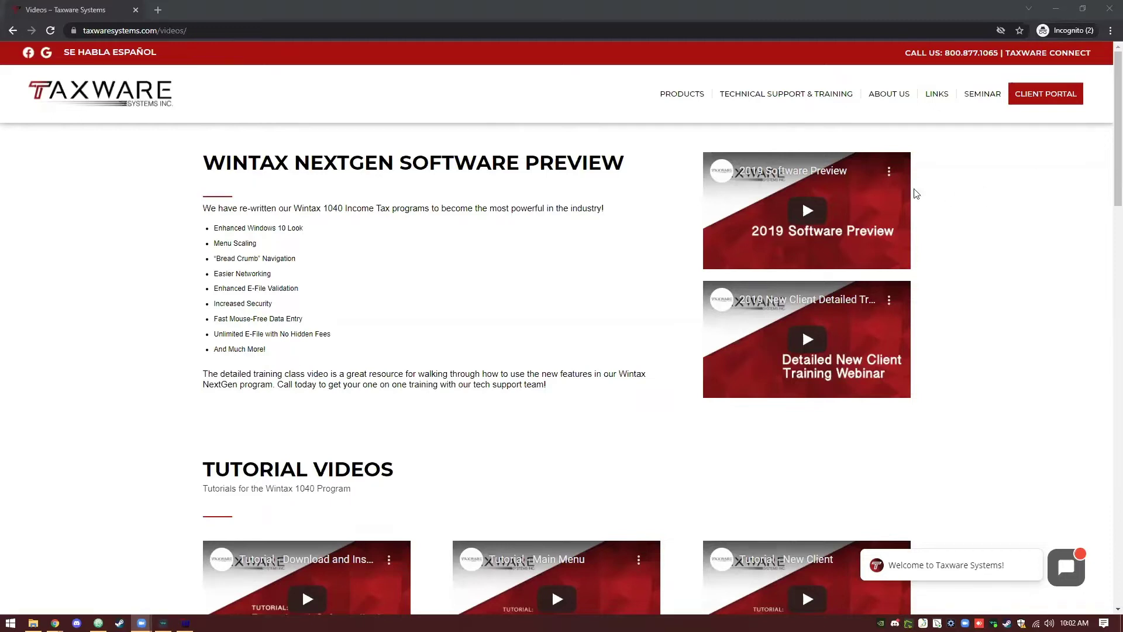
Step: Download the 2021 Windepr installer from the Taxware Current Programs page
click(139, 97)
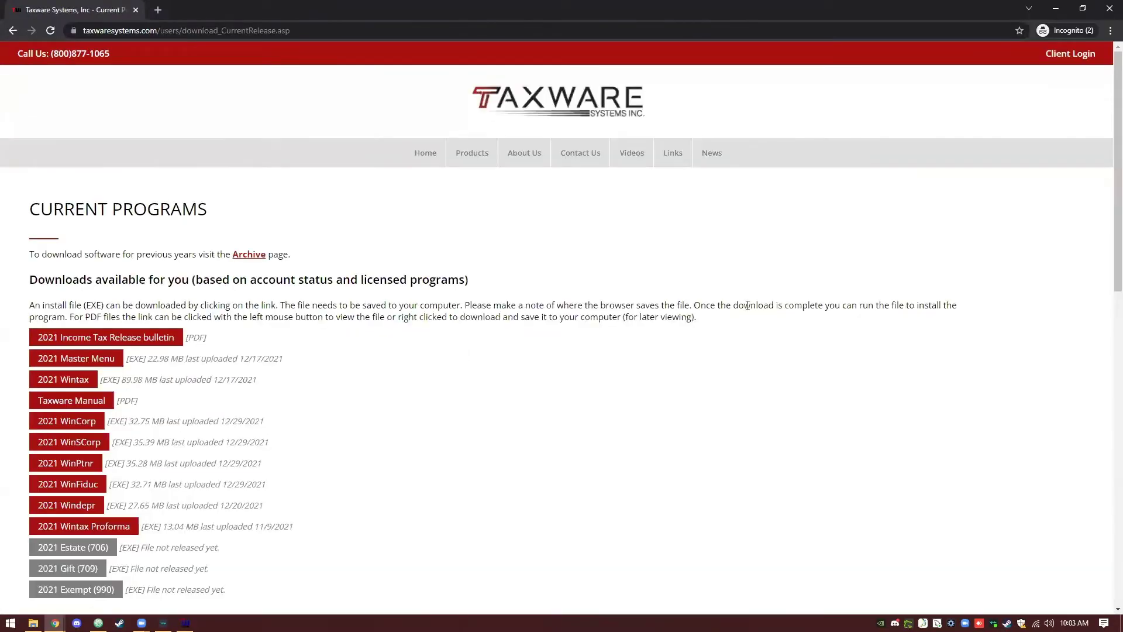
scroll(742, 310, down, 3)
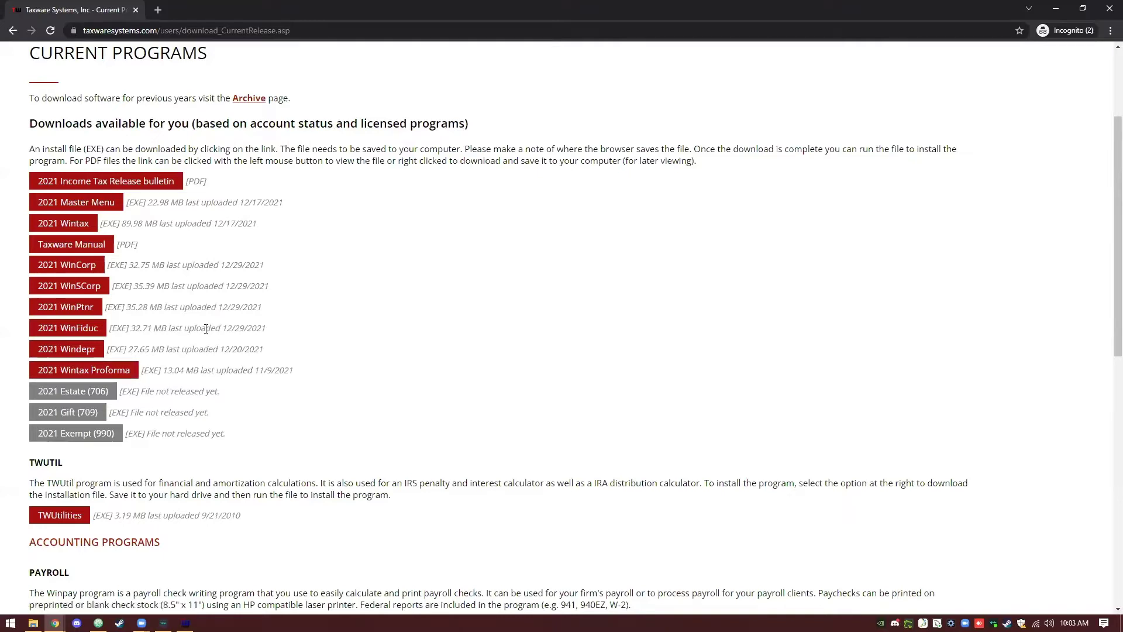
click(87, 354)
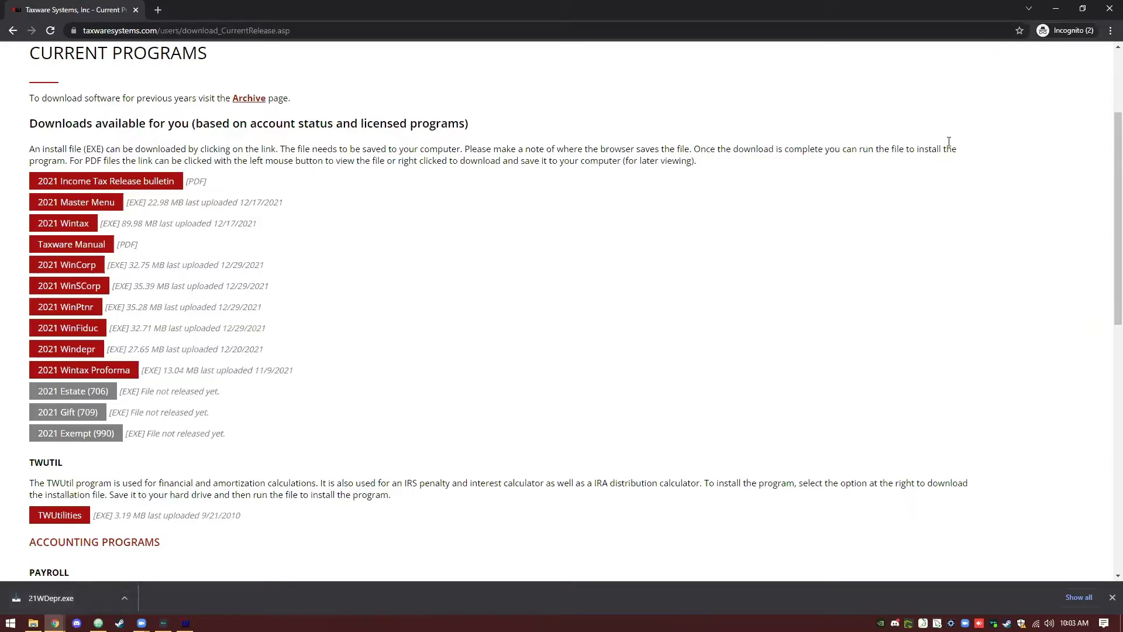
Step: Run 21WDepr.exe and complete the Taxware Systems 2021 Assets Manager installation, keeping the desktop icon option
click(39, 589)
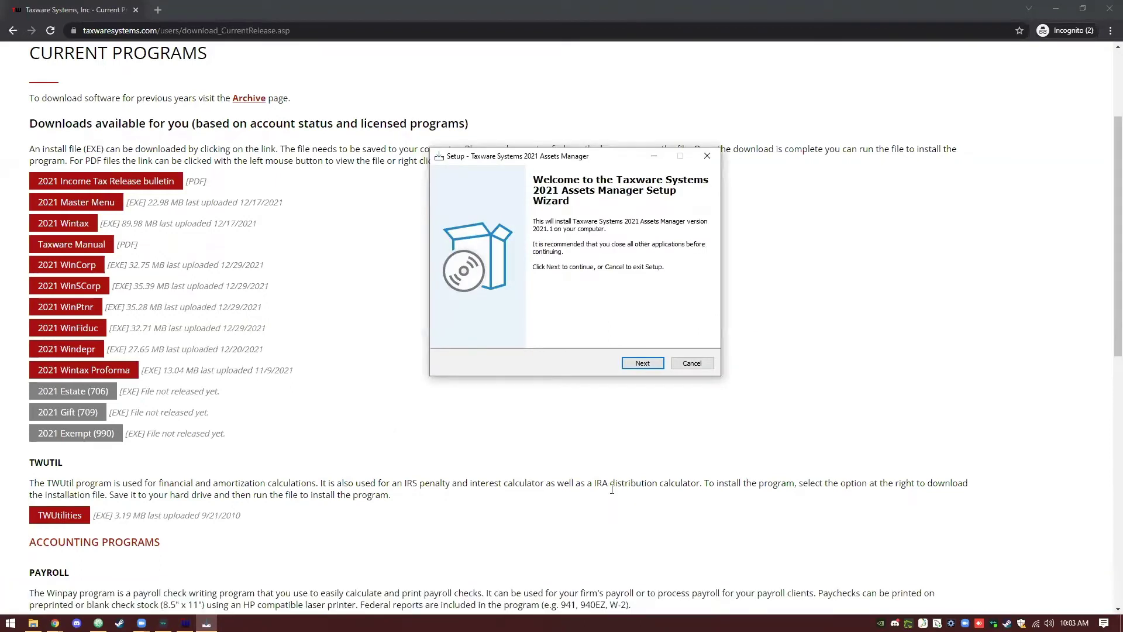
click(642, 363)
click(640, 364)
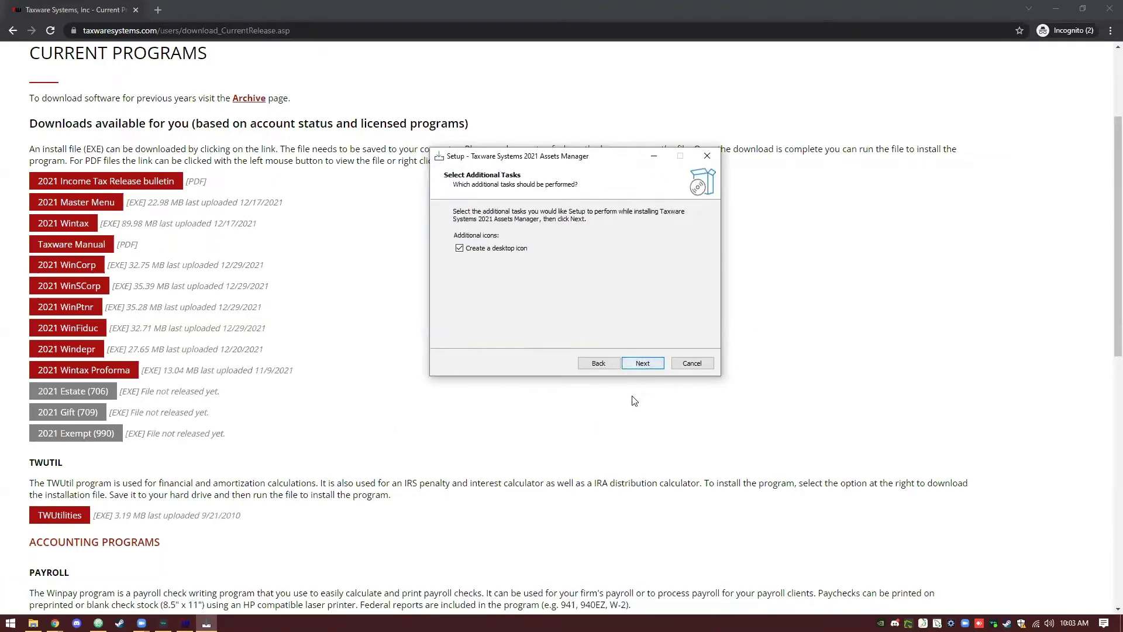
click(642, 364)
click(643, 363)
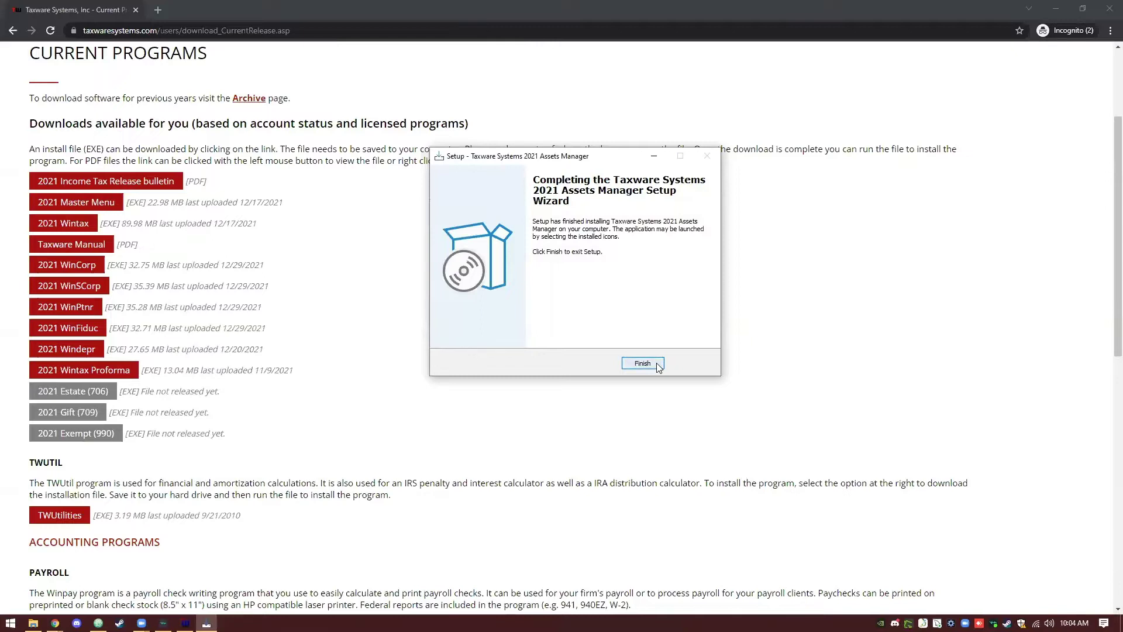
click(656, 364)
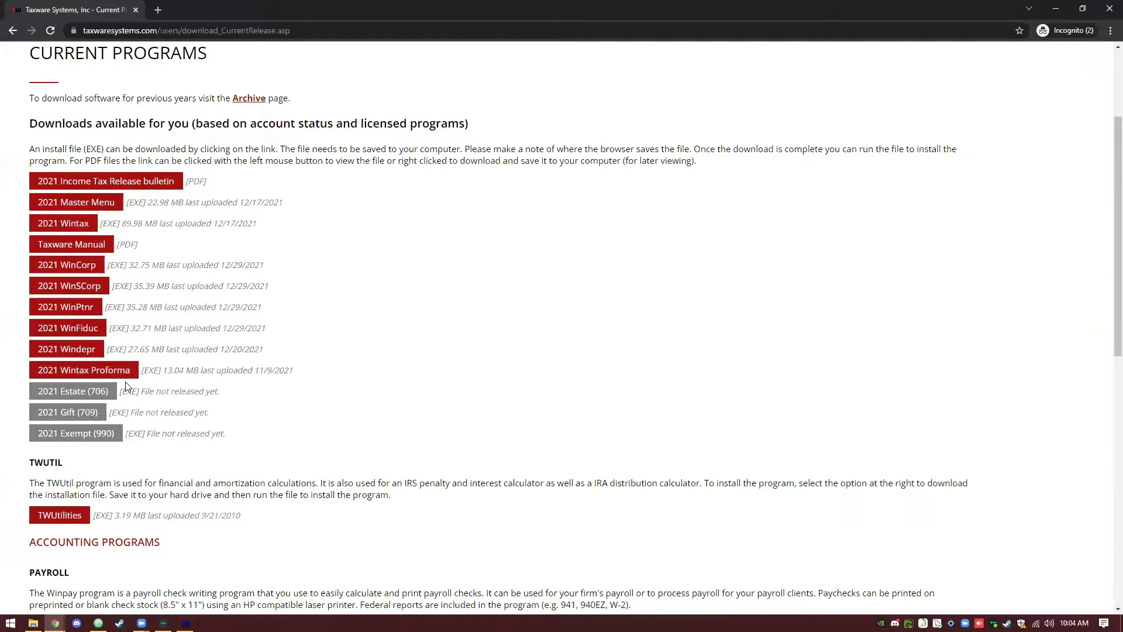
Step: Switch to Wintax 2021 and review the existing tax preparer's record and the ERO list in the preparer and ERO setup
click(186, 623)
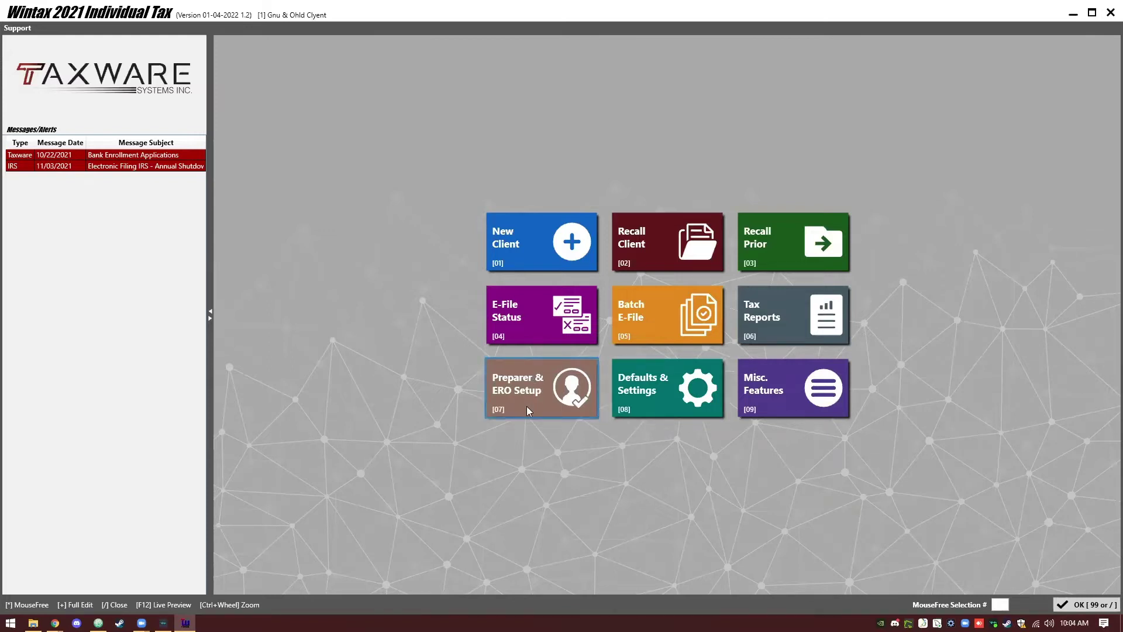
click(552, 398)
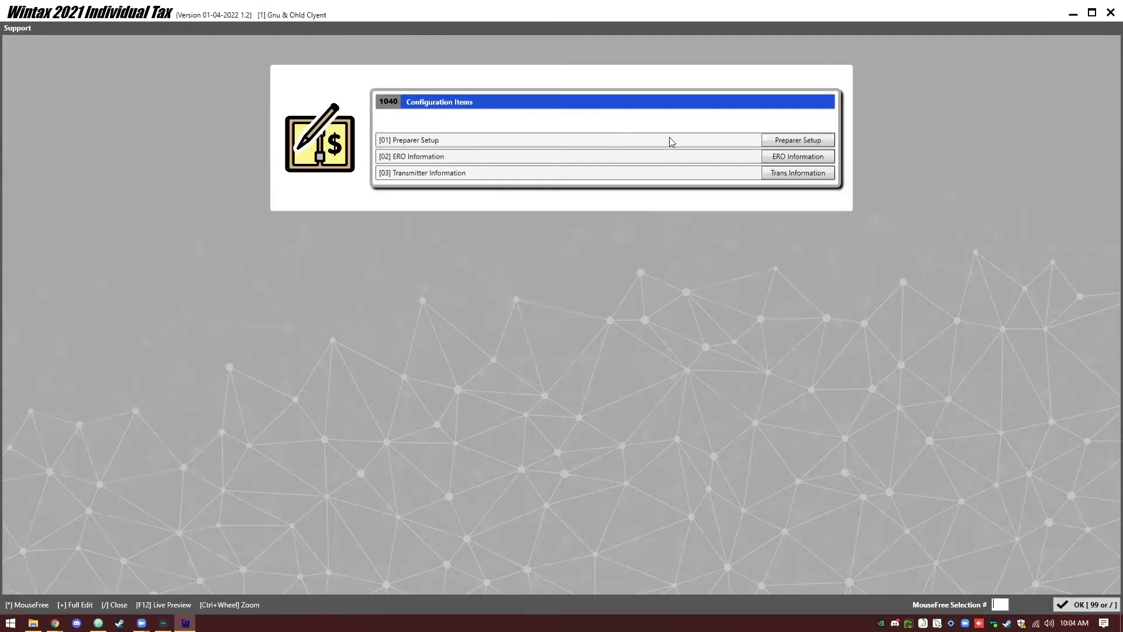
click(769, 145)
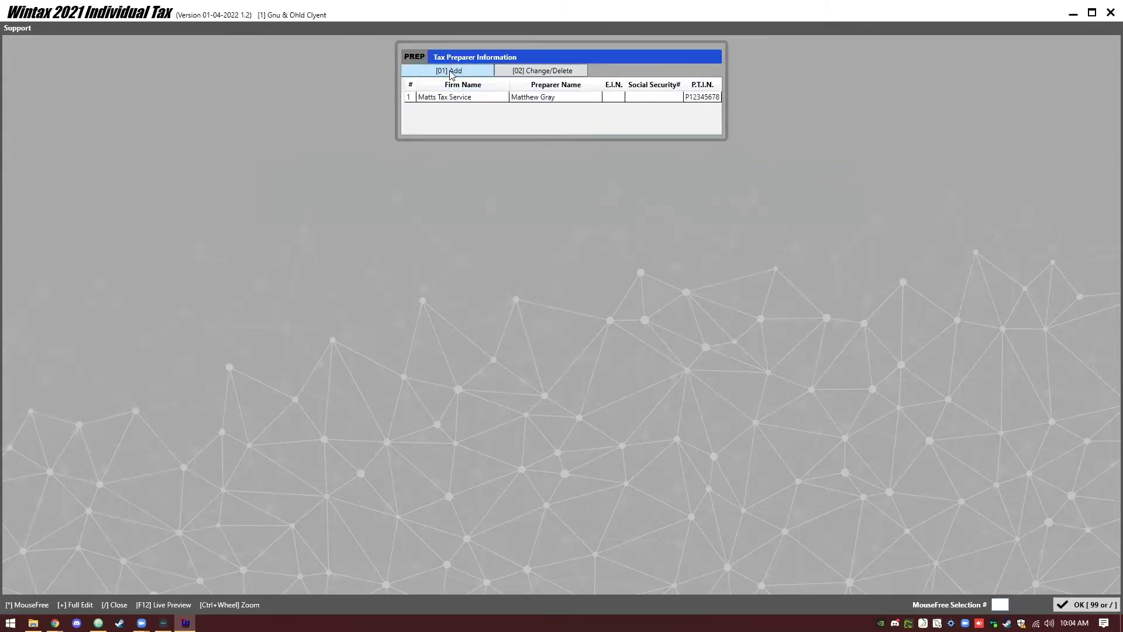
double_click(462, 96)
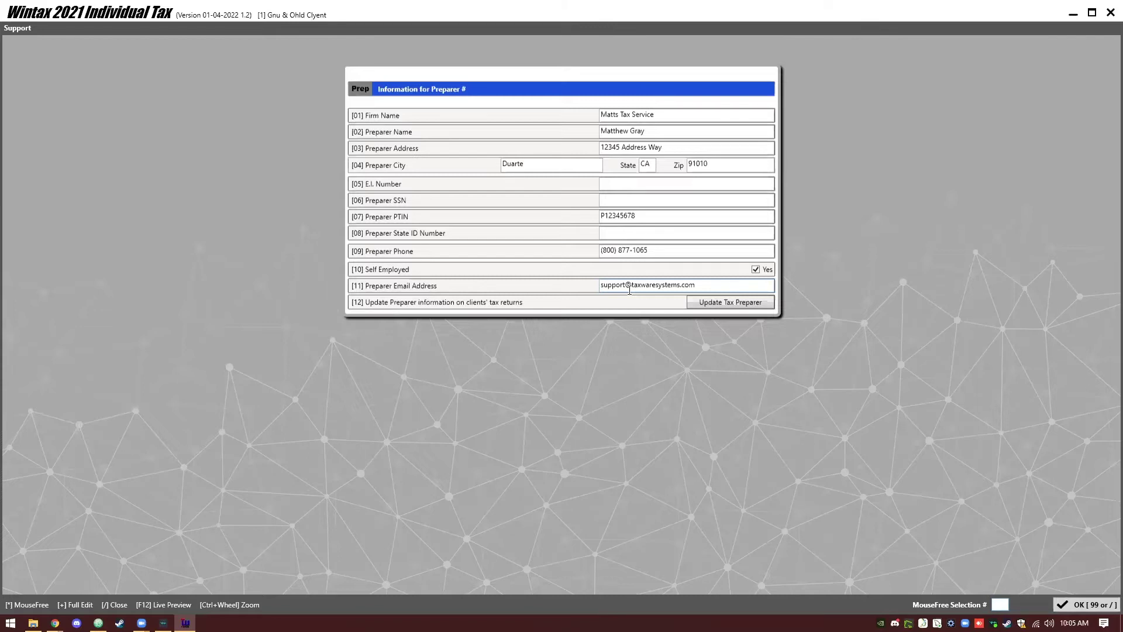
key(slash)
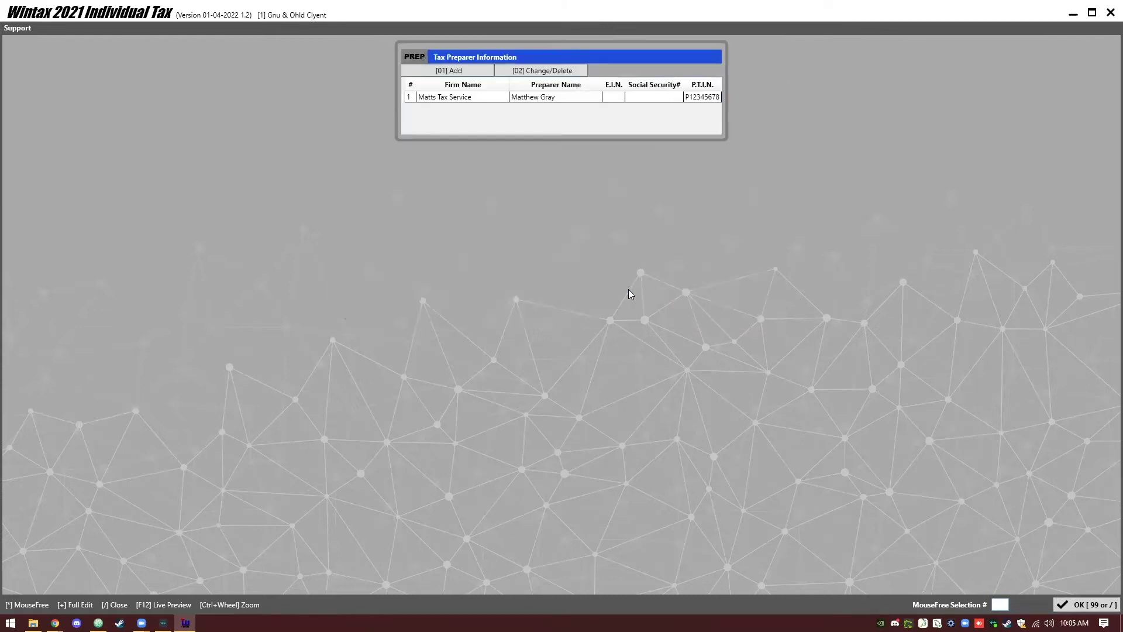
key(slash)
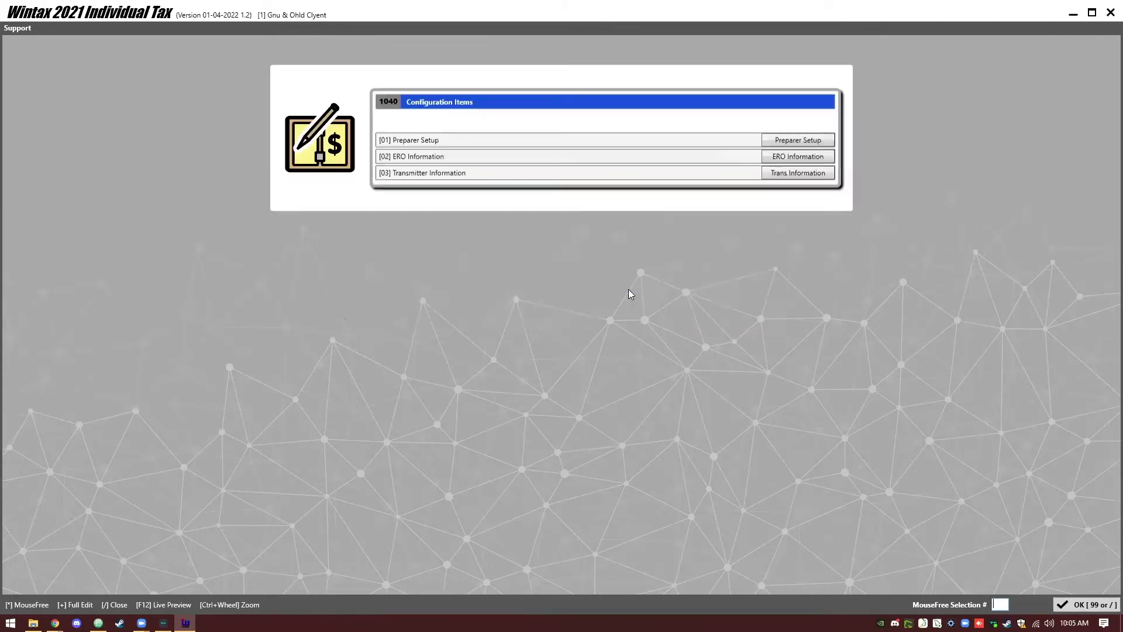
click(784, 157)
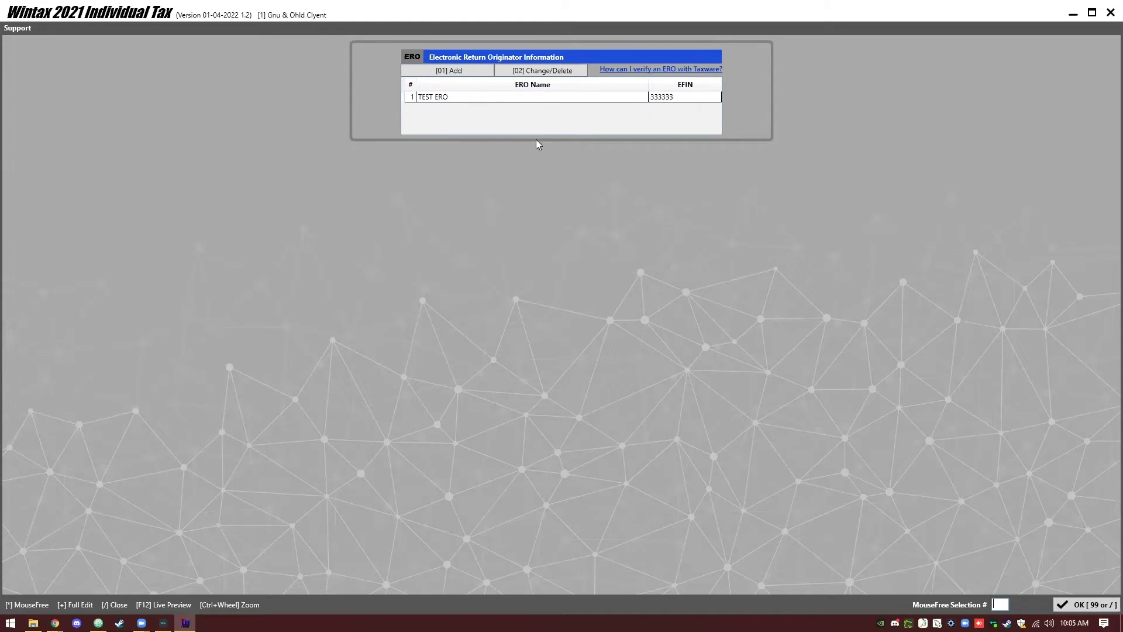
key(slash)
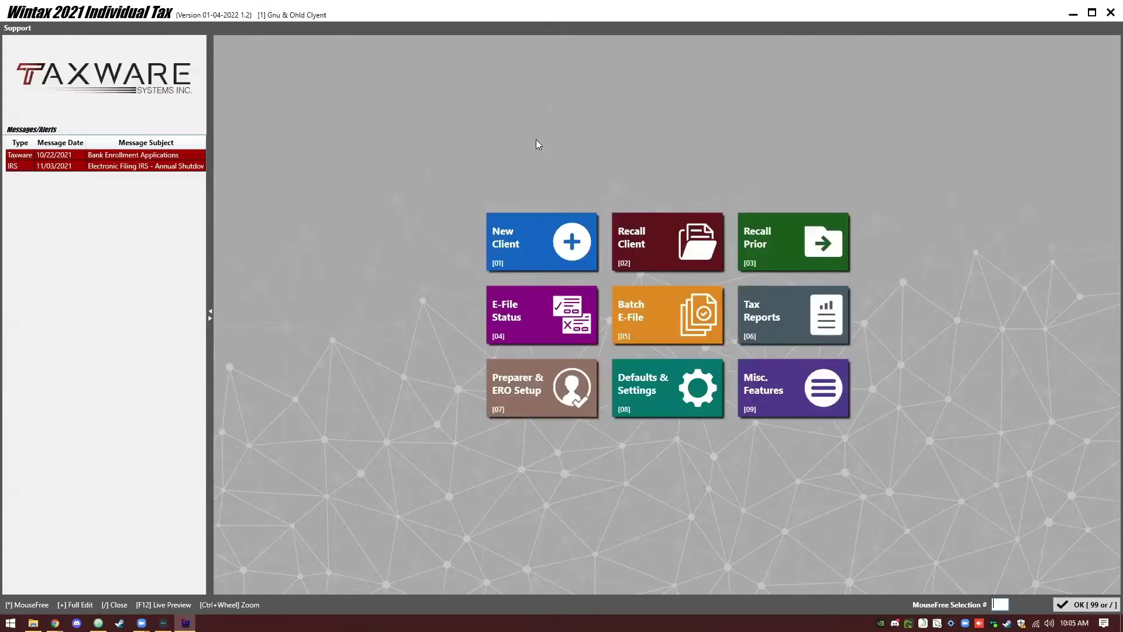
Step: In the Billing Setup of the program defaults, set the Form 1040 billing amount to 110
click(680, 391)
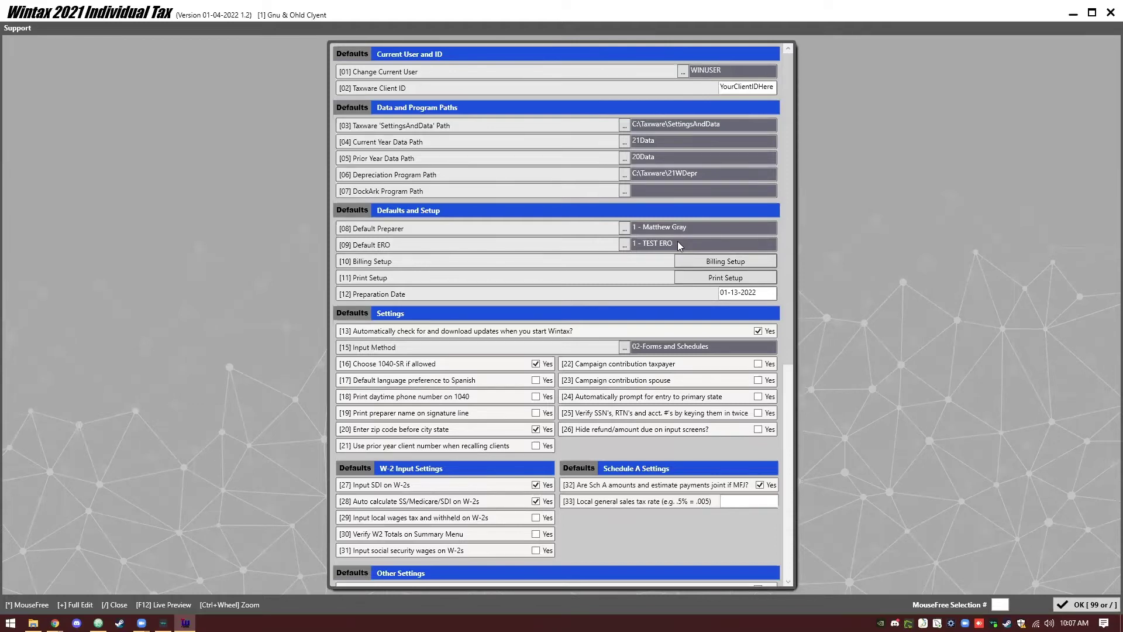
click(700, 261)
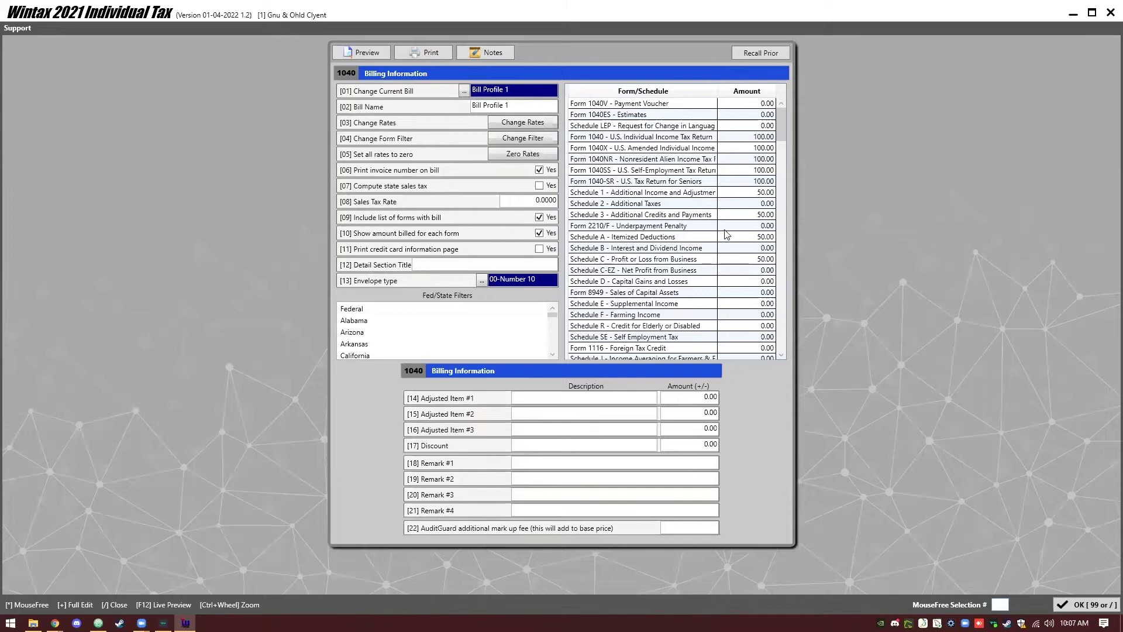
click(751, 141)
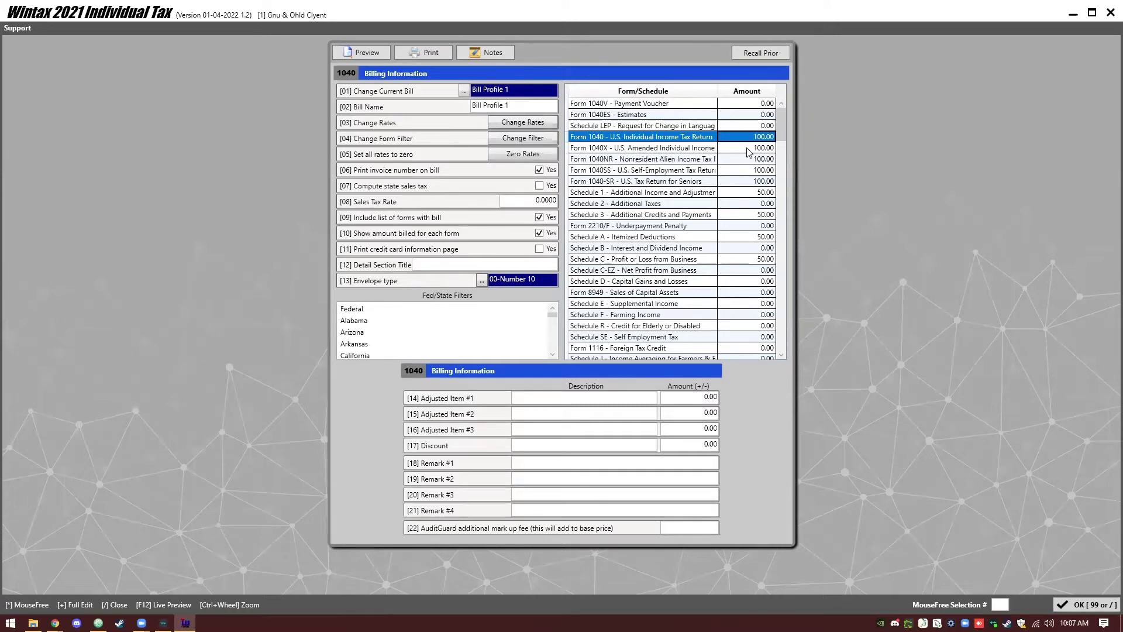
text(110)
key(Return)
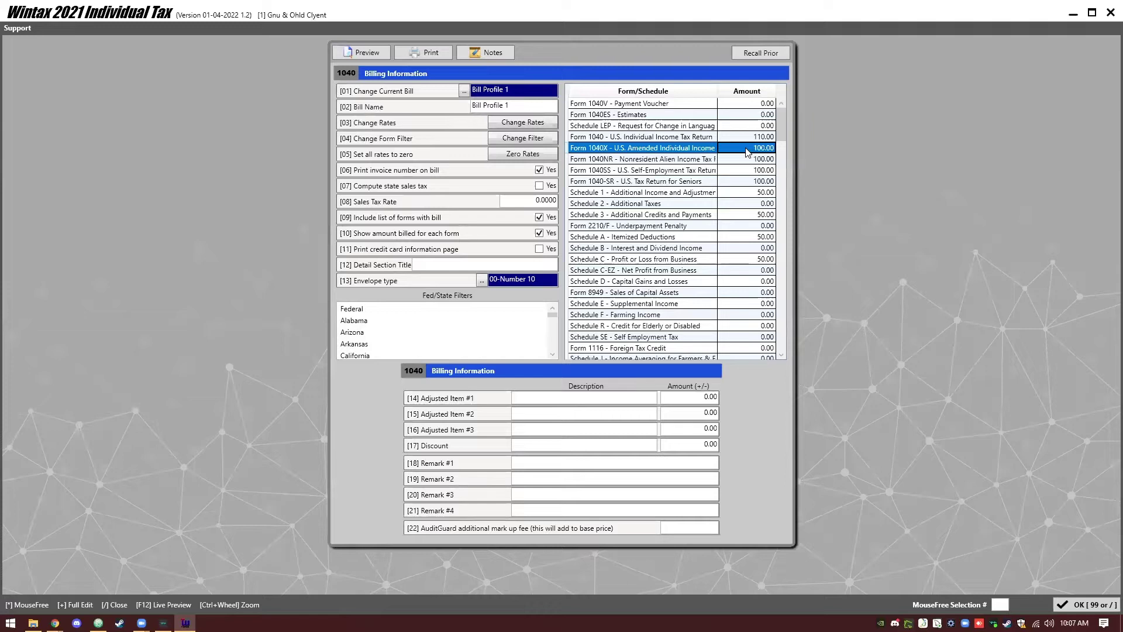
Step: Set the billing amount to 50 for Forms 1040X, 1040NR, 1040SS, 1040-SR and 8949 and Schedules 3, A and D together
shift+click(705, 183)
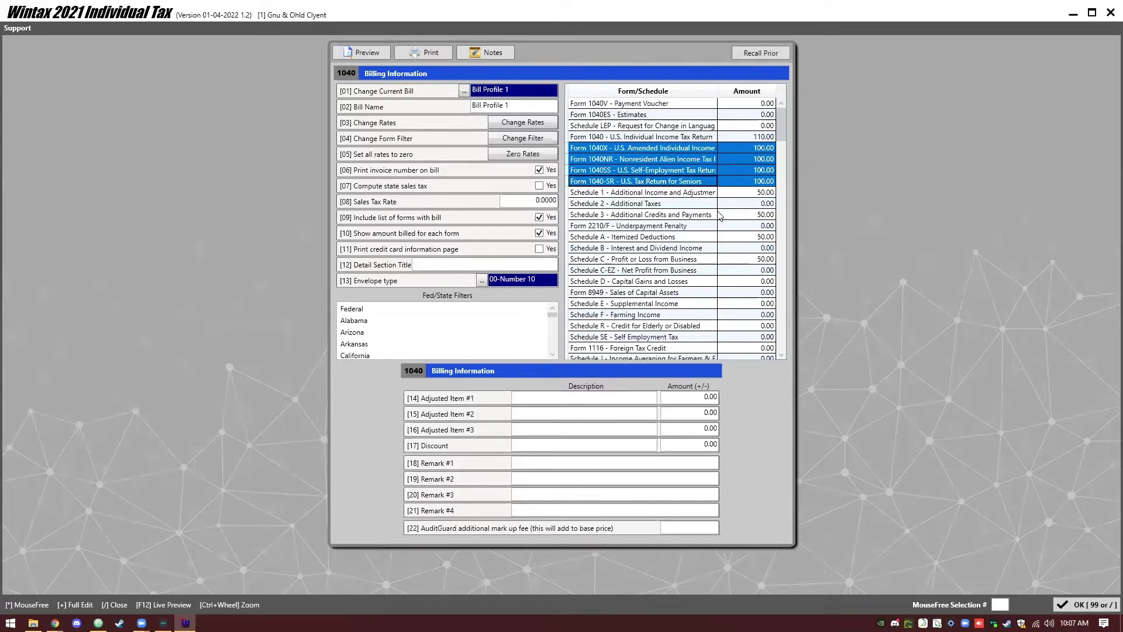
ctrl+click(681, 215)
ctrl+click(688, 238)
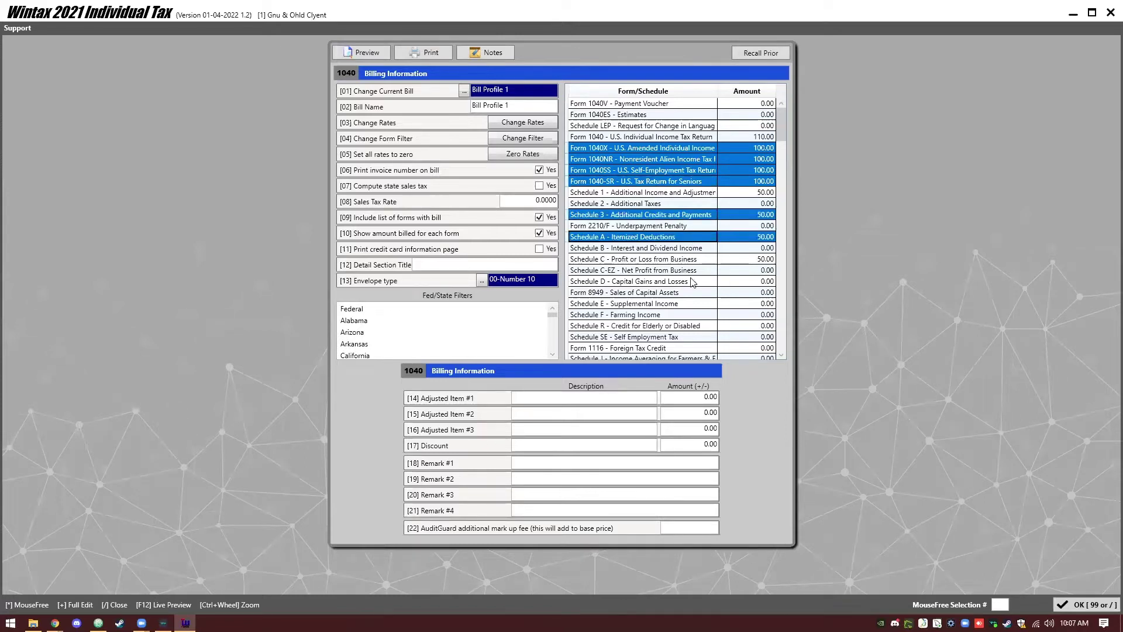
ctrl+click(692, 281)
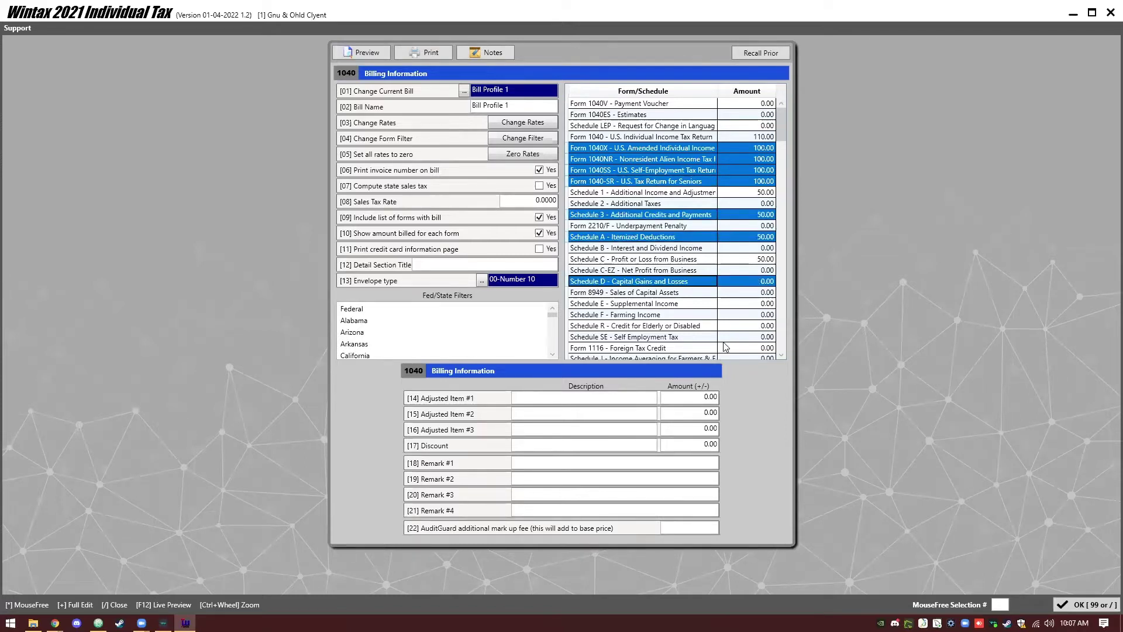
ctrl+click(756, 293)
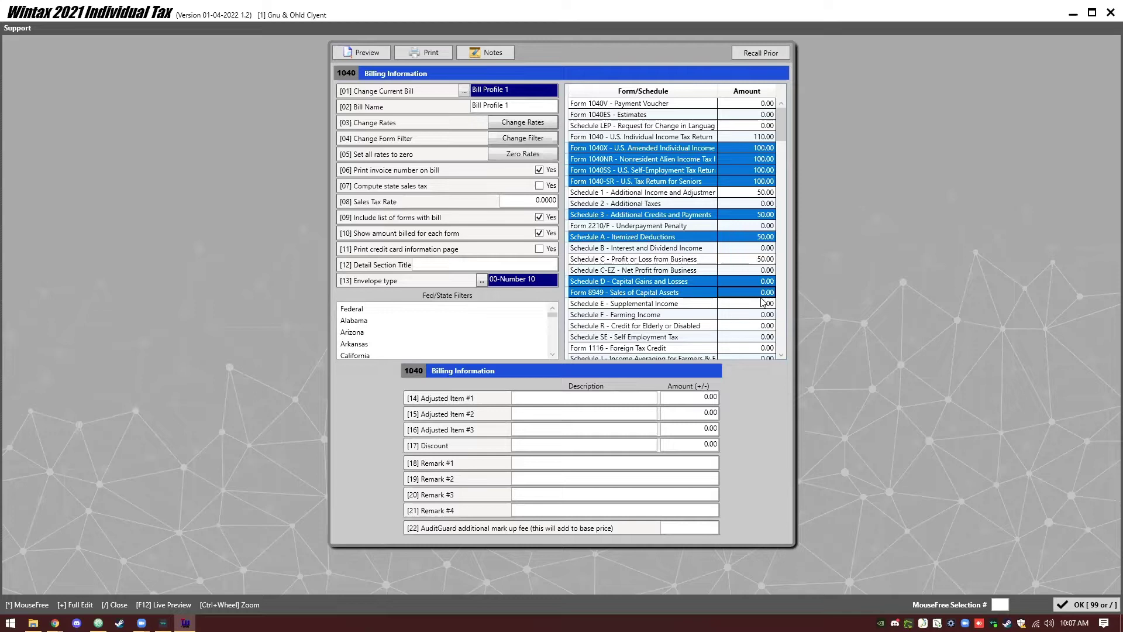
text(50)
key(Return)
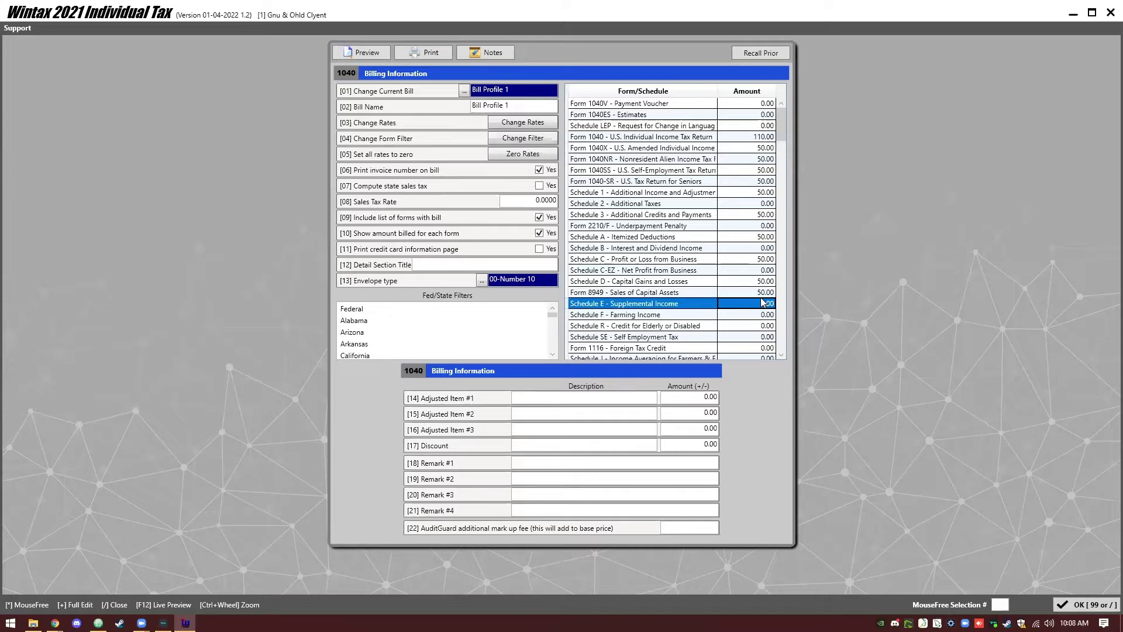
Step: Set the billing amount to 10 for all forms from Form 2441 through Form 8853, and return to the defaults
click(746, 170)
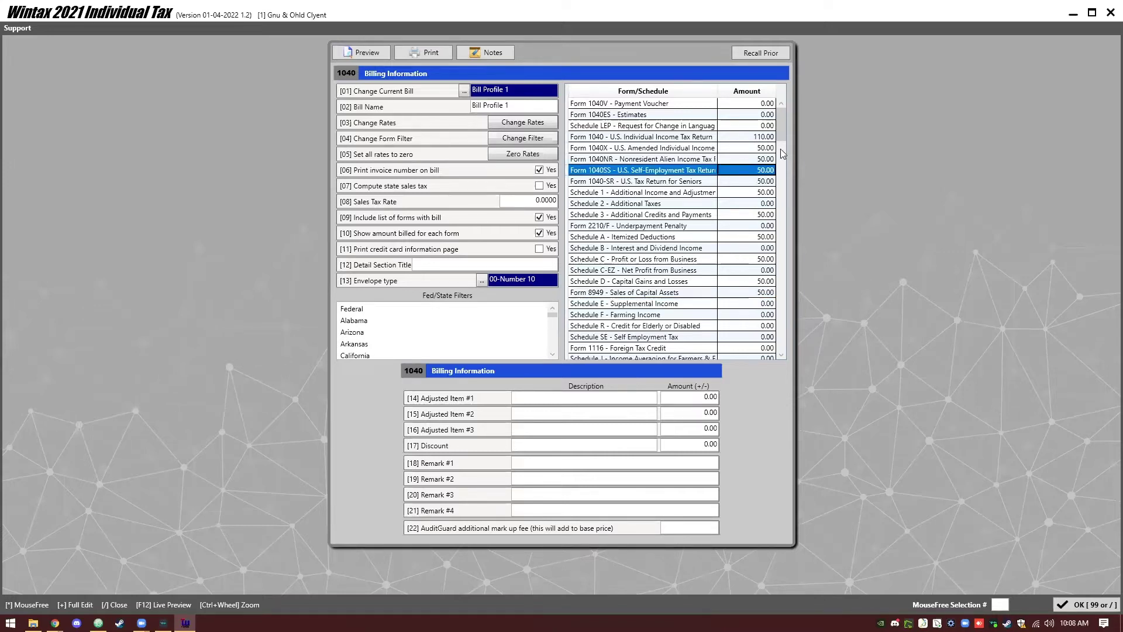
drag(780, 133, 783, 169)
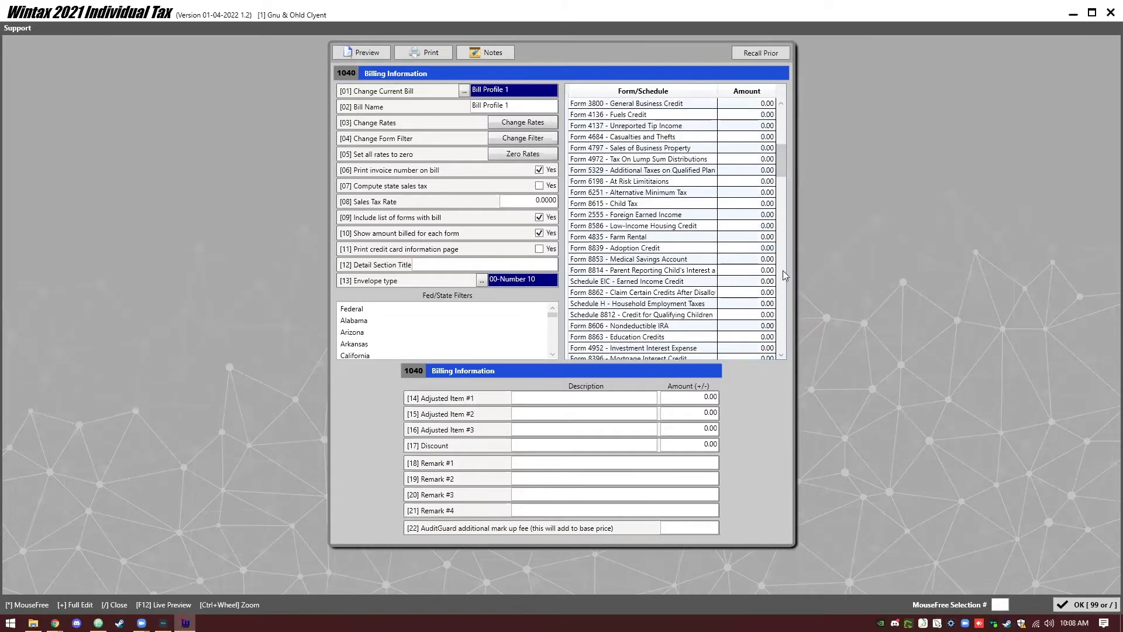
scroll(786, 252, up, 1)
click(732, 139)
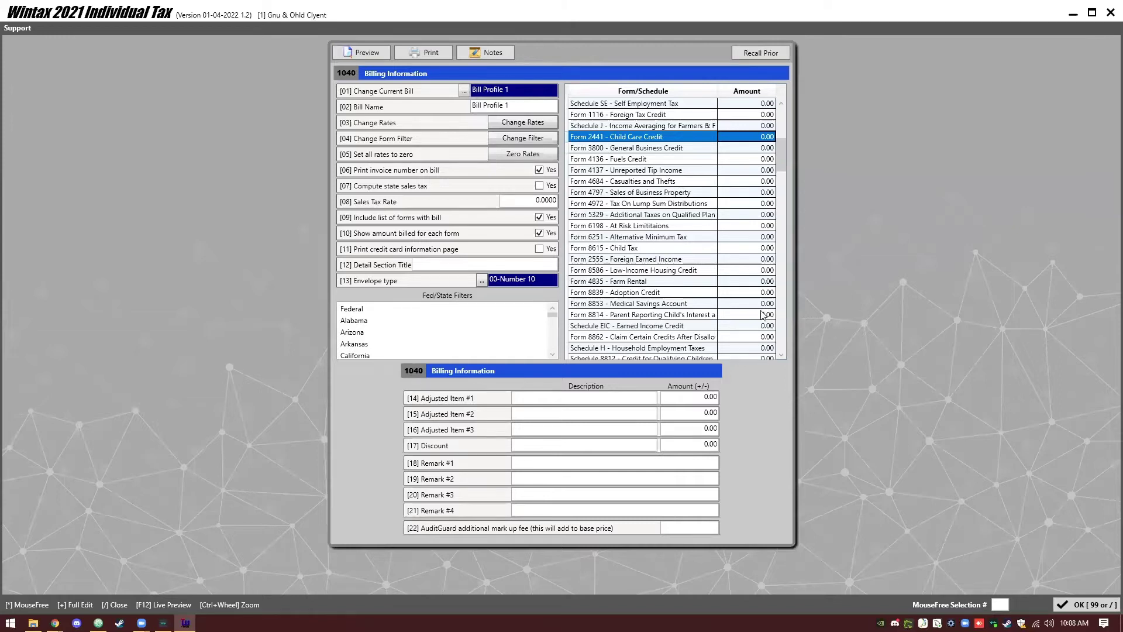
shift+click(742, 304)
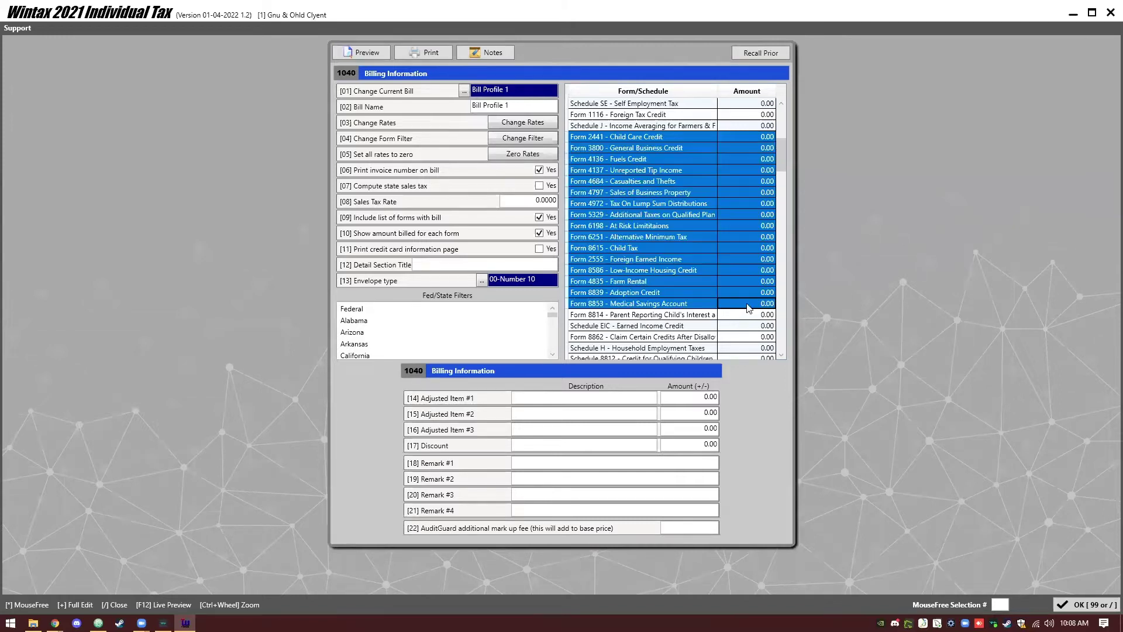
text(10)
key(Return)
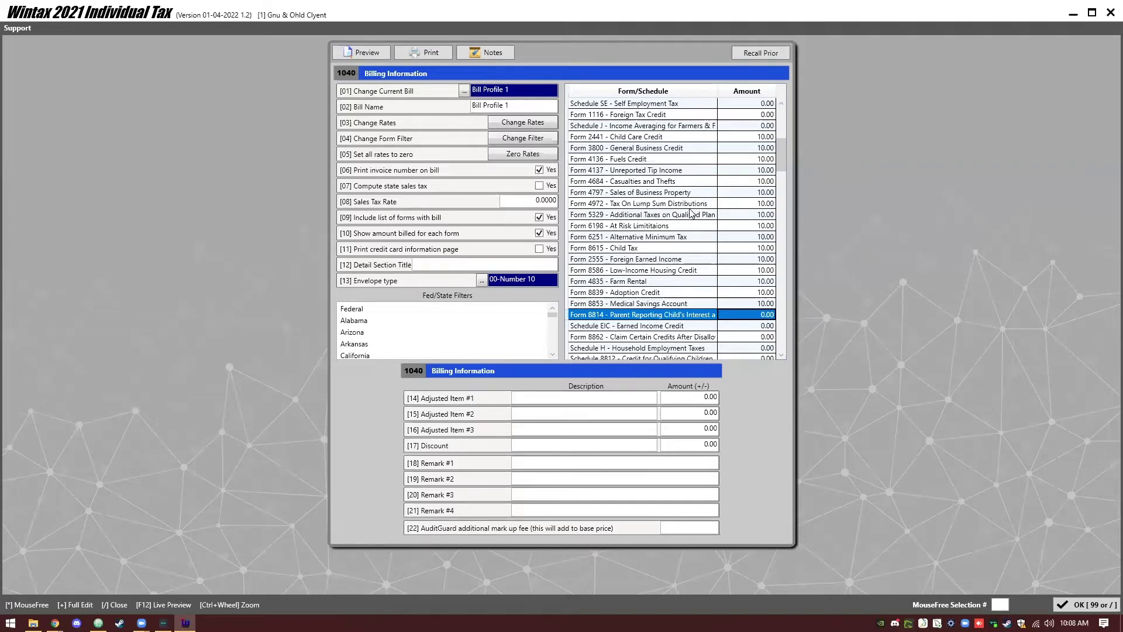
key(slash)
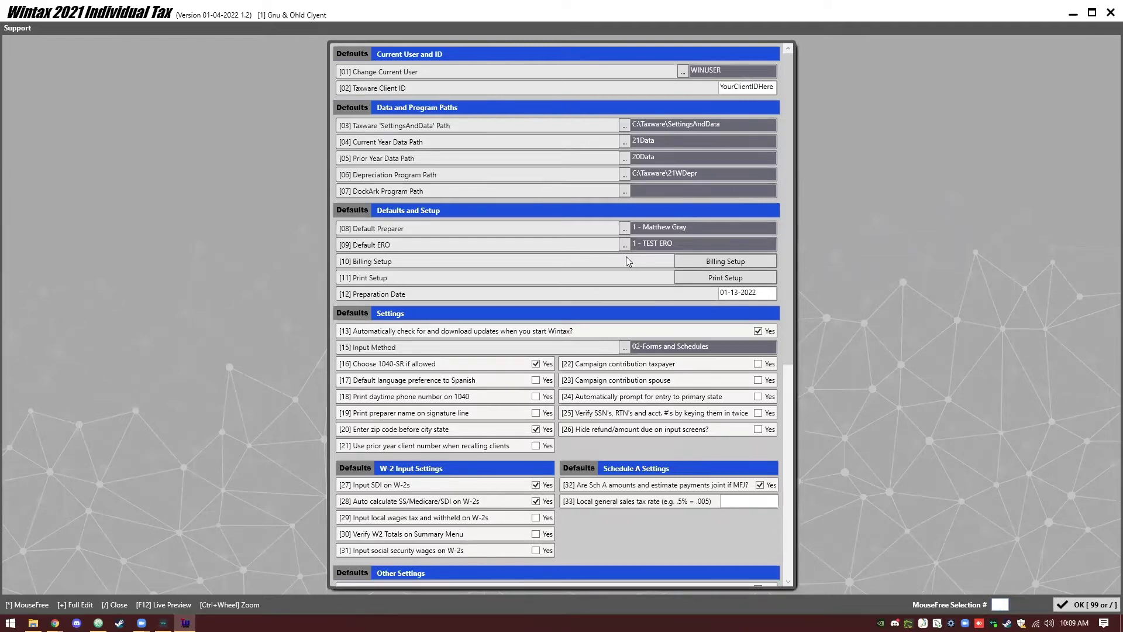
Step: Open the print setup and examine the Bill entry and the Title Page through Diagnostics entries in the Archive Copy form list
click(702, 283)
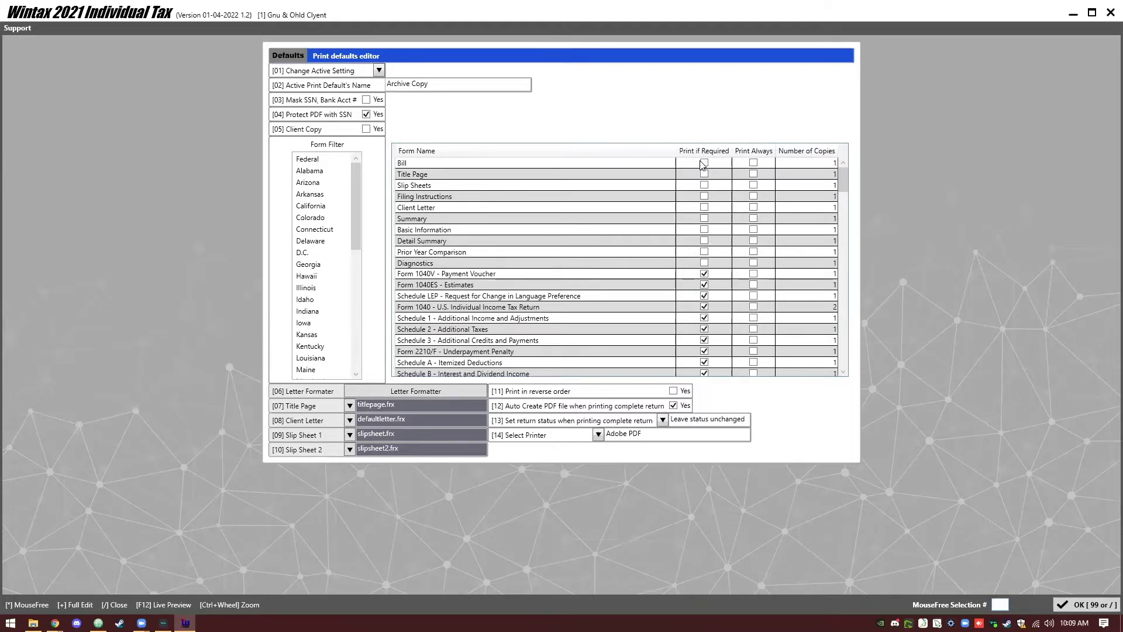
click(572, 263)
shift+click(547, 172)
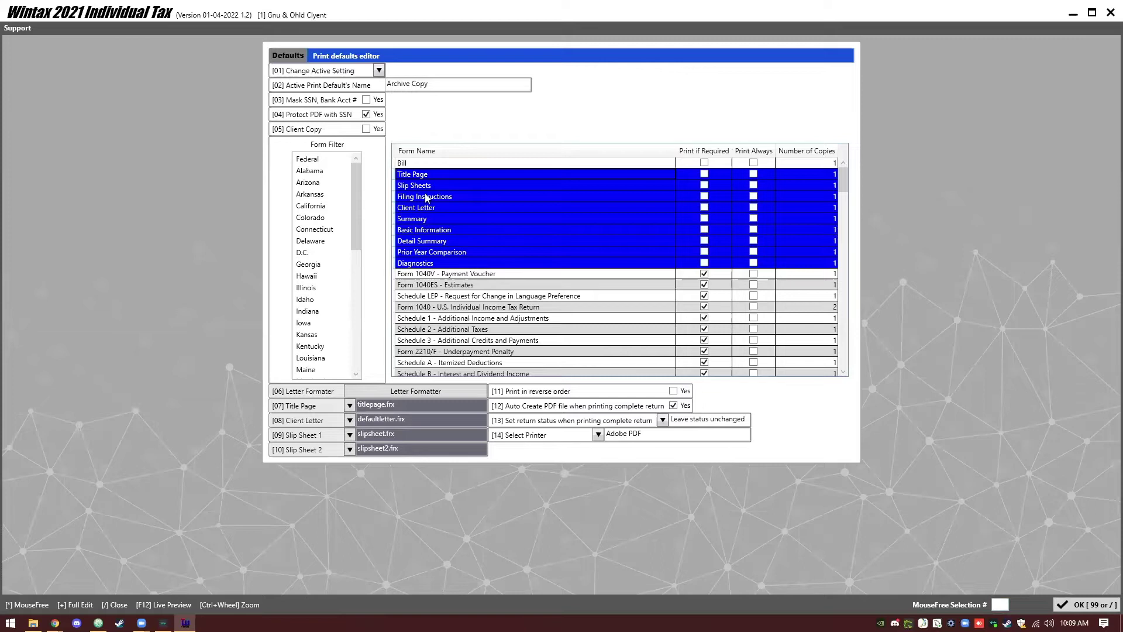
click(434, 219)
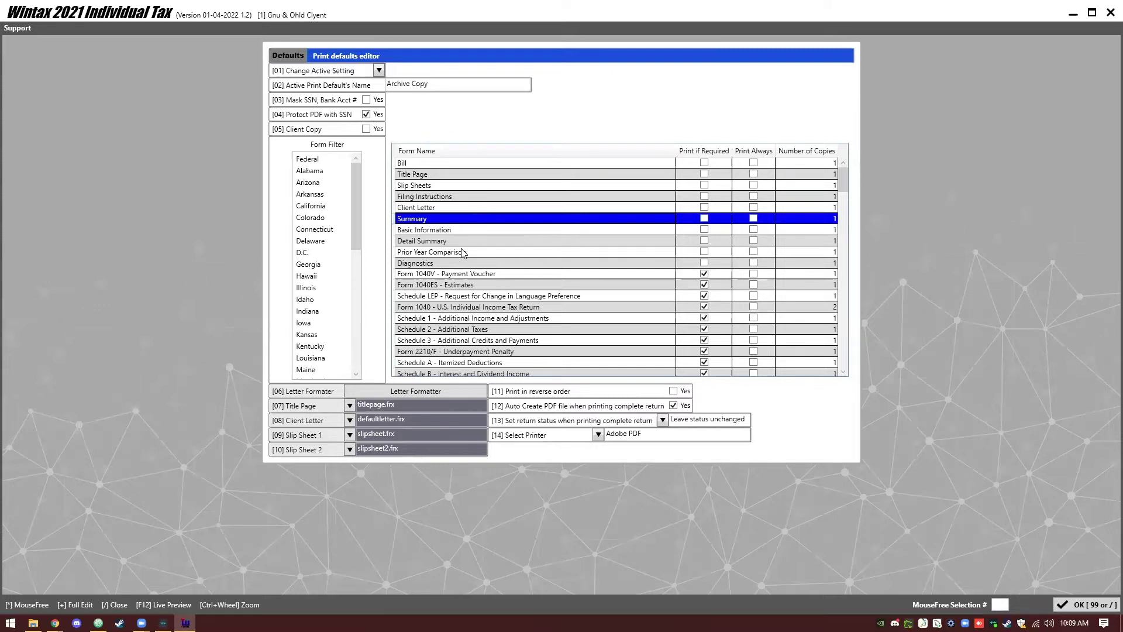
click(704, 163)
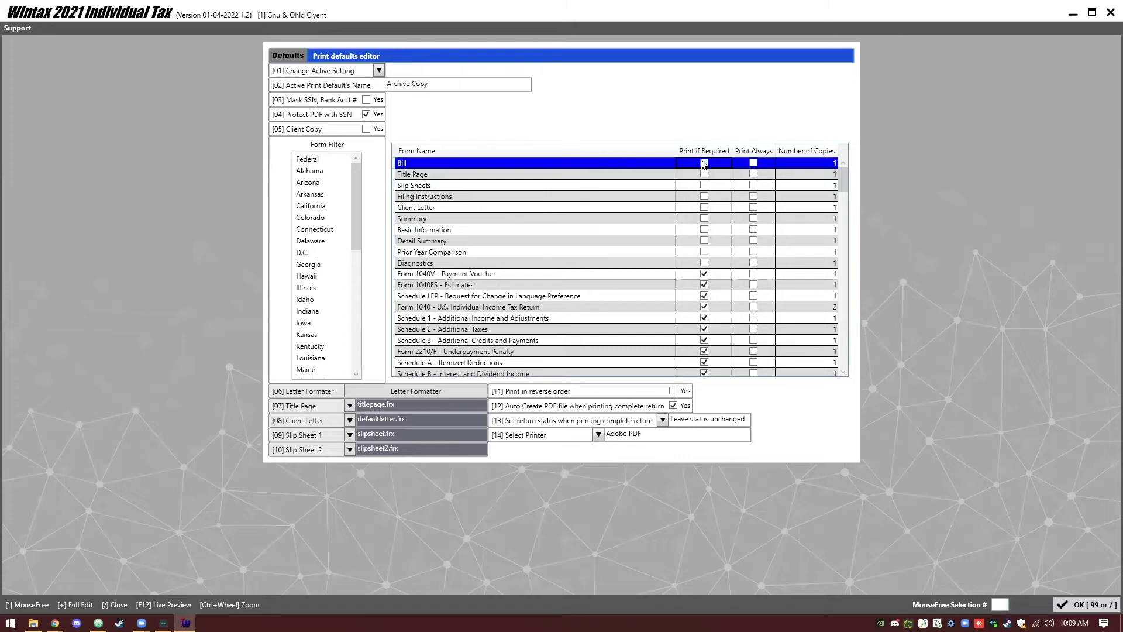
Step: Change the number of copies for Form 1040 to 3, and set it back to 2
click(514, 307)
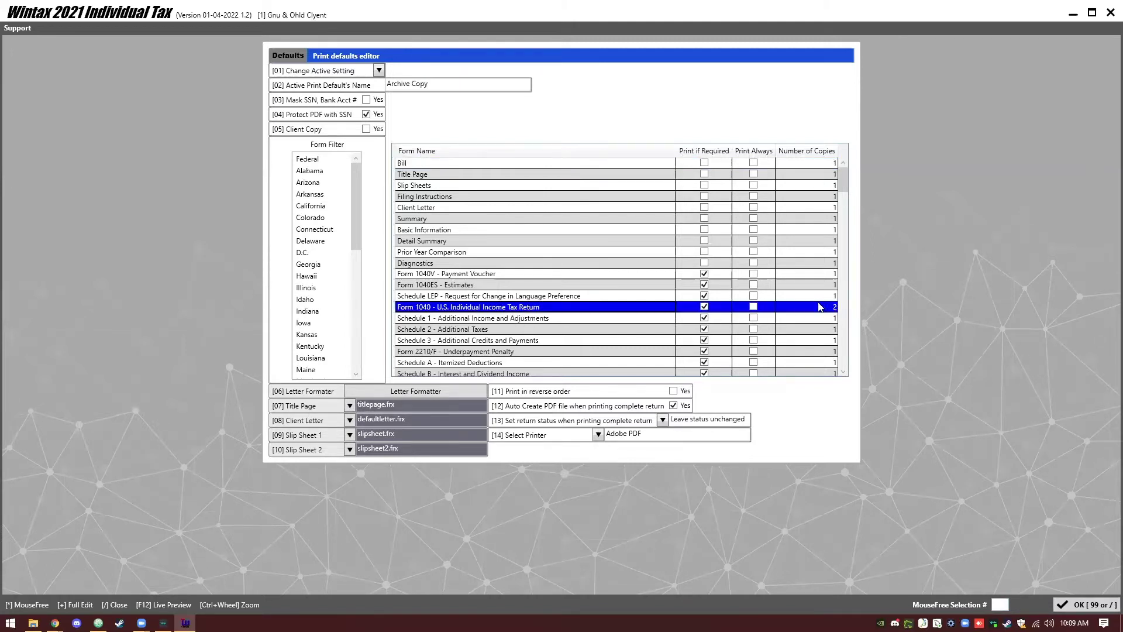
text(3)
key(Return)
click(828, 308)
text(2)
key(Return)
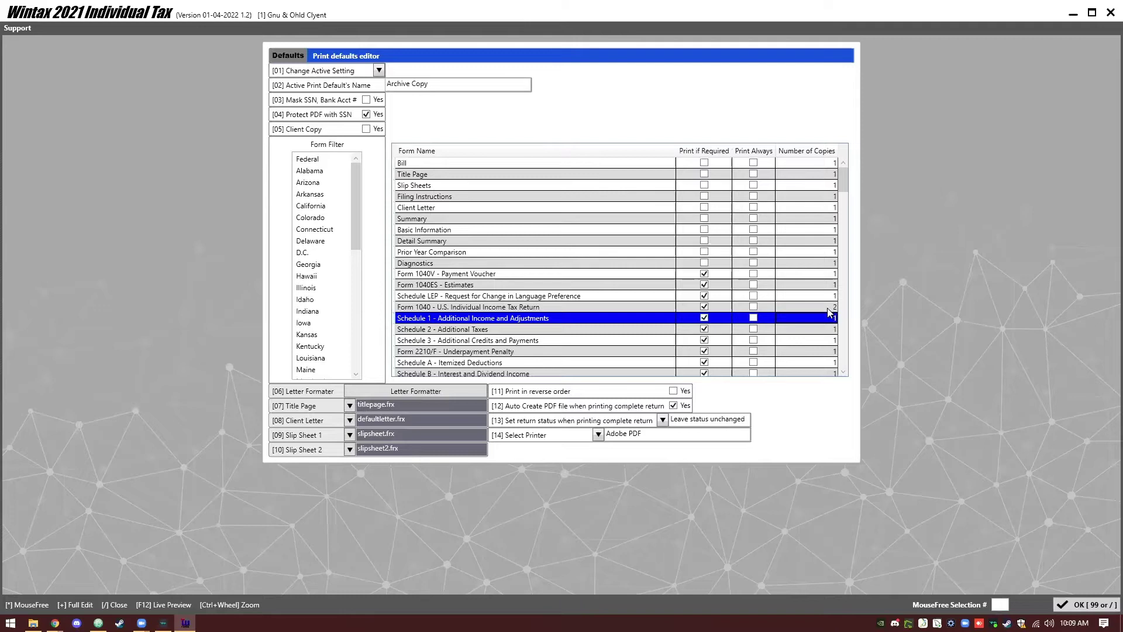
Step: Filter the print defaults to California forms and set California Form 540/540NR to 2 copies
click(313, 207)
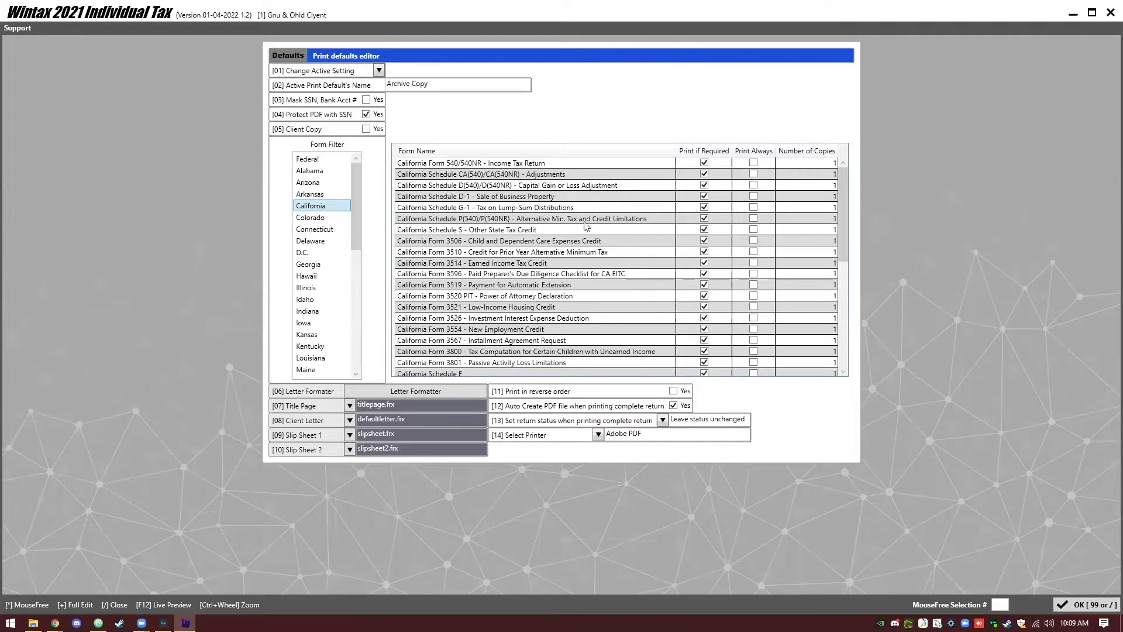
click(561, 167)
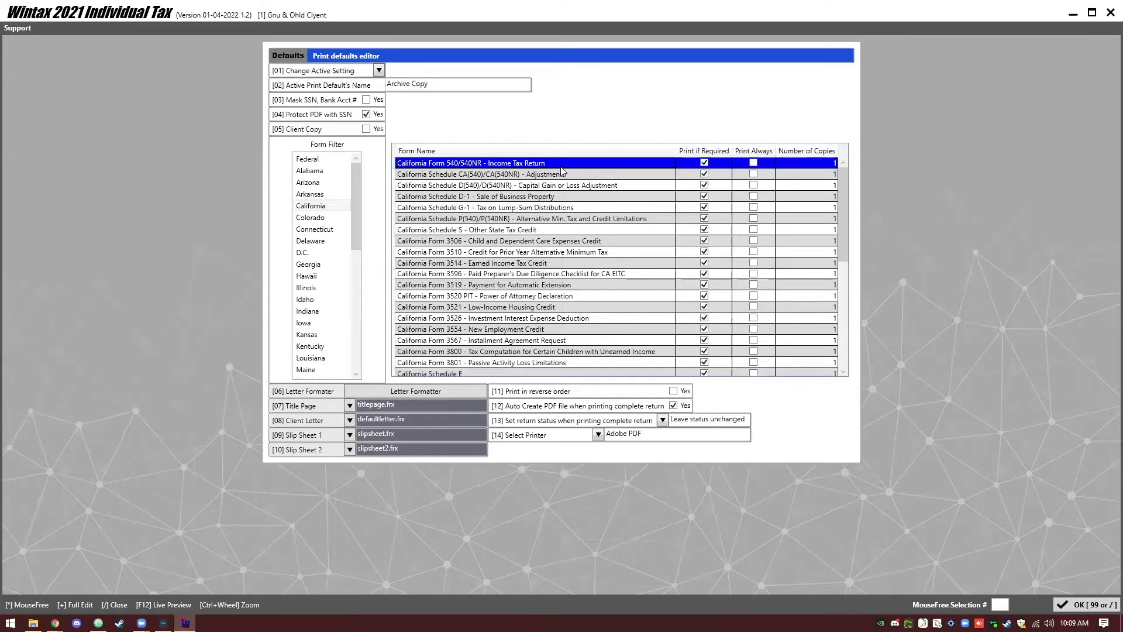
text(2)
key(Return)
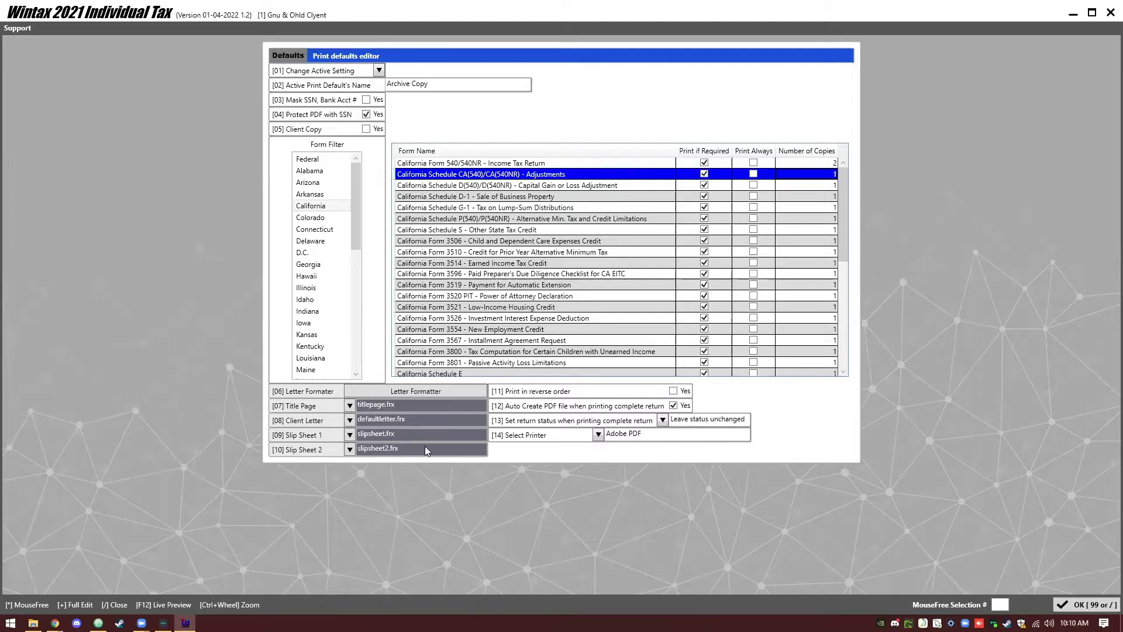
Step: Look through the available client letter templates without choosing one, and return from the print setup to the program defaults
click(351, 426)
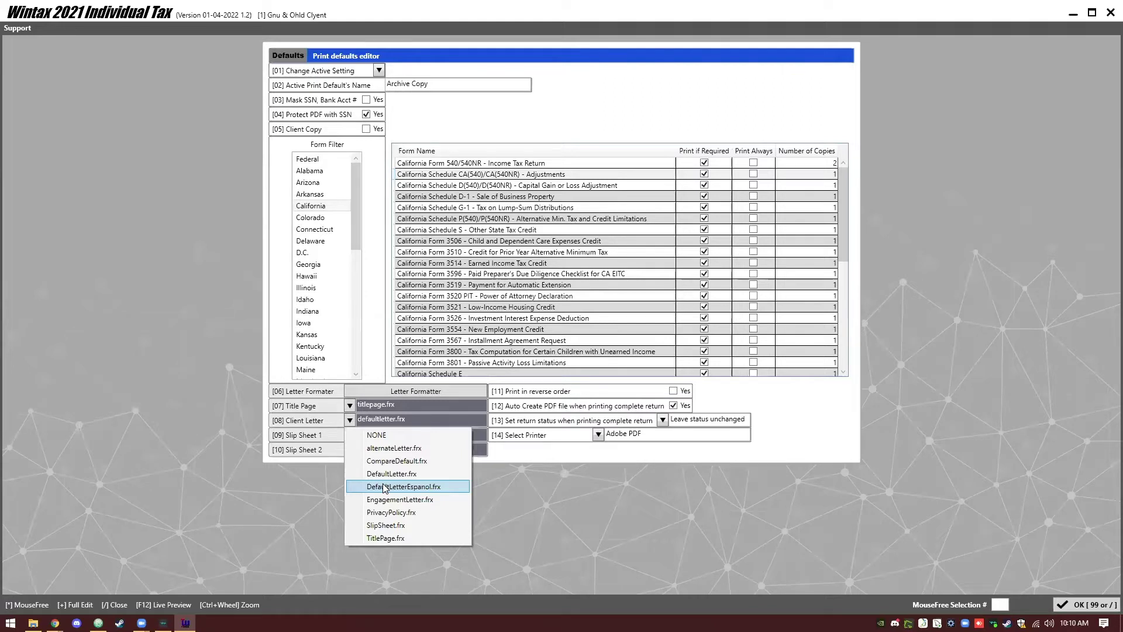
click(588, 505)
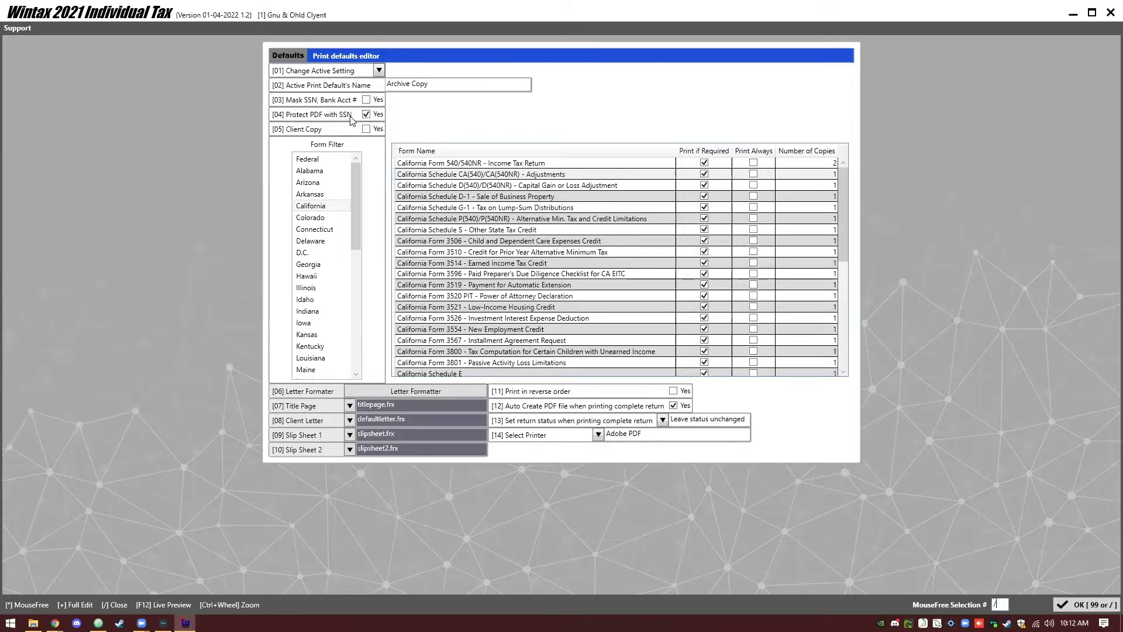
key(slash)
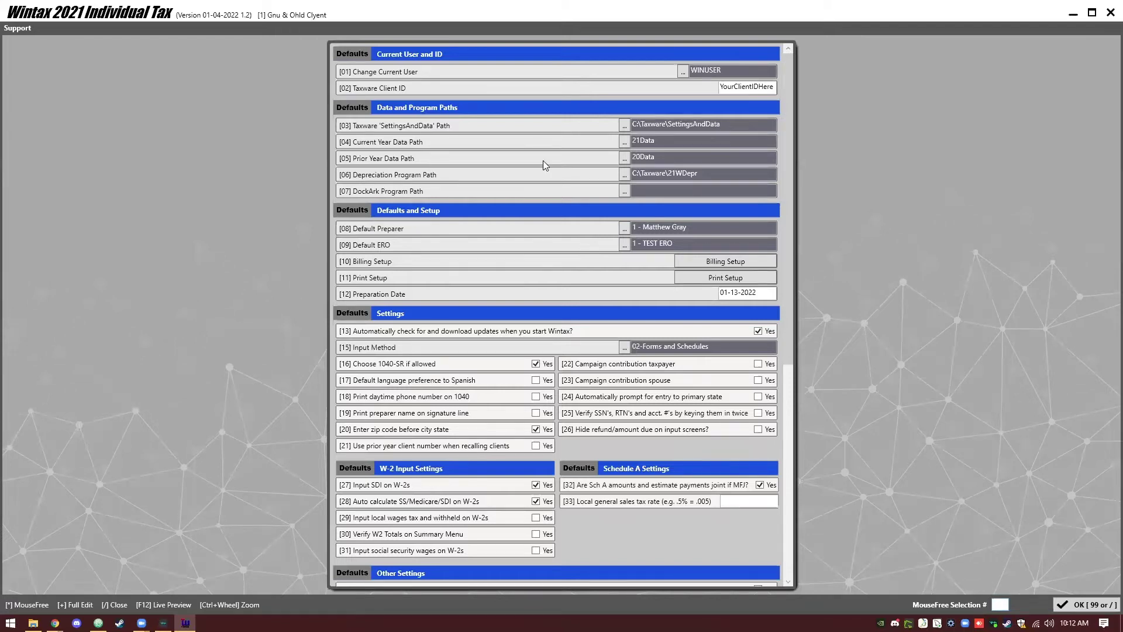
Step: Review the general, W-2 input and Schedule A settings in the program defaults, keeping SDI input on W-2s enabled
scroll(563, 281, down, 1)
scroll(565, 282, down, 3)
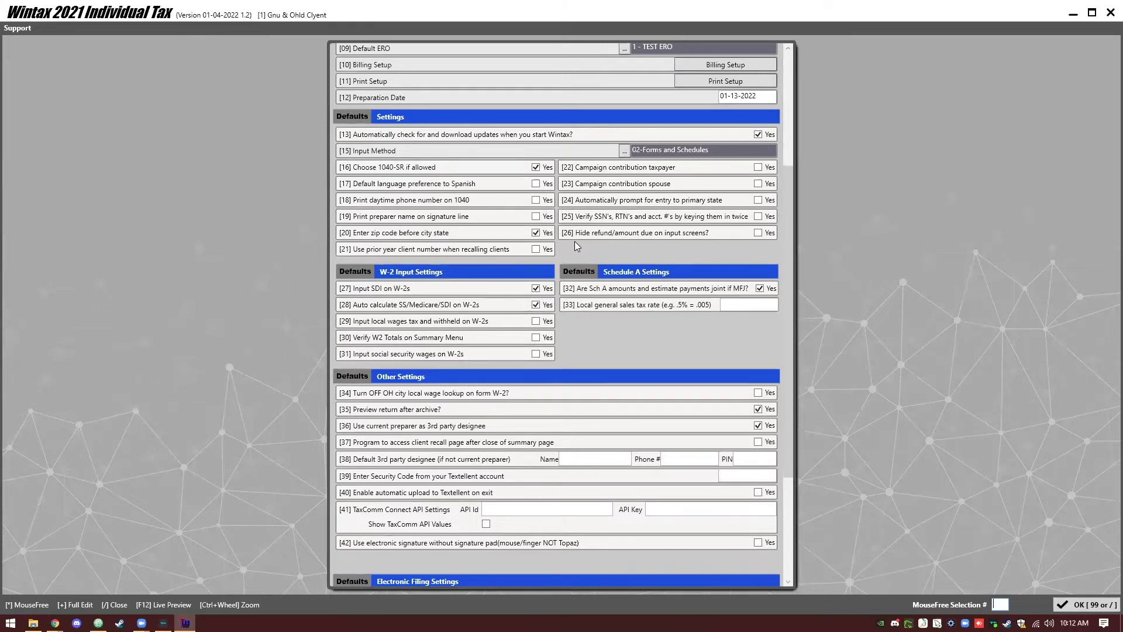
click(541, 188)
scroll(609, 234, down, 2)
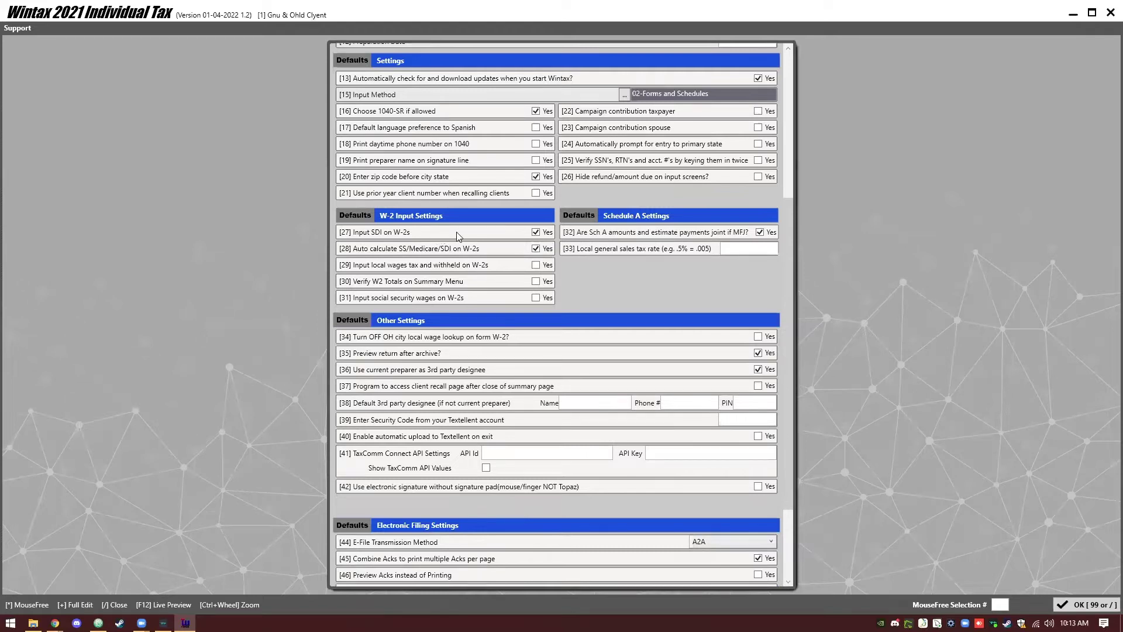
click(548, 233)
click(536, 232)
scroll(592, 252, down, 1)
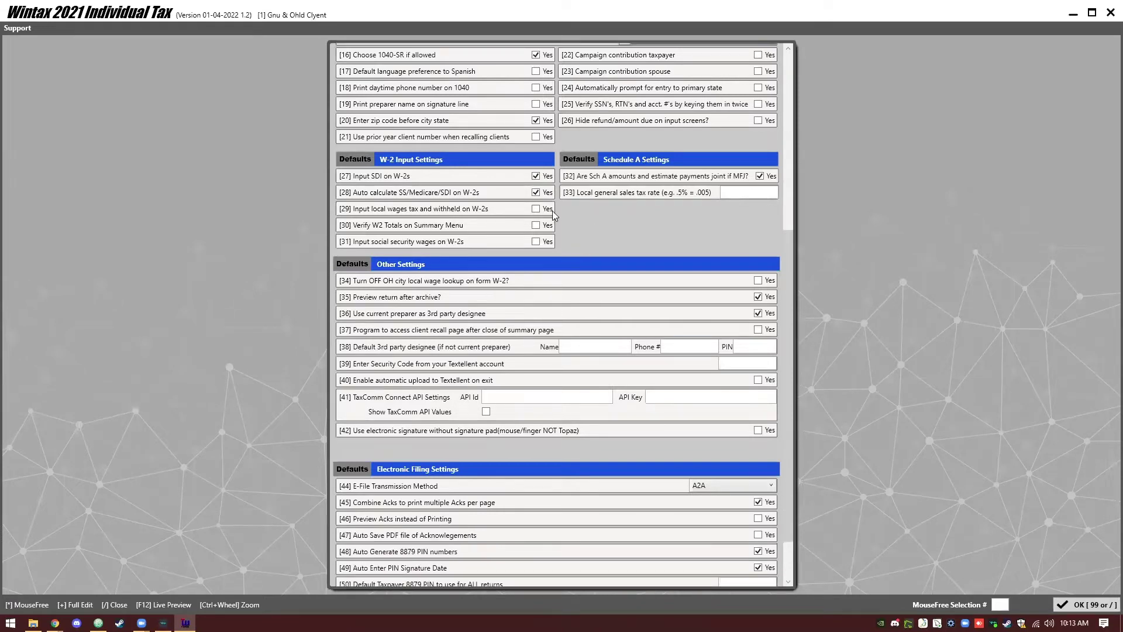
Step: Enable electronic signatures without a signature pad and automatic PDF saving of acknowledgements, and close the program defaults
scroll(562, 208, down, 1)
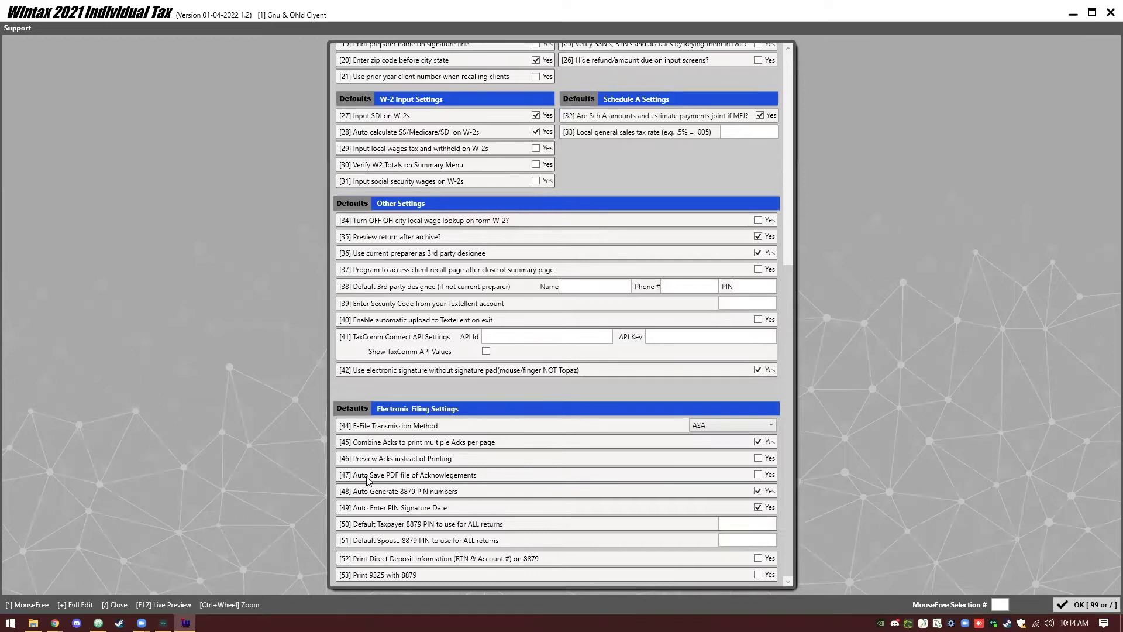
click(758, 475)
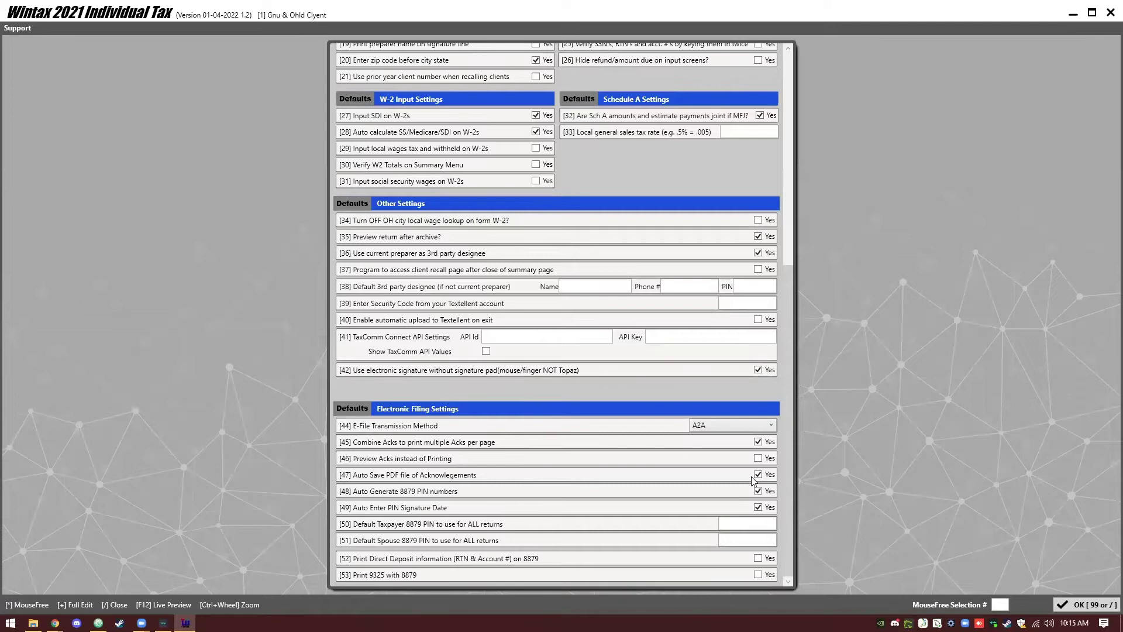
key(slash)
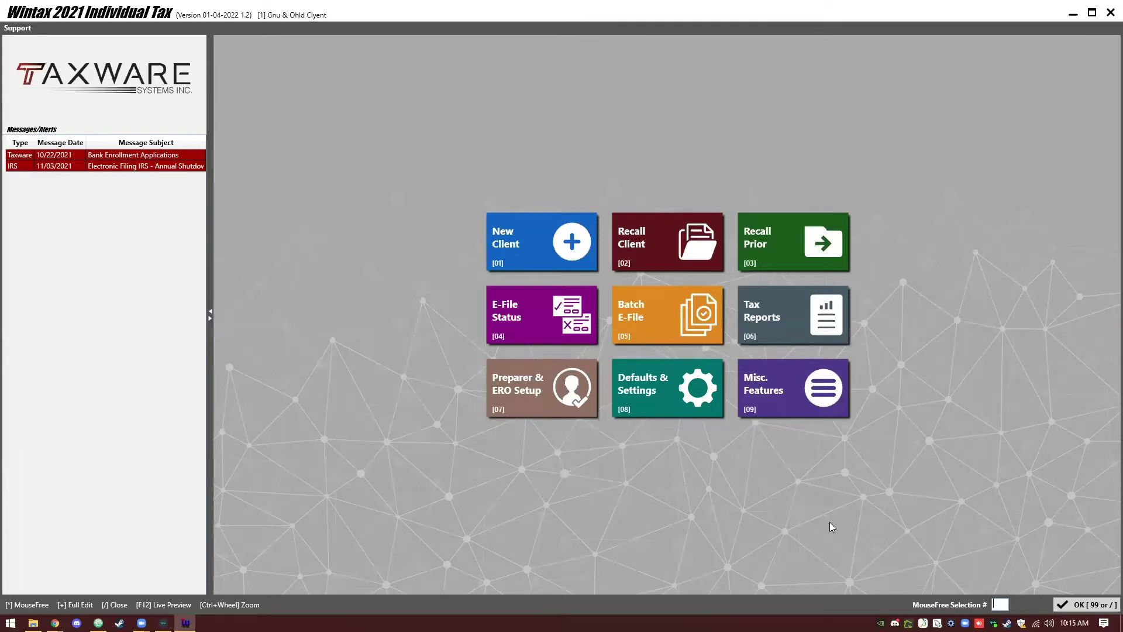
Step: Open the miscellaneous features and choose Daily as the mode of the existing backup schedule
click(811, 389)
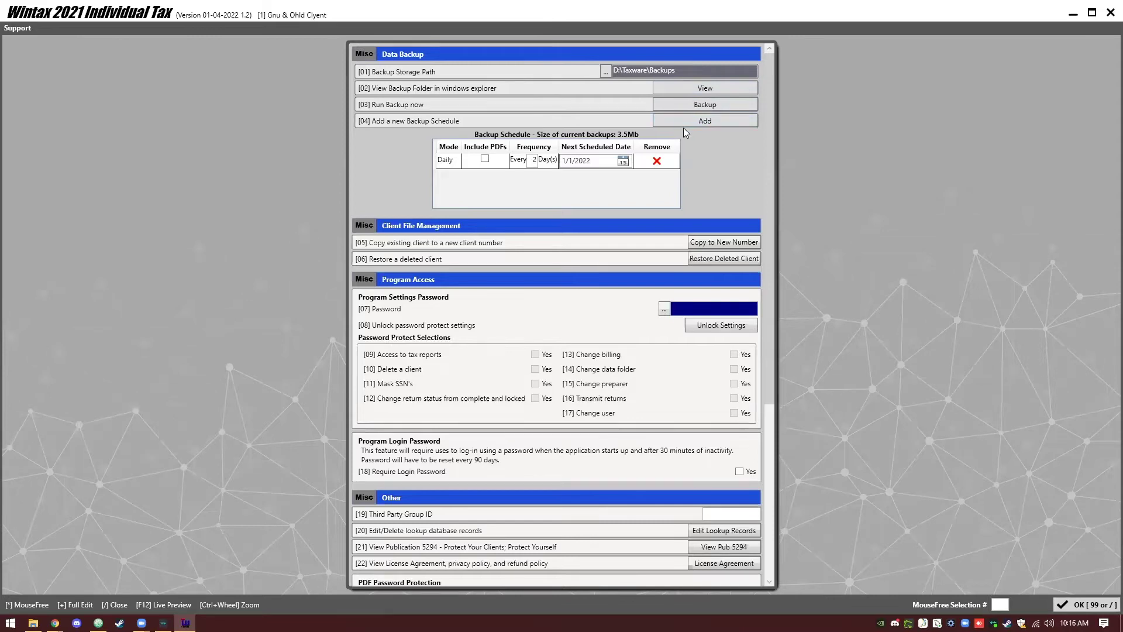
click(449, 164)
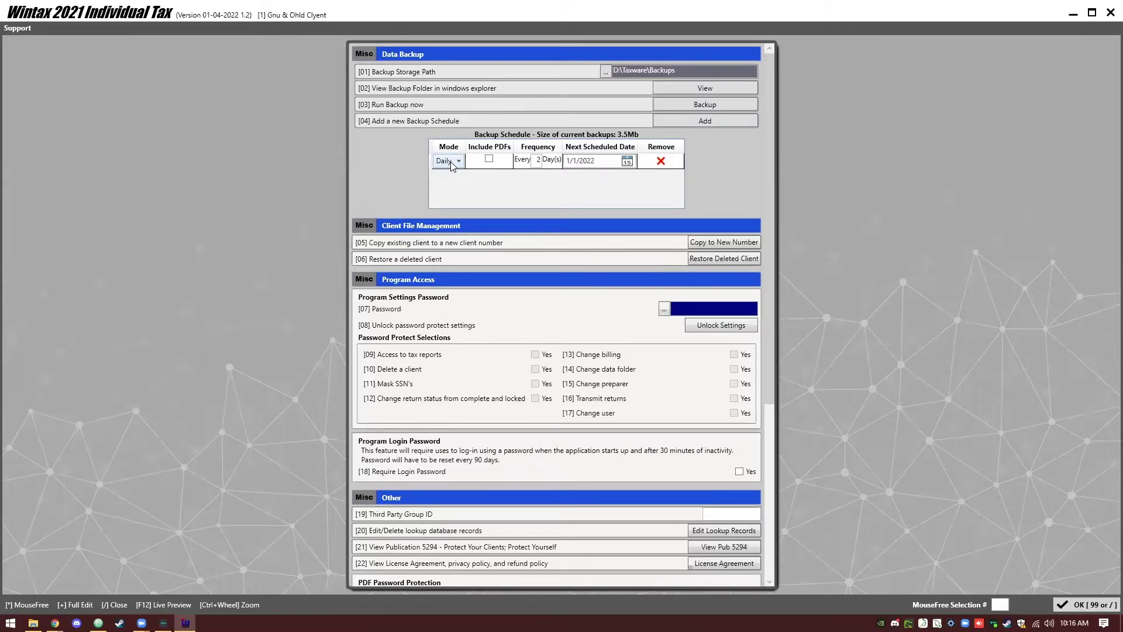
click(451, 165)
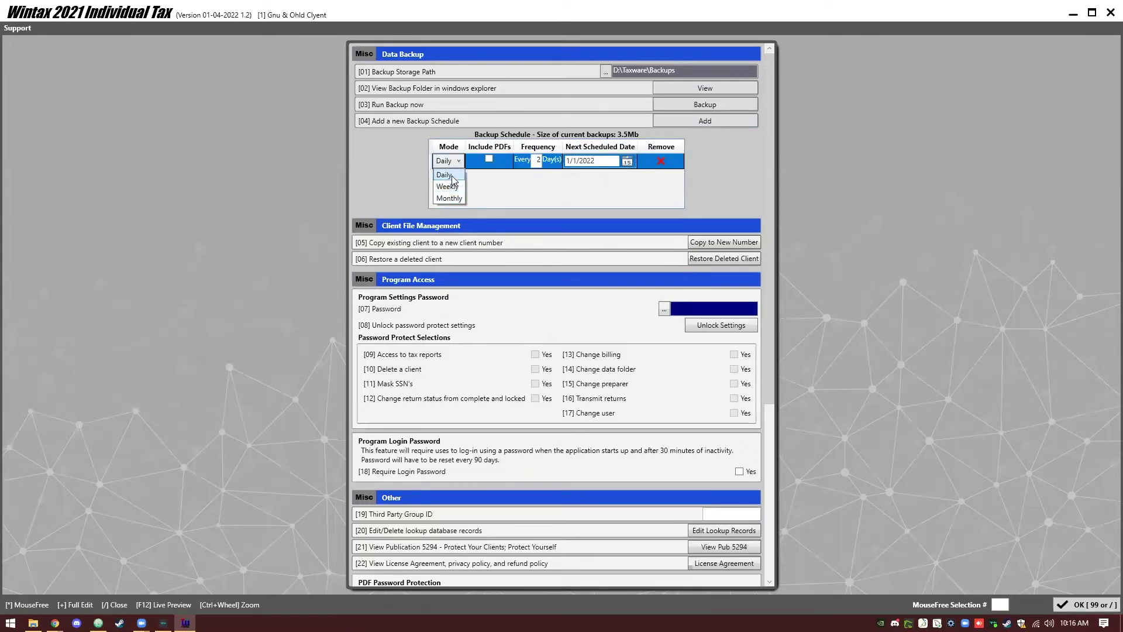
click(446, 175)
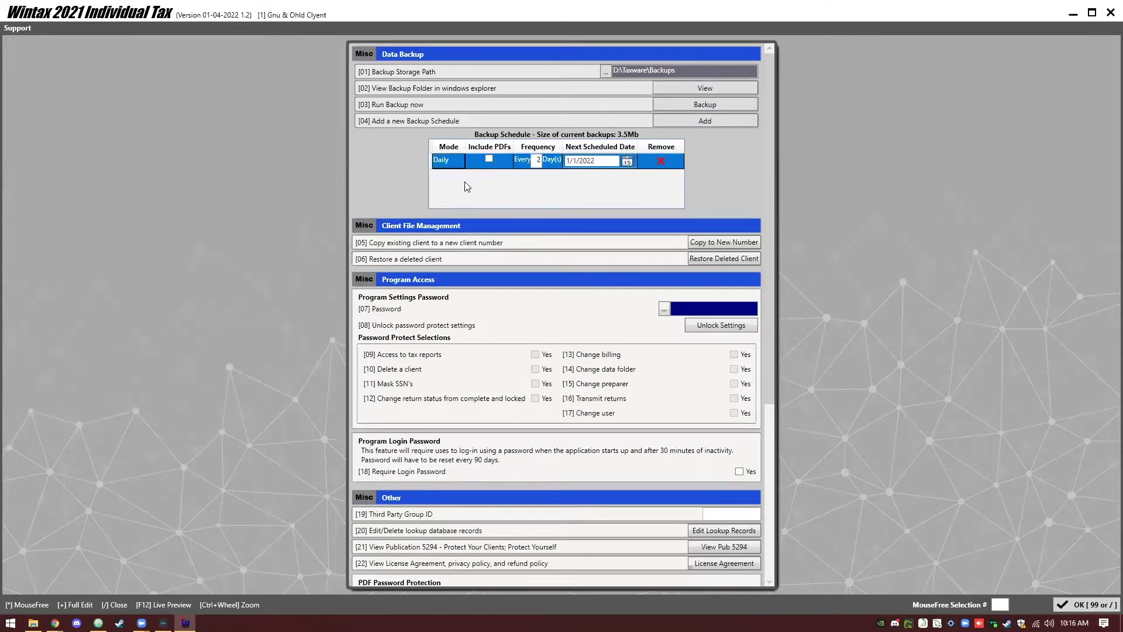
click(536, 161)
Step: Add a second backup schedule with Weekly mode and PDFs included, and return to the main menu
click(696, 120)
click(439, 175)
click(440, 175)
click(444, 198)
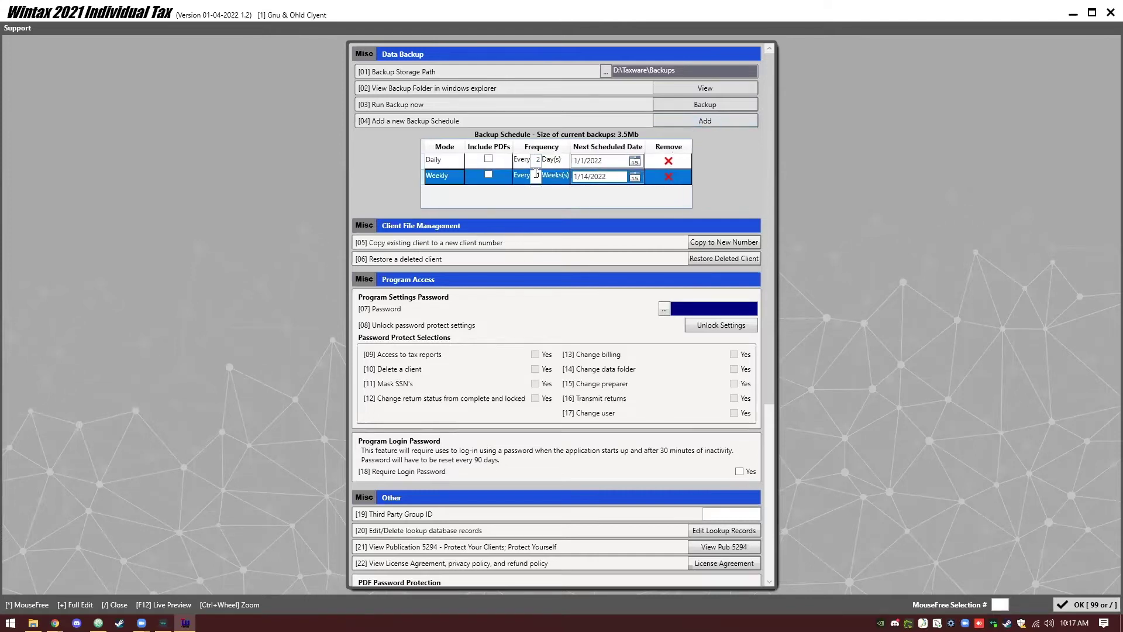
click(488, 175)
key(slash)
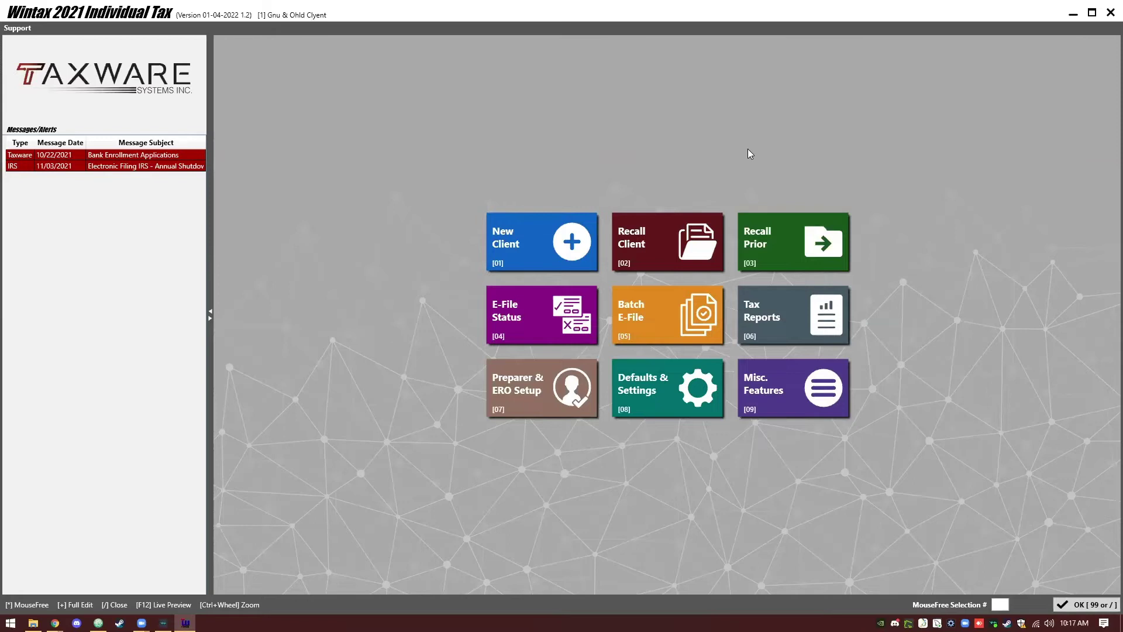
Step: Recall the first client from the prior-year list, accepting the proposed client number for the 2021 return
click(791, 237)
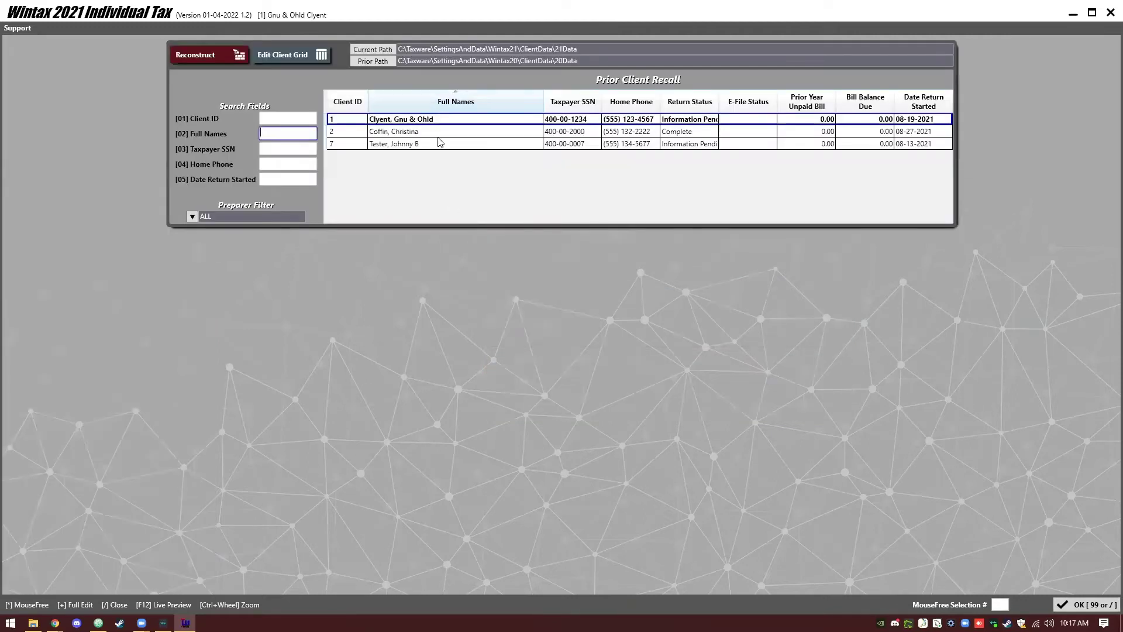
double_click(386, 123)
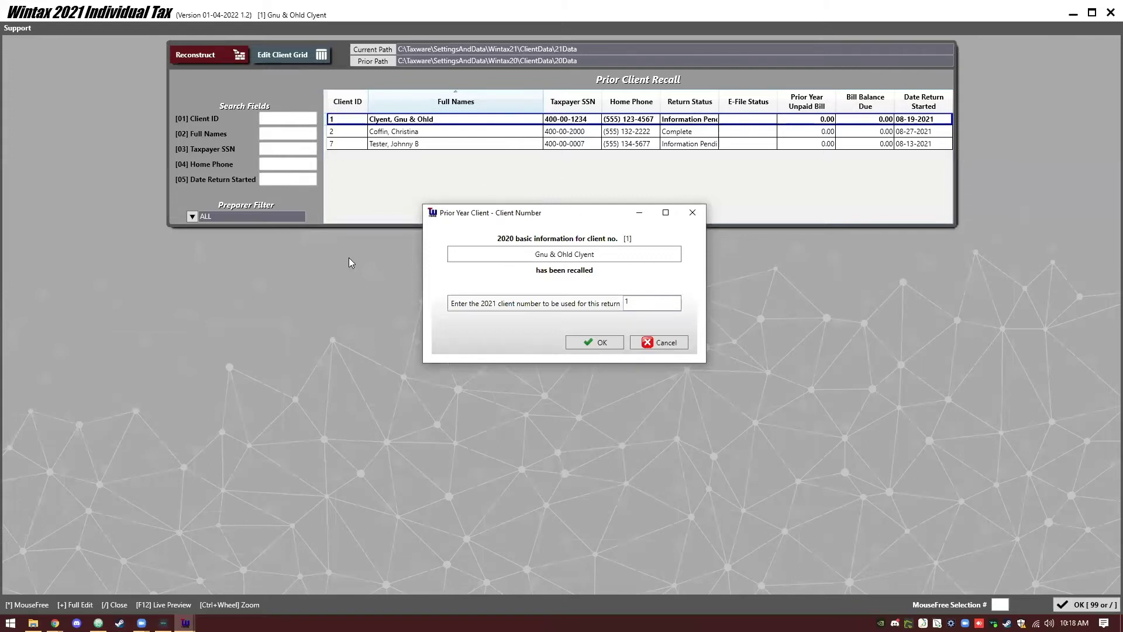
click(632, 308)
click(585, 341)
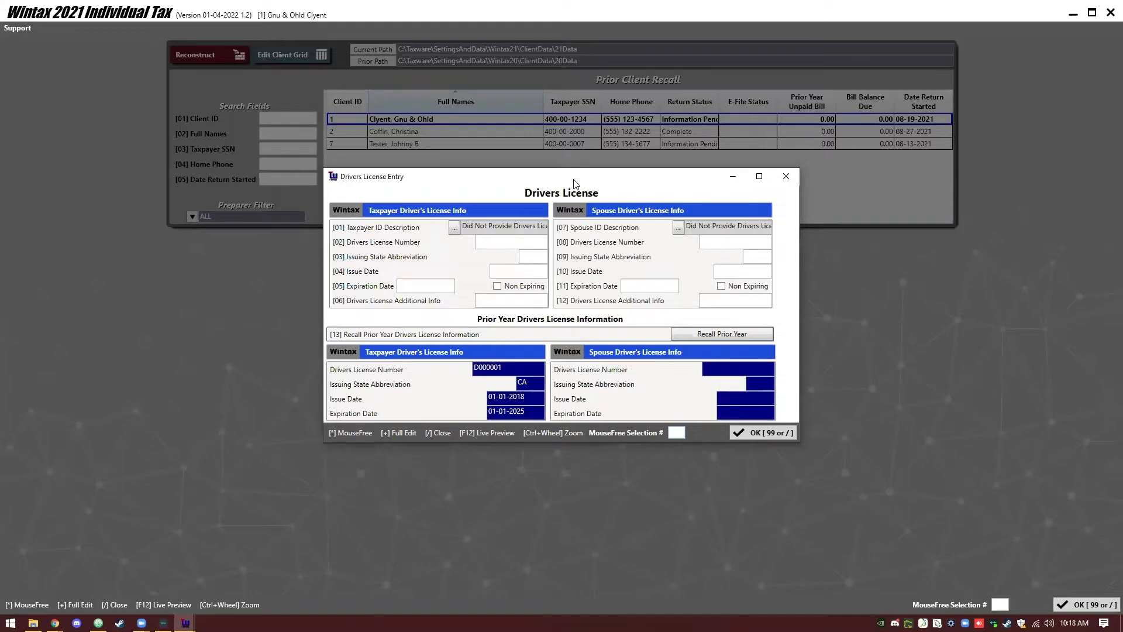
Step: Recall the taxpayer's prior-year driver's license information and set the taxpayer ID description to Drivers License
drag(574, 183, 582, 183)
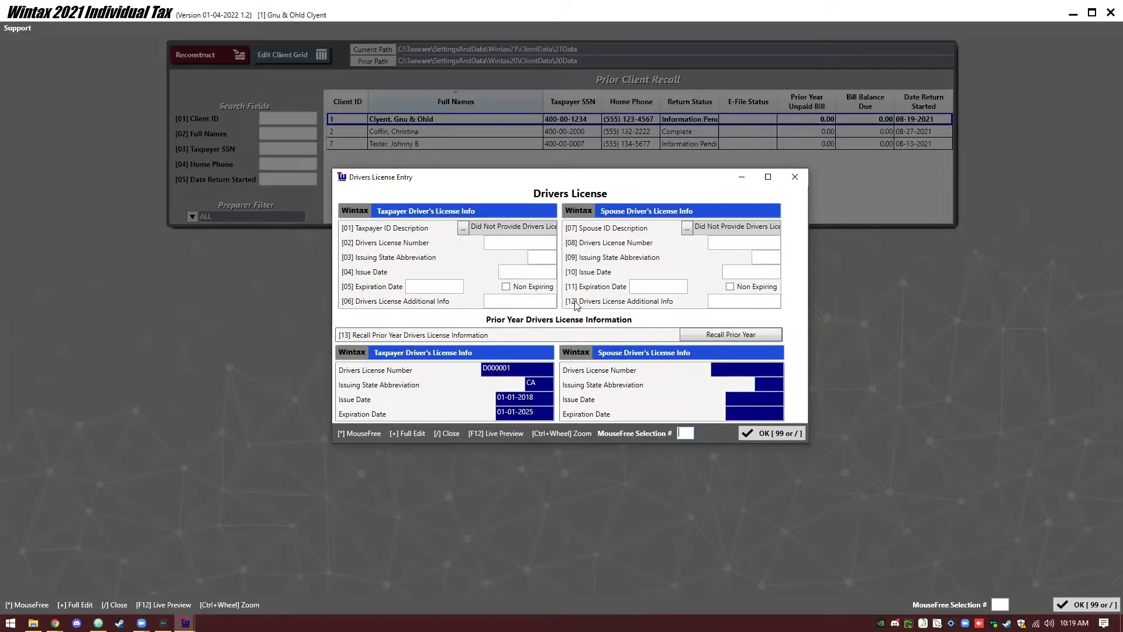
click(712, 334)
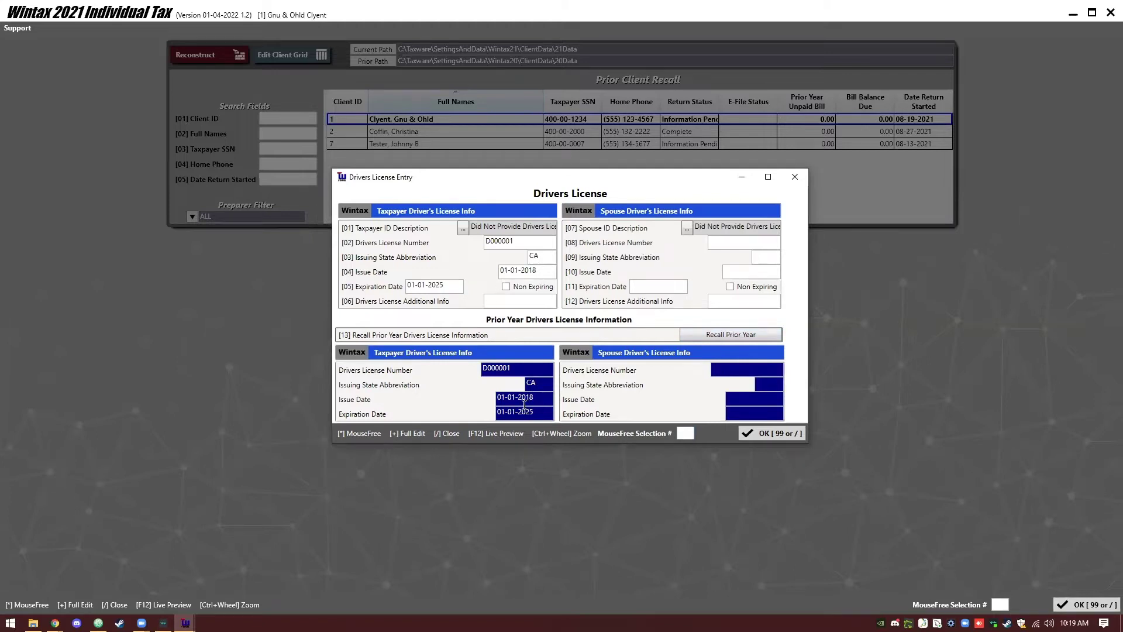
click(462, 228)
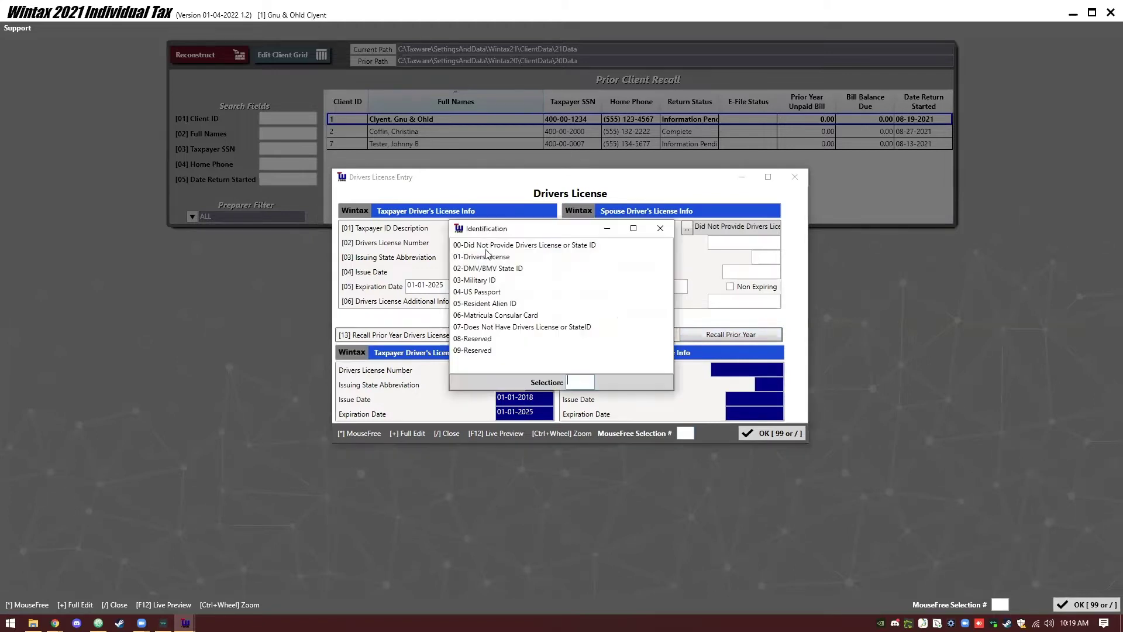
click(488, 257)
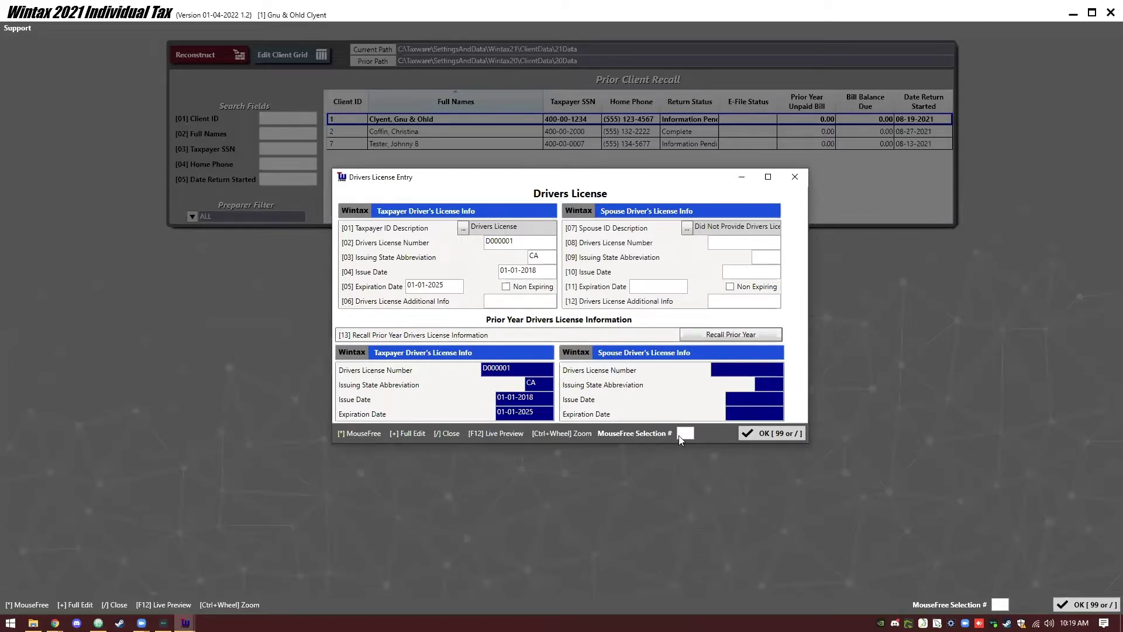
click(779, 435)
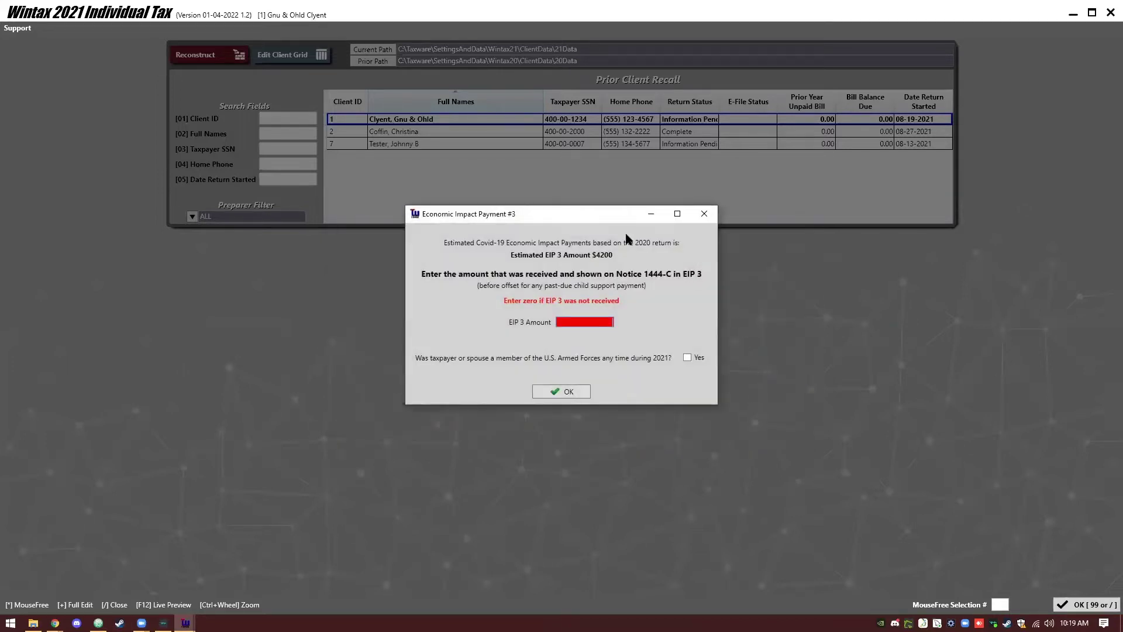
Step: Enter 0 as the amount received for Economic Impact Payment 3 and confirm it
drag(563, 216, 556, 196)
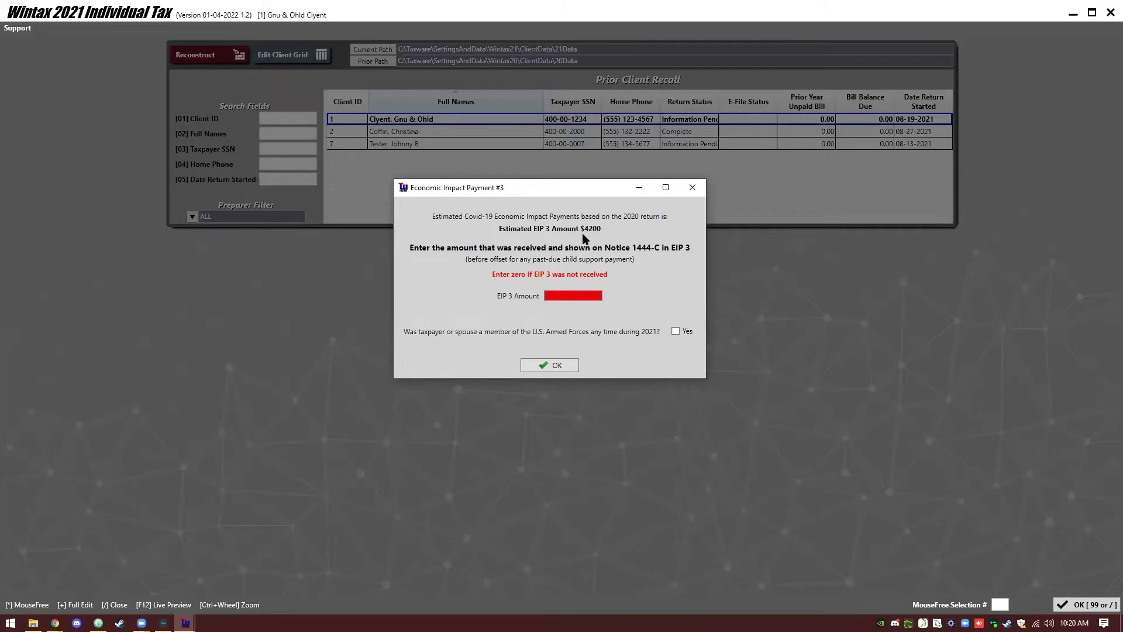
click(590, 297)
text(0)
click(553, 366)
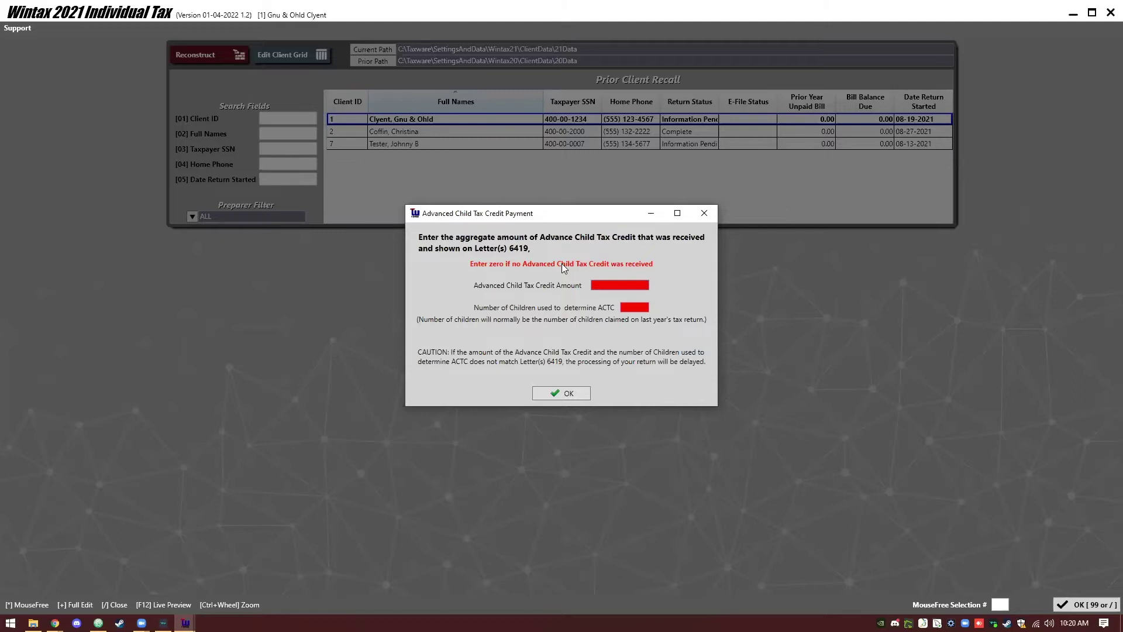
Step: Enter 1,000 as the Advanced Child Tax Credit amount with 1 child used to determine it, and confirm
click(601, 284)
text(1000)
key(Tab)
text(1)
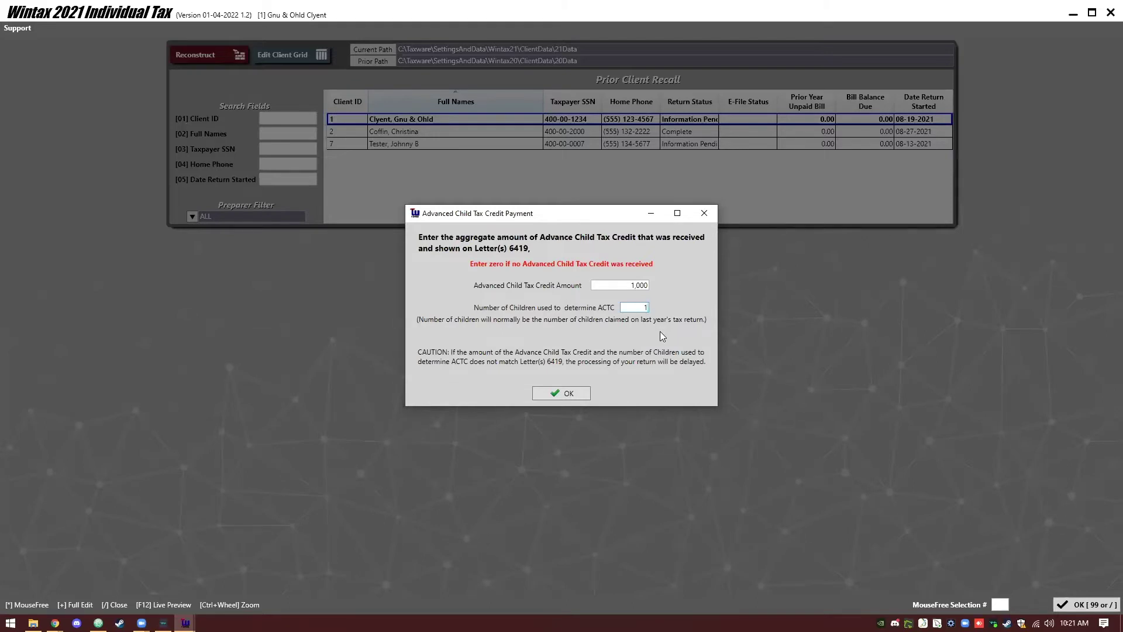
click(645, 309)
key(BackSpace)
text(1)
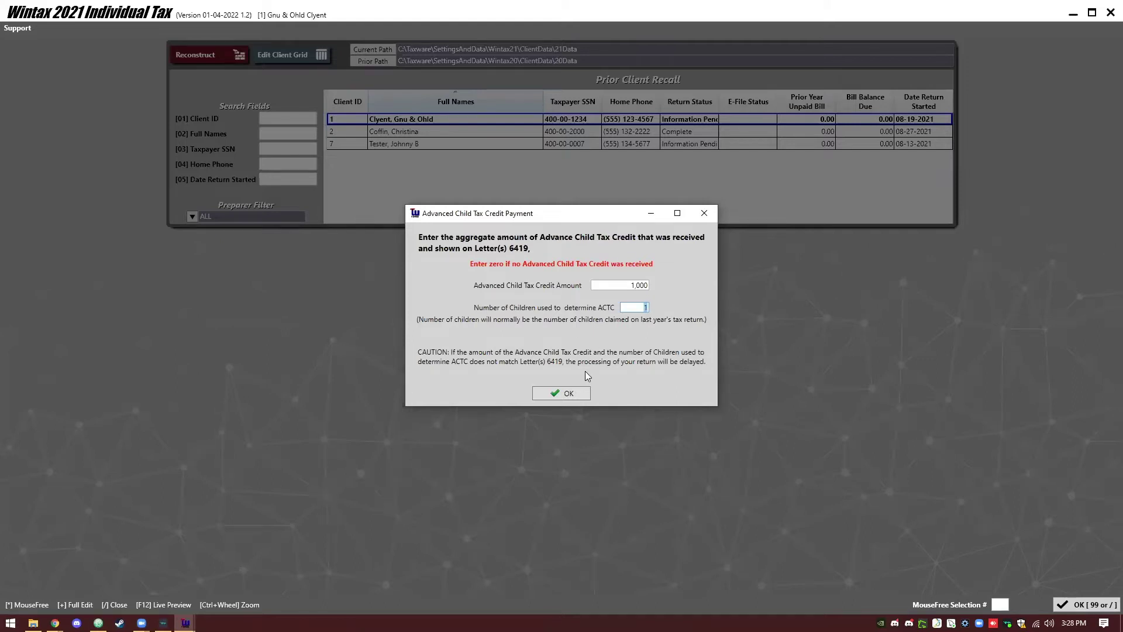
click(560, 393)
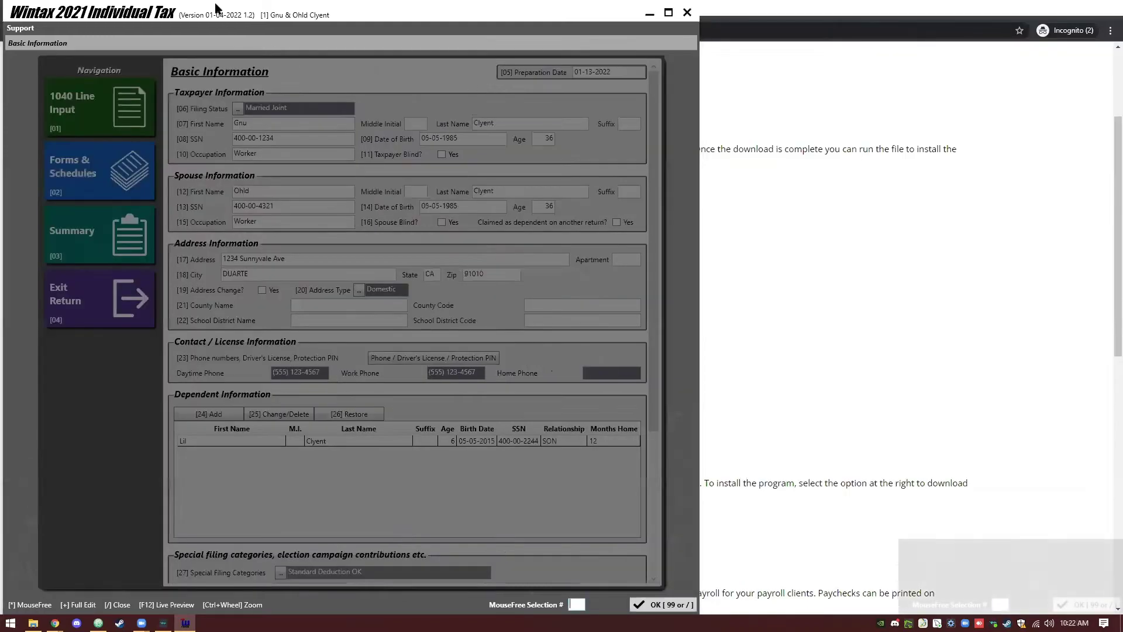
Step: Maximize the program window, return to the client recall list and decline the scheduled backup
double_click(218, 10)
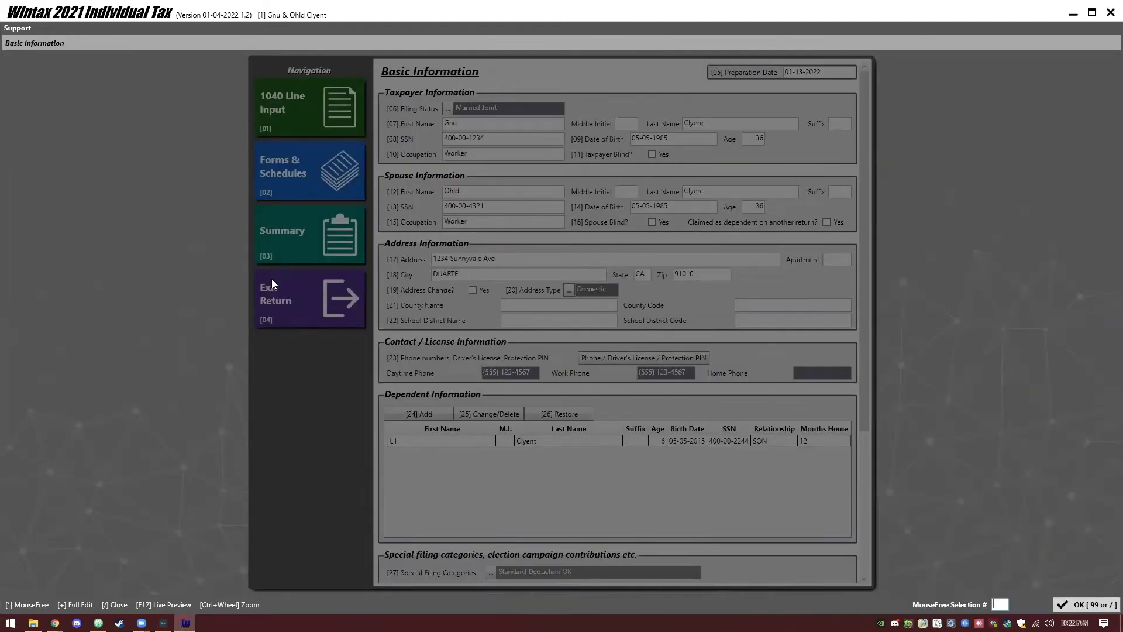
text(02)
key(slash)
key(Return)
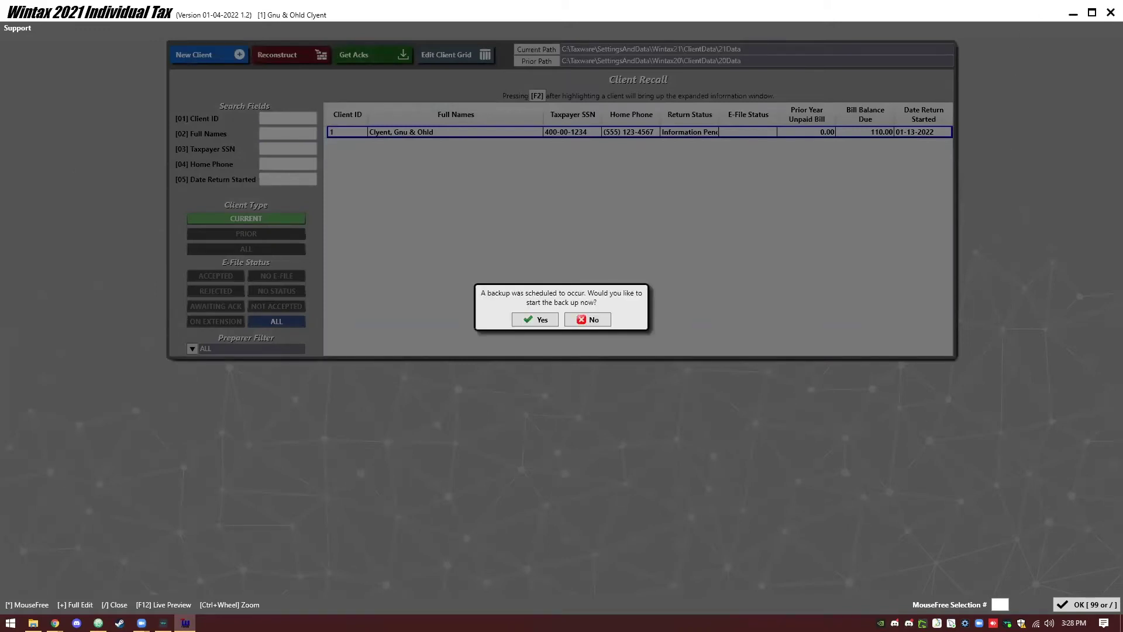
click(587, 320)
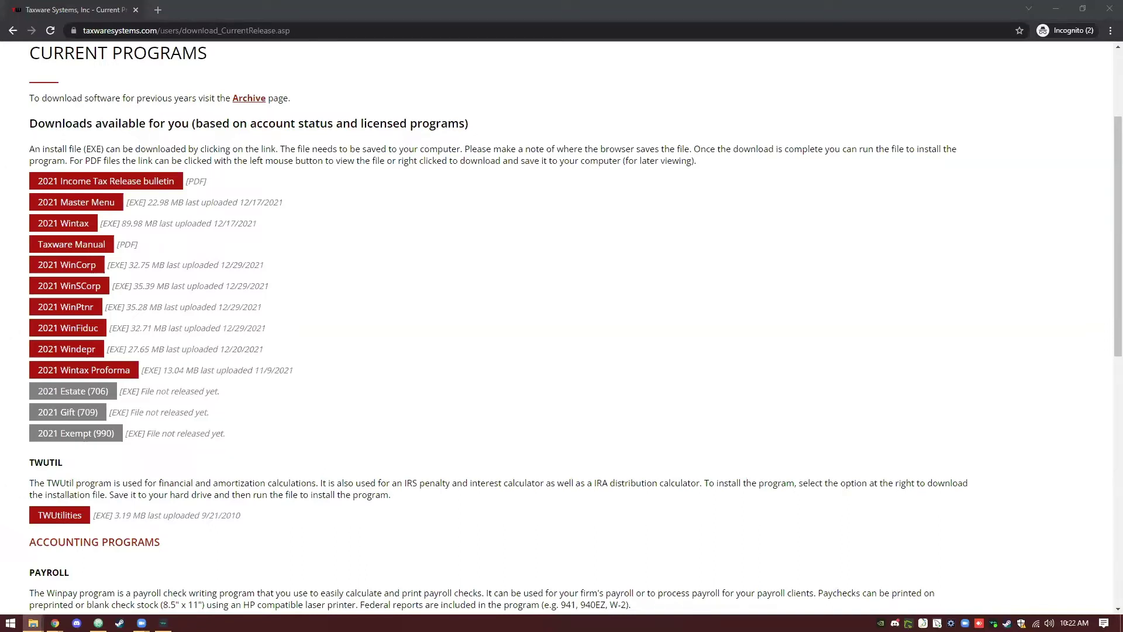
Step: Decline the program update and recall the current-year client to open the return's Basic Information
key(ctrl+shift+Escape)
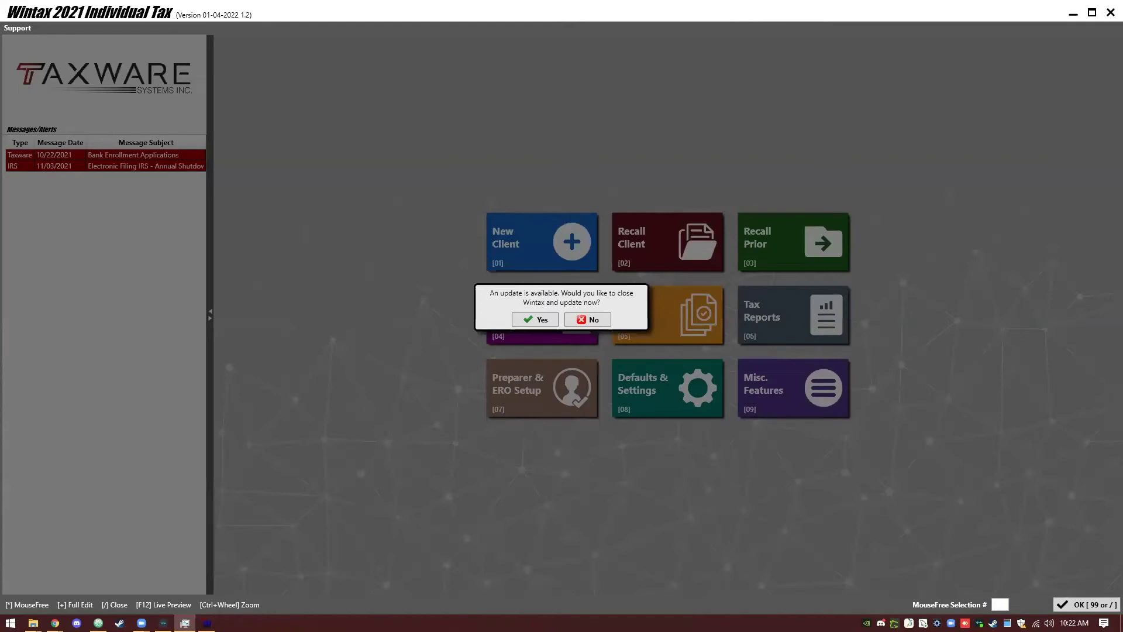
click(588, 319)
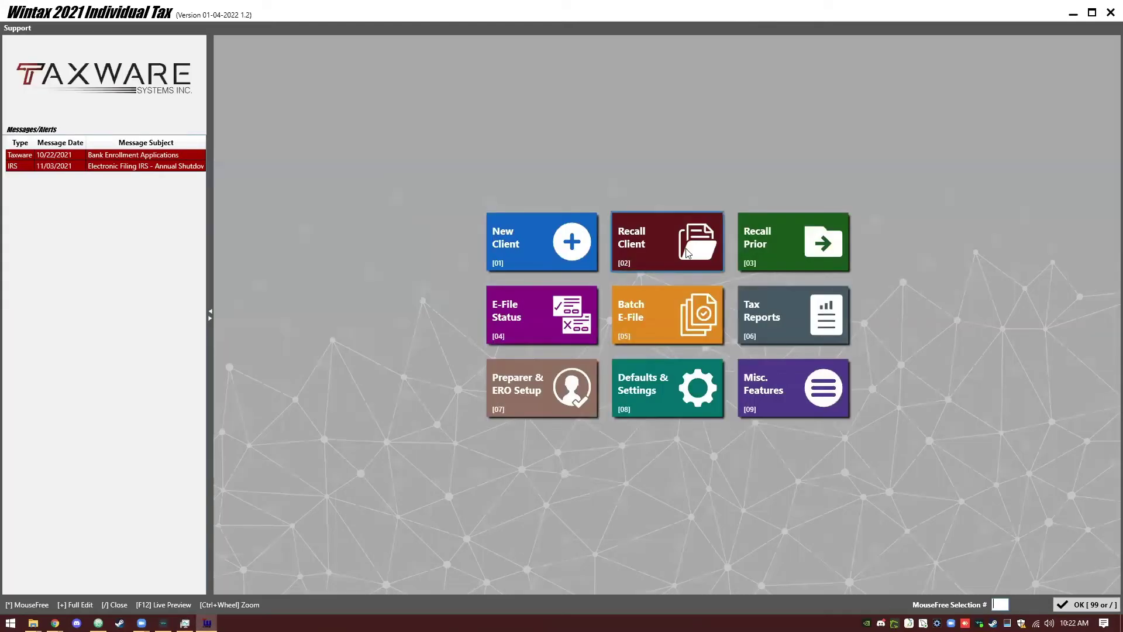
click(687, 252)
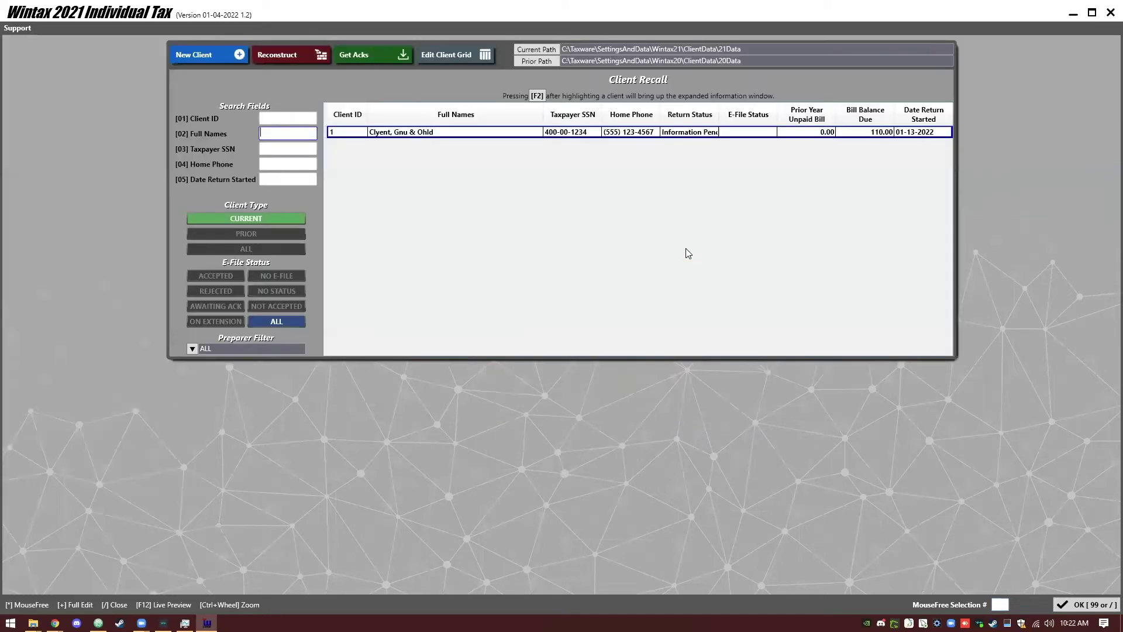
double_click(507, 132)
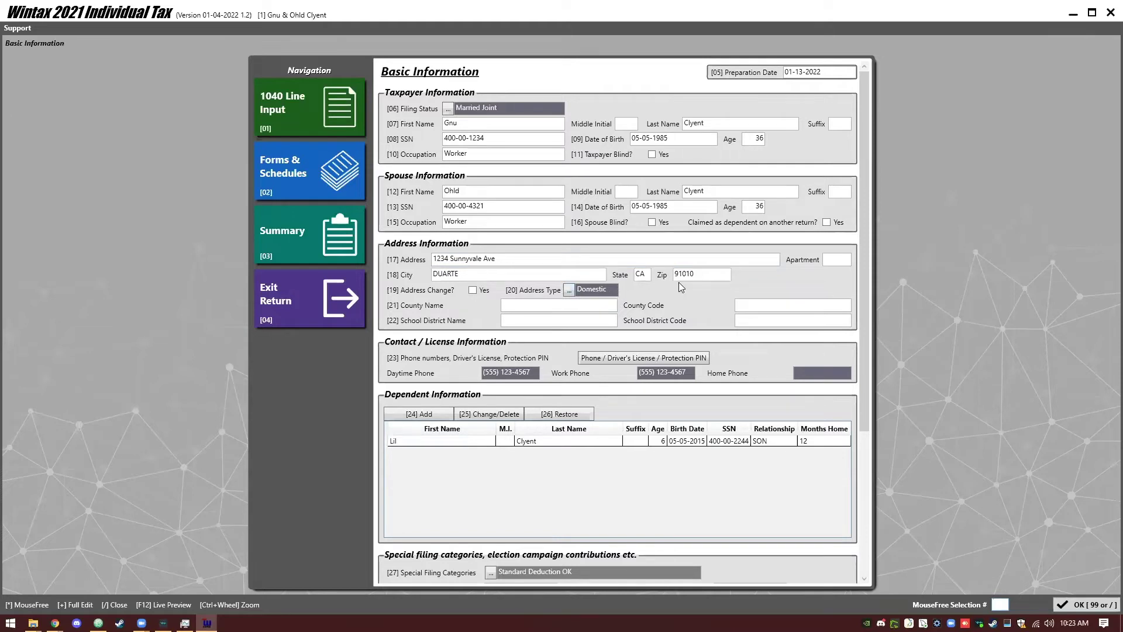
Step: Remove the last digit of the ZIP code in the address information and leave the field
click(705, 275)
key(Tab)
key(shift+Tab)
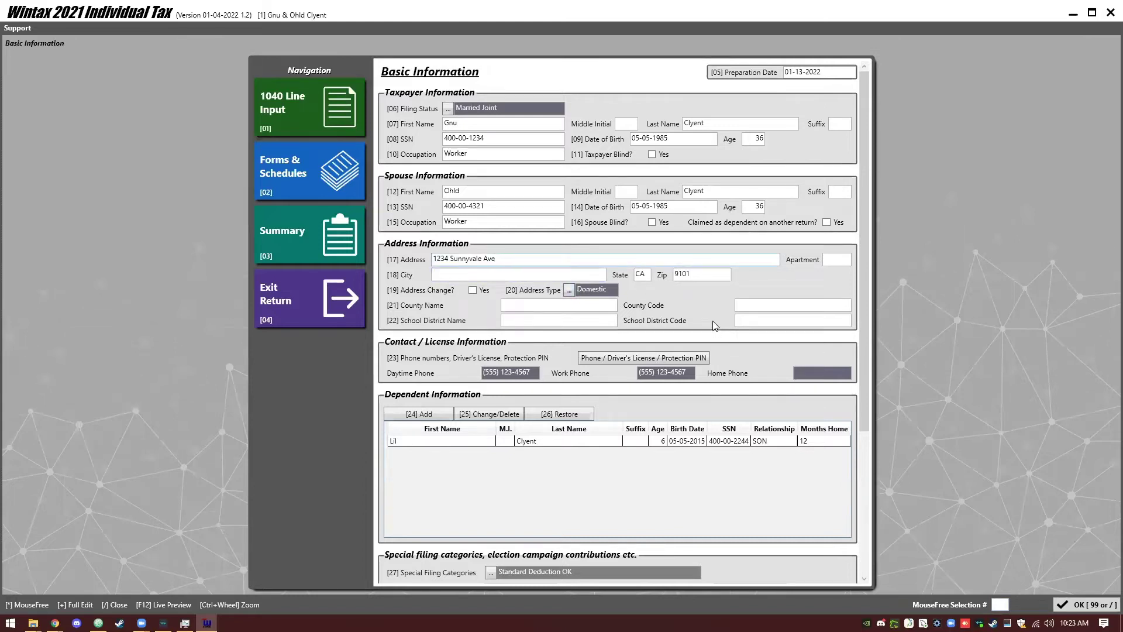
Step: Start a second dependent entry, filling in the first name, date of birth and Social Security number
click(492, 449)
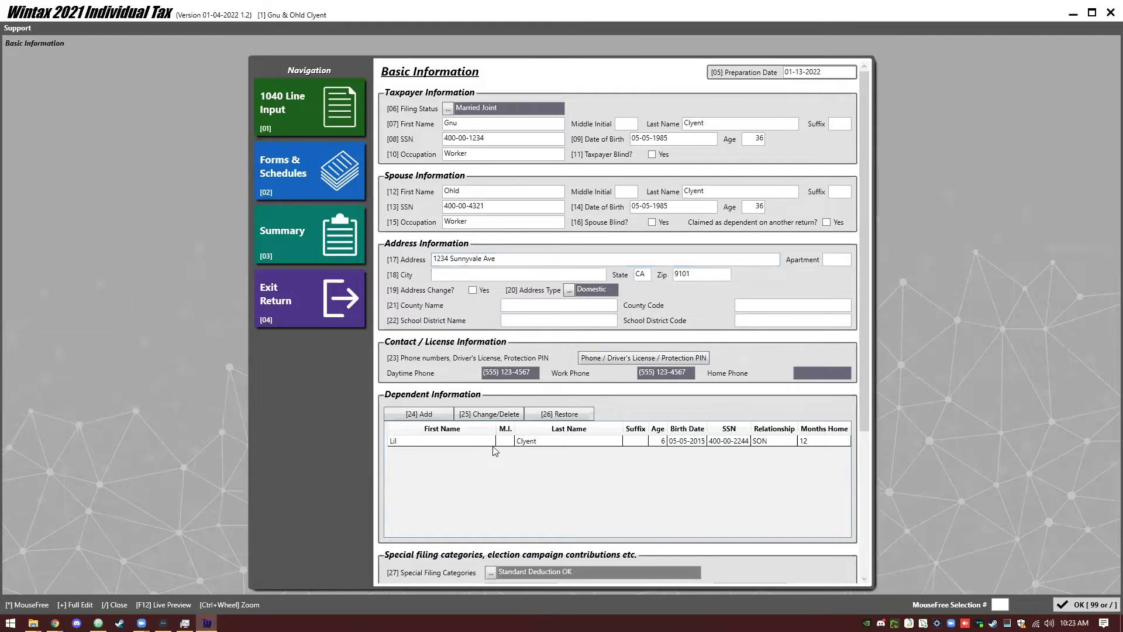
click(498, 443)
click(461, 473)
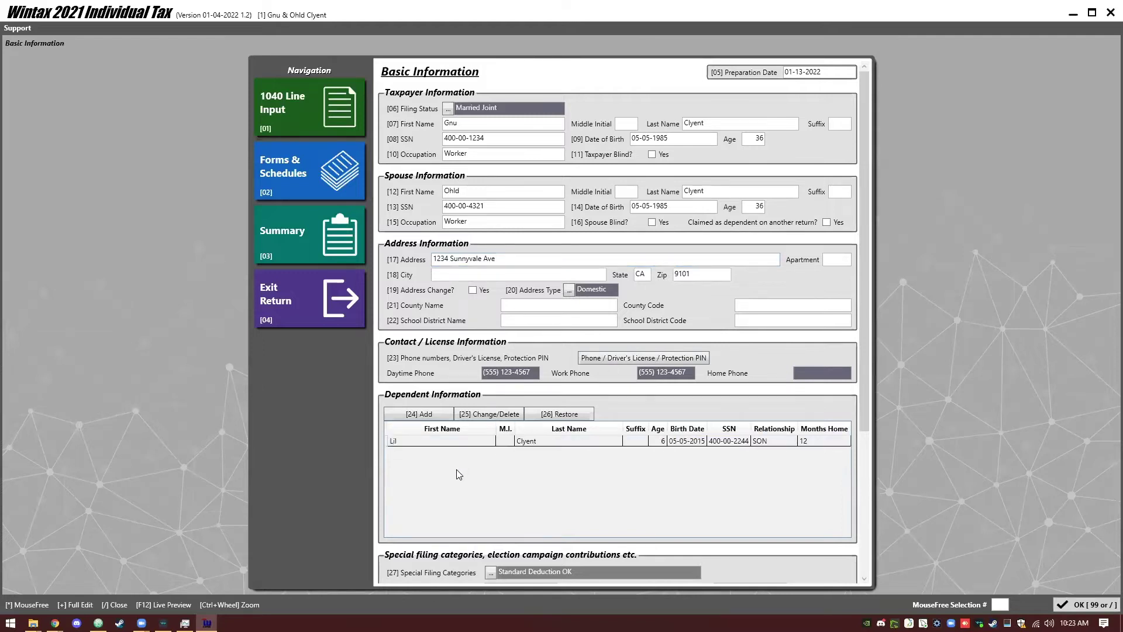
click(438, 415)
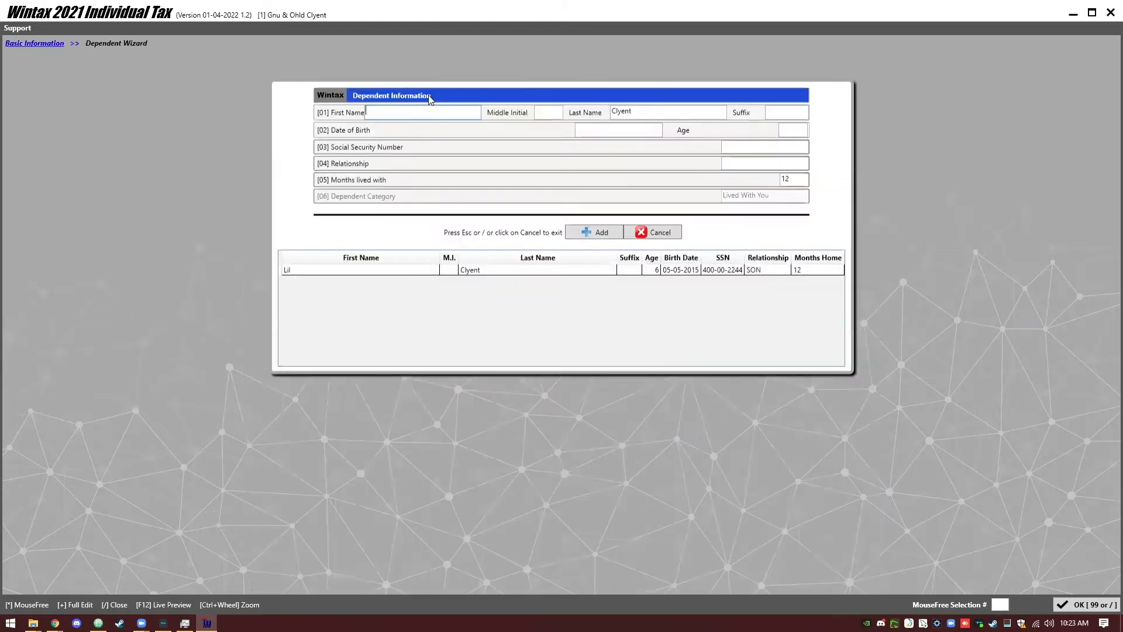
text(New)
key(Tab)
key(Tab)
key(Tab)
text(400)
text(003344)
key(Tab)
key(shift+Tab)
text(05-05-2016)
key(Tab)
key(Tab)
text(400-00-3355)
key(Tab)
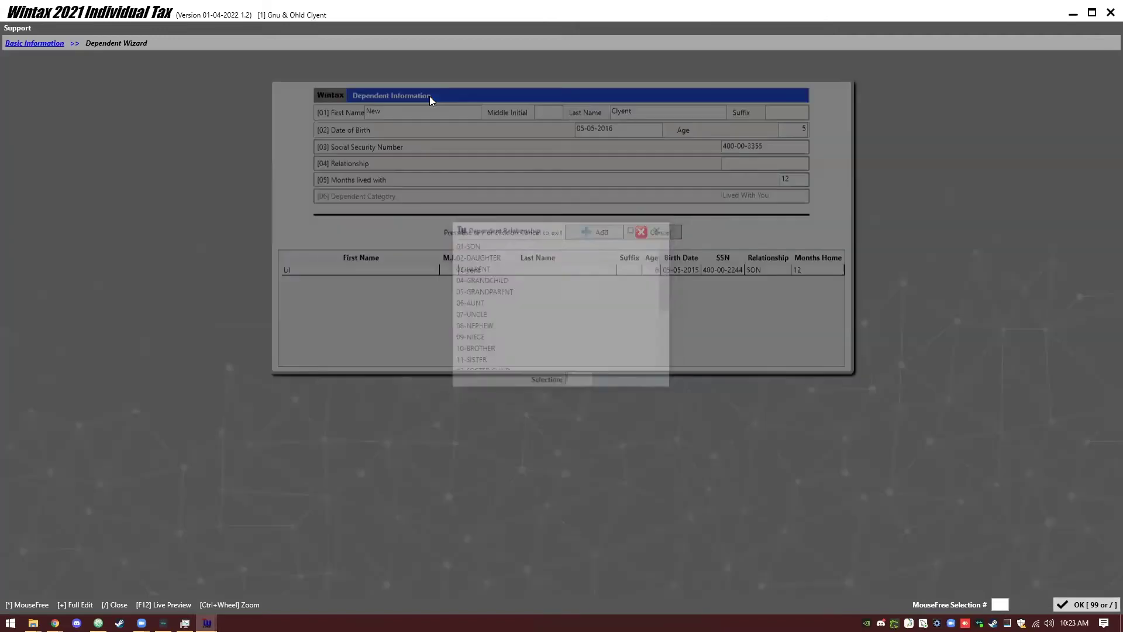
Step: Set the new dependent's relationship to DAUGHTER, add the dependent and return to Basic Information
text(2)
key(Return)
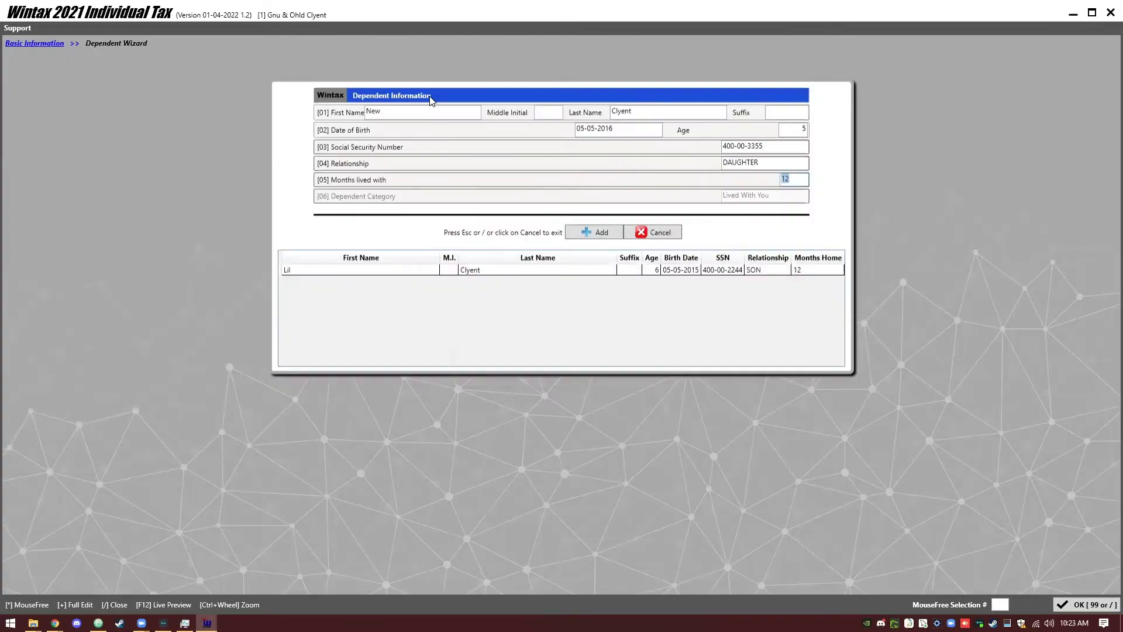
click(593, 232)
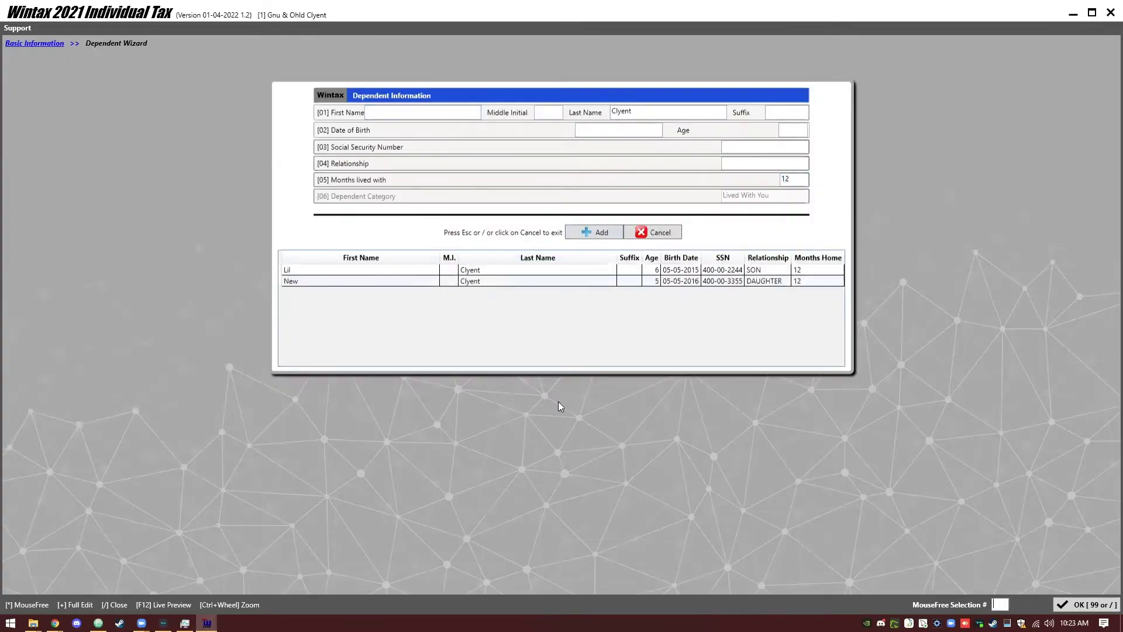
key(Escape)
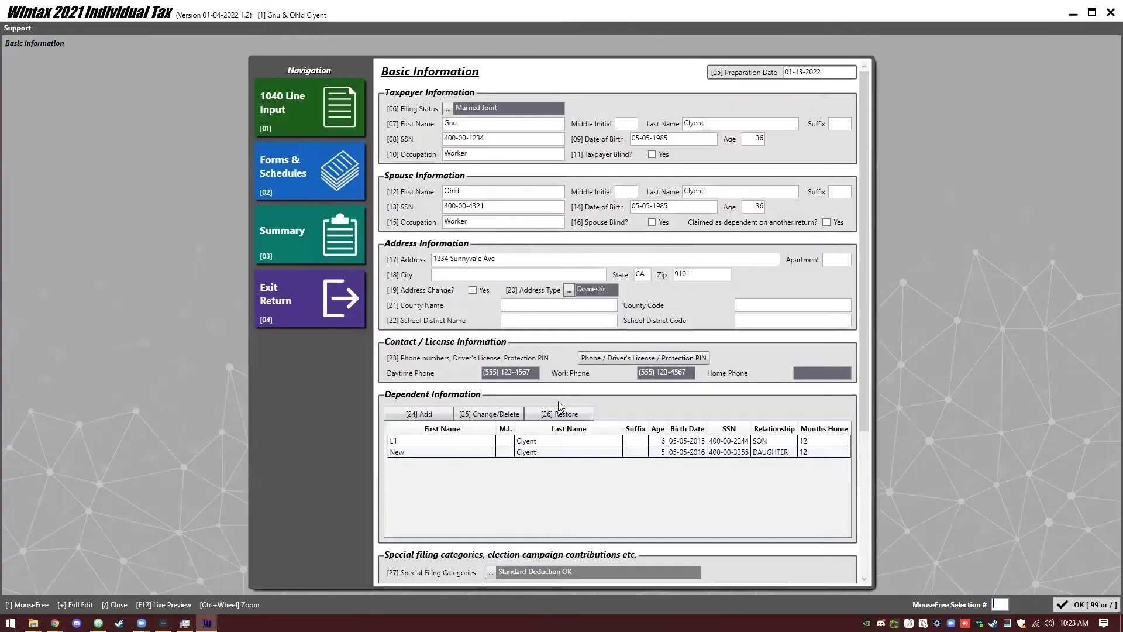
Step: Delete the daughter from the dependent list and confirm the deletion
click(607, 455)
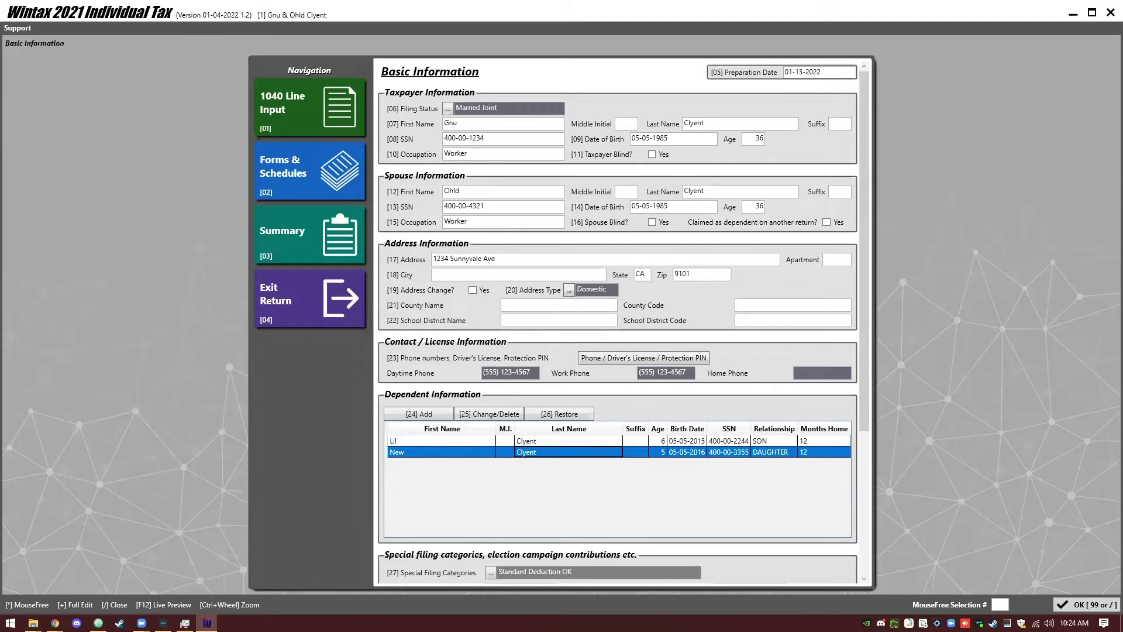
key(alt+Tab)
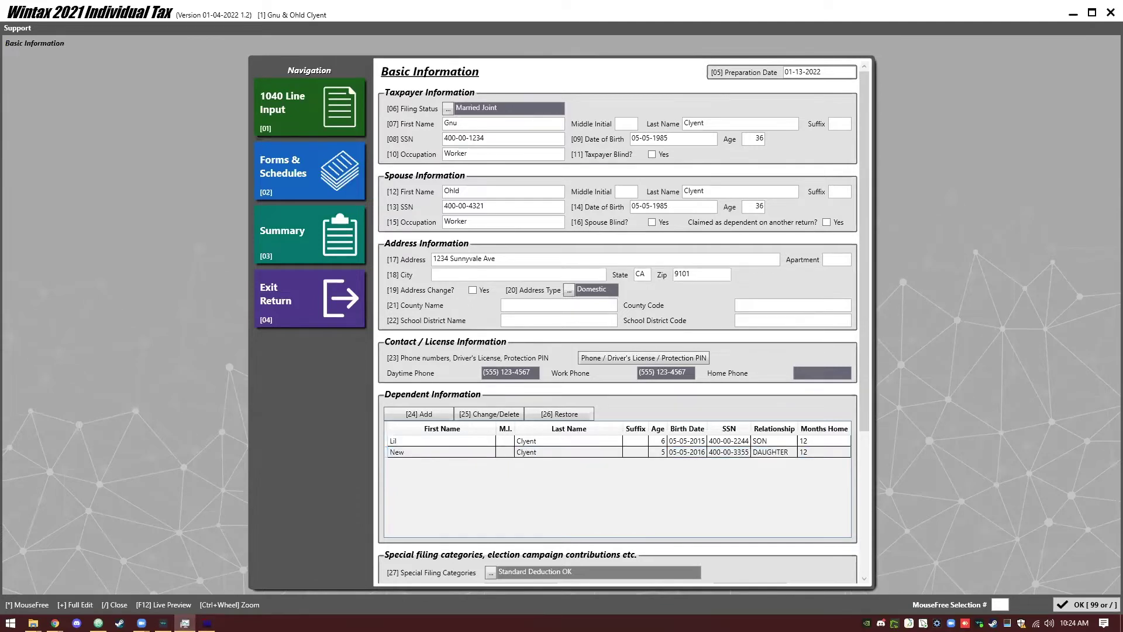
key(alt+Tab)
click(431, 442)
click(435, 452)
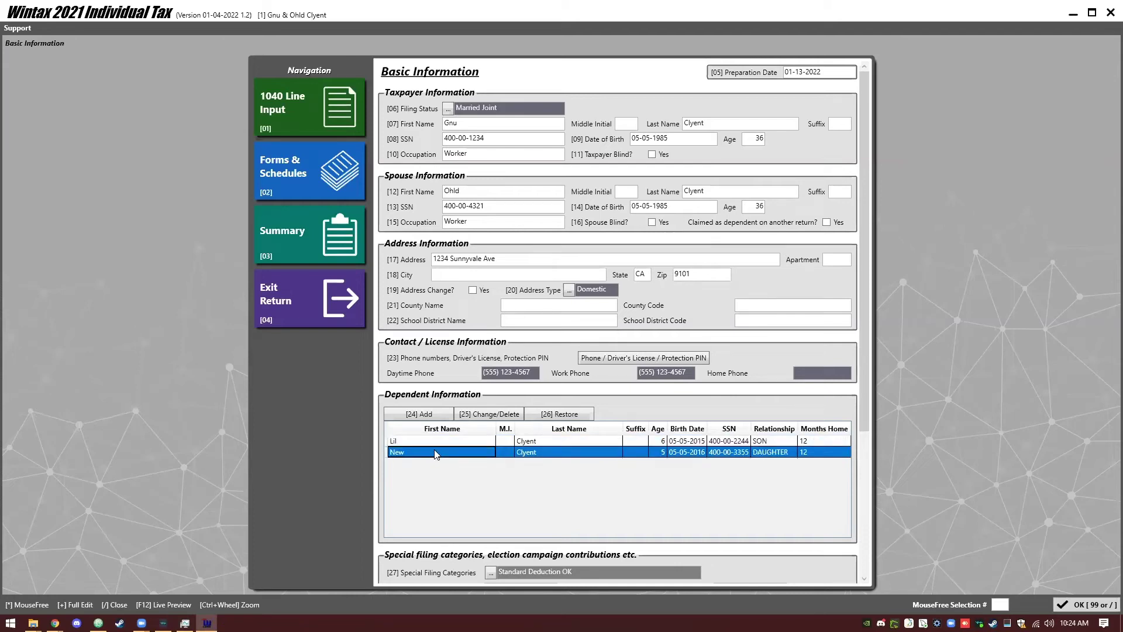
key(Delete)
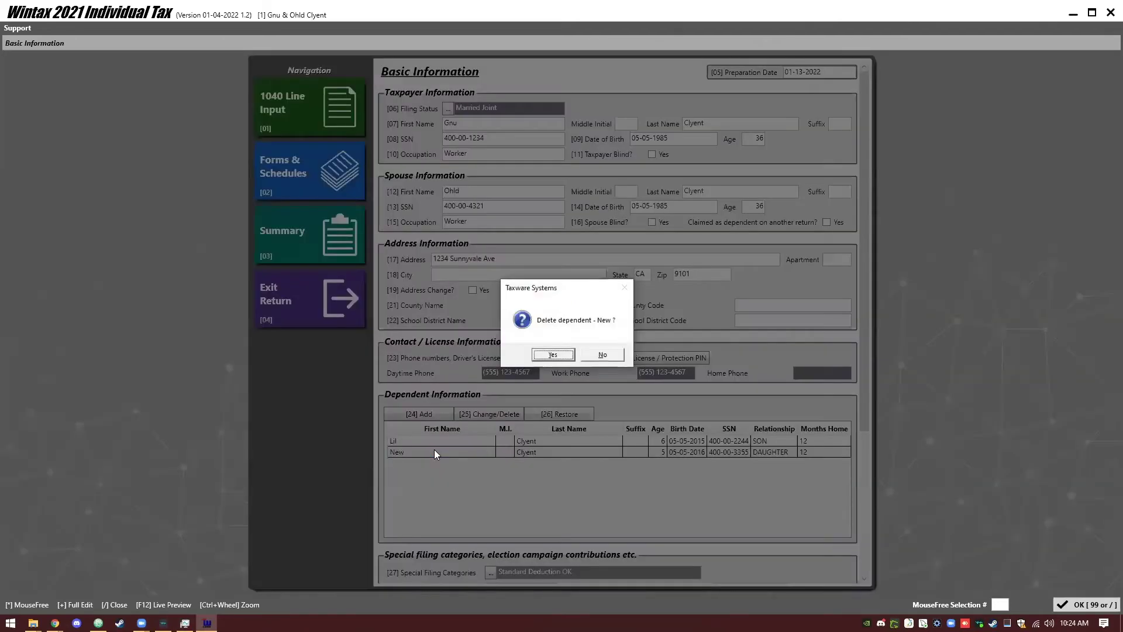
click(553, 355)
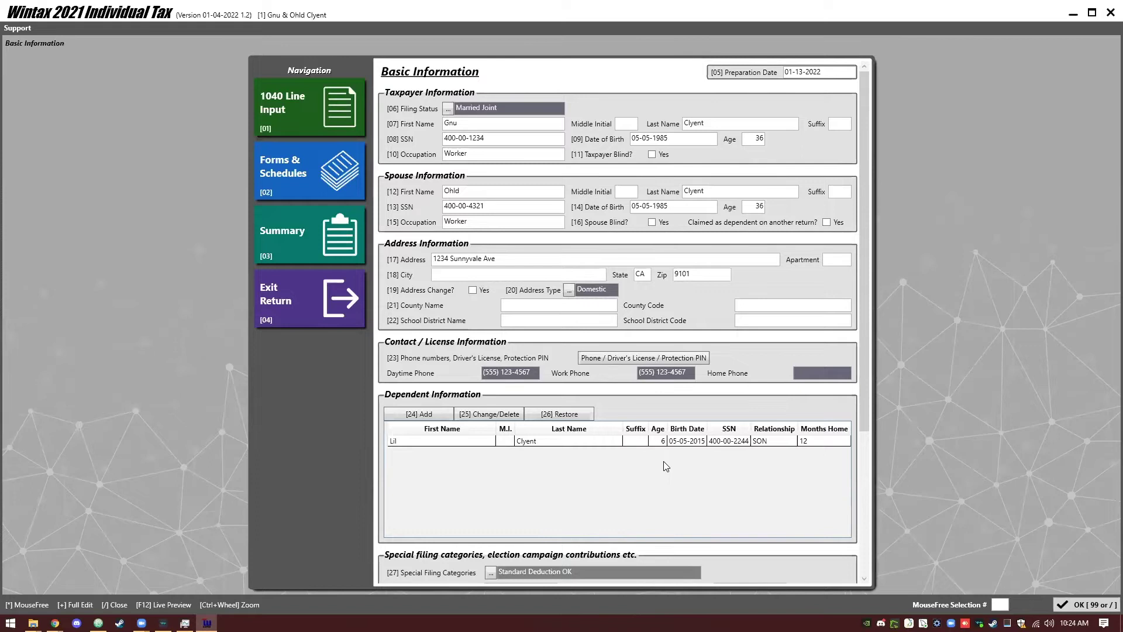
Step: View the contact and license information, including the taxpayer Identity Protection PIN field, and return to Basic Information
click(624, 358)
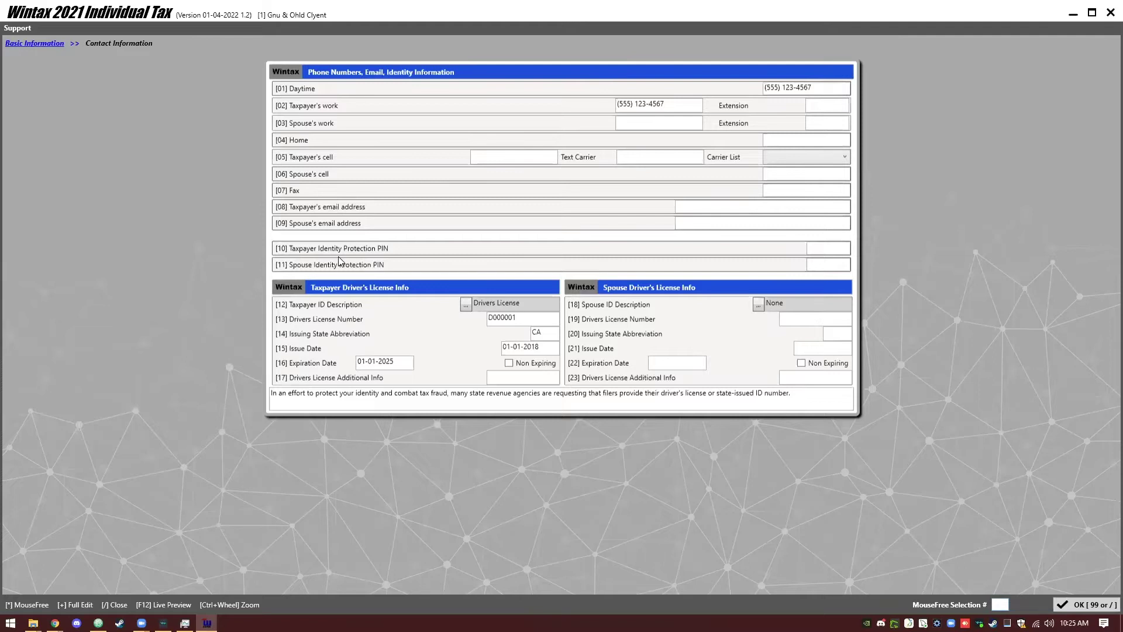
click(824, 246)
key(/)
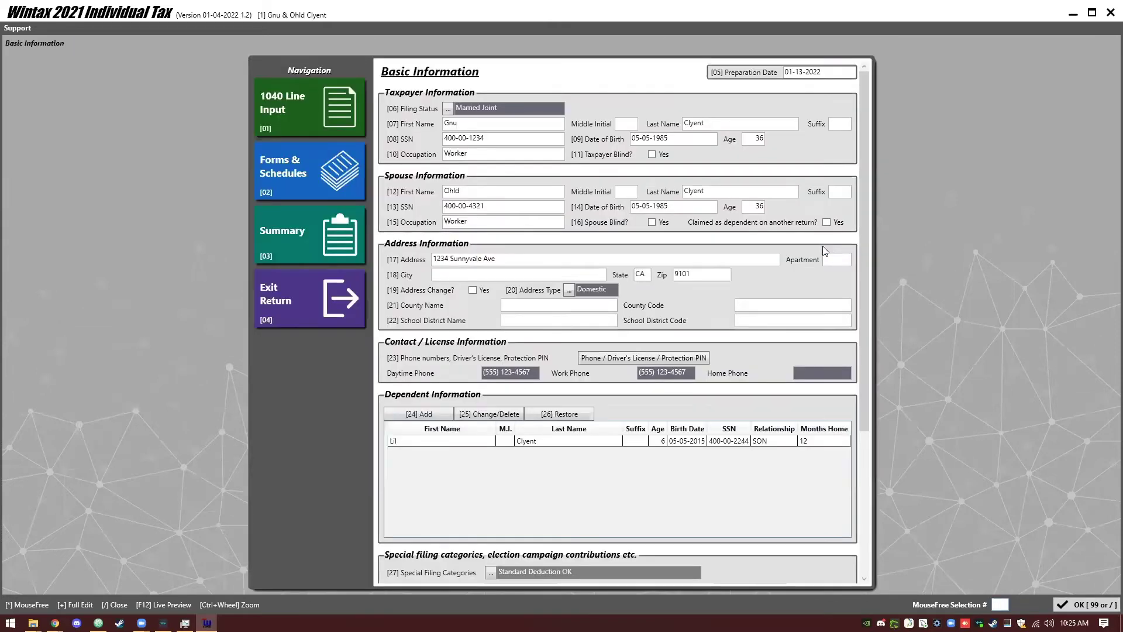
Step: View the available special filing categories and keep Standard Deduction OK
scroll(748, 260, down, 5)
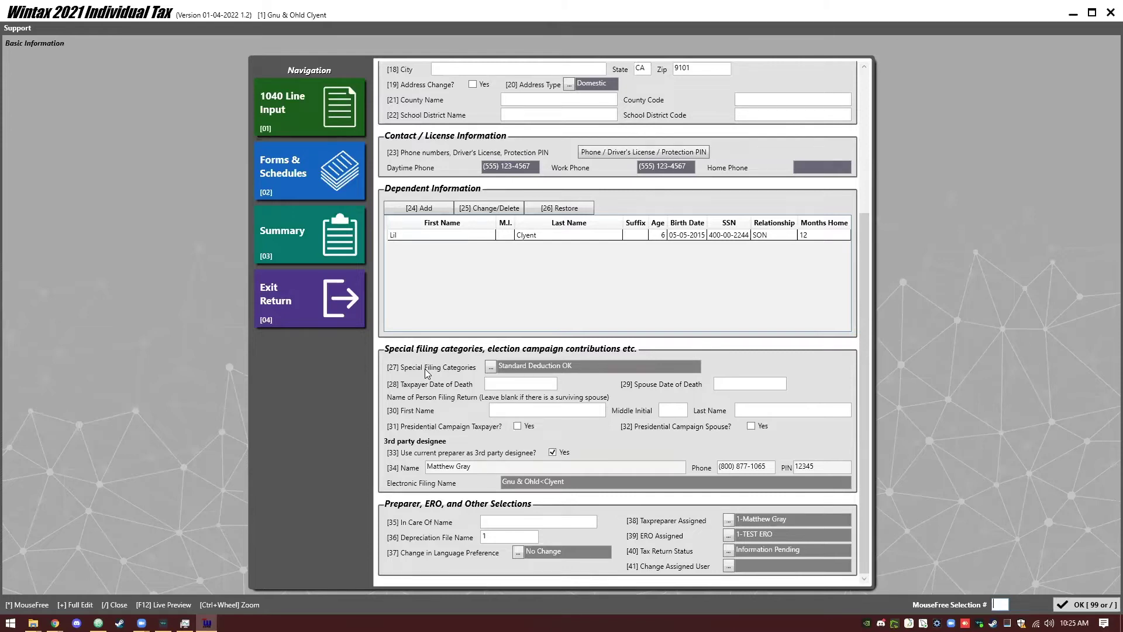
click(490, 366)
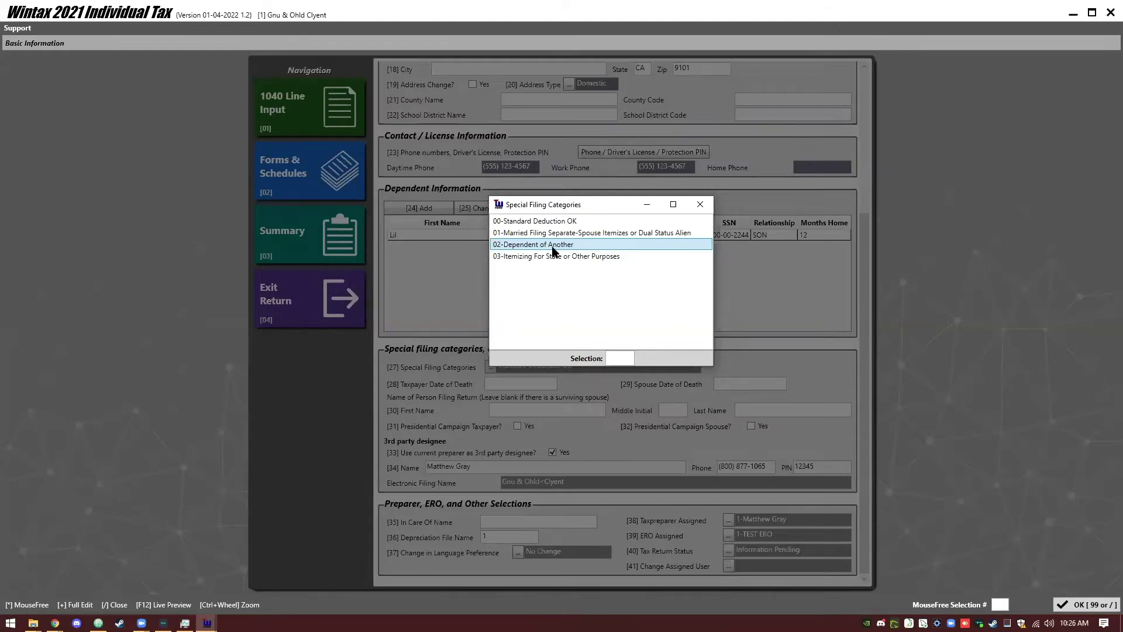
key(Up)
key(Up)
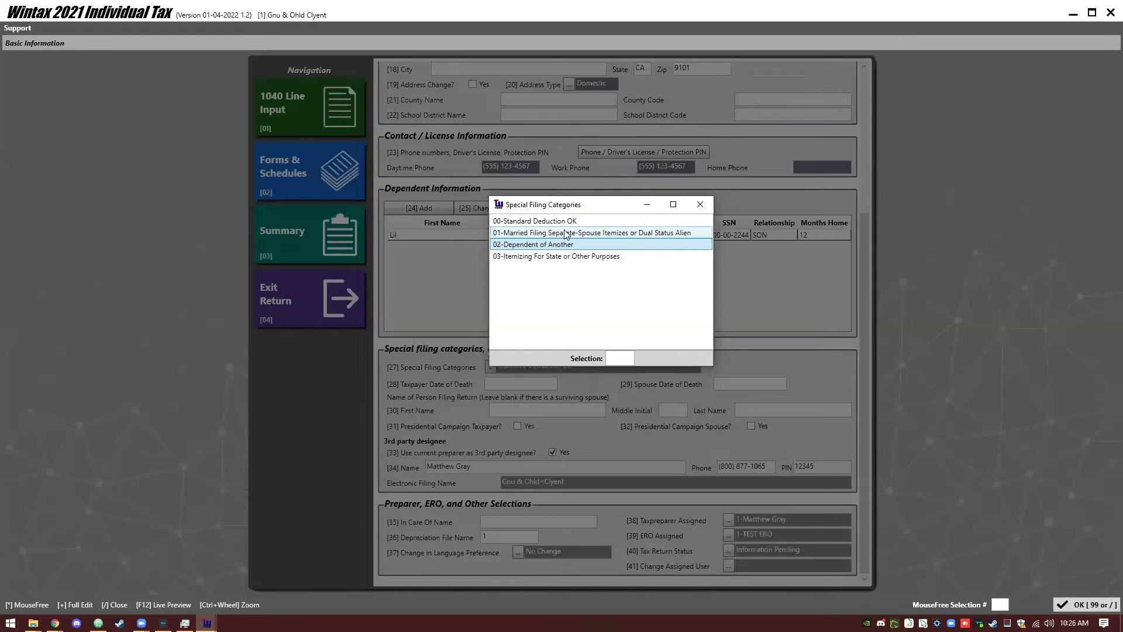
key(Return)
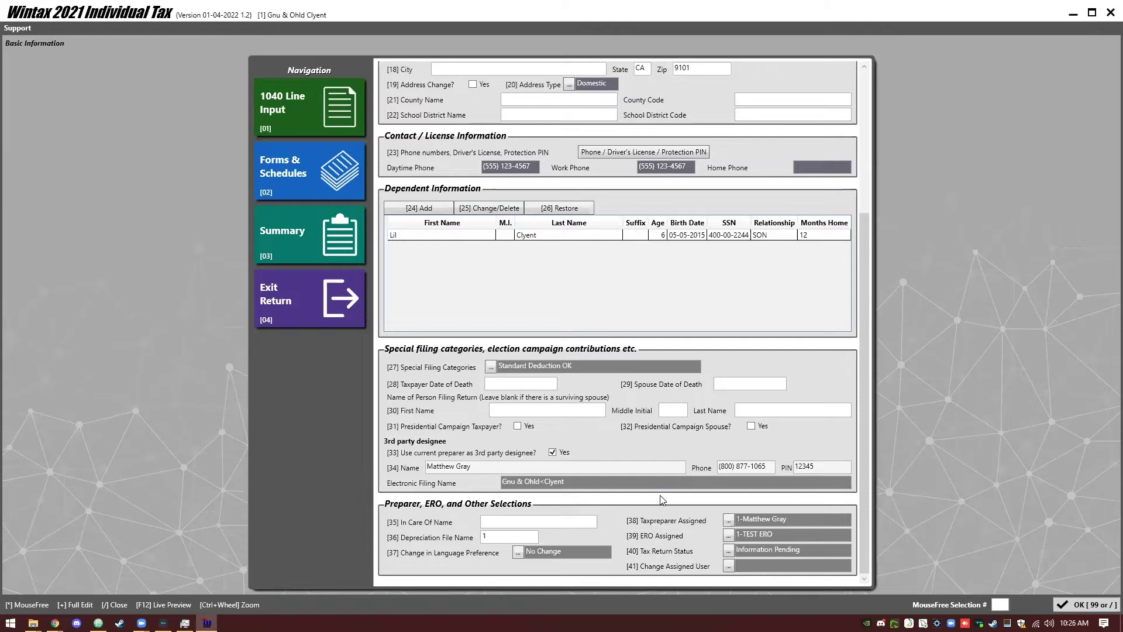
Step: Set the change in language preference to English
click(519, 553)
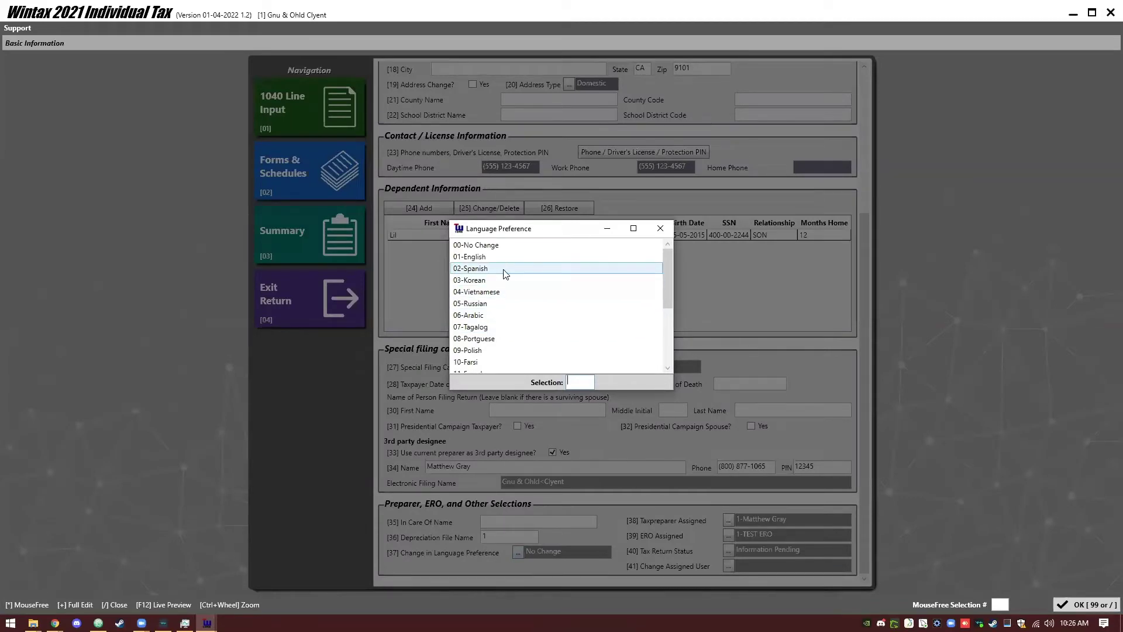
click(499, 271)
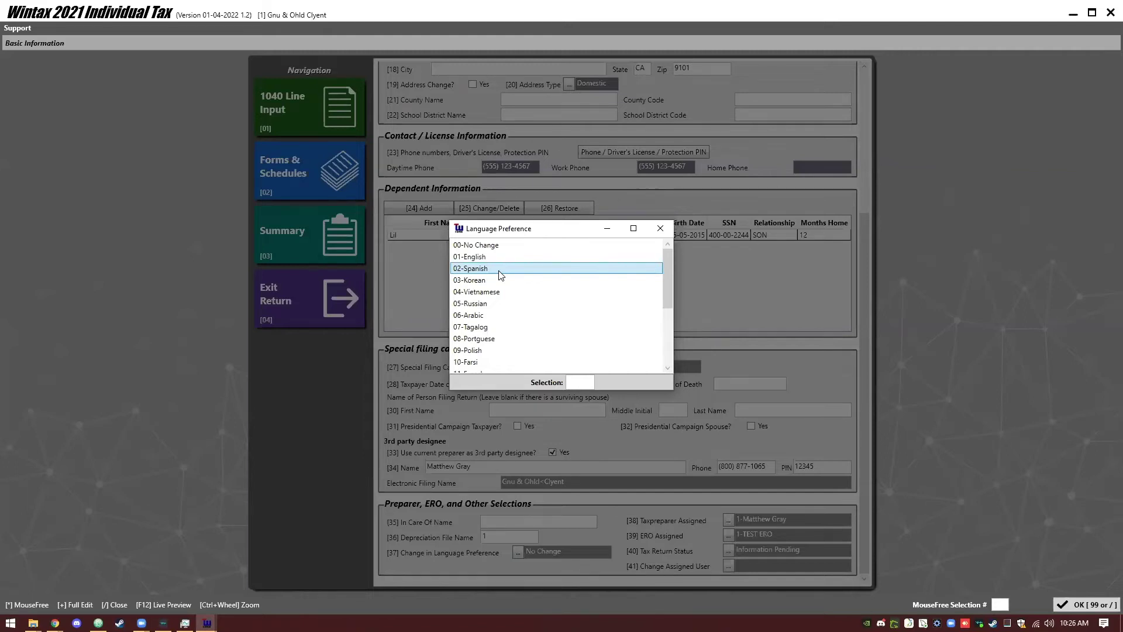
click(491, 256)
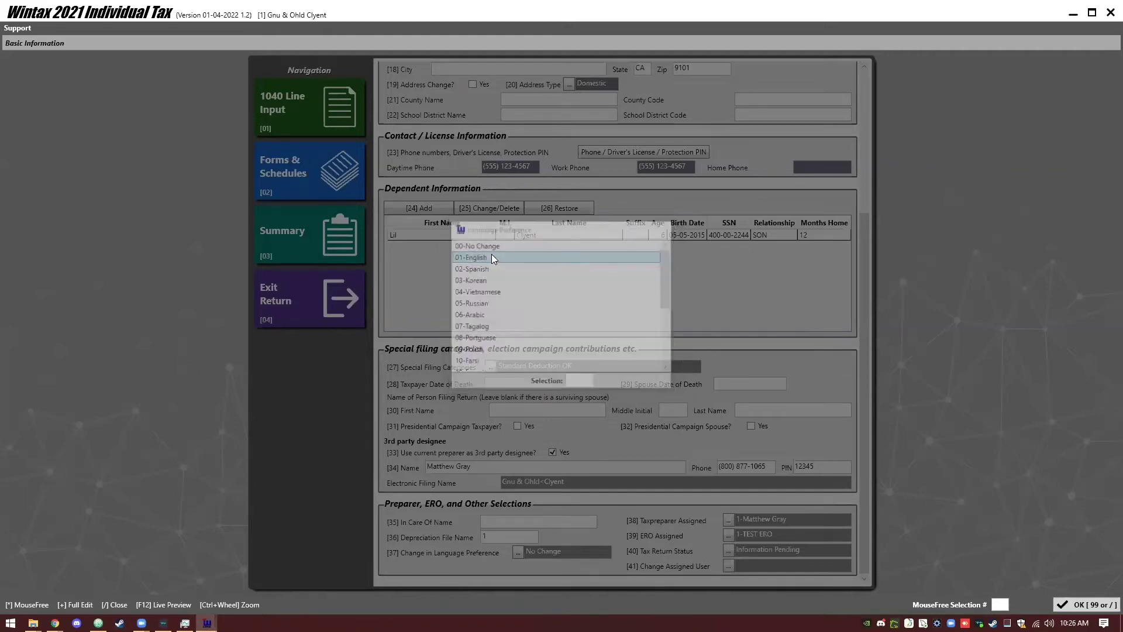
Step: View the available language preferences and set the change in language preference to No Change
click(517, 556)
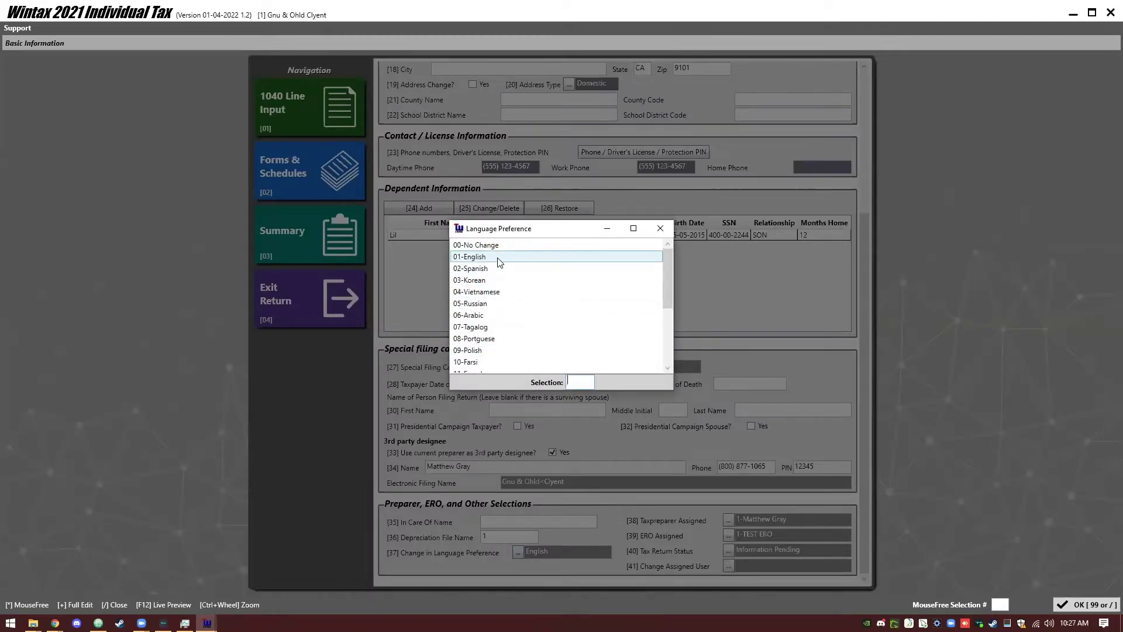
scroll(561, 298, down, 4)
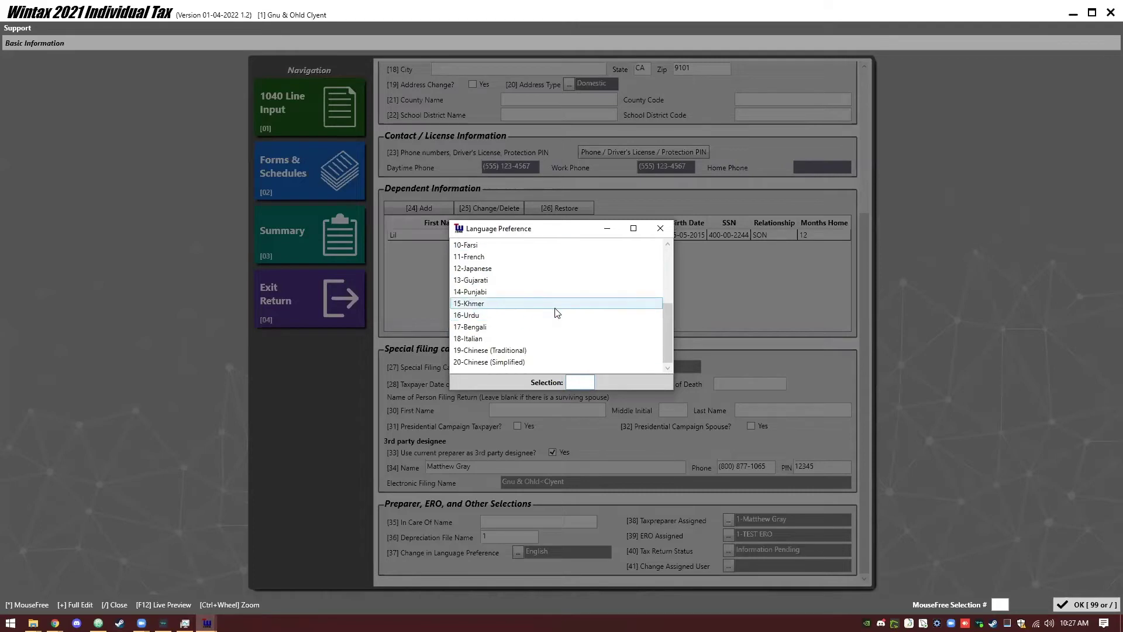
scroll(557, 313, up, 4)
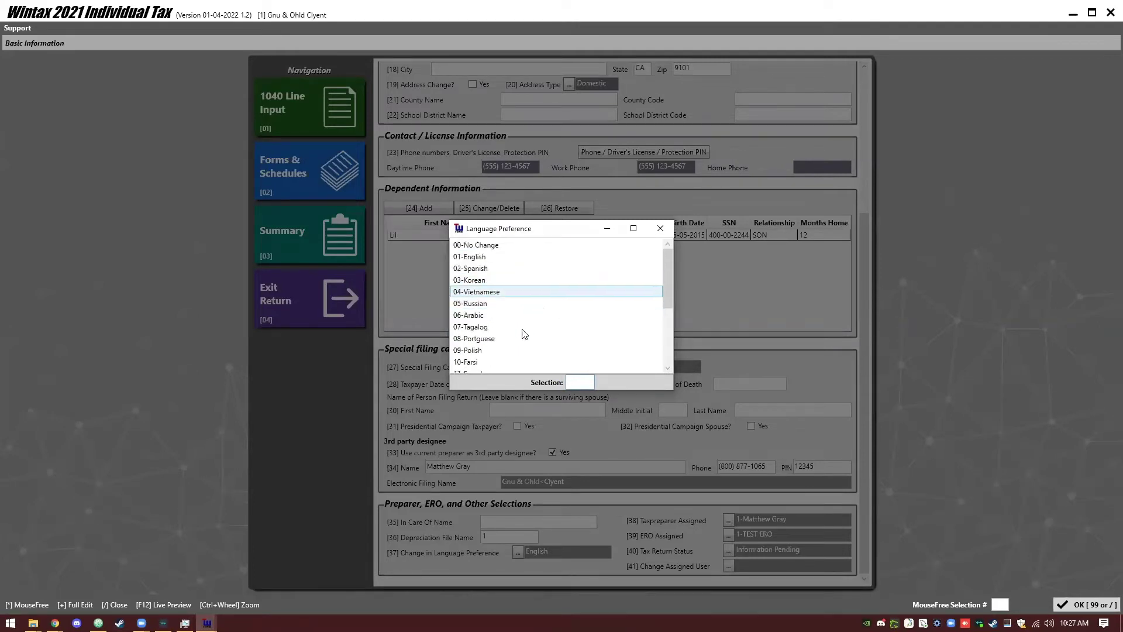
double_click(485, 256)
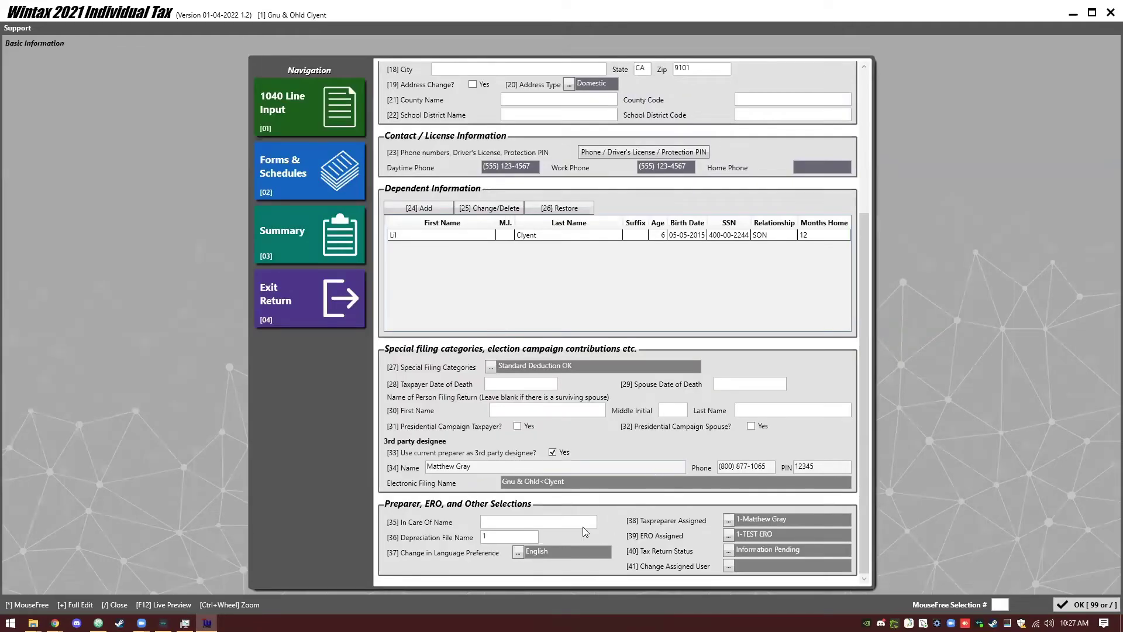
click(519, 554)
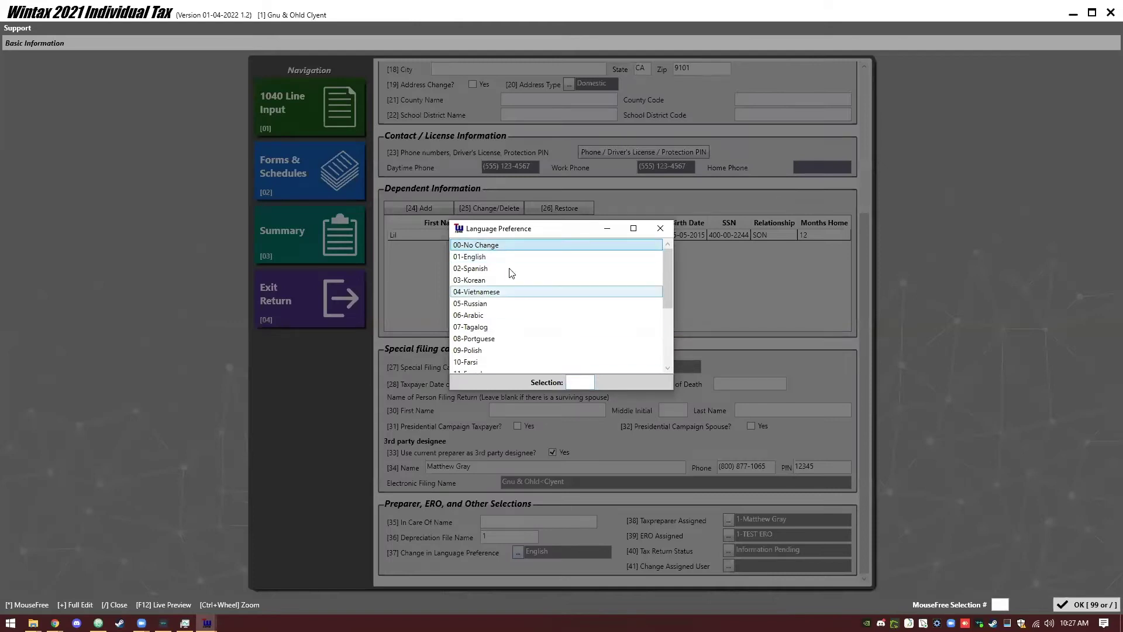
double_click(501, 247)
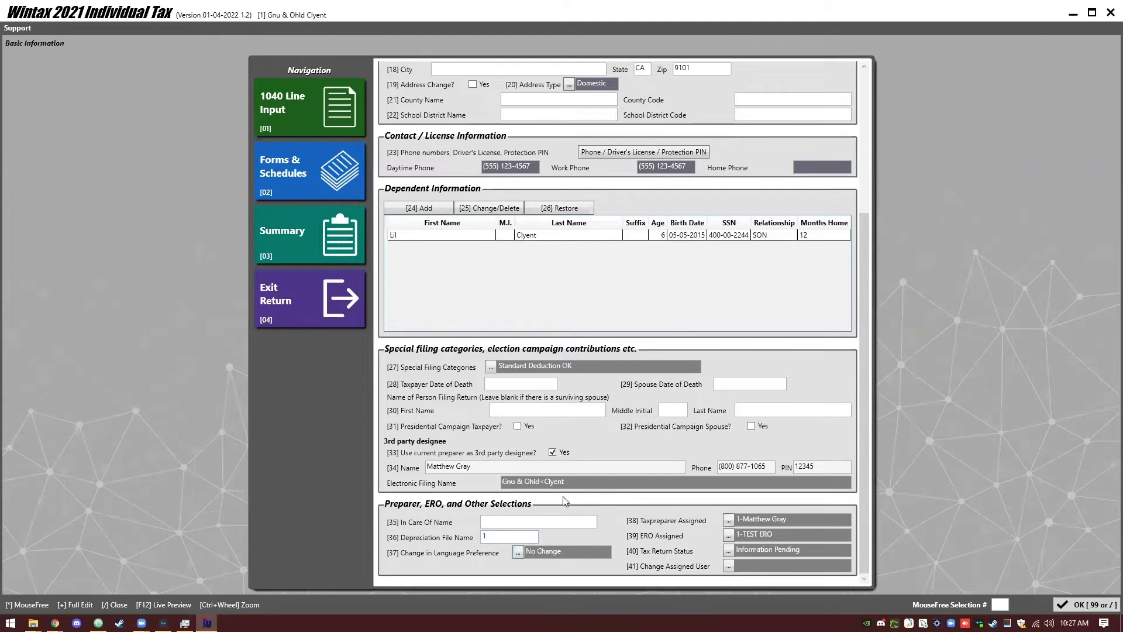
Step: Accept the Basic Information and open the 1040 line input from the forms and schedules page
scroll(673, 342, up, 7)
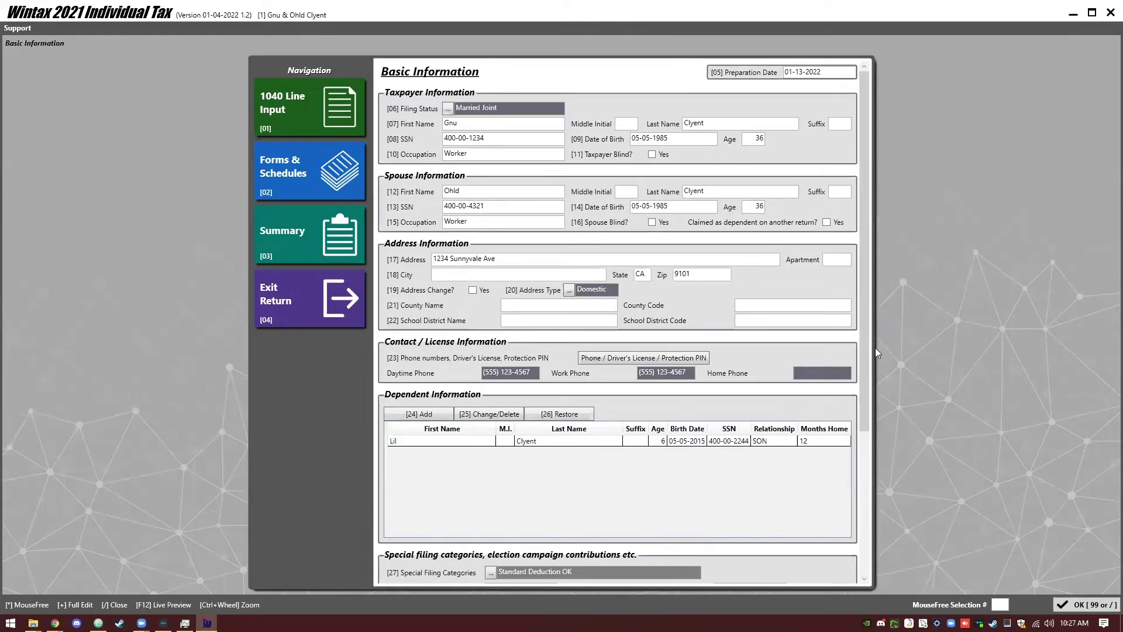
click(1071, 598)
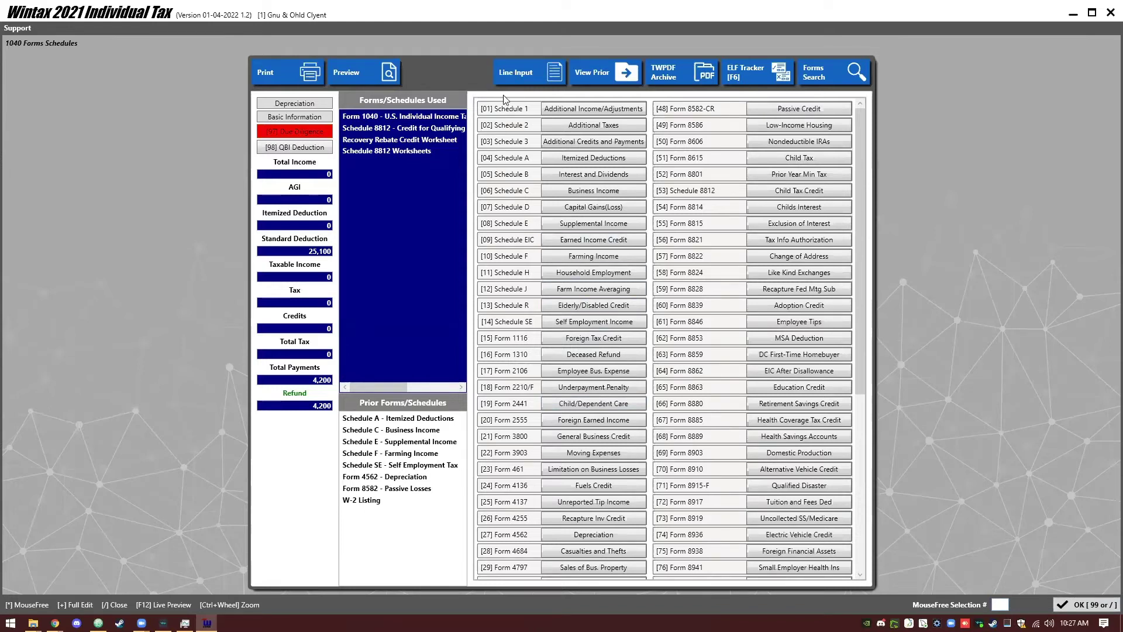
click(520, 75)
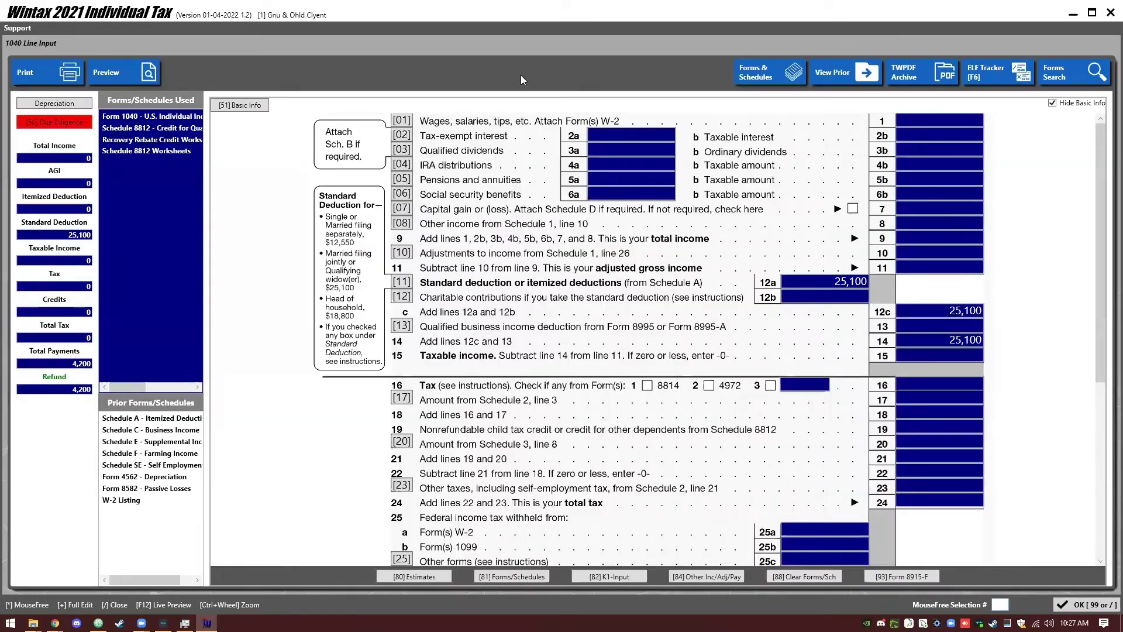
Step: Reopen Basic Information from the 1040, enlarge the display, and go back to the 1040 line input
click(246, 106)
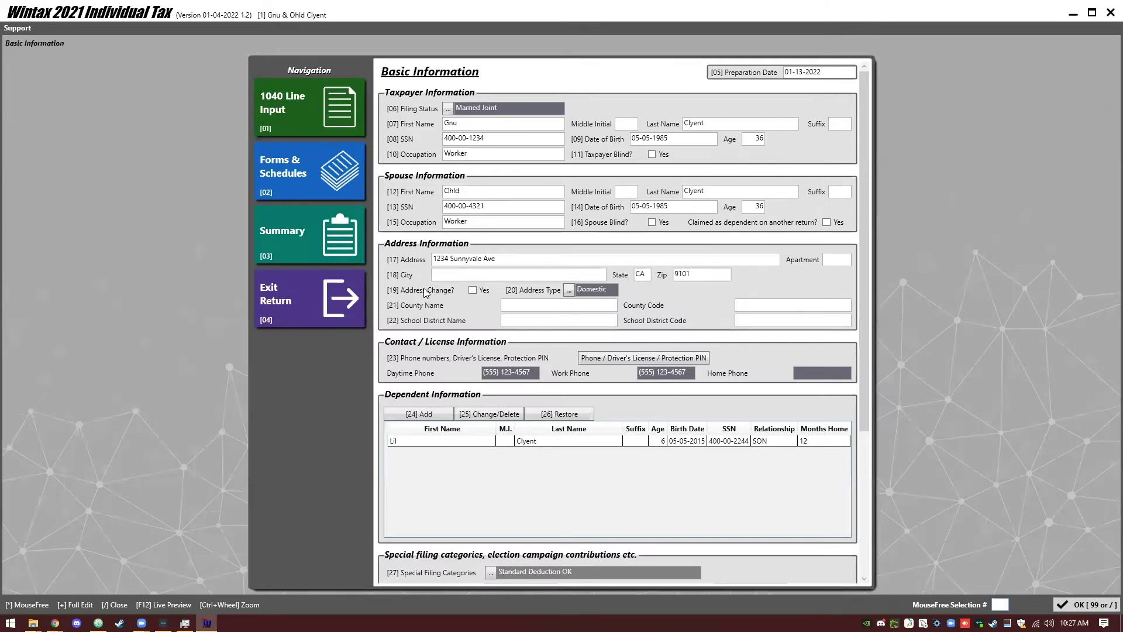
ctrl+scroll(425, 293, up, 3)
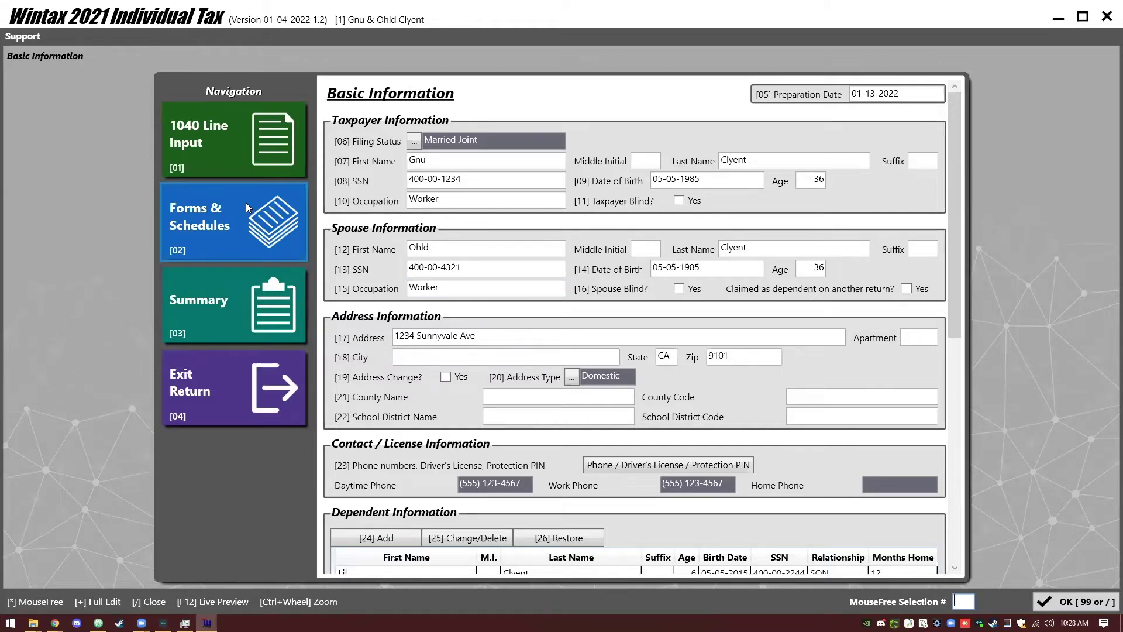
click(255, 150)
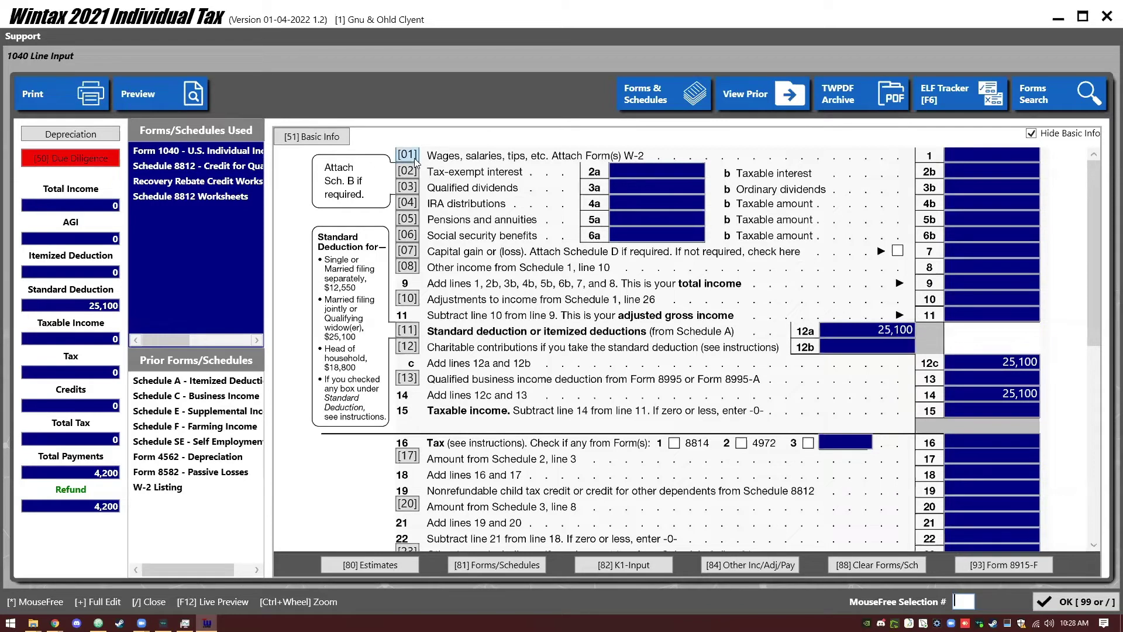
Step: Show the basic information section on Form 1040, review the form through the refund lines, and hide the section again
click(1031, 134)
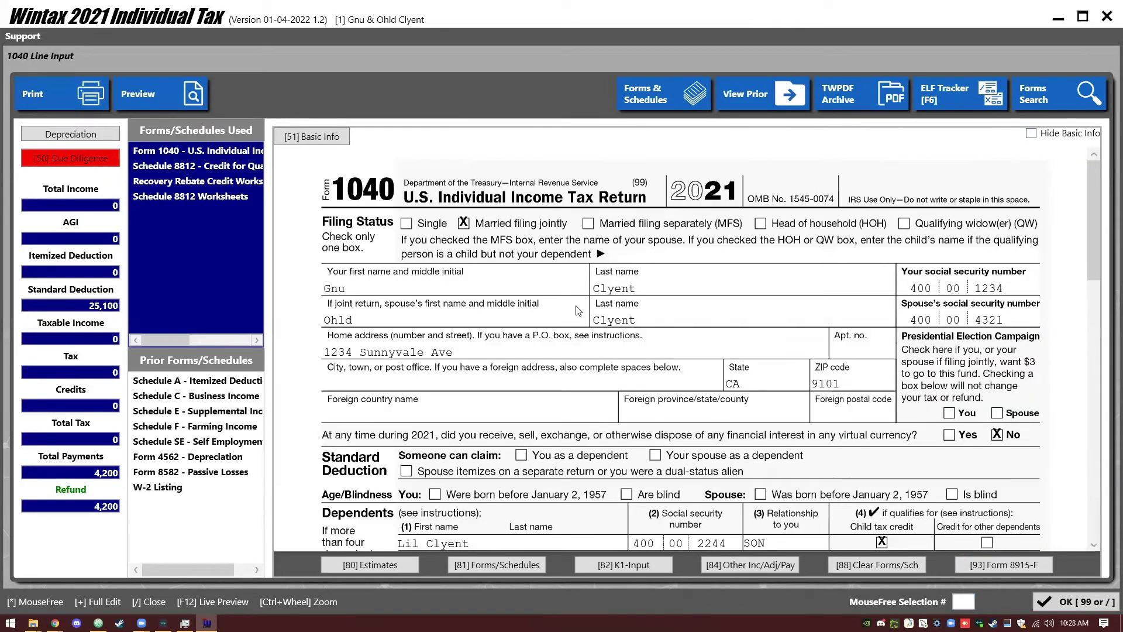
scroll(611, 288, down, 5)
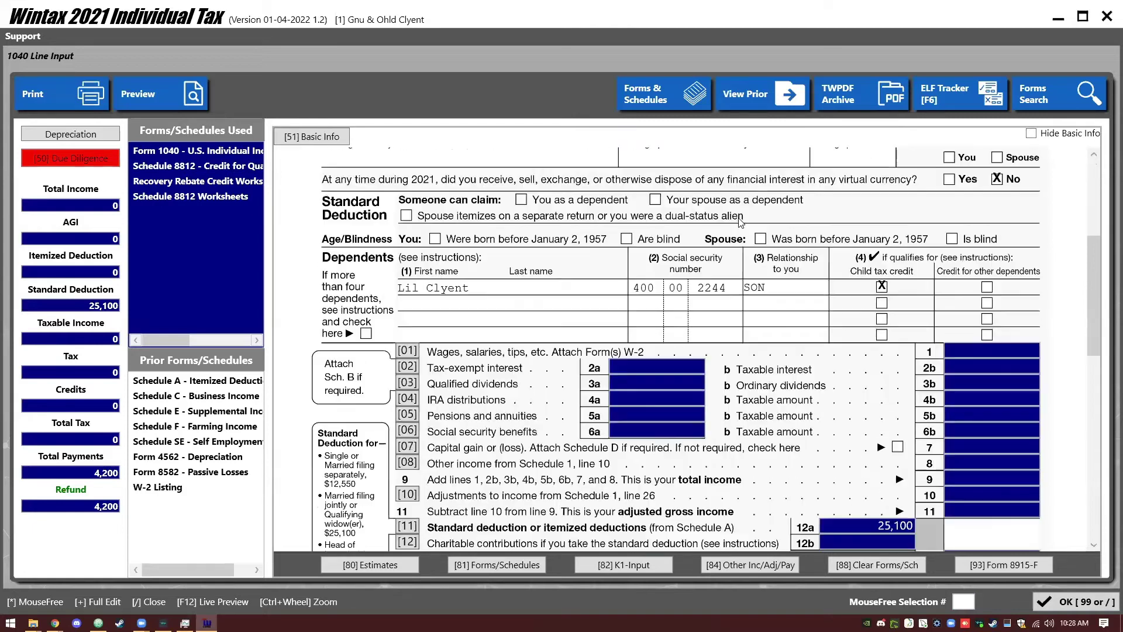
scroll(594, 225, down, 8)
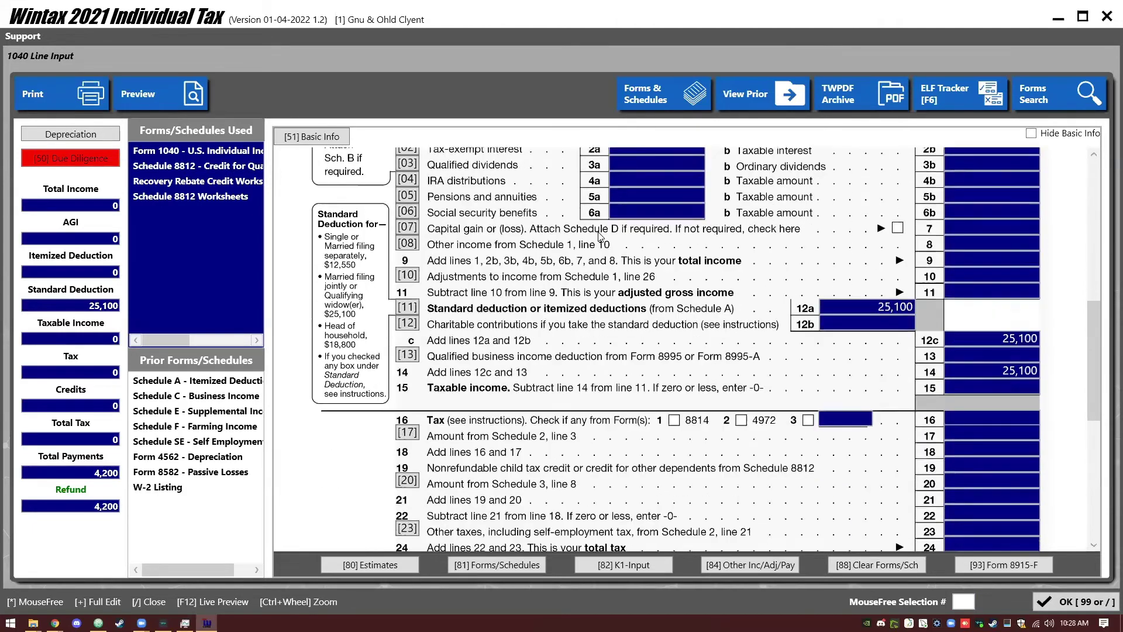
scroll(599, 236, down, 4)
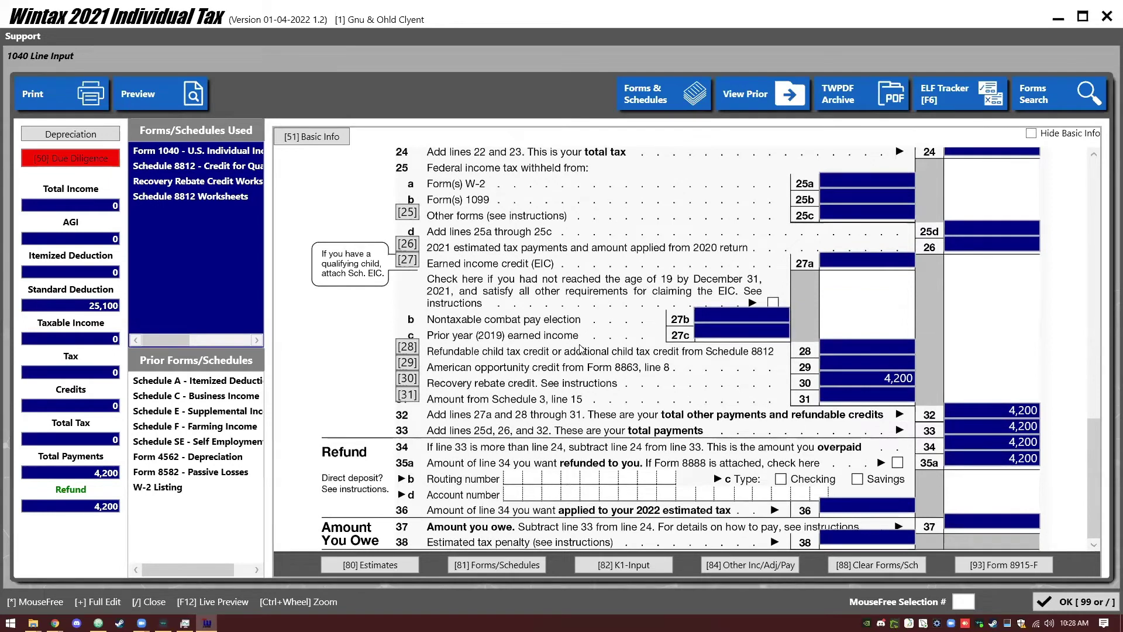
scroll(581, 349, up, 15)
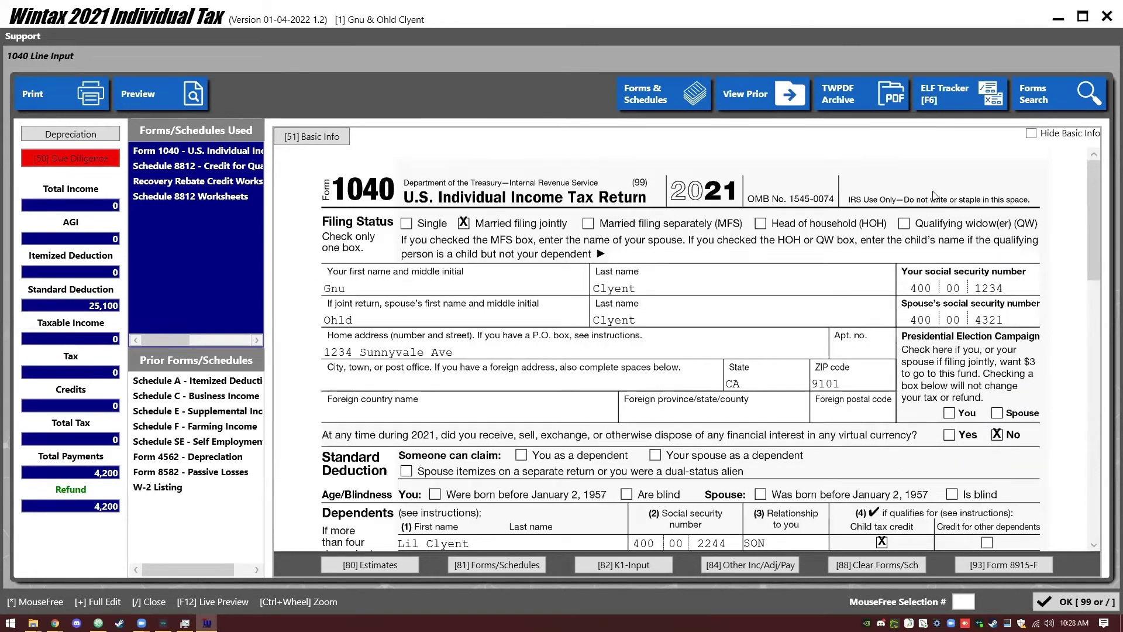
scroll(636, 248, down, 1)
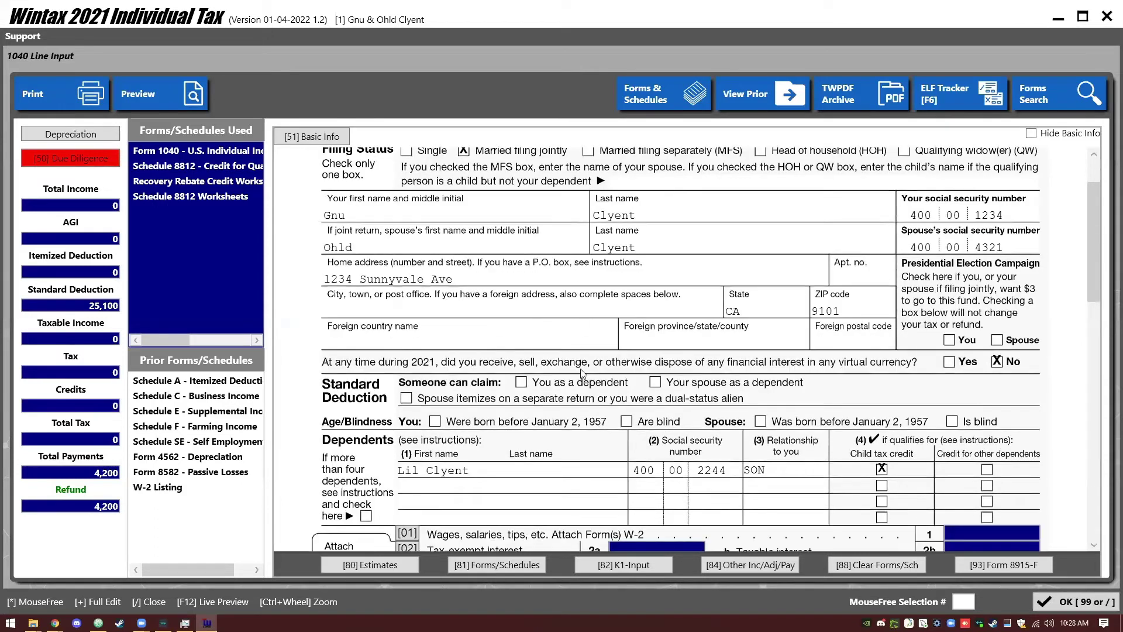
scroll(593, 427, up, 1)
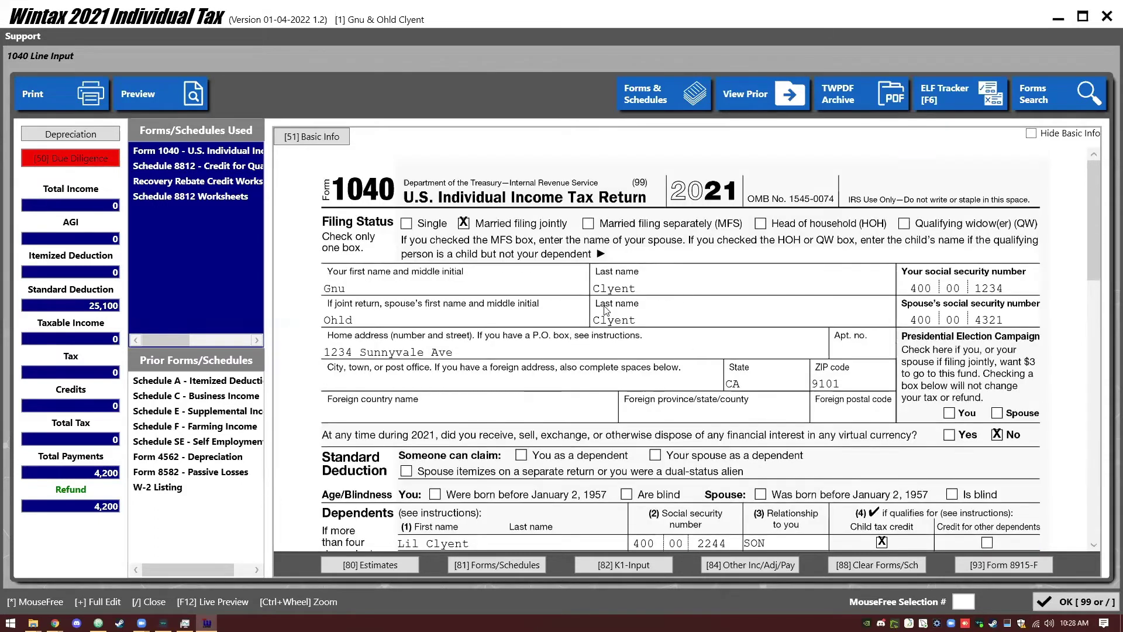
click(1031, 134)
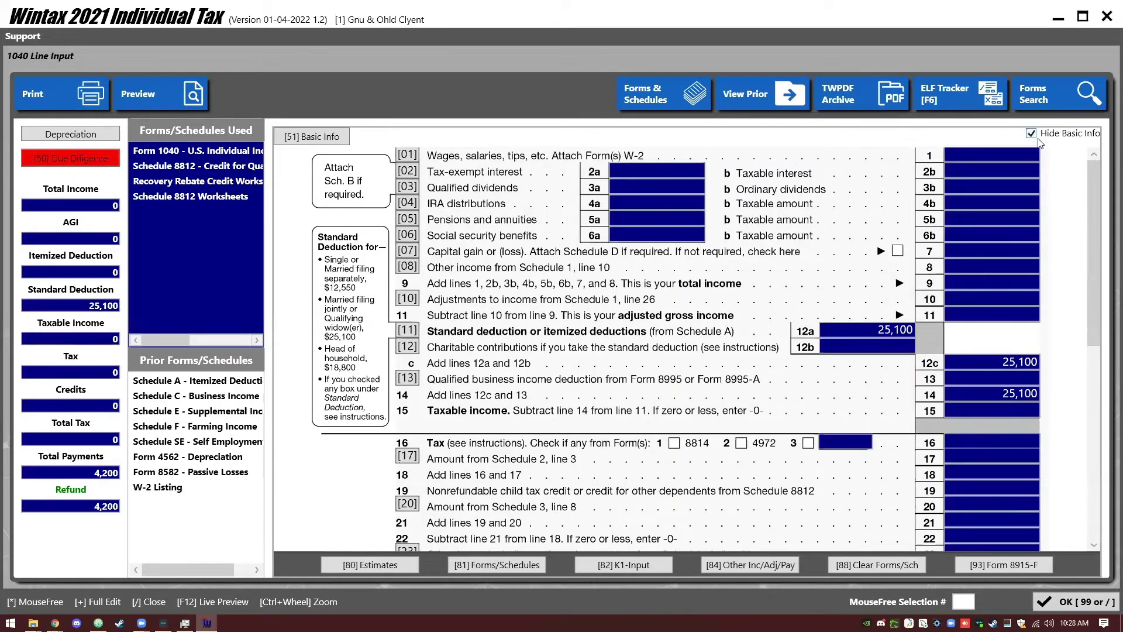
Step: Open the wages entry for line 1 and recall the taxpayer's prior-year W-2
scroll(682, 278, down, 4)
scroll(658, 316, up, 4)
click(408, 155)
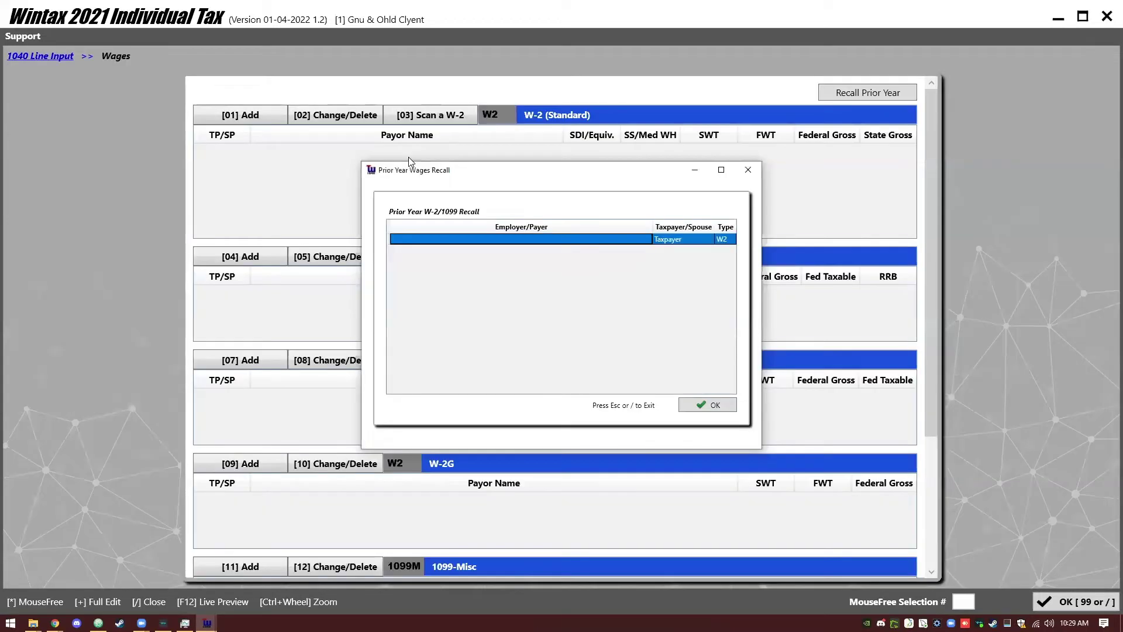
double_click(558, 244)
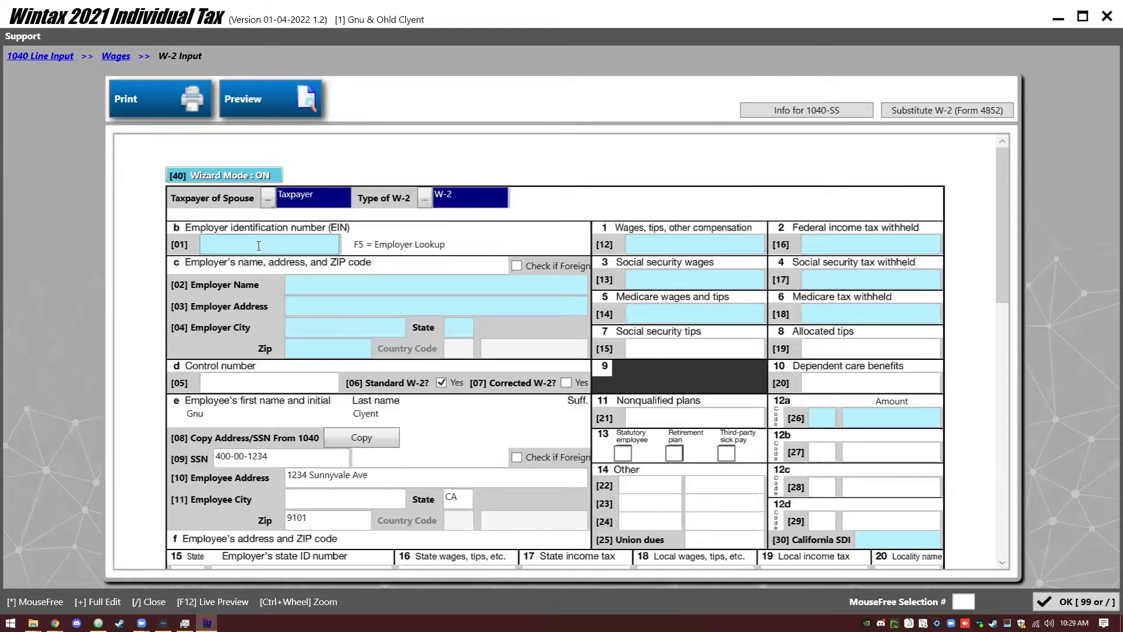
Step: Use the employer lookup to fill the W-2's employer details with Widgets Inc
key(F5)
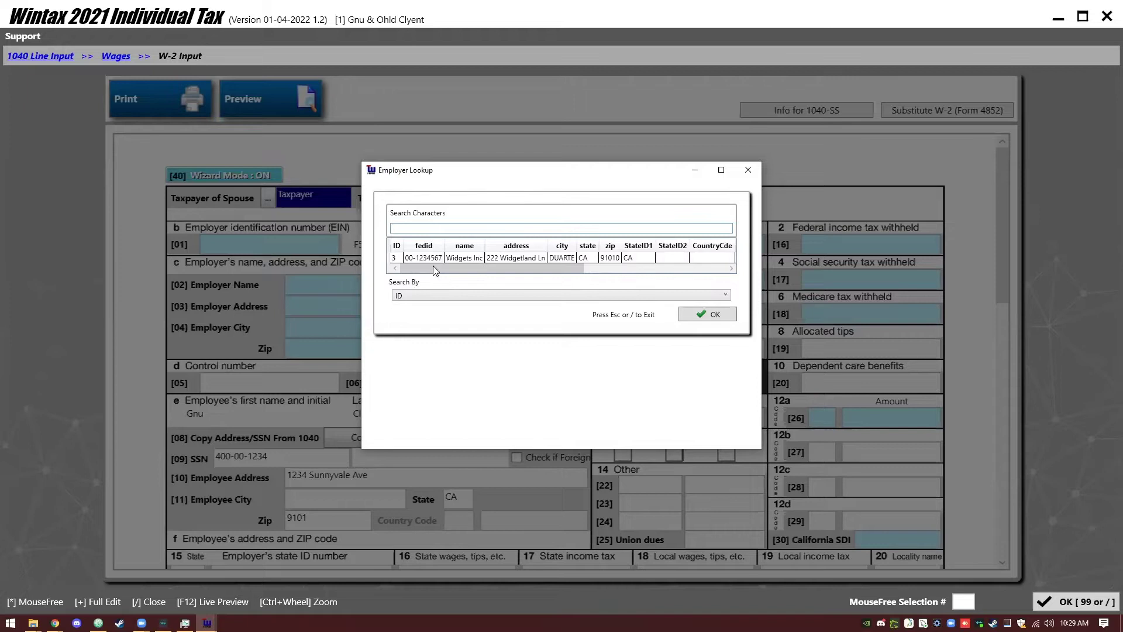
double_click(499, 257)
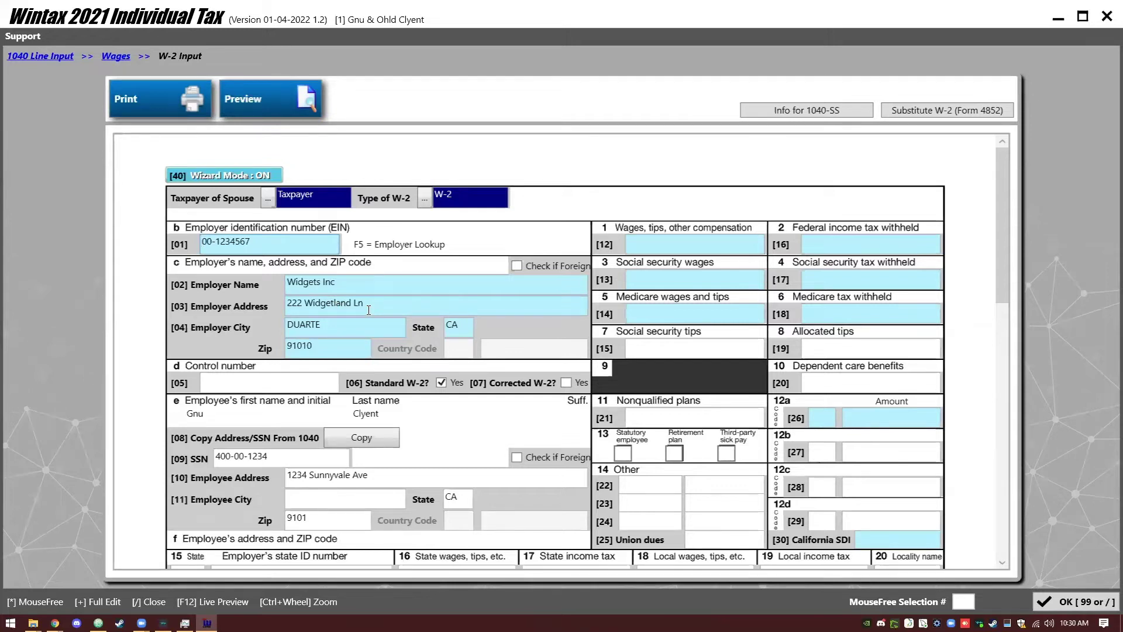
key(Return)
Step: Review the W-2's state line and switch wizard mode off and back on
scroll(661, 486, down, 4)
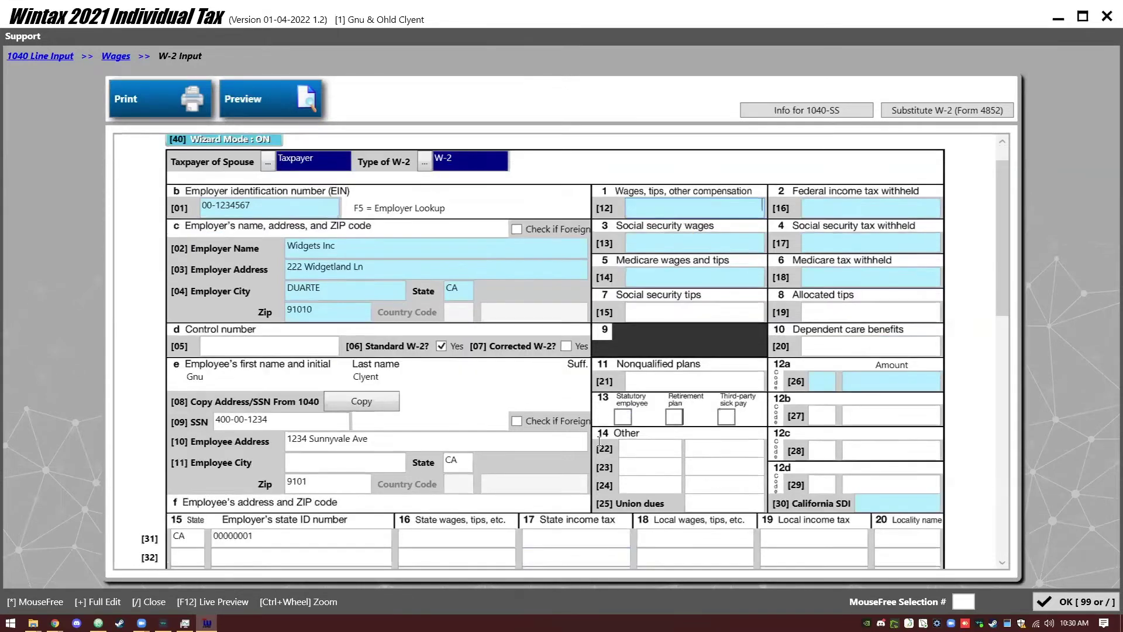
scroll(723, 421, up, 4)
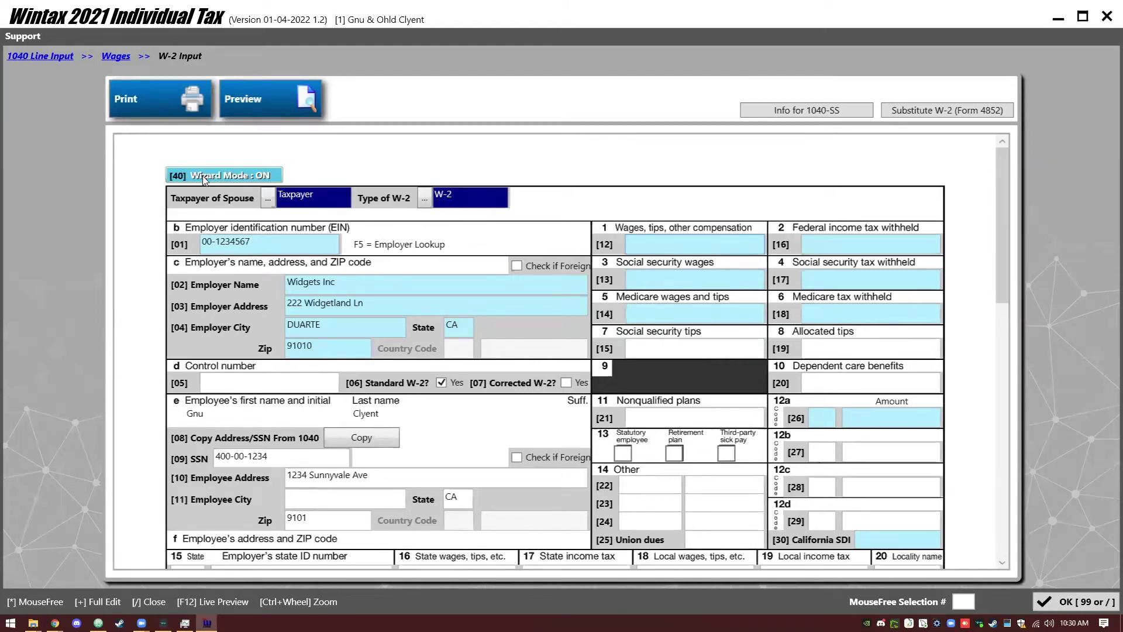
click(221, 181)
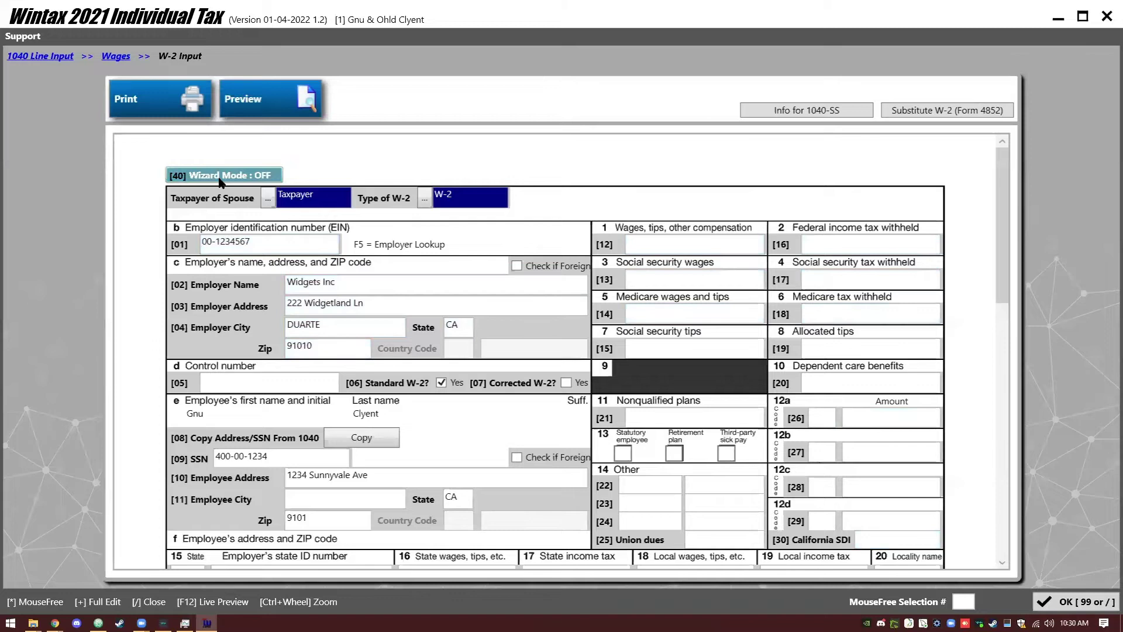
click(221, 179)
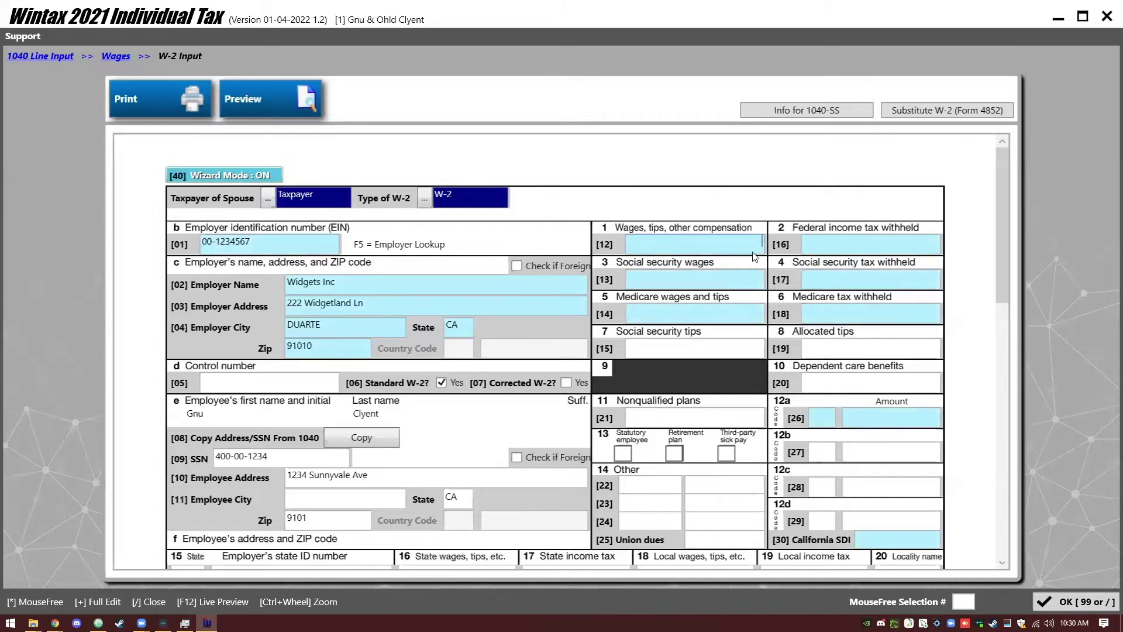
Step: Enter W-2 wages of 26000 and federal income tax withheld of 1000, accepting the calculated Social Security and Medicare amounts
click(328, 236)
key(Tab)
text(26000)
key(Return)
key(Return)
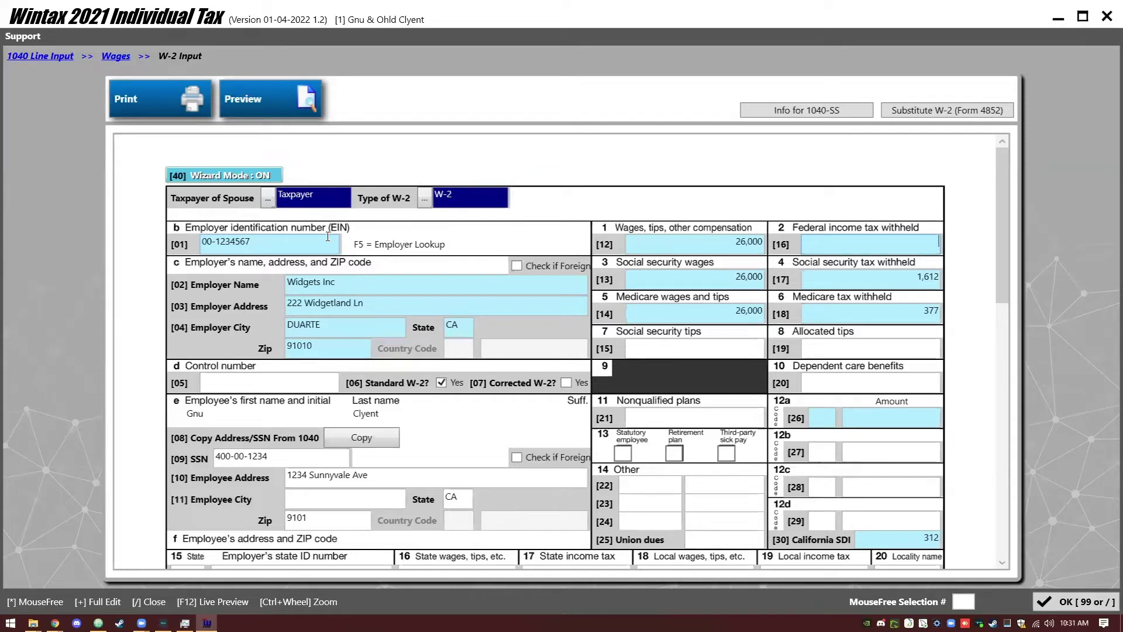
text(1000)
key(Return)
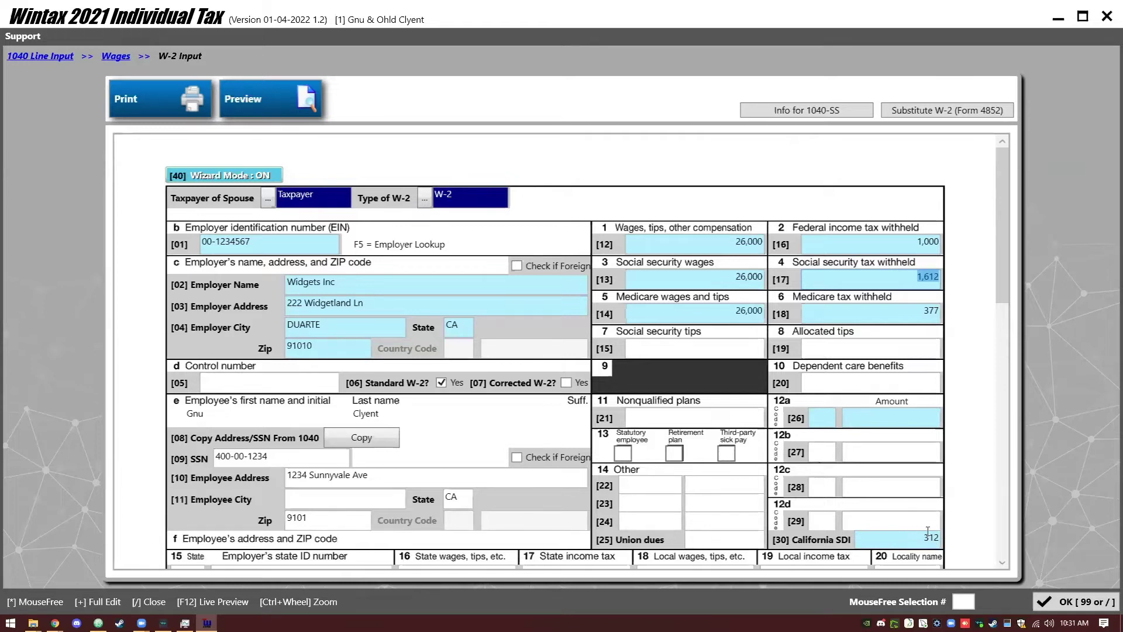
key(Return)
key(Return)
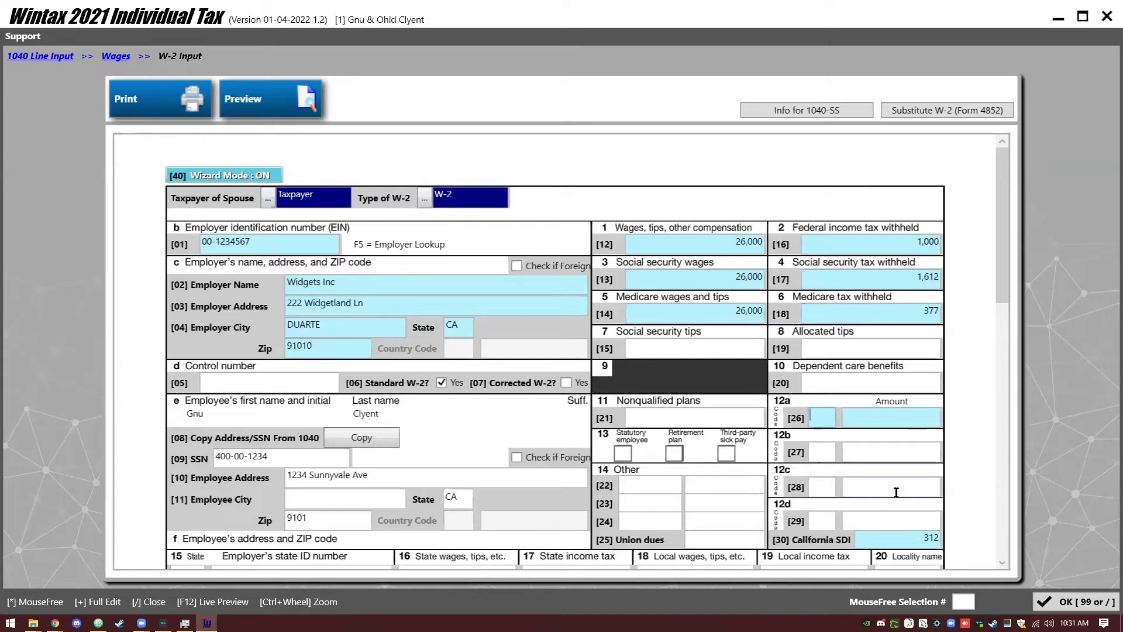
Step: Enter 200 as the state income tax on the W-2's California line, leaving box 12a blank
scroll(882, 473, down, 3)
key(Return)
key(Return)
key(Return)
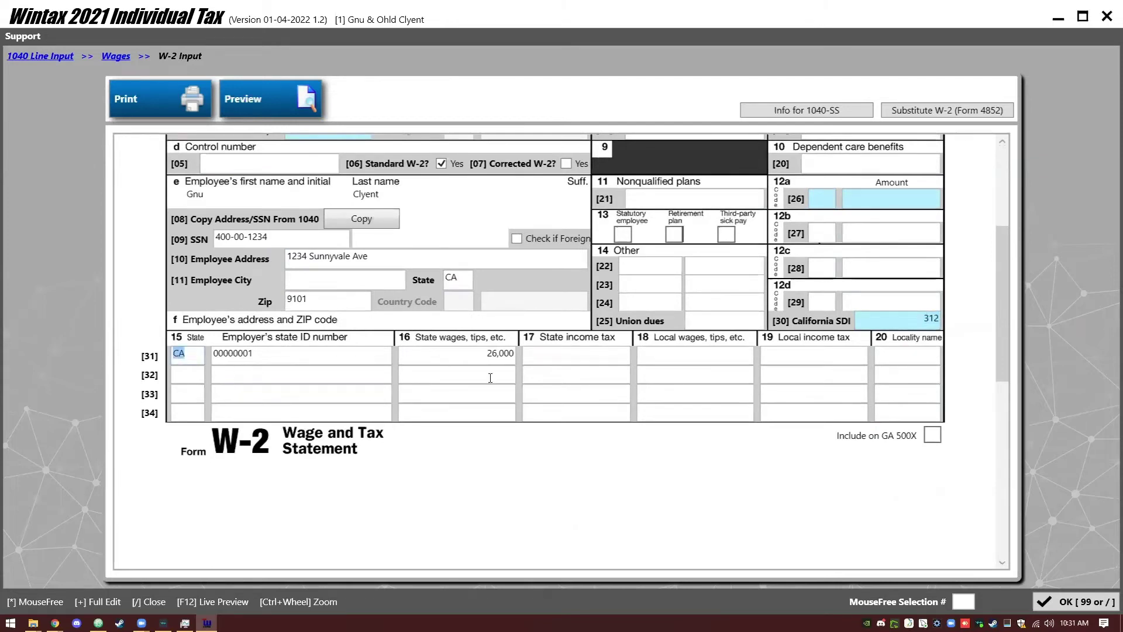
click(604, 357)
text(200)
key(Return)
scroll(663, 418, up, 2)
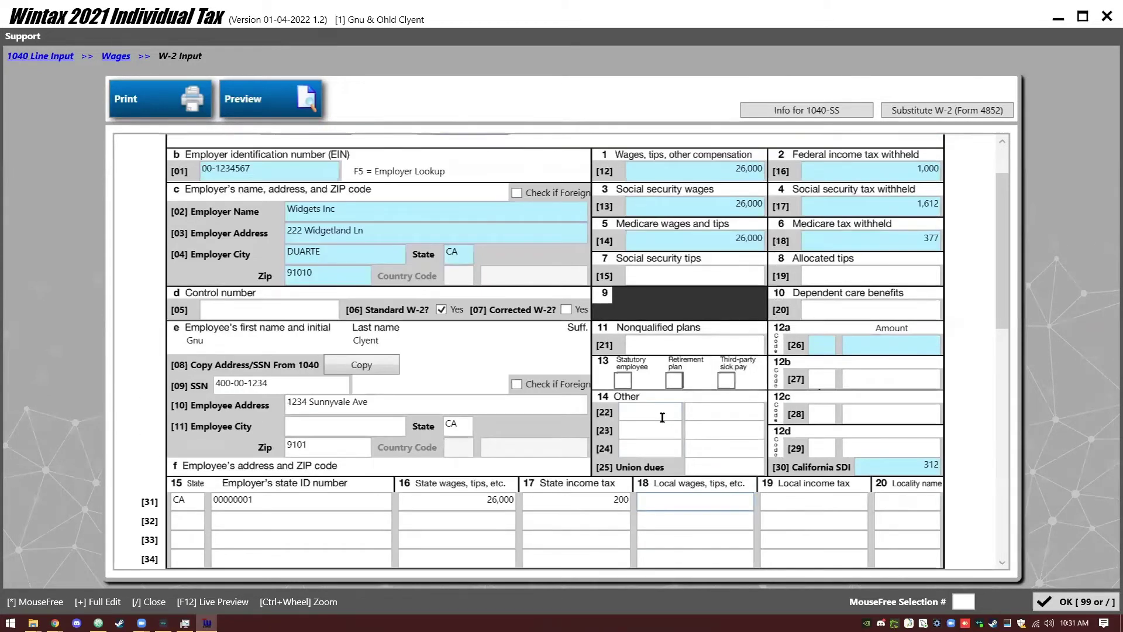
scroll(662, 417, up, 1)
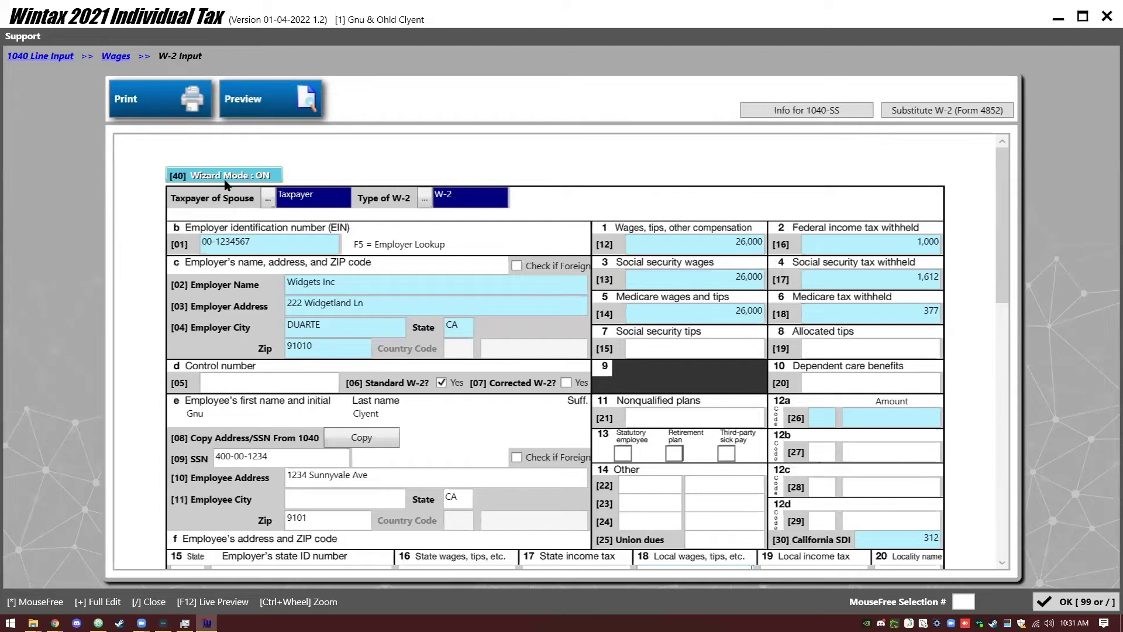
click(813, 350)
text(1,321)
key(Return)
click(906, 347)
key(Delete)
key(Return)
scroll(886, 368, down, 1)
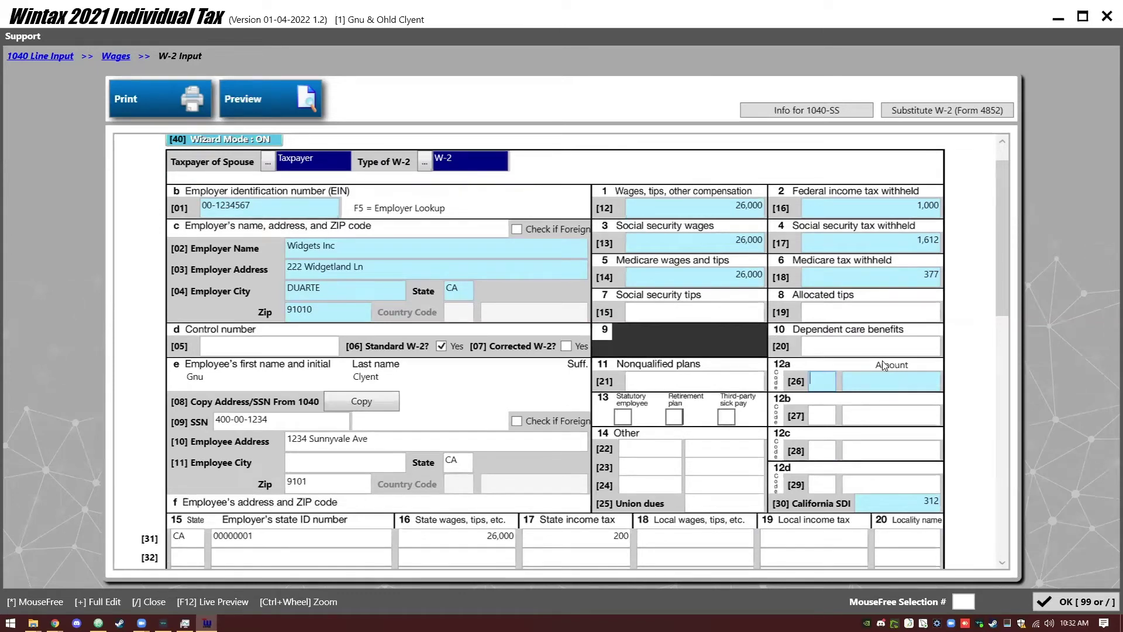
Step: Review the completed W-2 from the employer details down to the state line, and close it to the wages list
scroll(886, 368, up, 1)
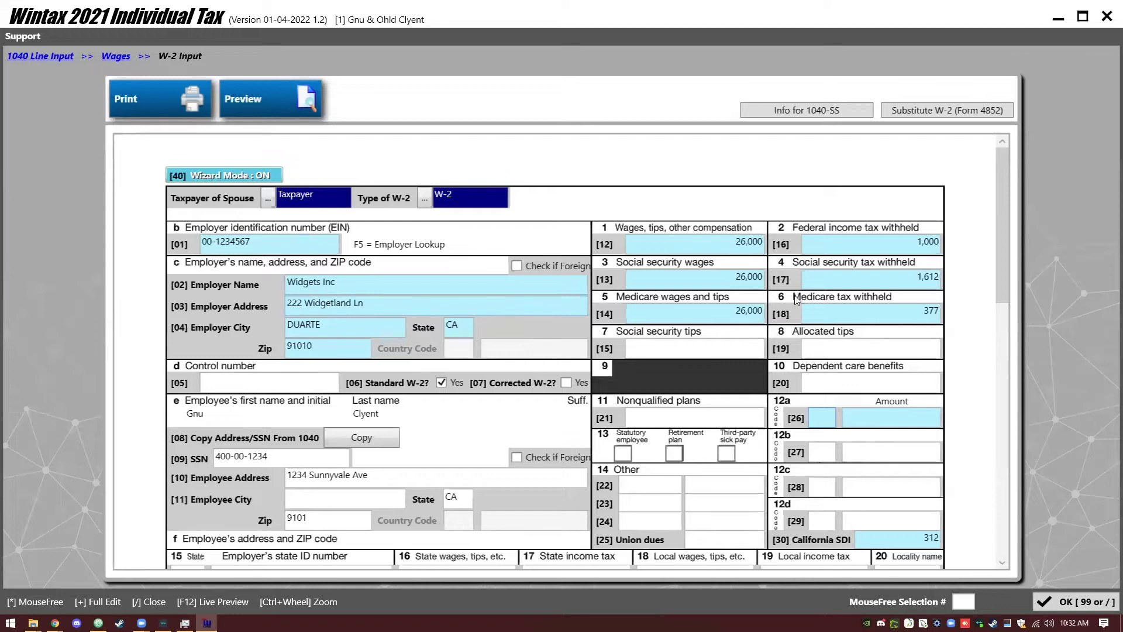
scroll(868, 283, down, 3)
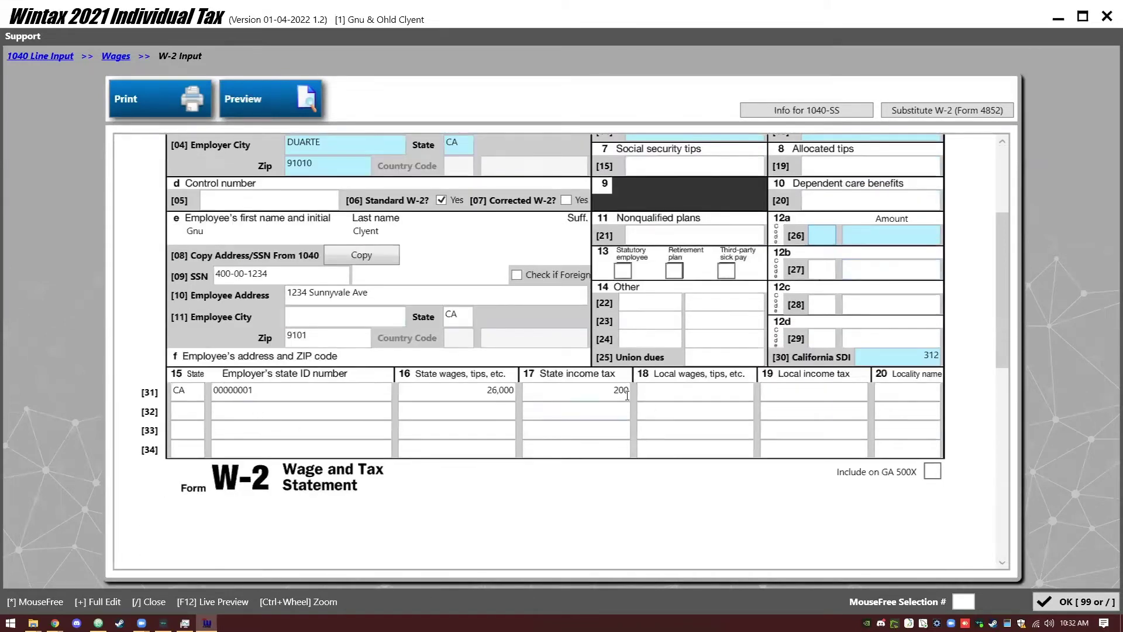
scroll(626, 396, up, 3)
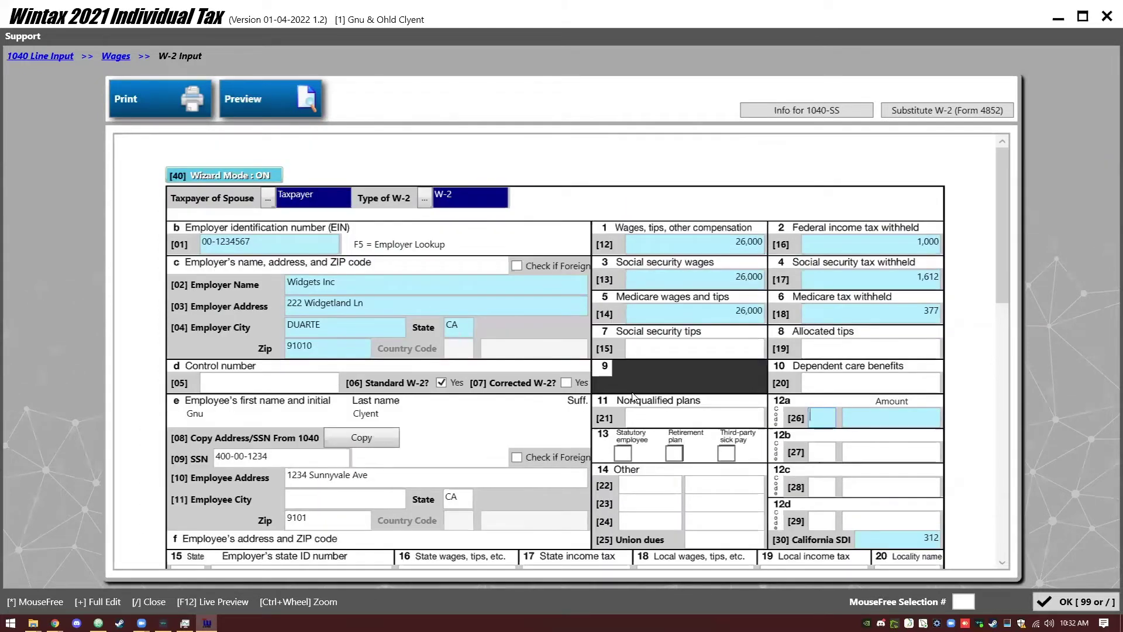
key(slash)
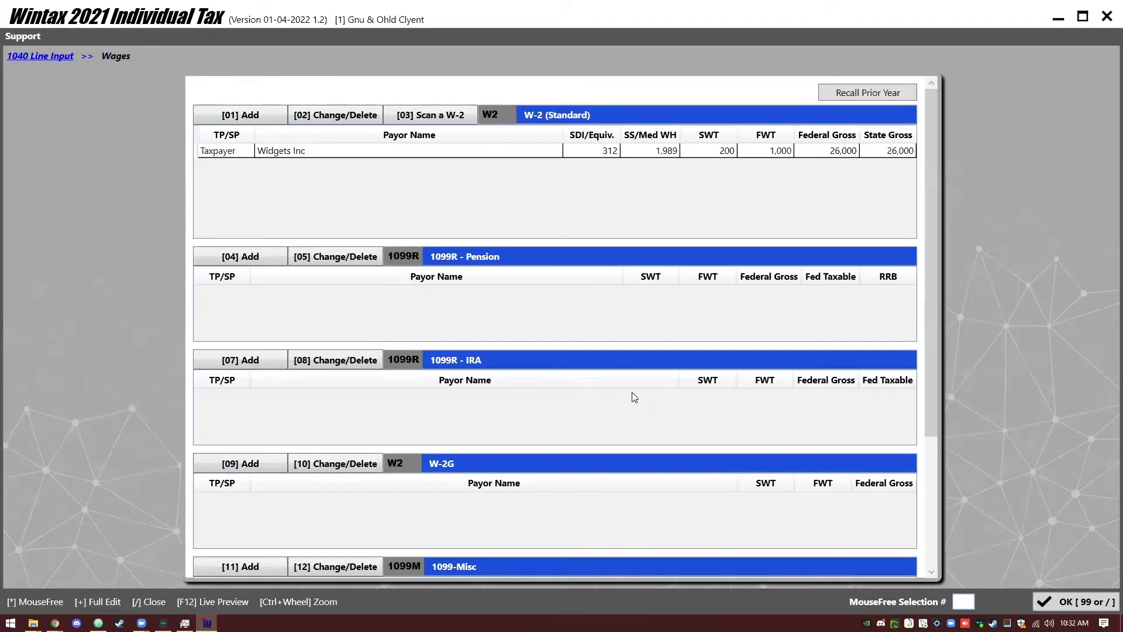
Step: Reopen the Widgets Inc W-2, jump to field 12 by its MouseFree number, and return to the wages list
double_click(579, 158)
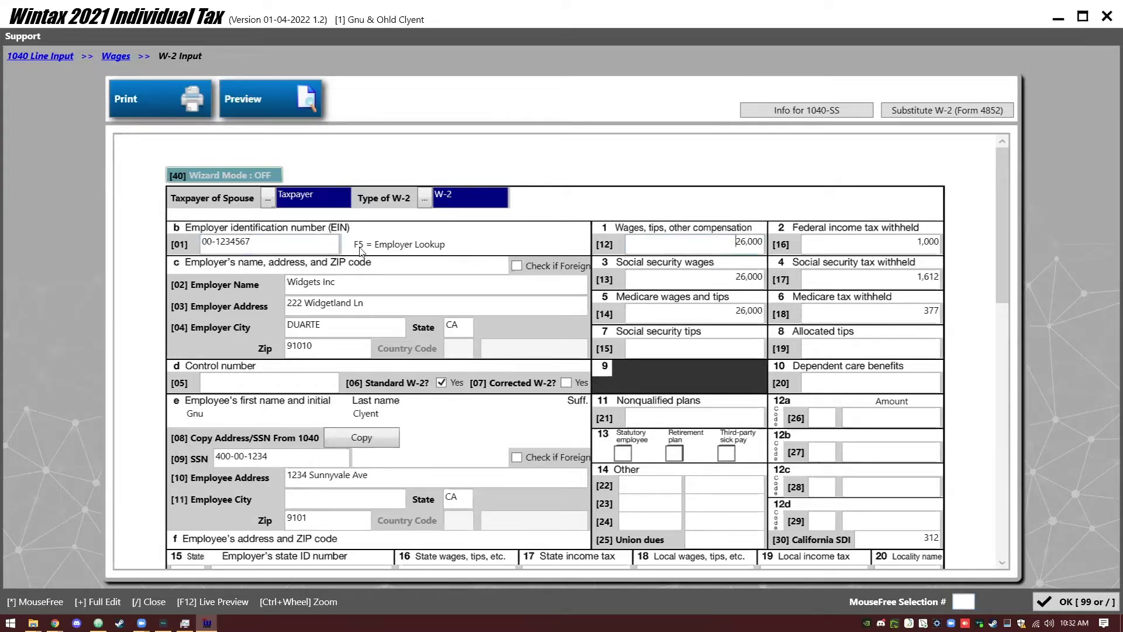
click(318, 244)
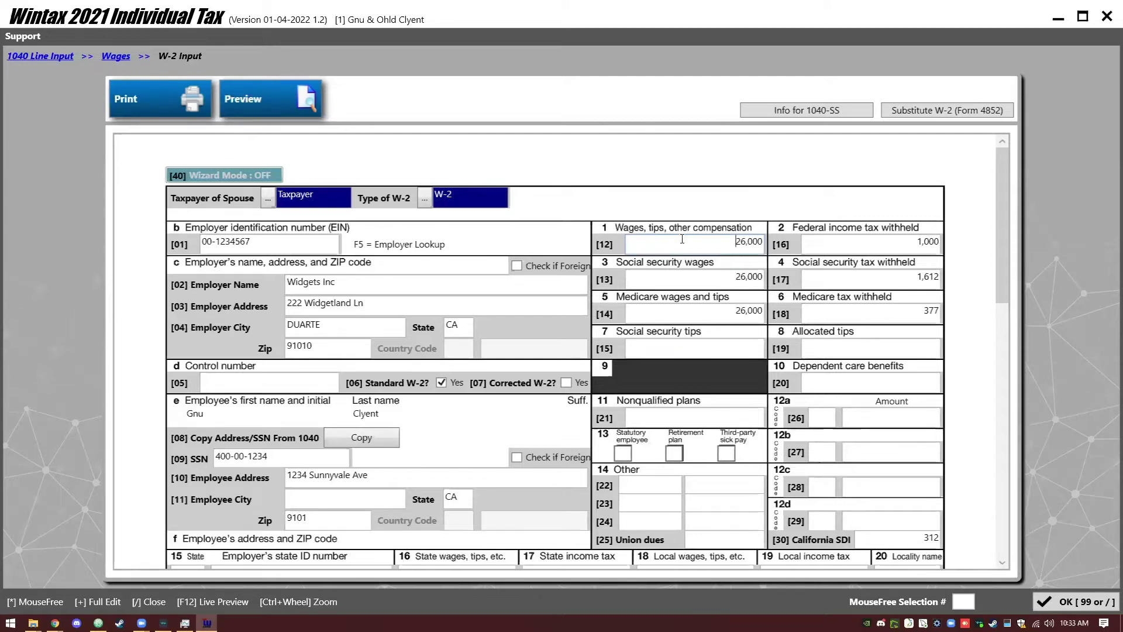
click(269, 247)
text(12)
key(Return)
key(asterisk)
key(slash)
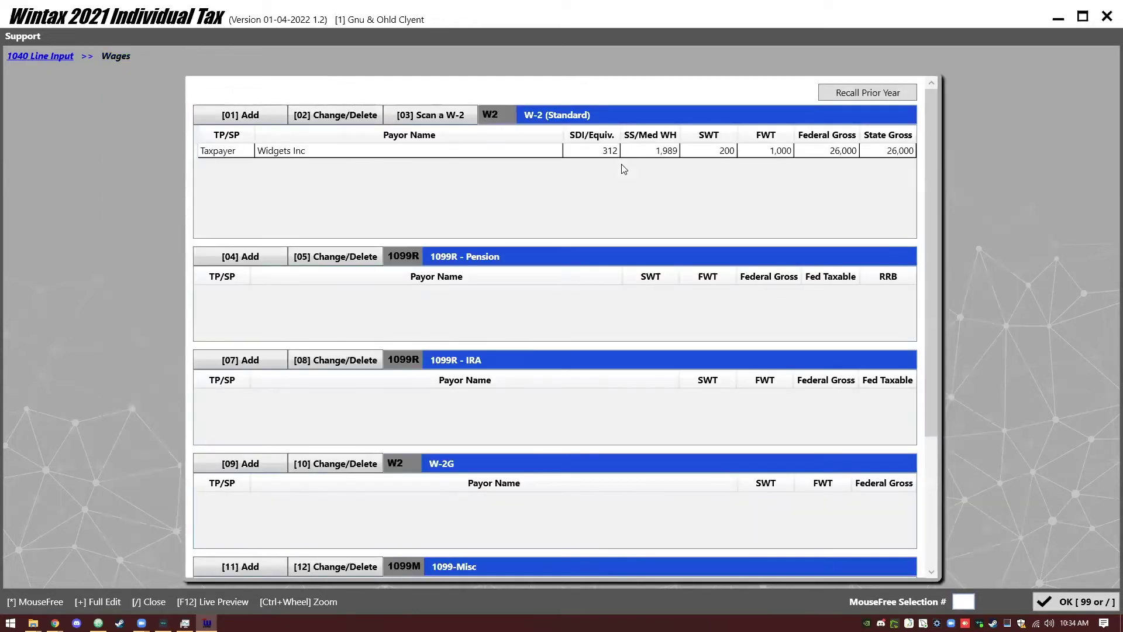
Step: Return to the 1040 line input and review the income, deduction, tax and withholding lines
key(slash)
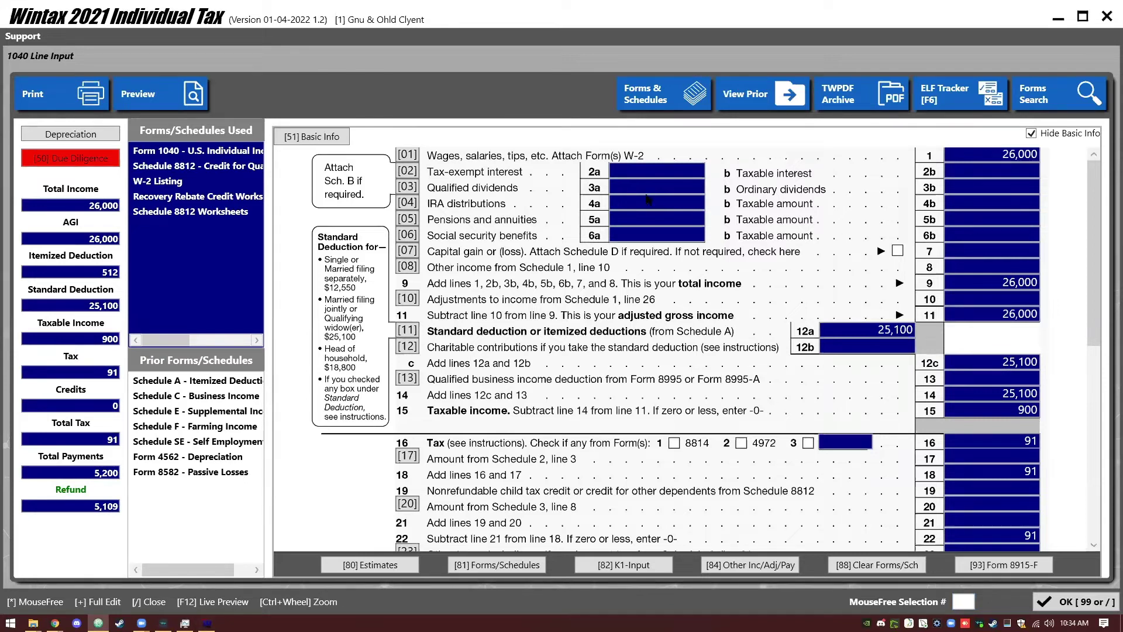
scroll(511, 233, down, 1)
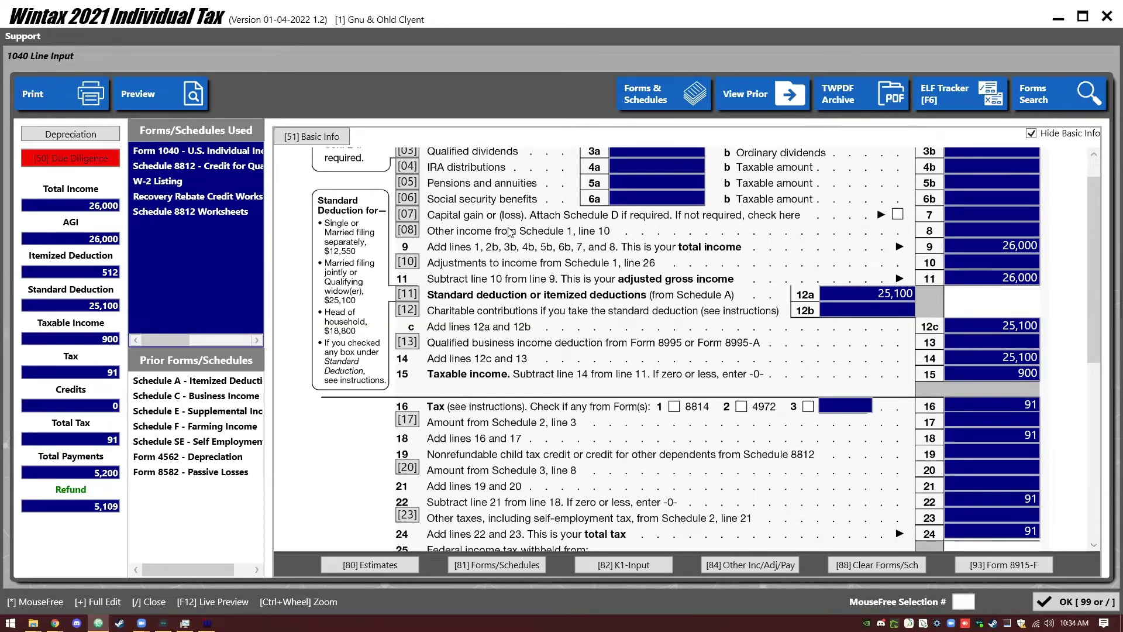
scroll(507, 224, down, 1)
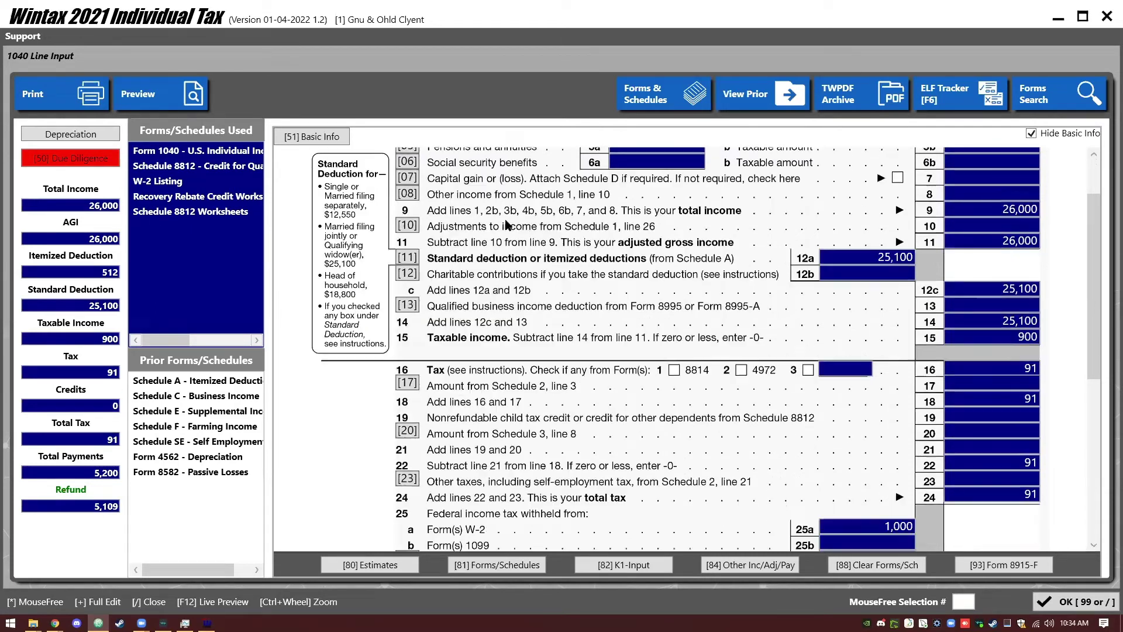
scroll(551, 316, down, 2)
scroll(551, 316, up, 2)
Step: Open the 1040 forms and schedules list and view Schedule 1 and the W-2 Listing, returning to the list each time
click(660, 100)
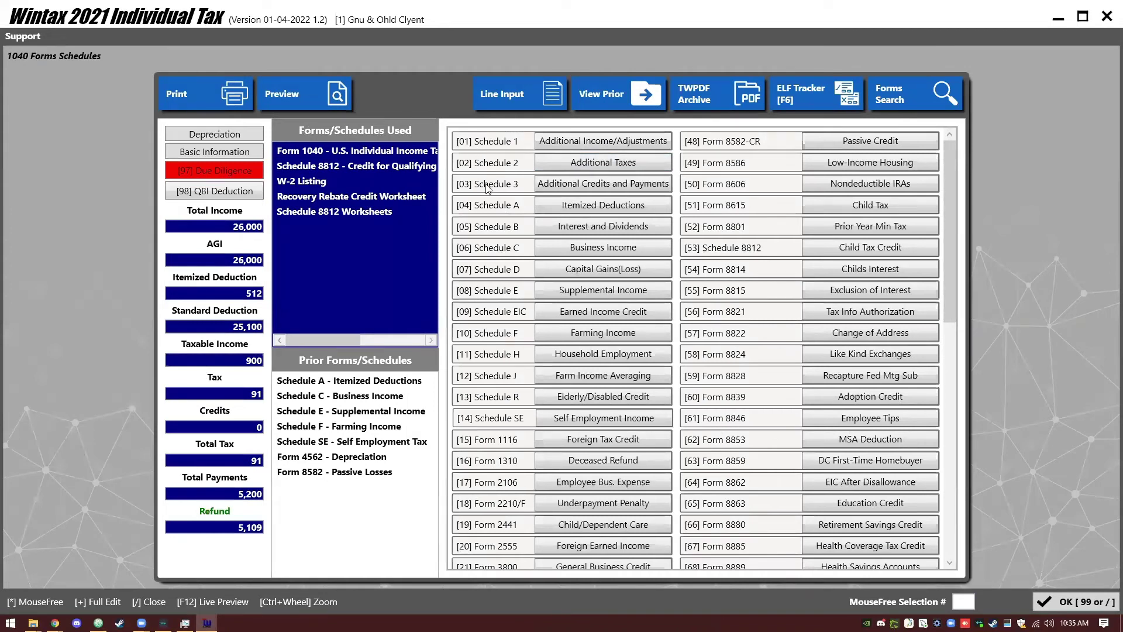
click(604, 143)
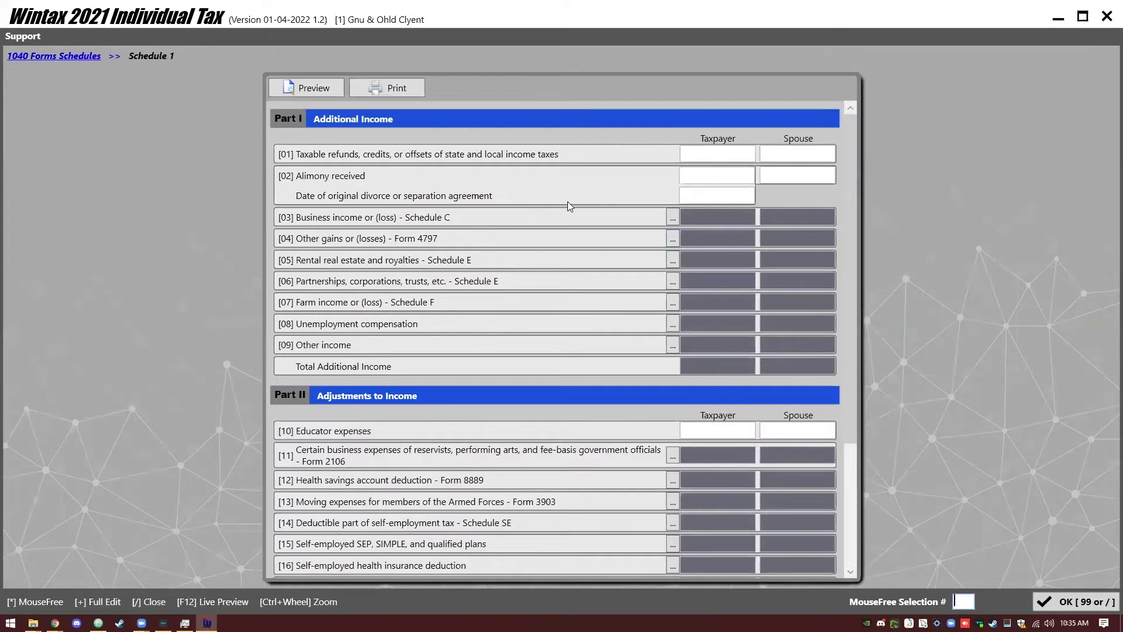
scroll(551, 290, down, 5)
scroll(536, 392, up, 5)
key(slash)
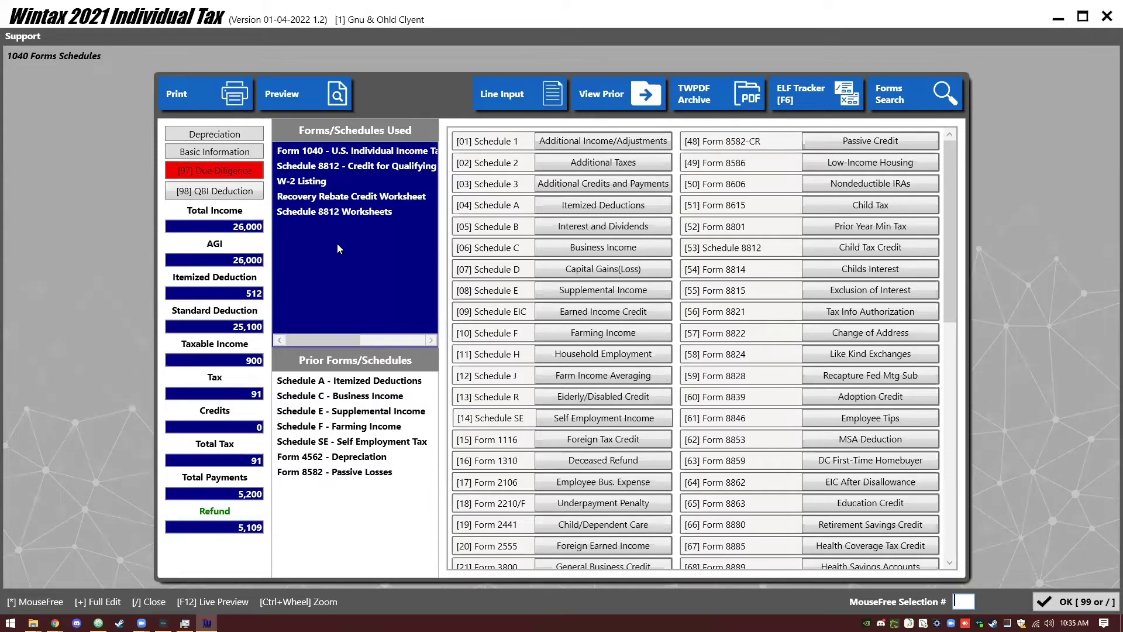
click(327, 182)
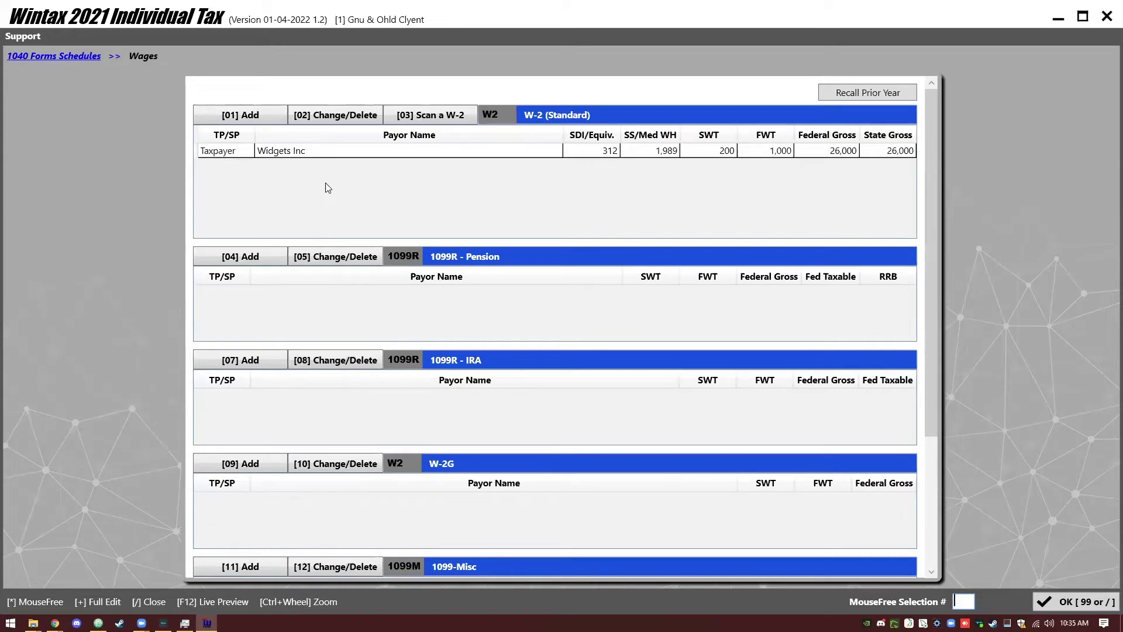
key(slash)
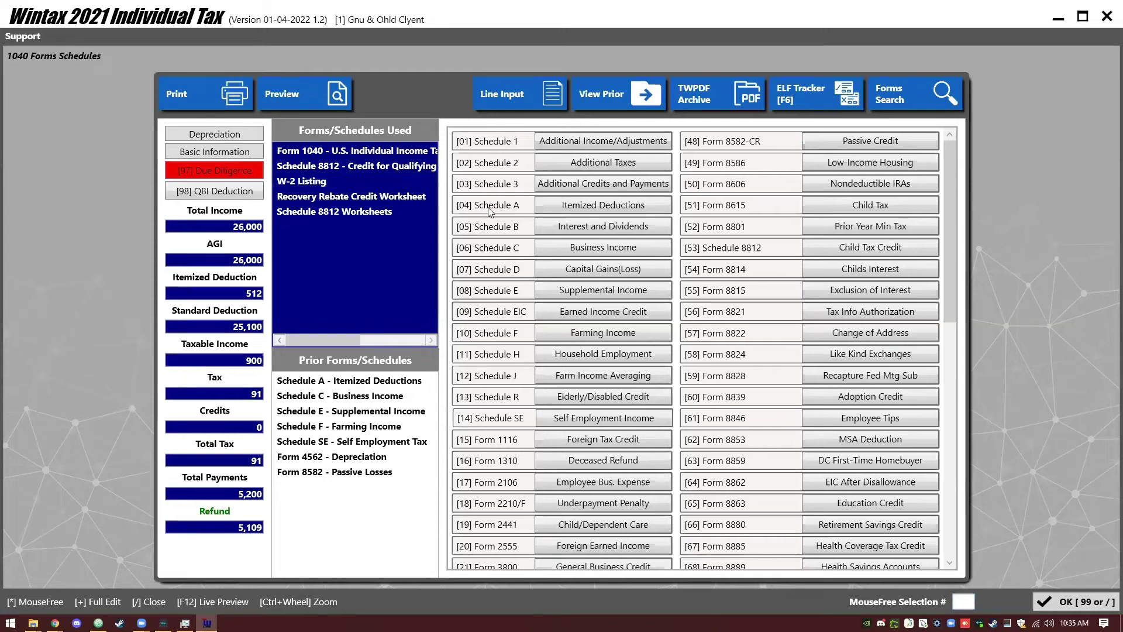
Step: Open Schedule A with its Live Preview and arrange the preview and the input screen side by side
click(572, 209)
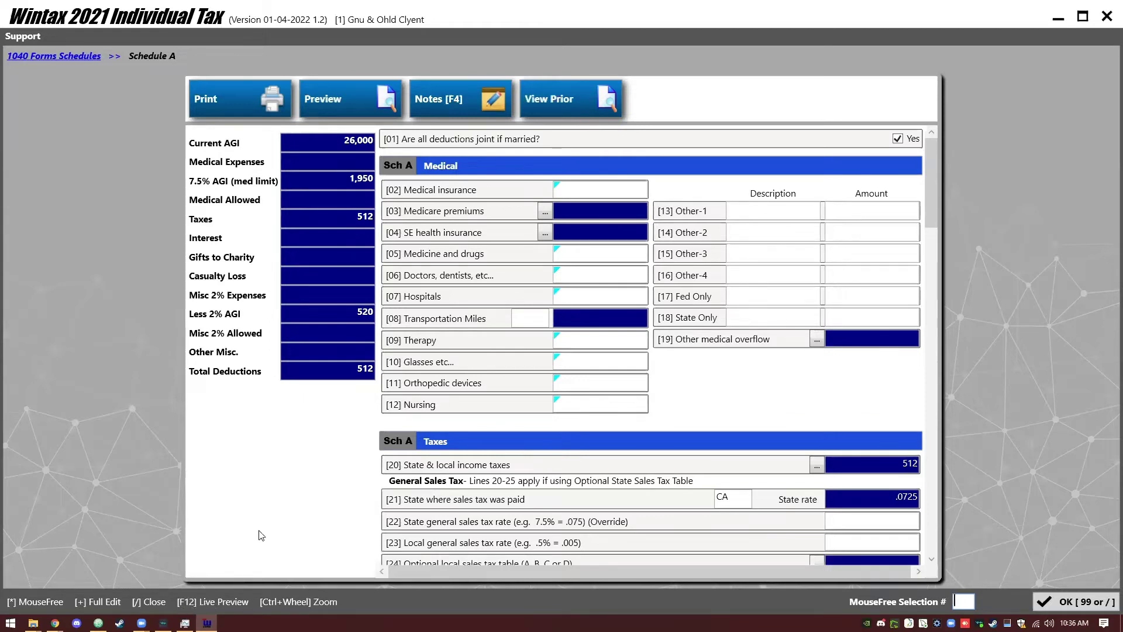
key(F12)
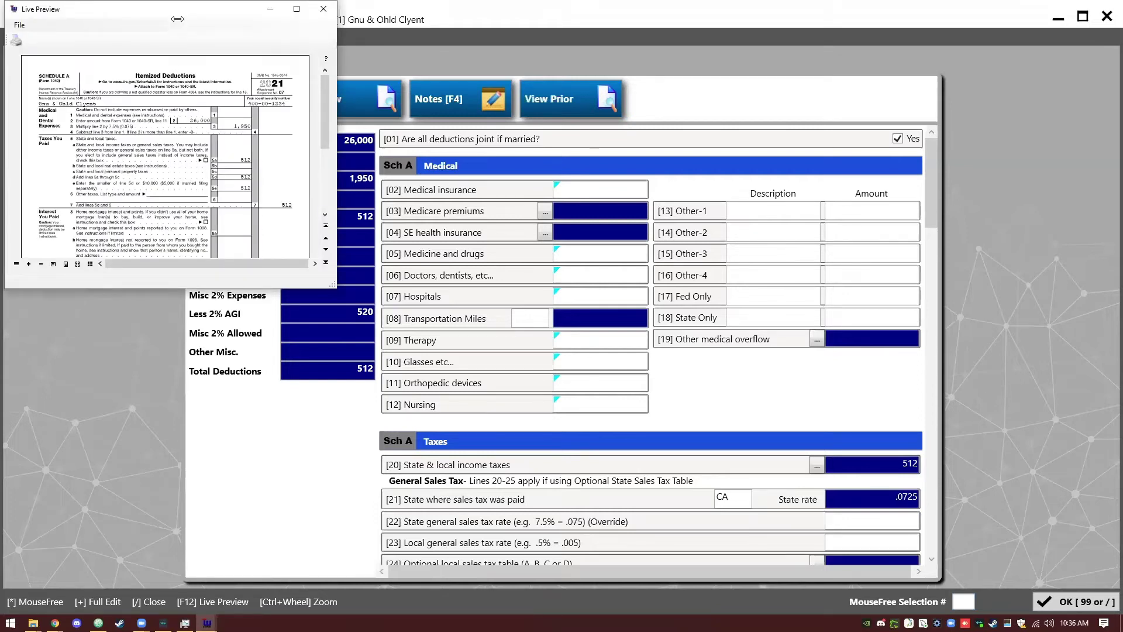
key(super+Left)
click(675, 228)
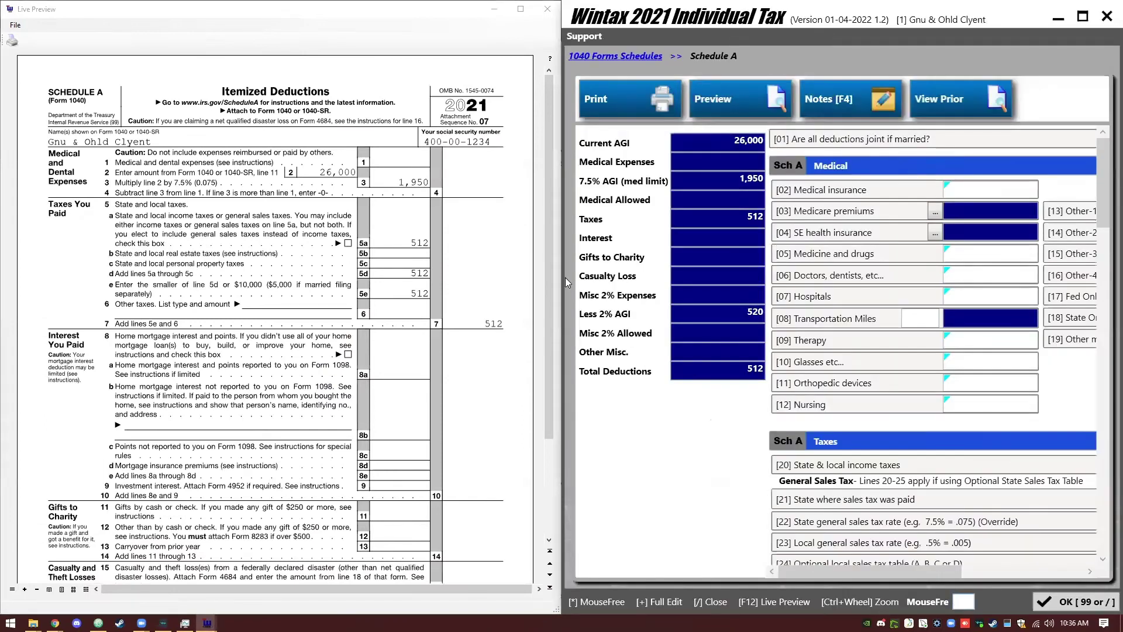
drag(560, 276, 321, 314)
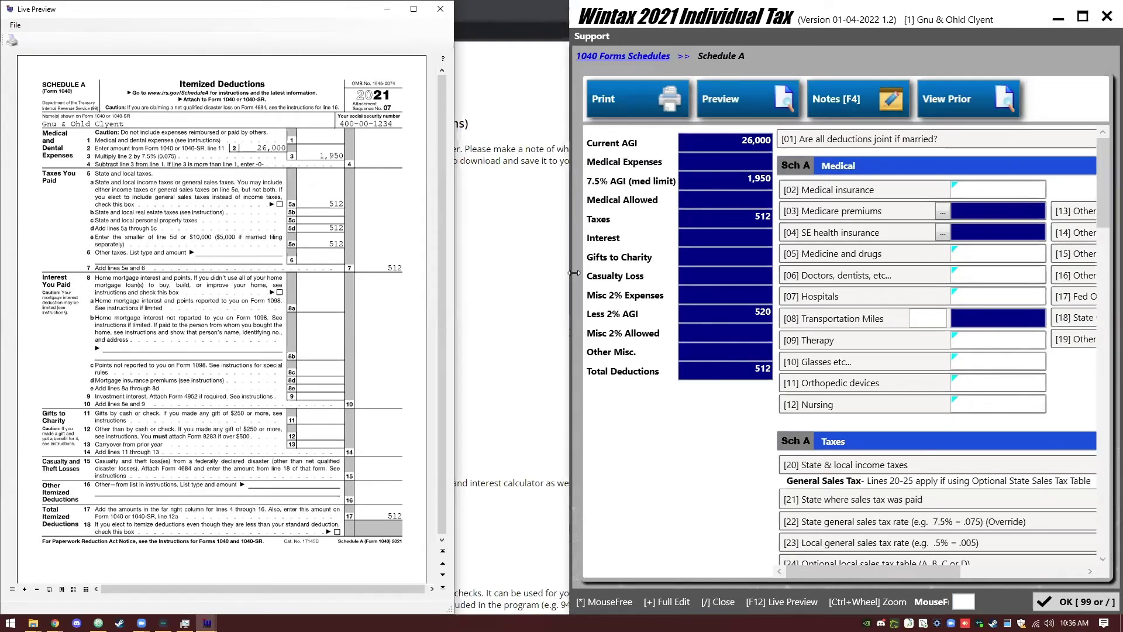
drag(574, 273, 450, 304)
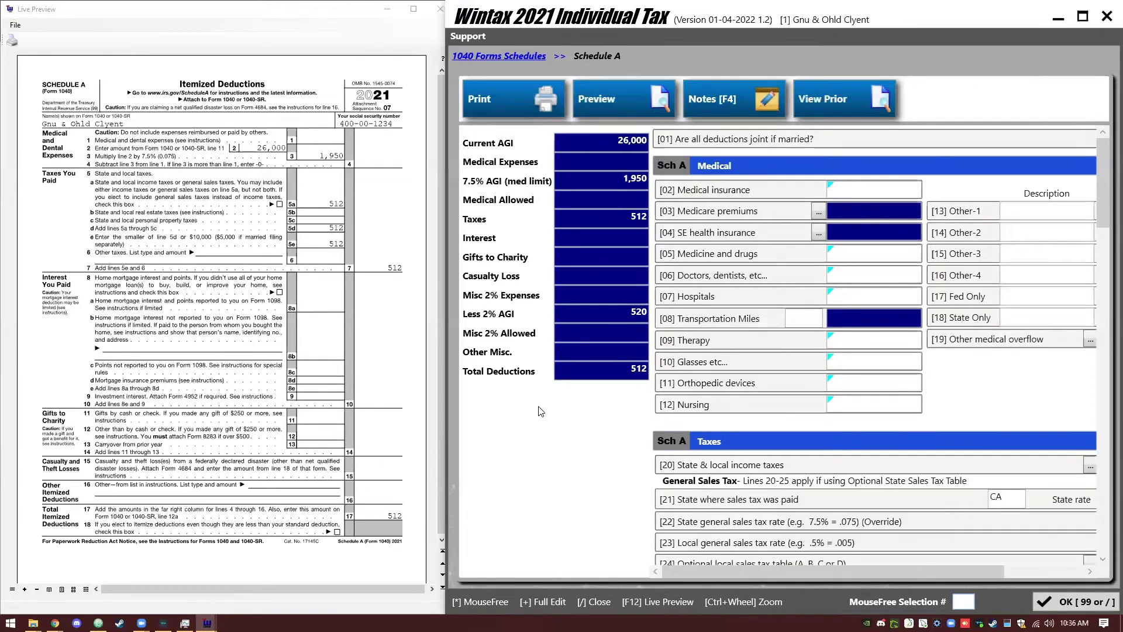
Step: Enter 1000 as the medical insurance expense on Schedule A
click(851, 189)
text(100)
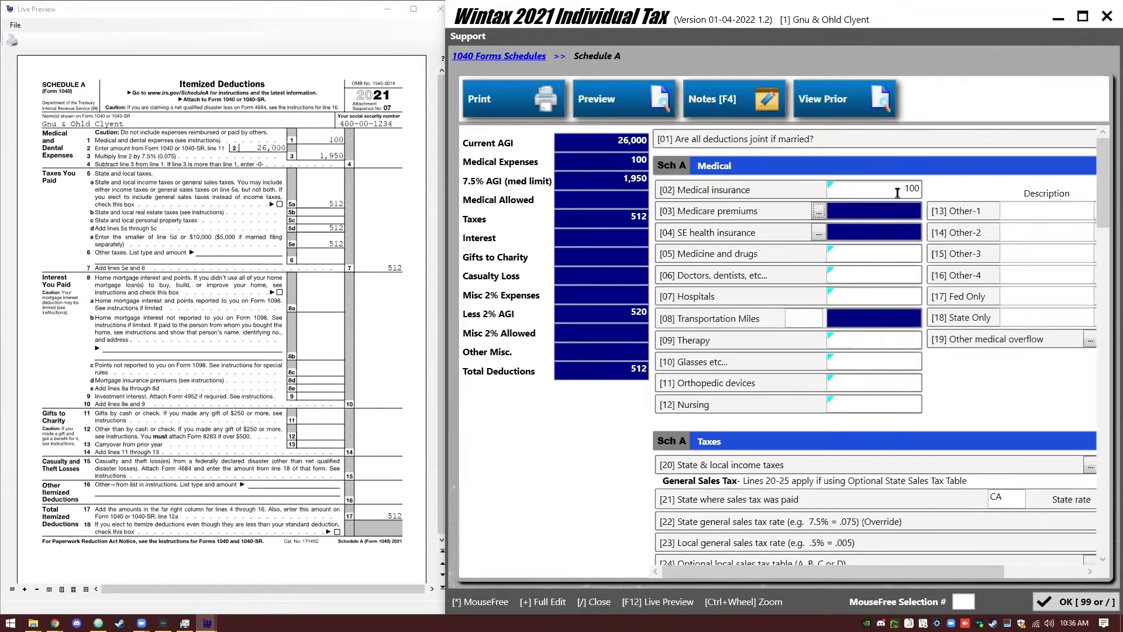
text(0)
key(Tab)
Step: Enter 2500 as home mortgage interest from 1098 #1 in Schedule A's interest section
scroll(778, 316, down, 6)
scroll(759, 311, down, 6)
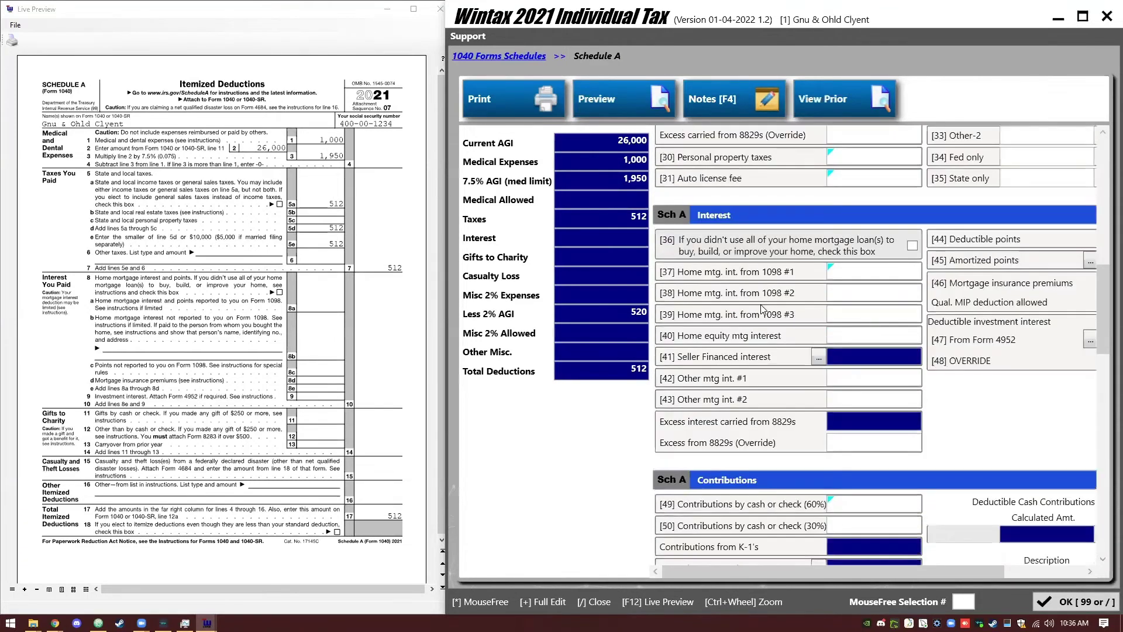
click(857, 274)
text(2500)
key(Tab)
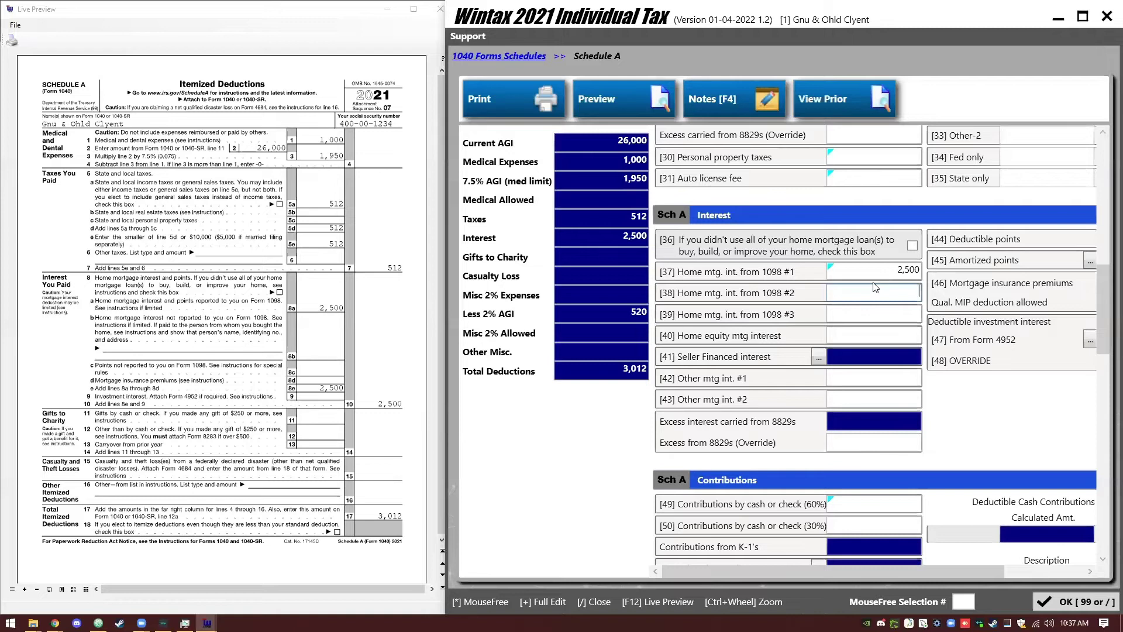
Step: Open an overflow schedule for Schedule A's medicine and drugs amount and add a Tylenol entry of 200
scroll(875, 286, up, 4)
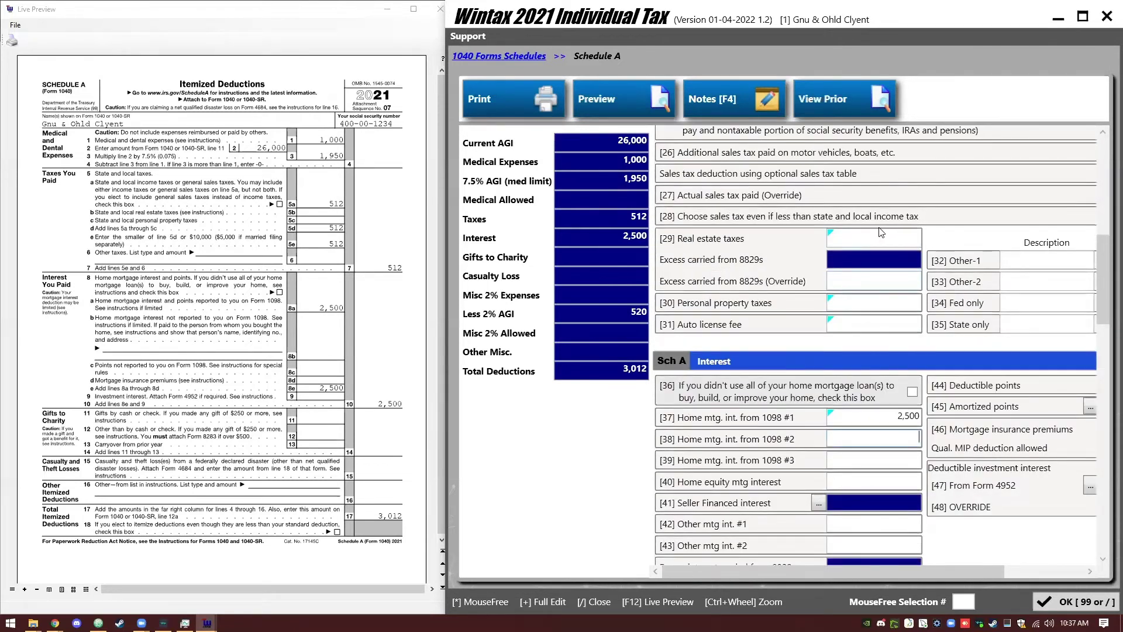
click(834, 251)
scroll(867, 315, up, 12)
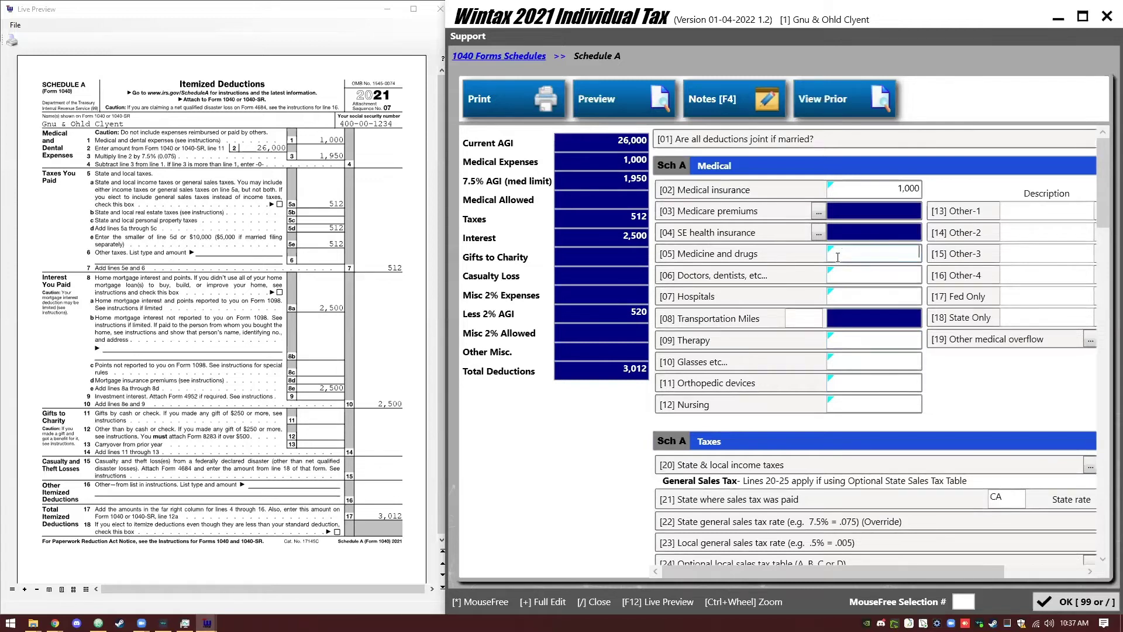
key(F9)
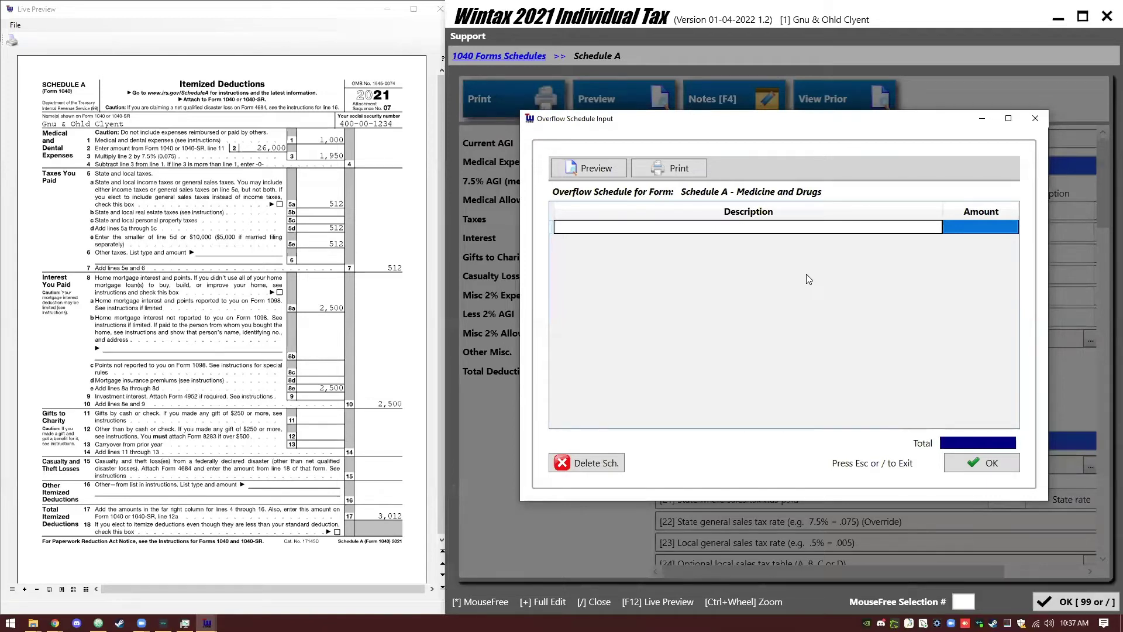
text(Tyleno)
key(BackSpace)
key(BackSpace)
text(nol)
key(Tab)
text(200)
key(Tab)
Step: Add an "Insuling" entry of 2000 to the medicine and drugs overflow schedule and accept the schedule
text(Insuling)
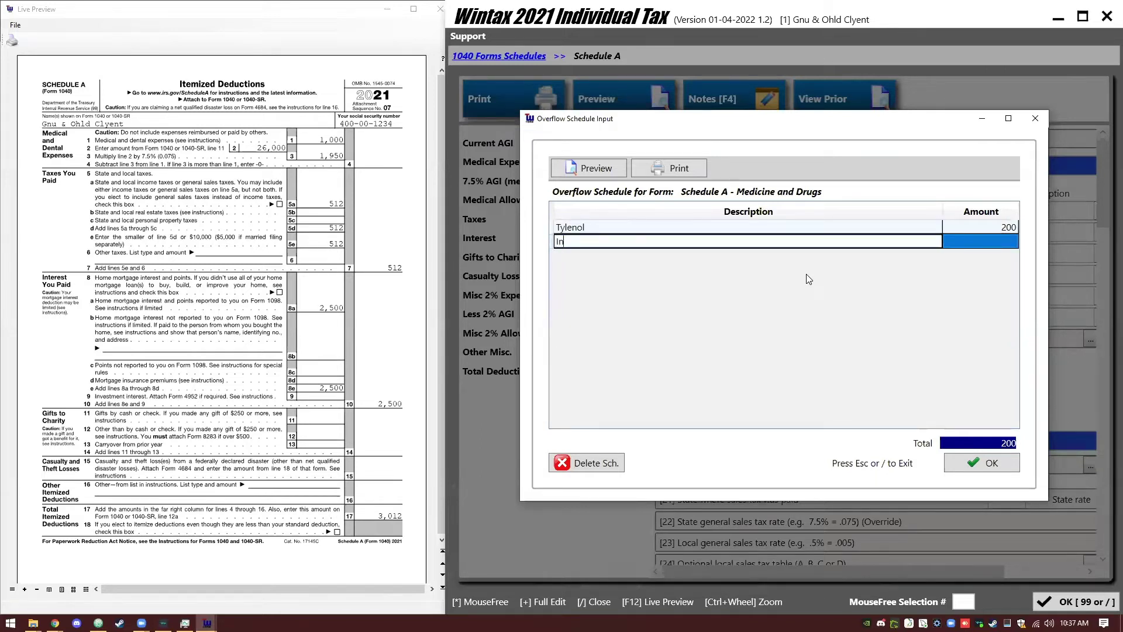
key(Tab)
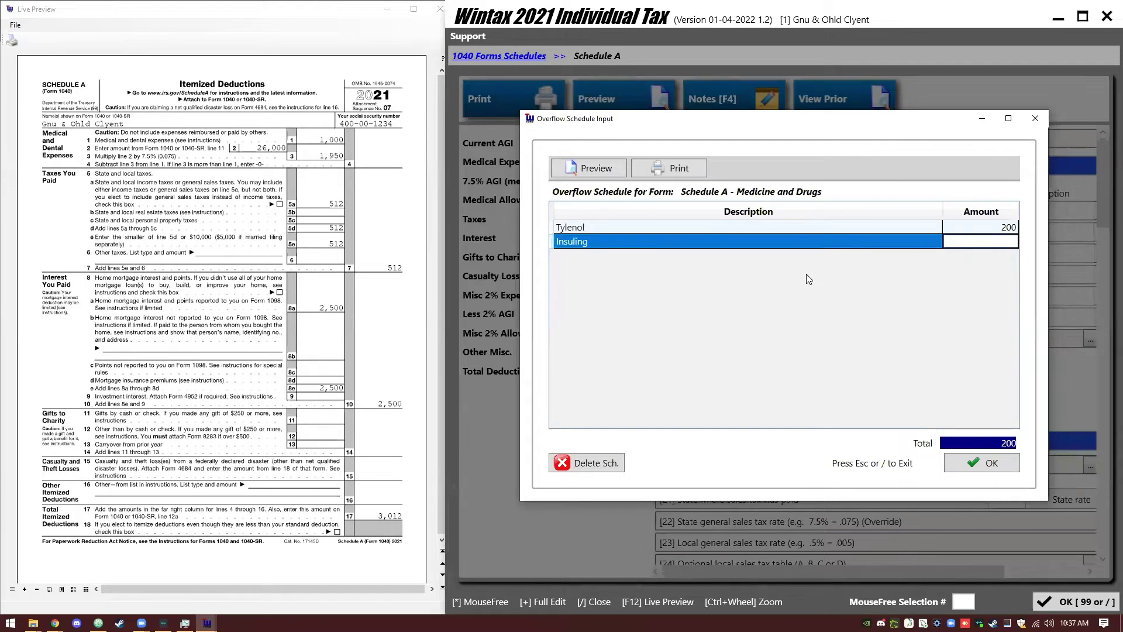
text(2000)
key(Tab)
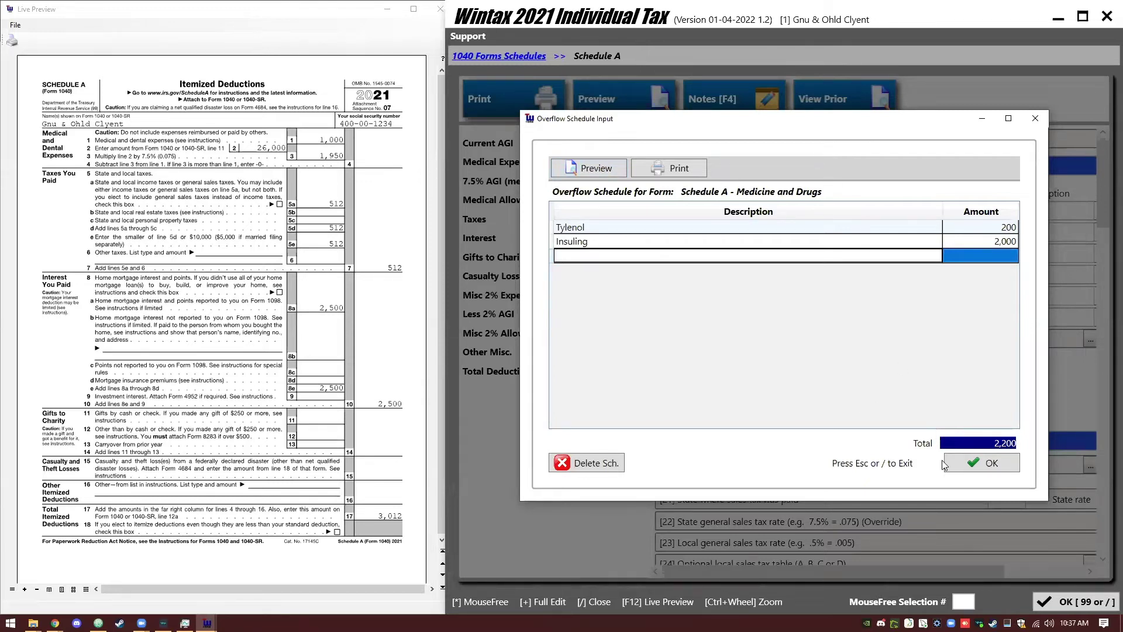
click(977, 460)
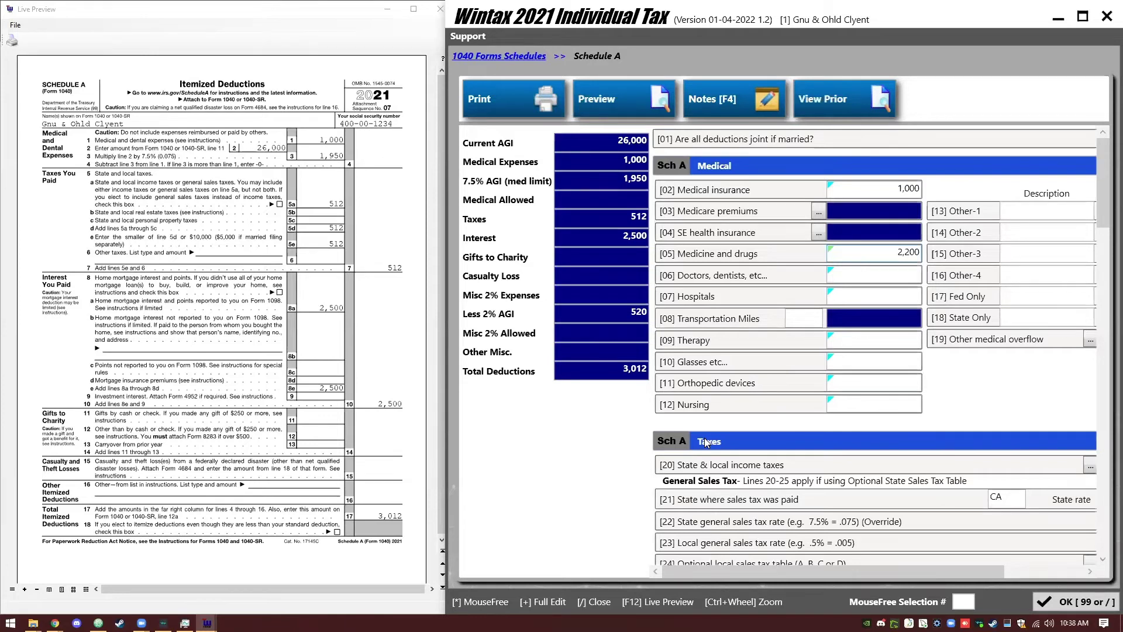
Step: Look through Schedule A's taxes, interest, contributions, casualty and miscellaneous deduction sections
scroll(728, 398, down, 3)
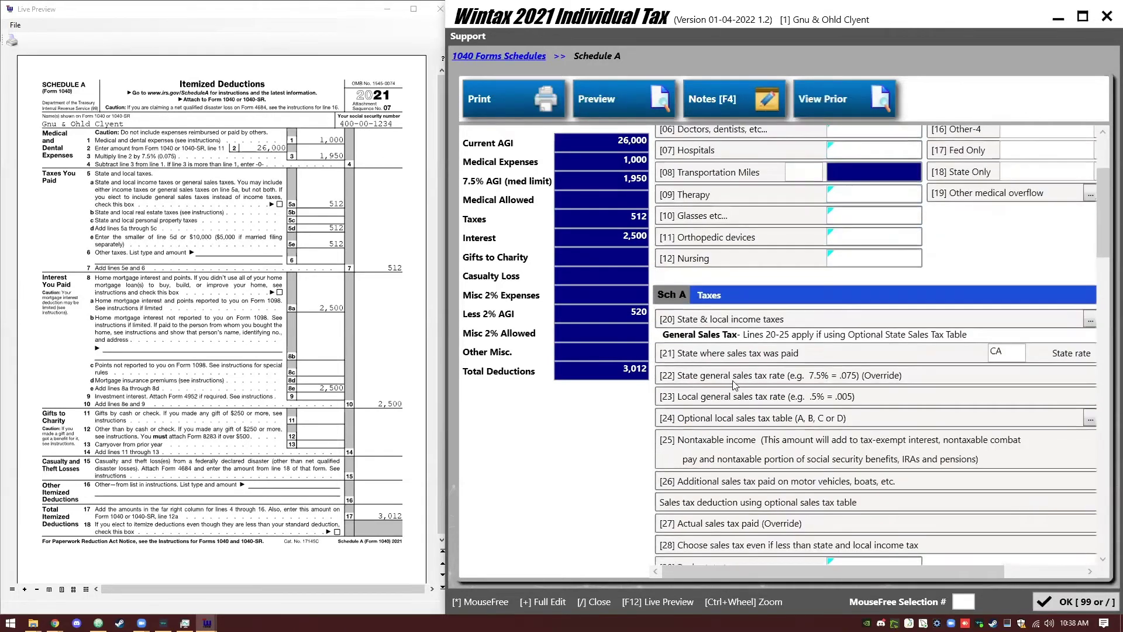
scroll(735, 385, down, 9)
click(869, 290)
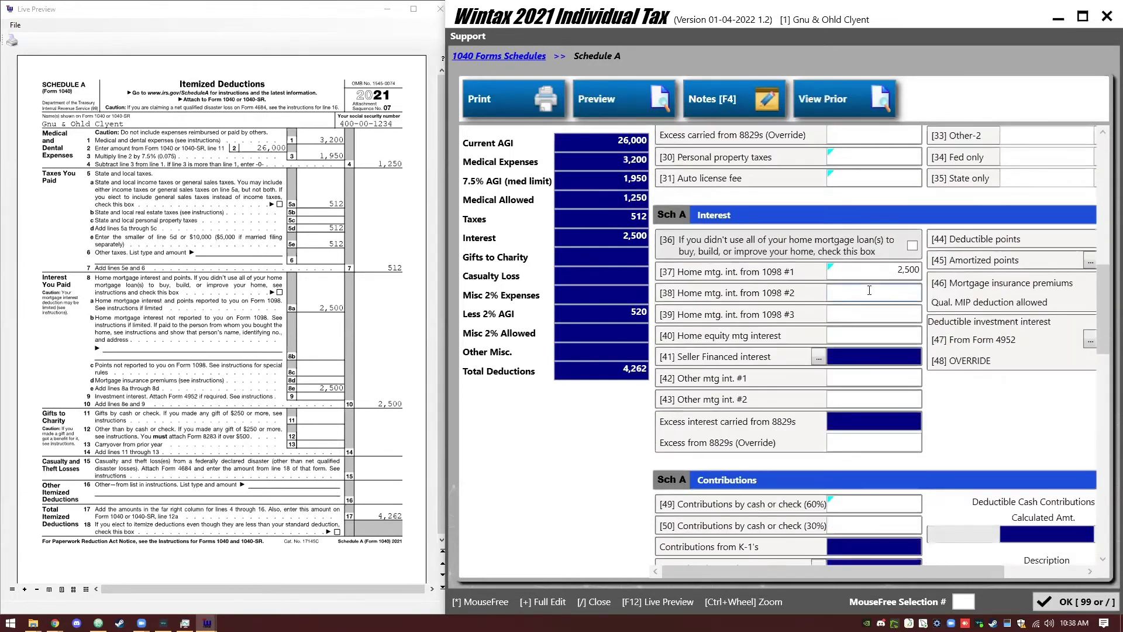
scroll(790, 275, down, 8)
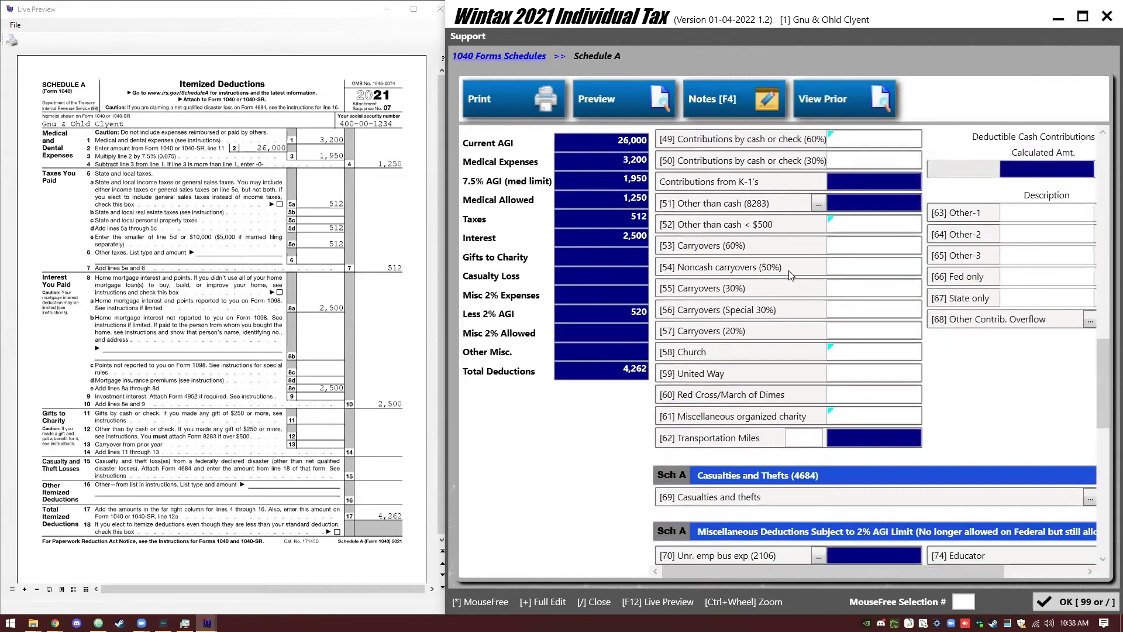
scroll(790, 275, down, 4)
scroll(790, 275, down, 6)
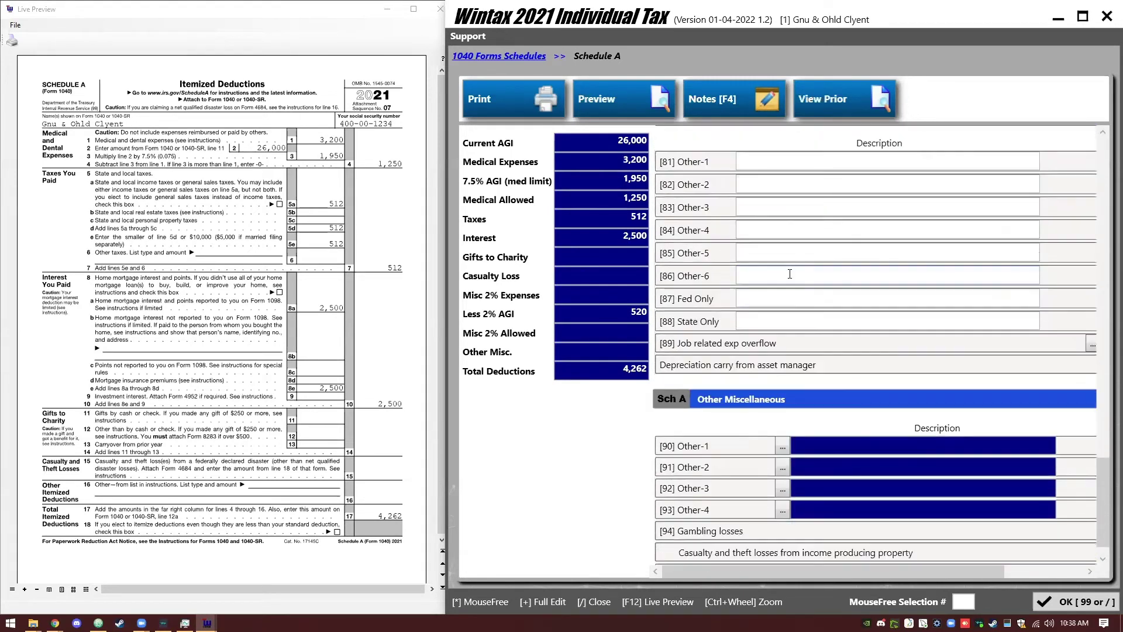
scroll(795, 278, up, 12)
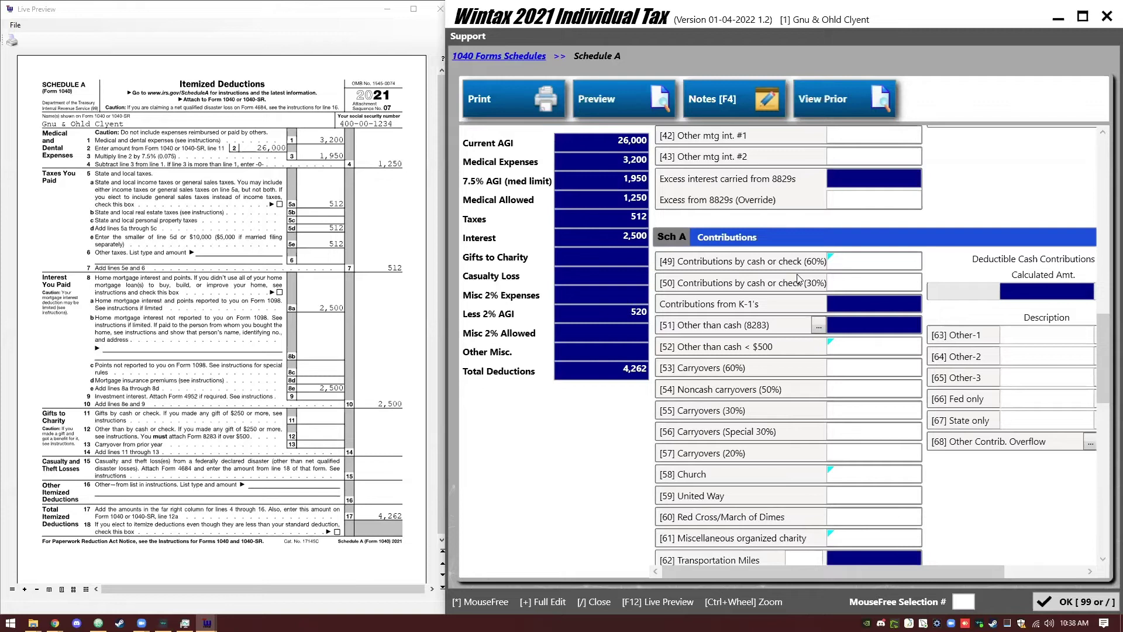
Step: Close the live preview of the form and exit Schedule A to the list of forms and schedules
scroll(799, 279, up, 3)
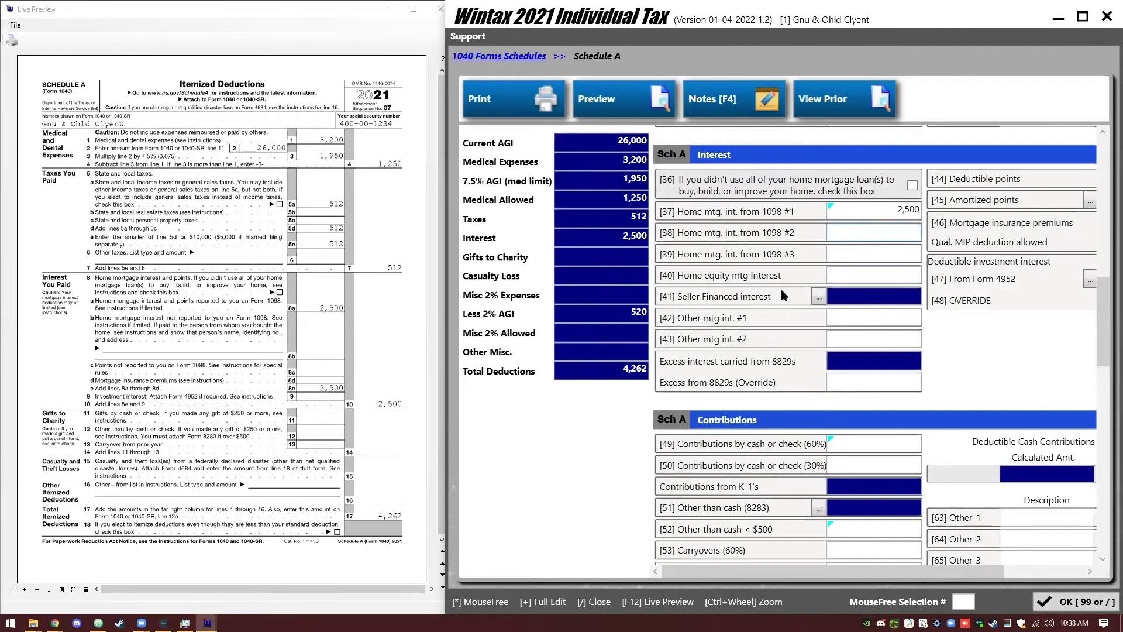
click(213, 10)
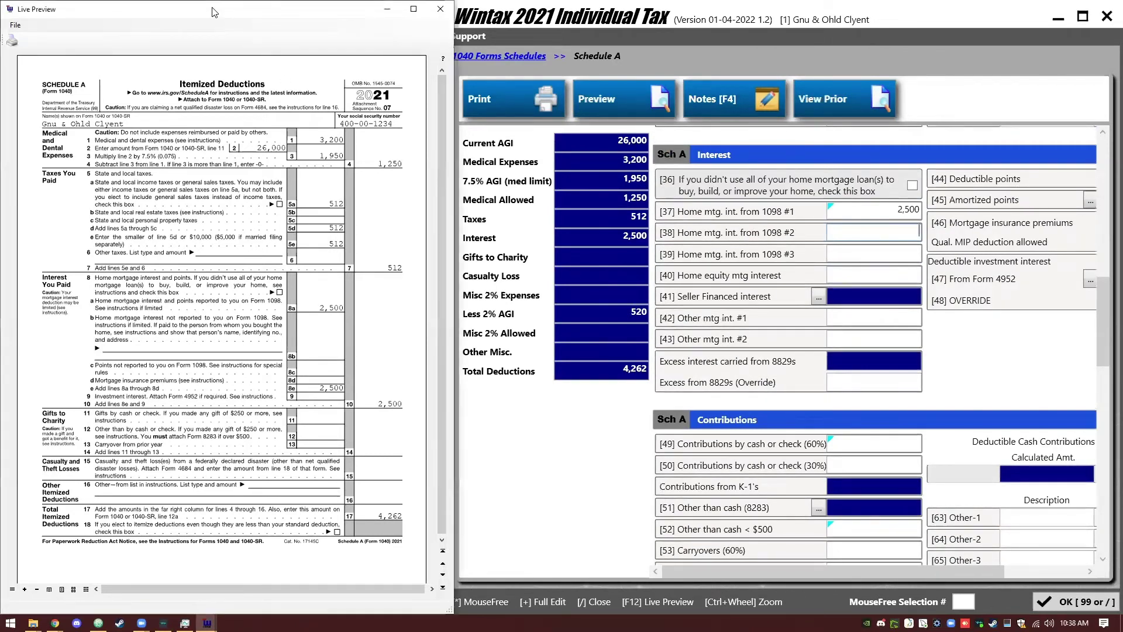
drag(251, 18, 280, 104)
click(412, 98)
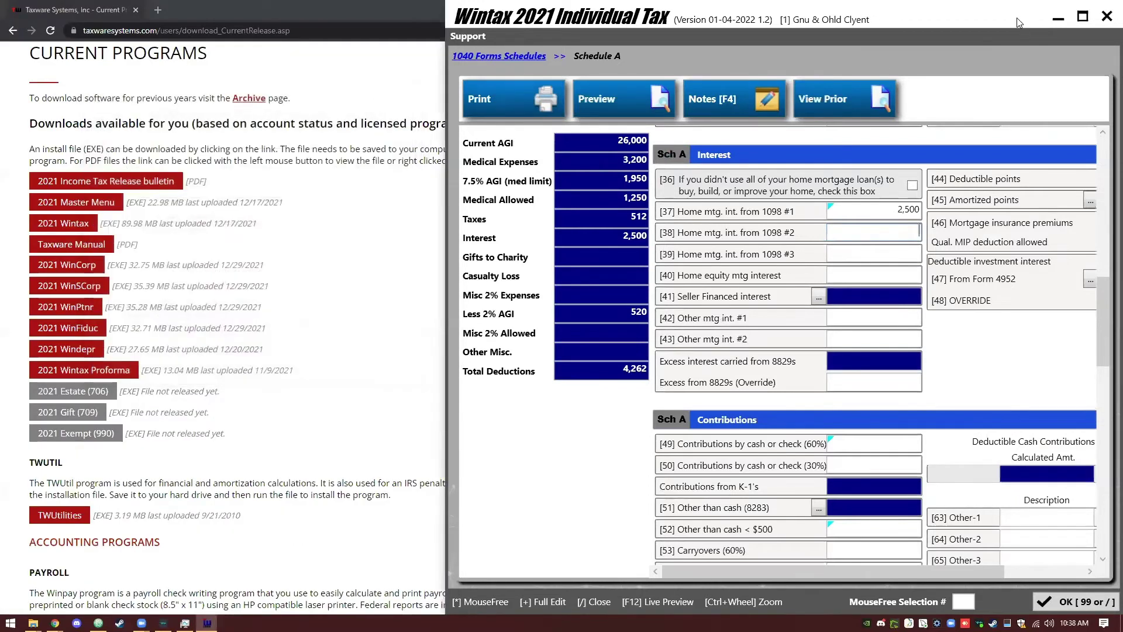
key(slash)
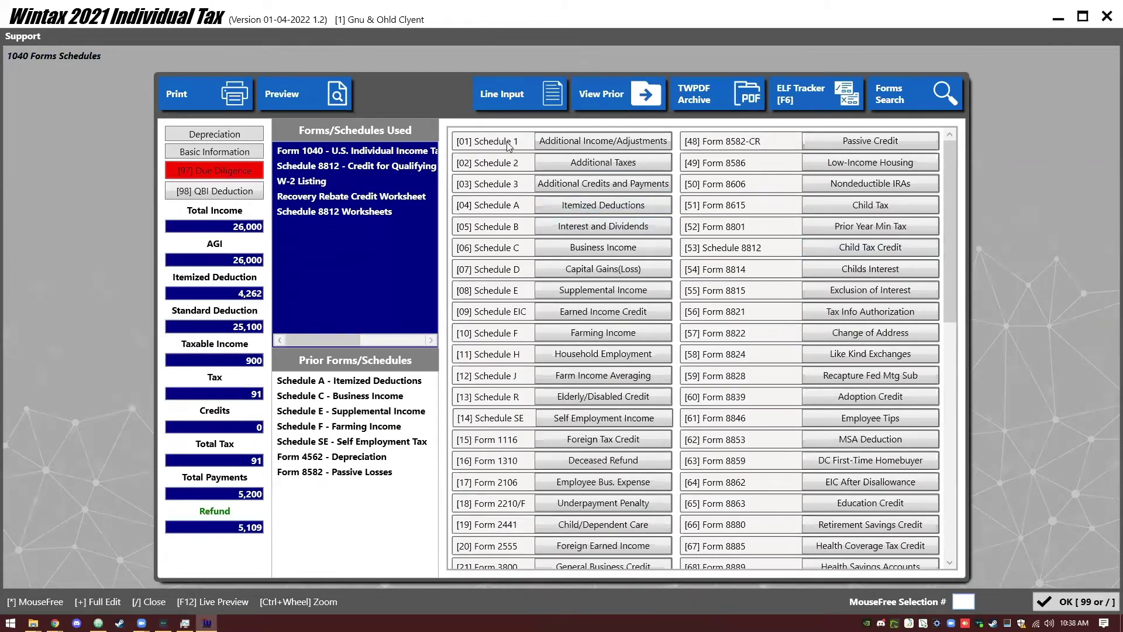
Step: View Schedule 1 through the 1040's other income line, and compare the line input view with the forms and schedules list
click(536, 106)
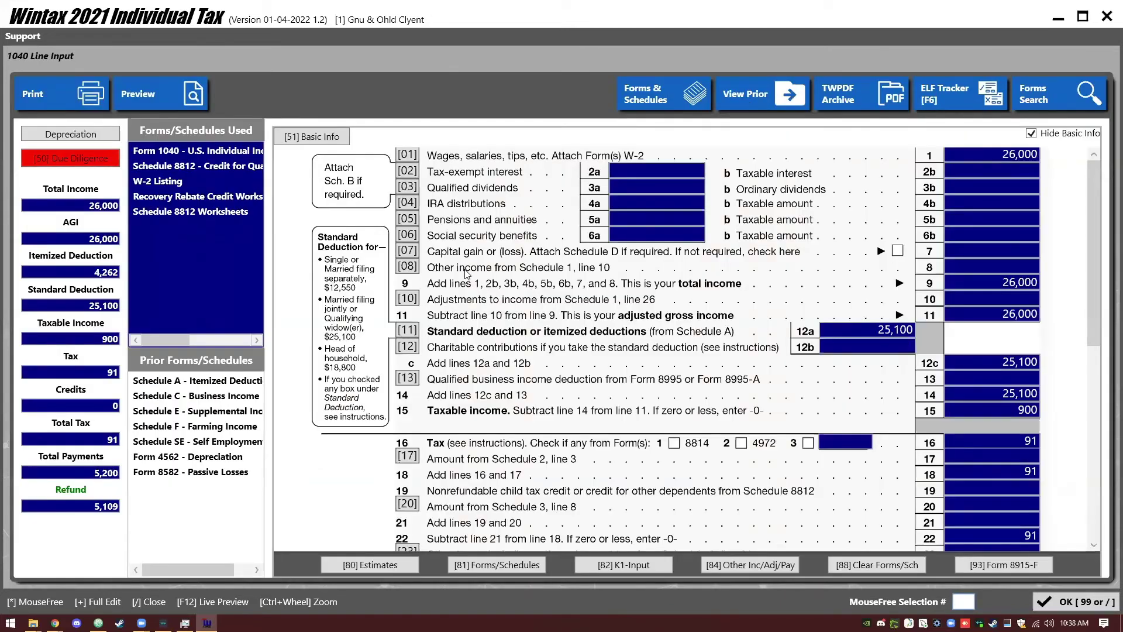
click(408, 267)
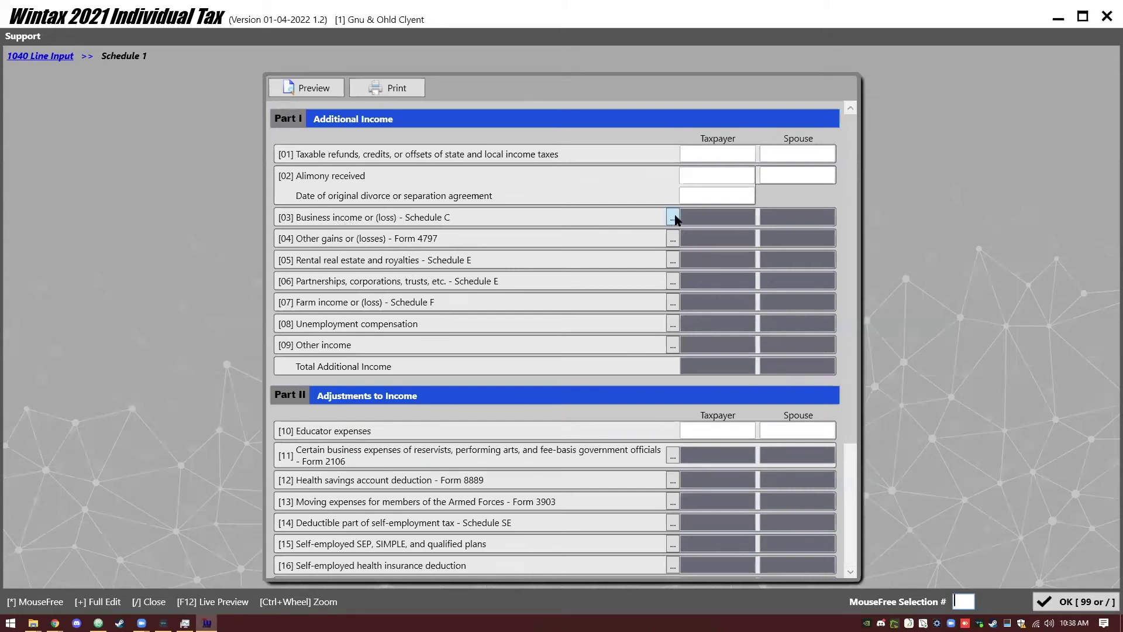
key(slash)
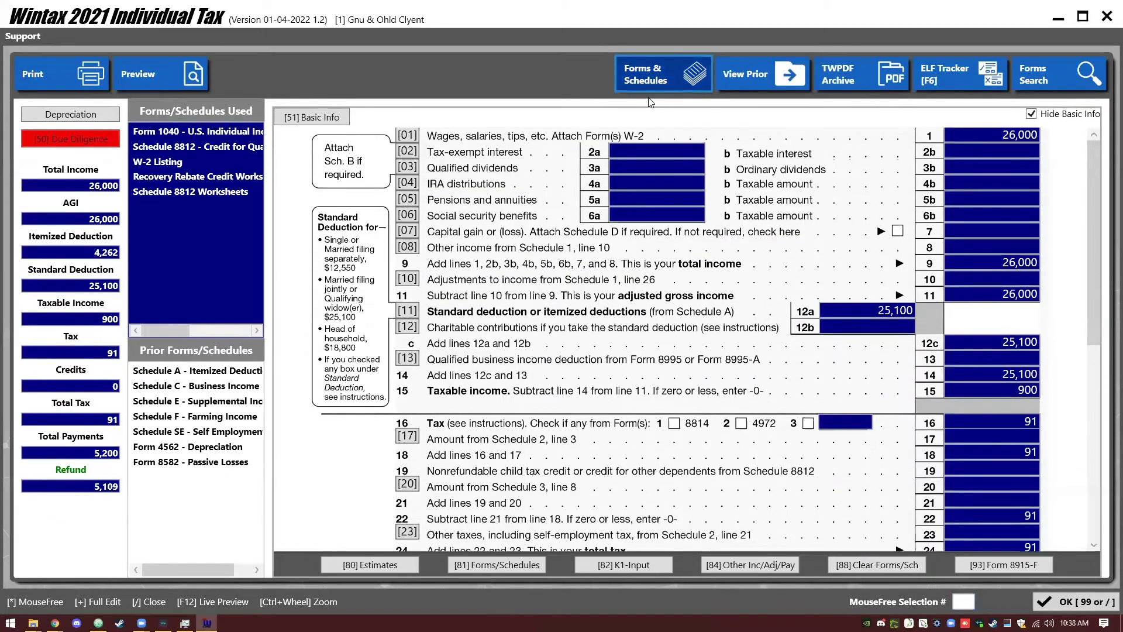
click(649, 85)
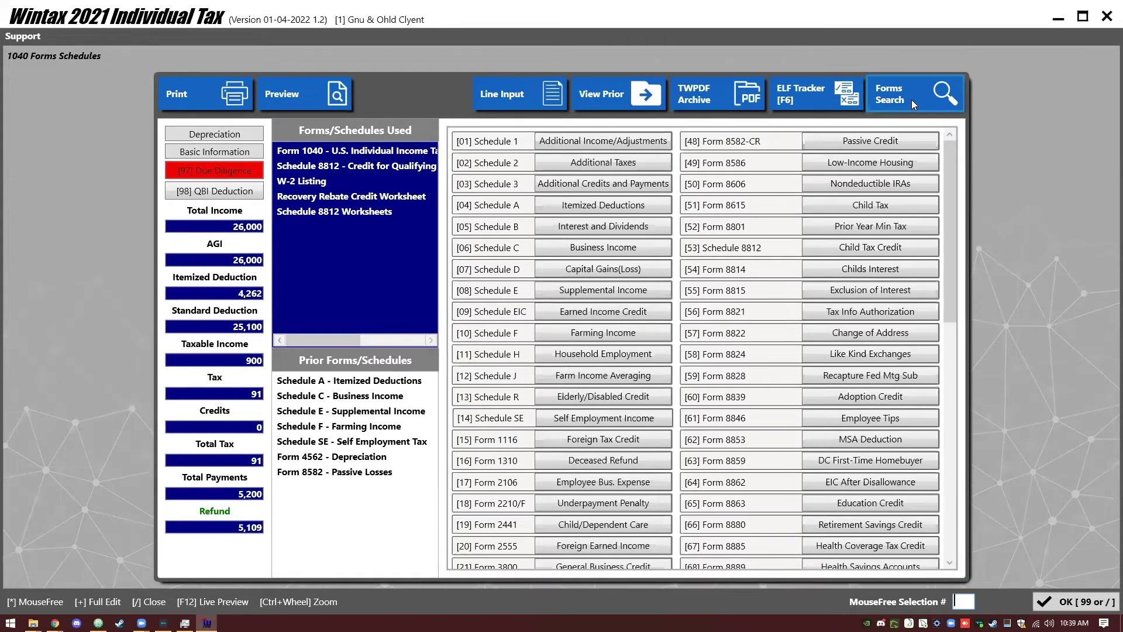
click(491, 96)
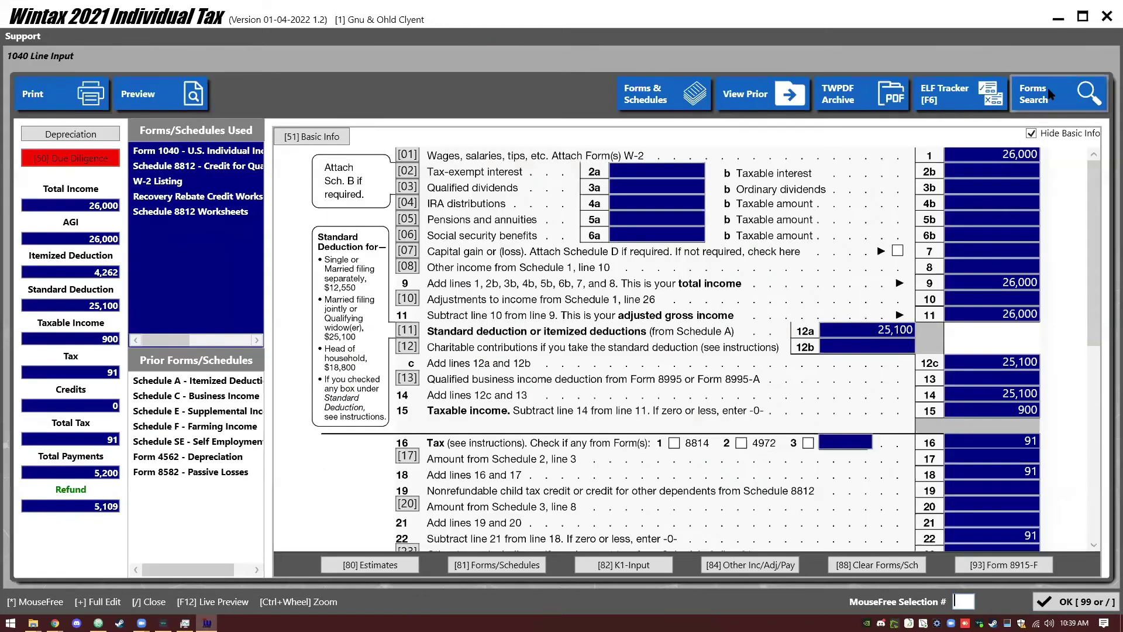
Step: Search the tax forms for "Schedule C -" and clear the search text
click(1049, 95)
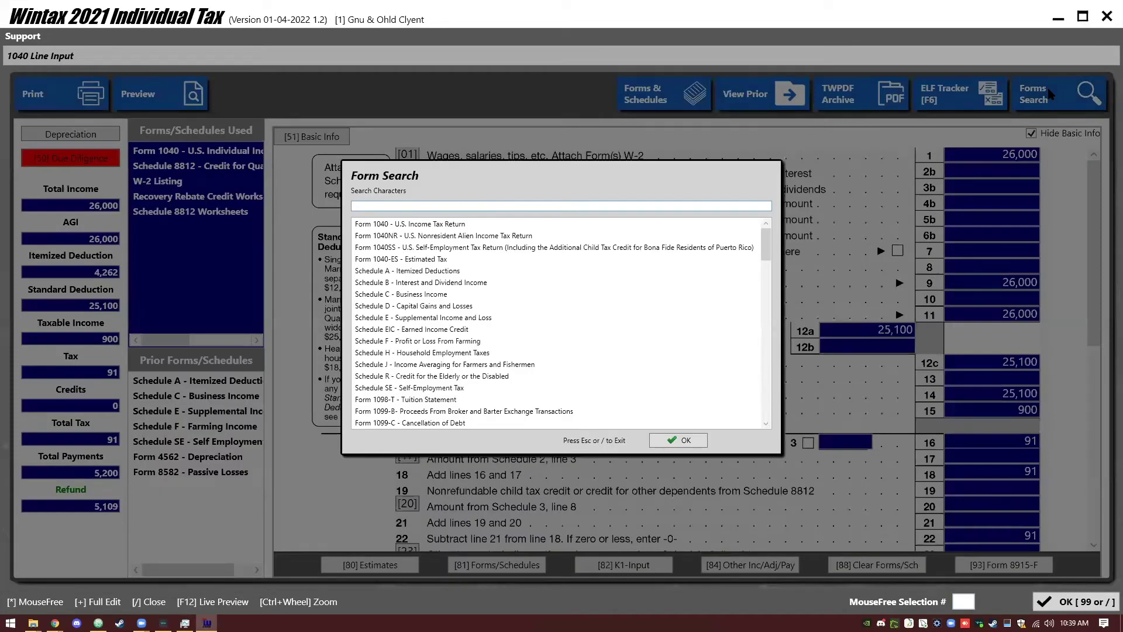
text(Schedule)
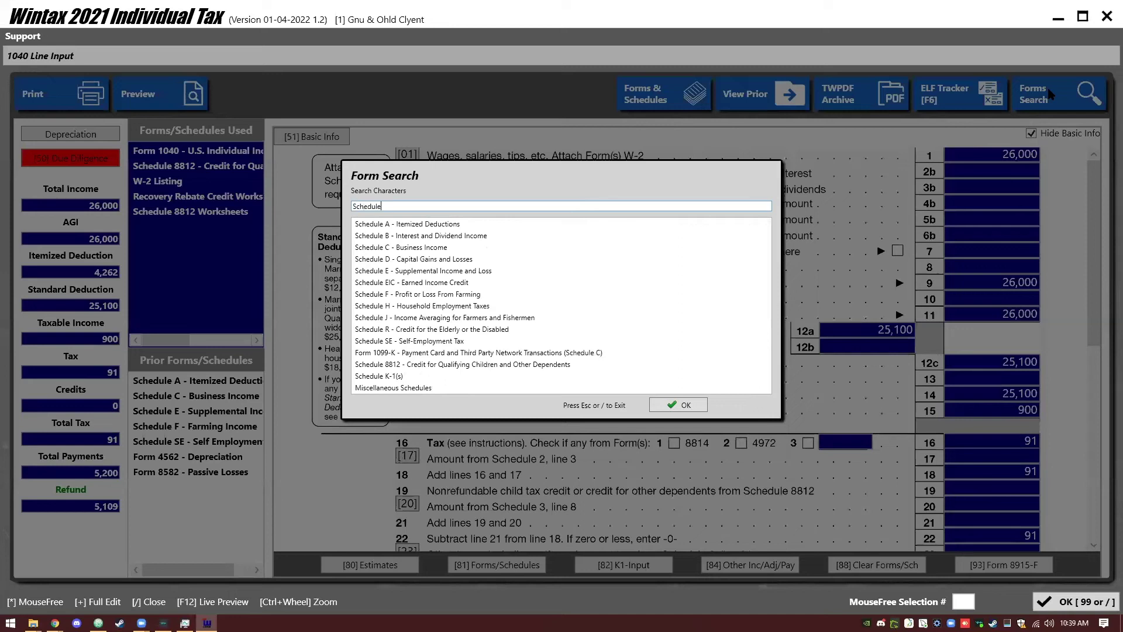
text( C -)
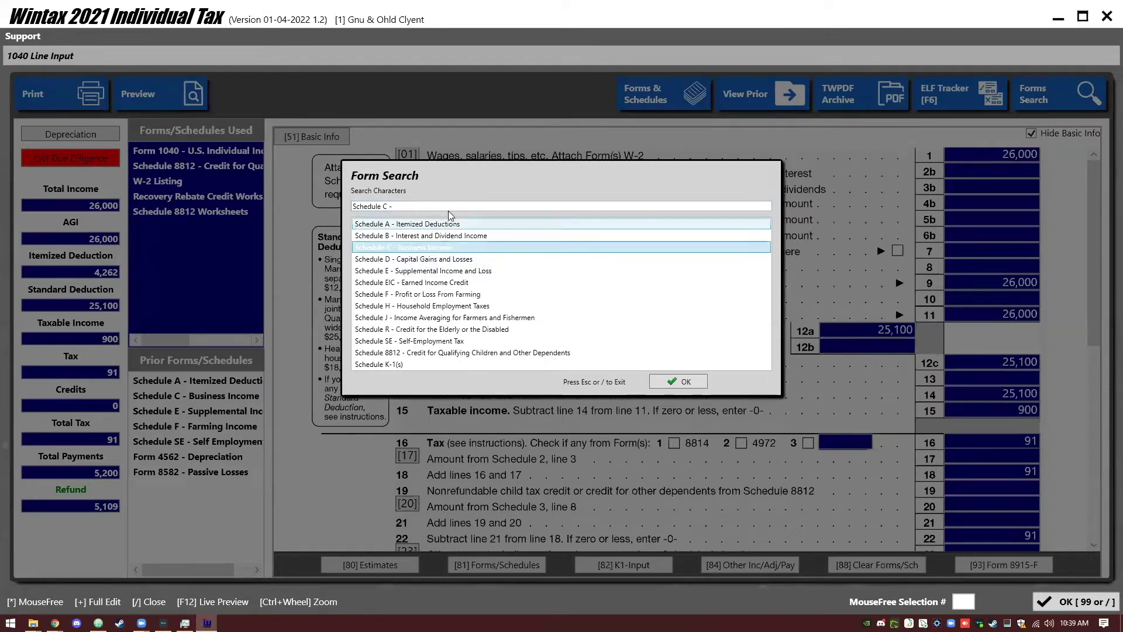
key(ctrl+a)
key(BackSpace)
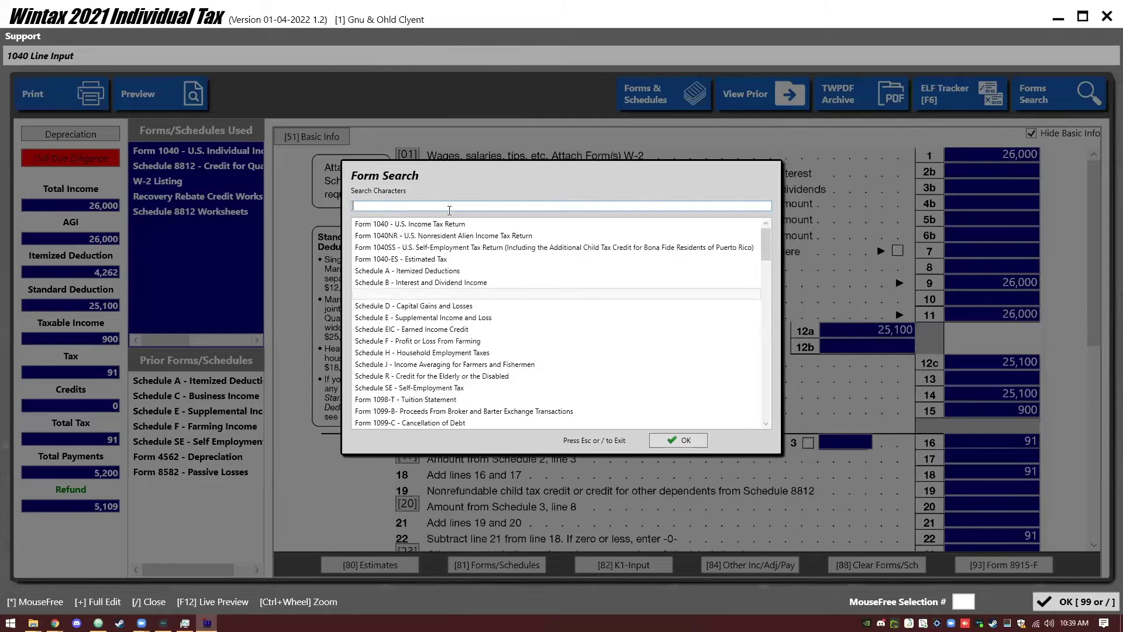
Step: Search the tax forms for "Busine" and open Schedule C - Business Income
text(Busine)
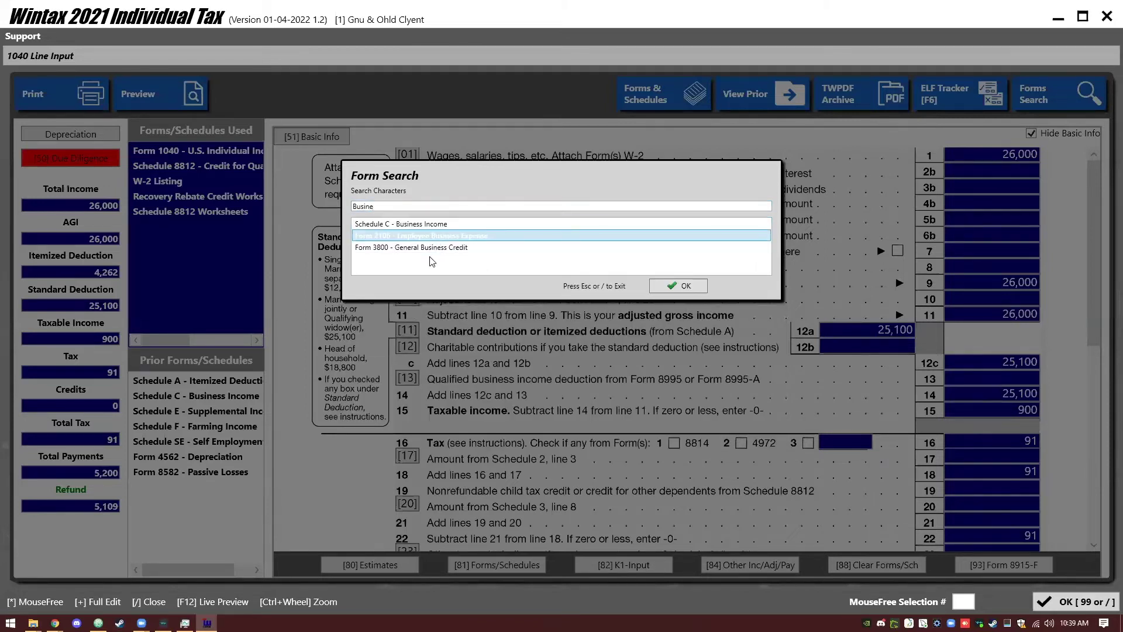
click(435, 247)
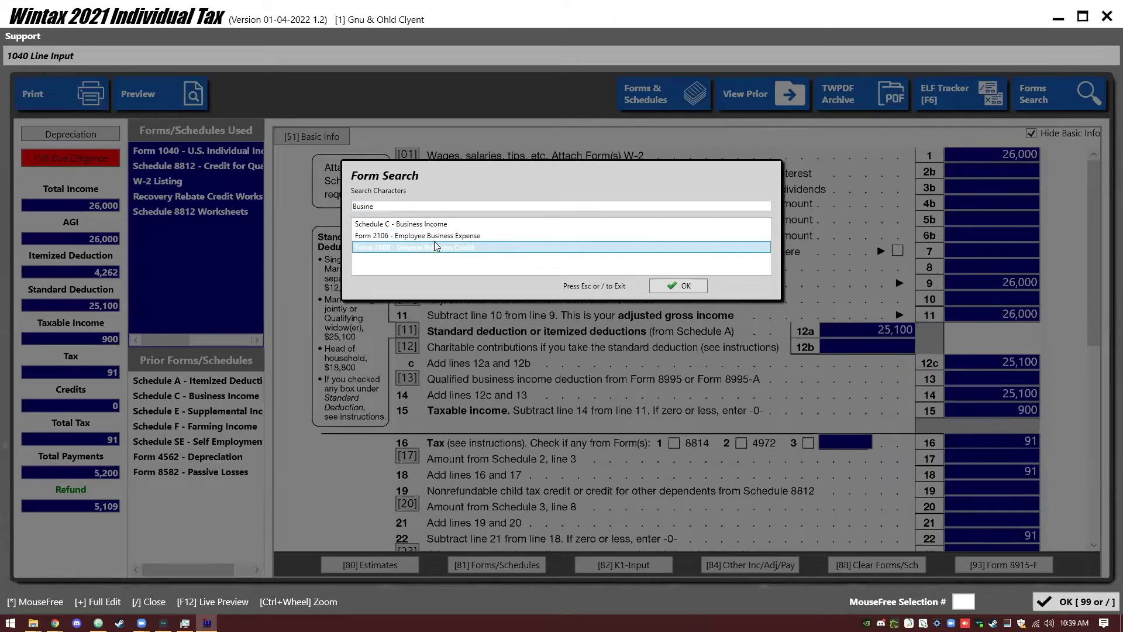
click(429, 224)
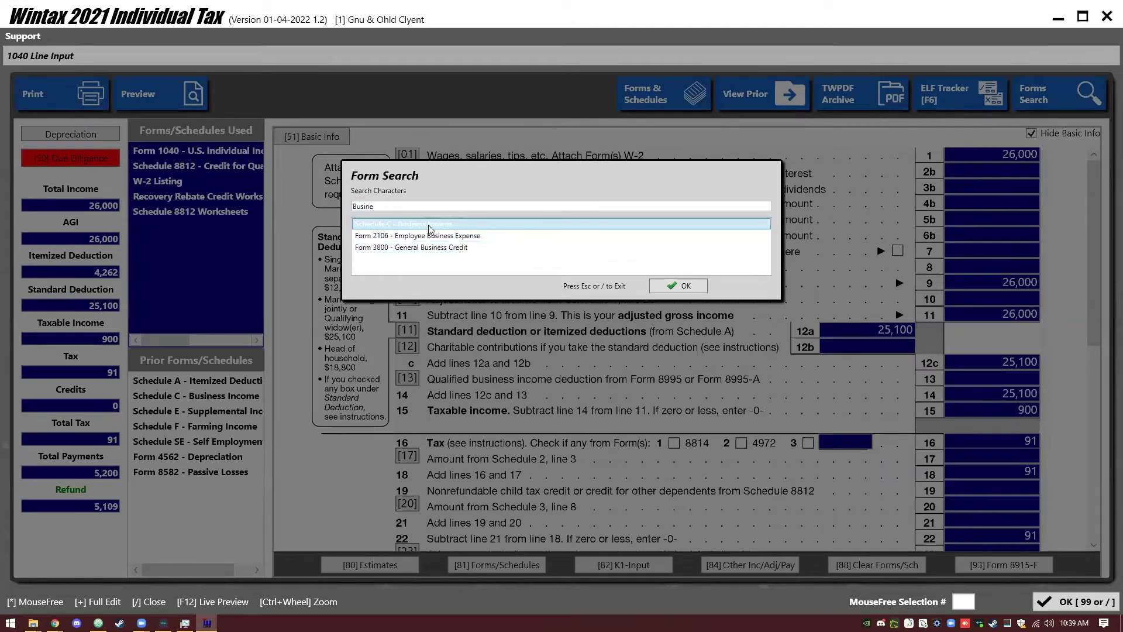
double_click(429, 224)
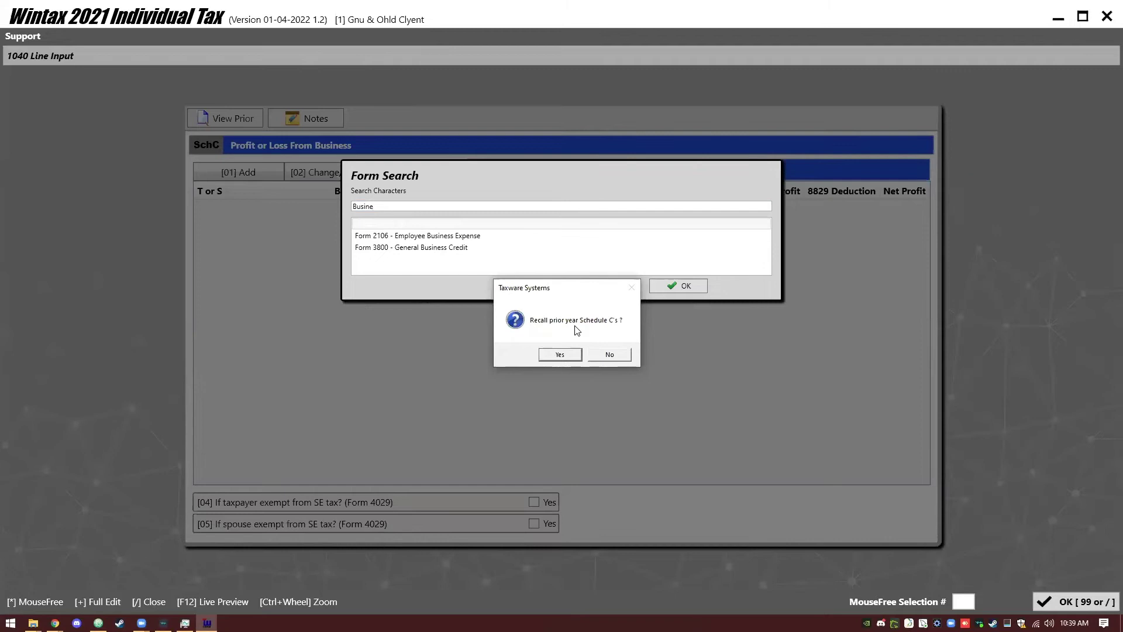
Step: Recall the prior-year Schedule C for the spouse's business Gnu Line Home Cinema
click(555, 355)
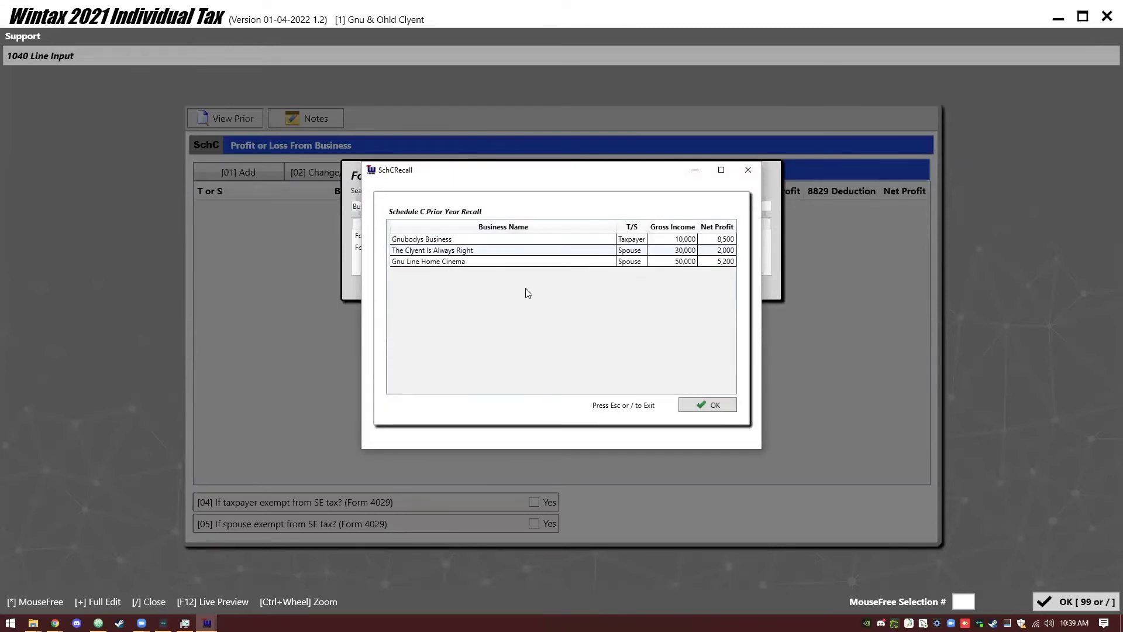
click(456, 264)
key(Return)
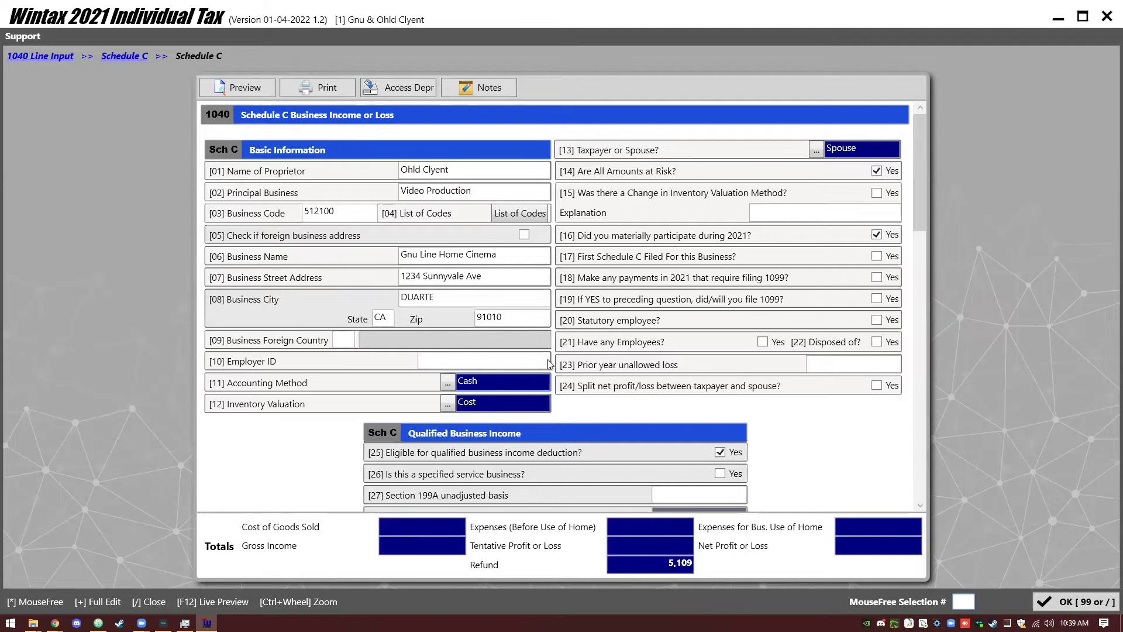
Step: Enter 10000 as gross receipts or sales in Schedule C's income section
scroll(549, 241, down, 5)
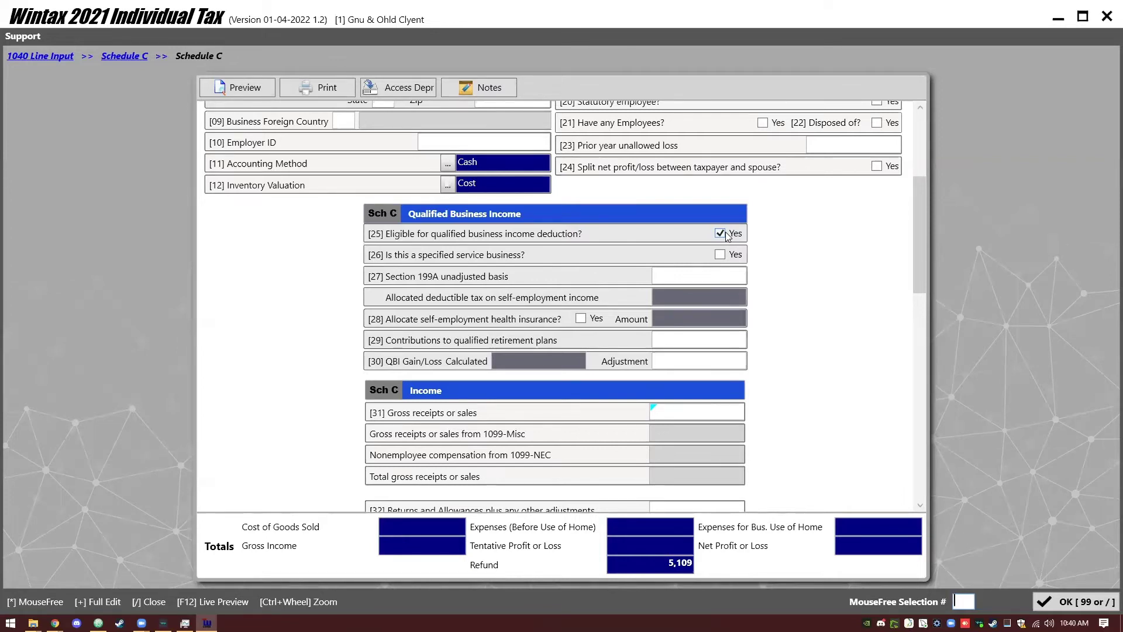
scroll(739, 219, down, 5)
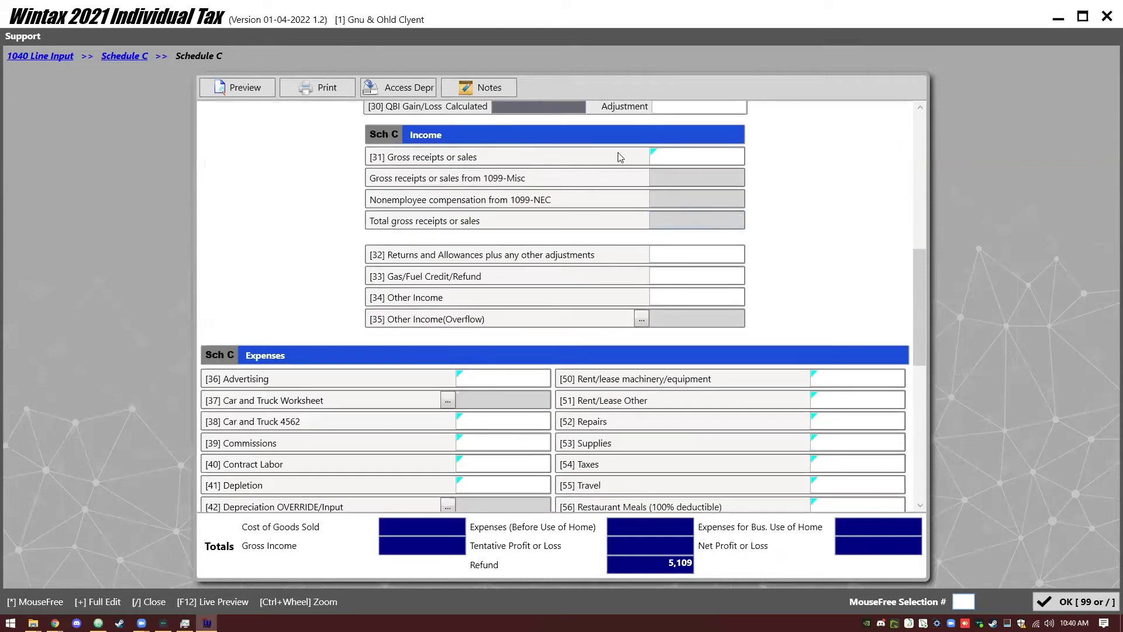
click(720, 156)
text(10000)
key(Tab)
Step: Enter Schedule C expenses of 1000 for advertising and 200 for commissions
scroll(836, 231, down, 1)
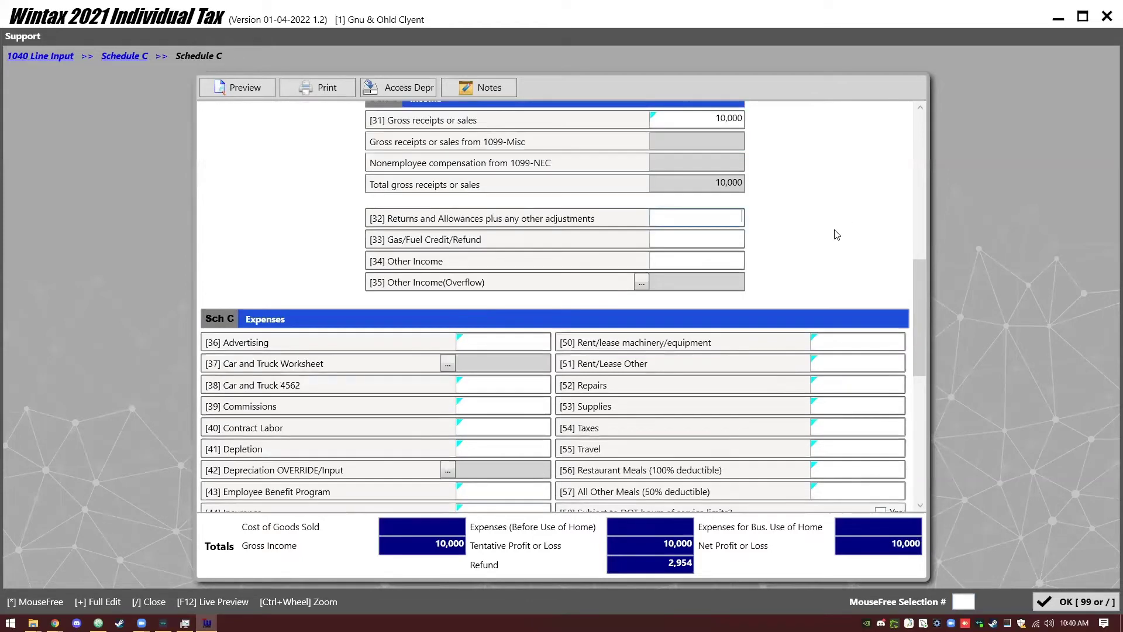
scroll(483, 306, down, 1)
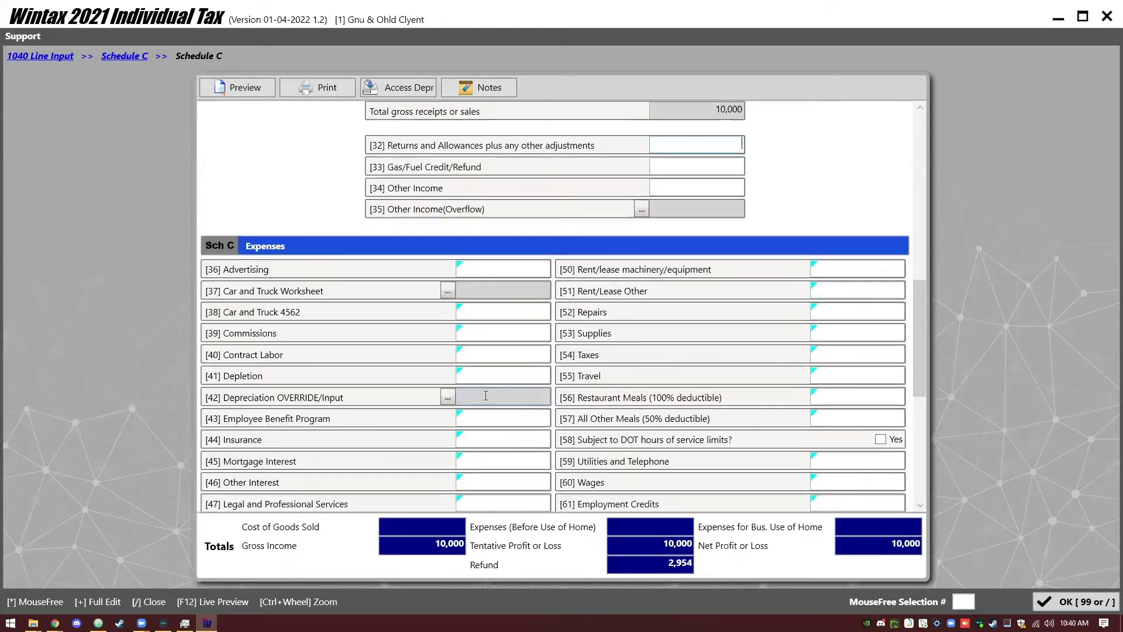
click(490, 228)
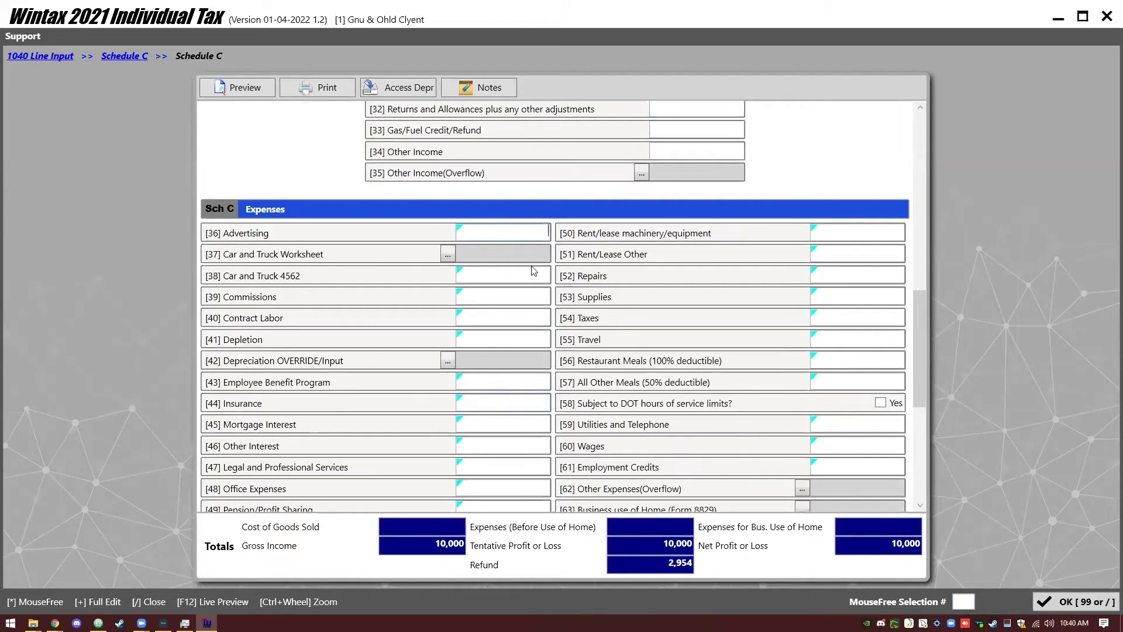
text(1000)
key(Tab)
key(Tab)
key(Tab)
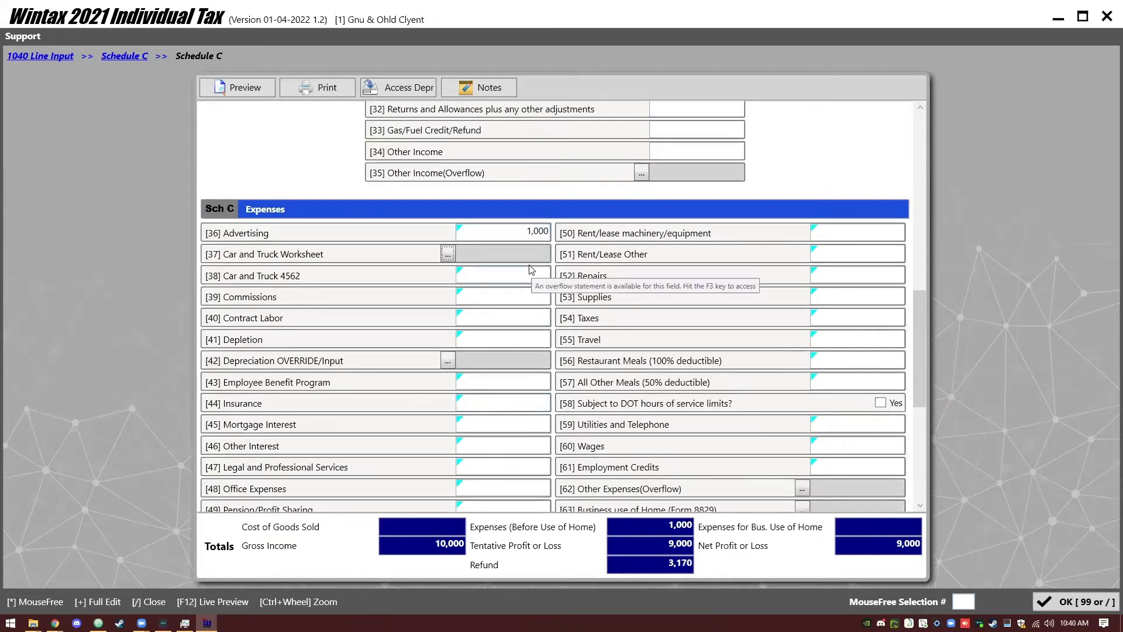
text(200)
key(Tab)
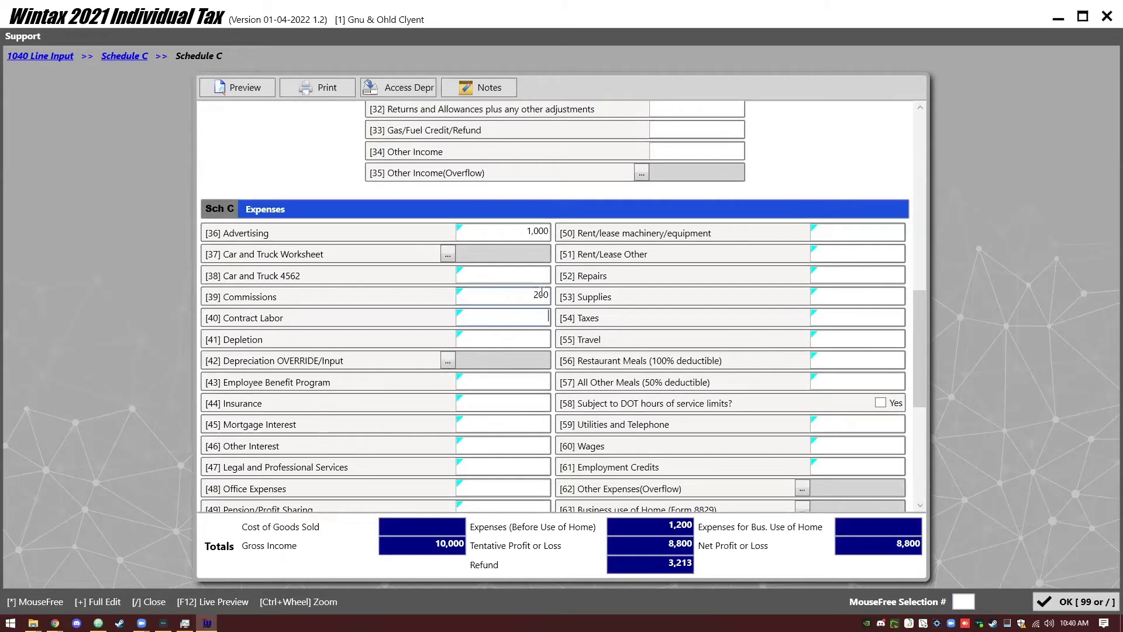
Step: Enter 400 as the Rent/Lease Other expense on Schedule C
click(849, 255)
text(400)
key(Tab)
Step: Move the 400 expense from Rent/Lease Other to Repairs on Schedule C
scroll(750, 305, down, 4)
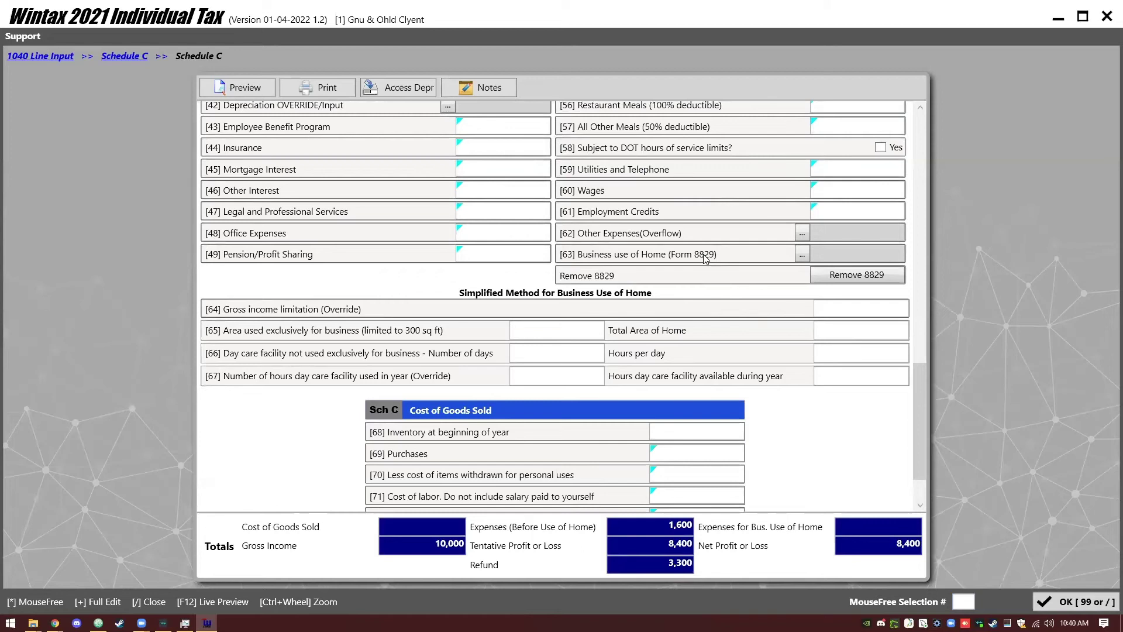
scroll(737, 251, up, 4)
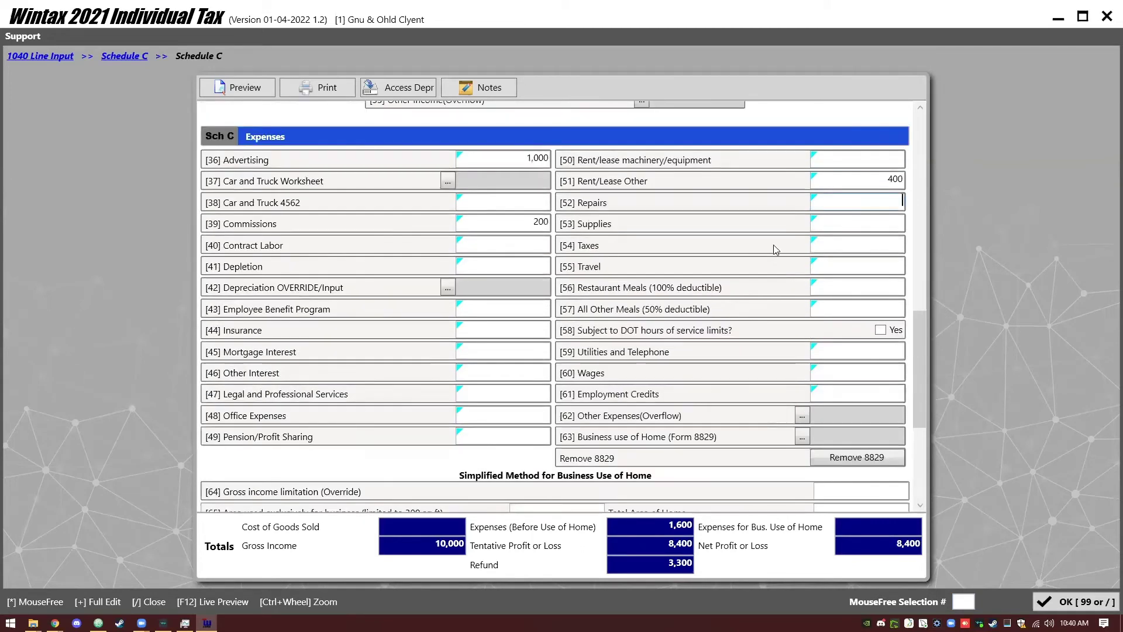
drag(880, 180, 921, 177)
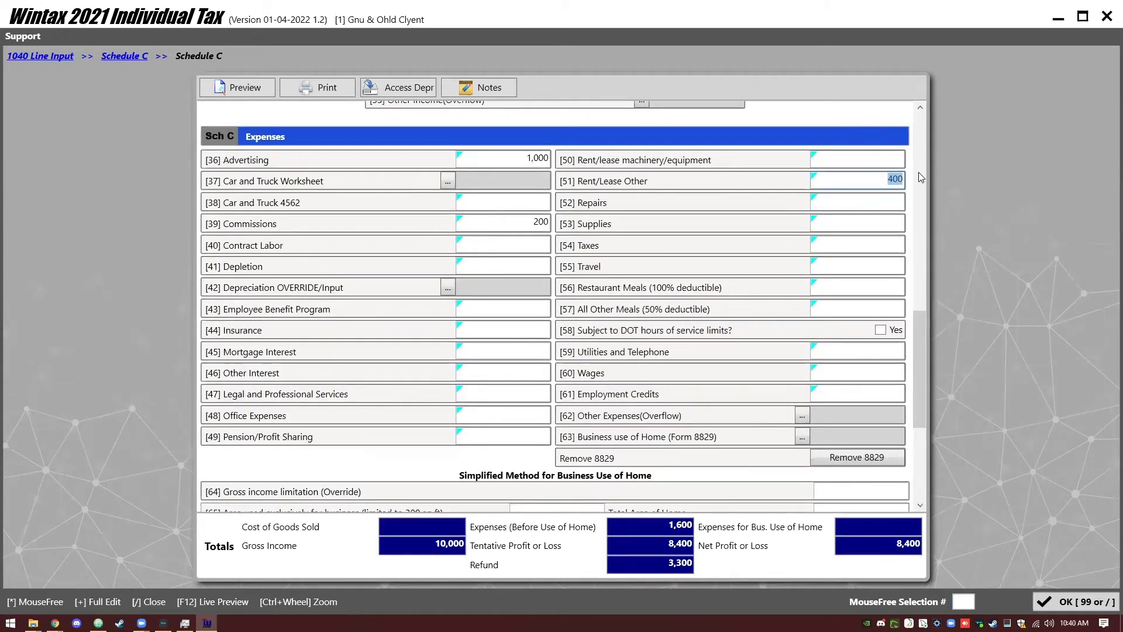
key(ctrl+x)
key(Tab)
key(ctrl+v)
key(Tab)
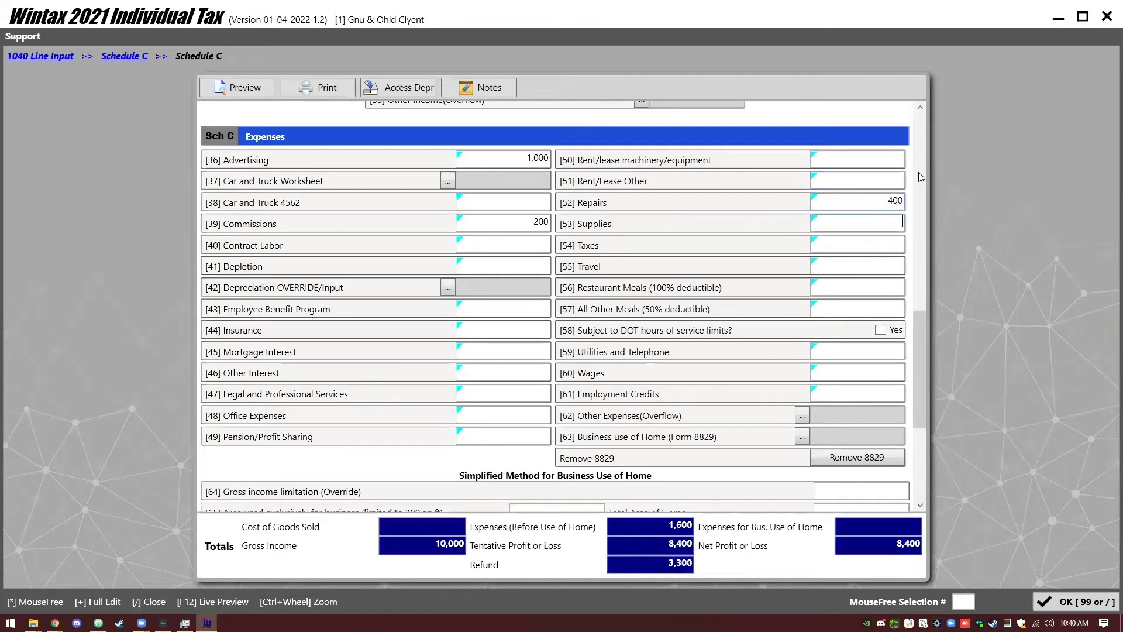
Step: View Schedule C's simplified home-use fields and the Form 8829 input for business use of home, and return to Schedule C
scroll(696, 301, down, 3)
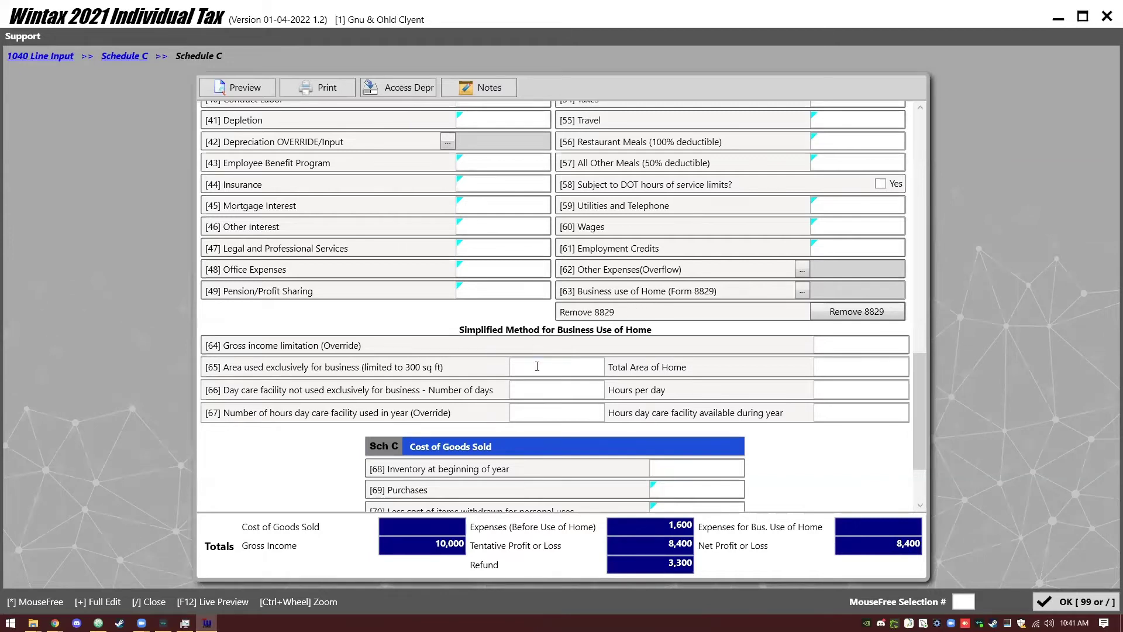
click(836, 361)
click(578, 368)
click(800, 296)
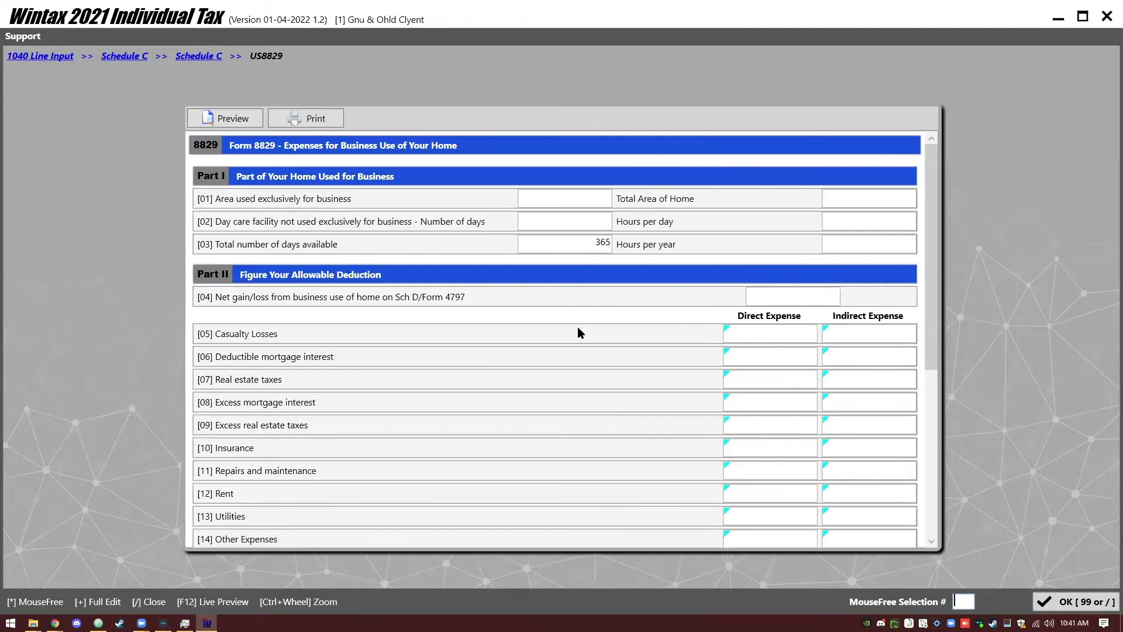
key(slash)
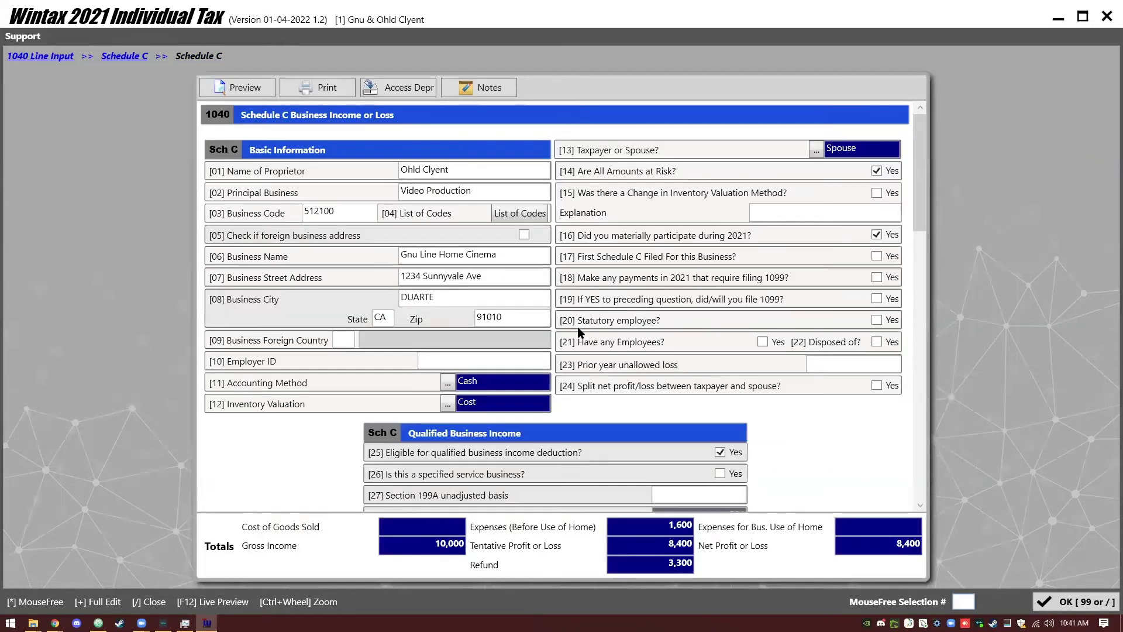
Step: Enter 300 as the area used exclusively for business under the simplified method for business use of home
scroll(612, 363, down, 12)
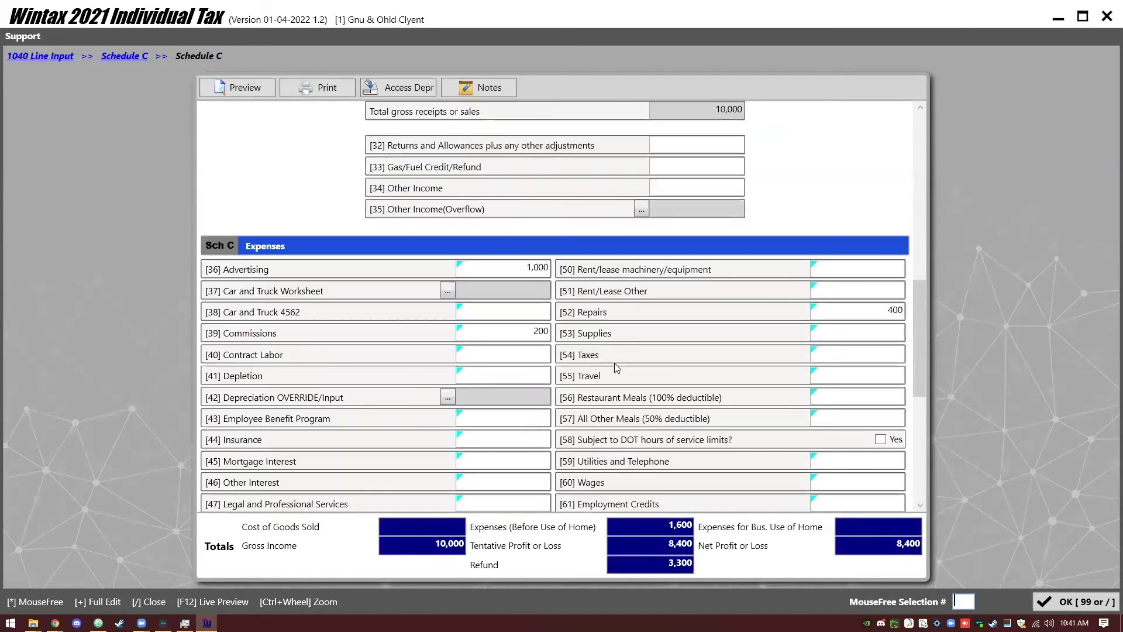
click(571, 260)
text(300)
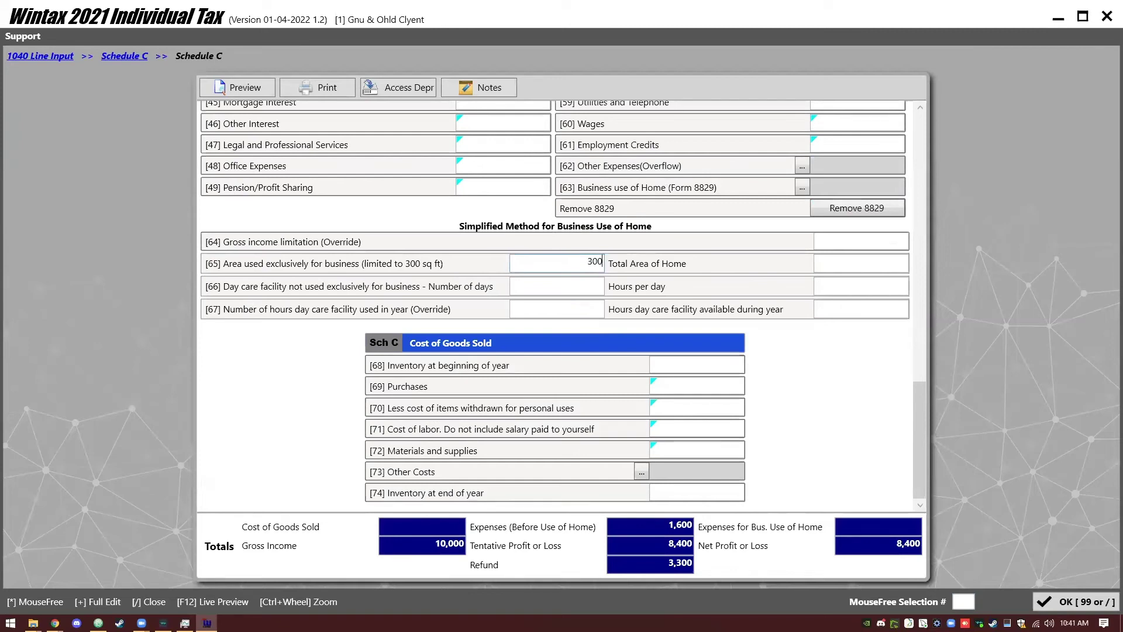
Step: Enter 1,500 as the total area of the home and remove Form 8829 from Schedule C
key(Tab)
text(1,500)
key(Tab)
click(848, 211)
click(609, 352)
Step: Close Schedule C, dismiss the Schedule C prior year recall list, and return to the 1040 line input
key(slash)
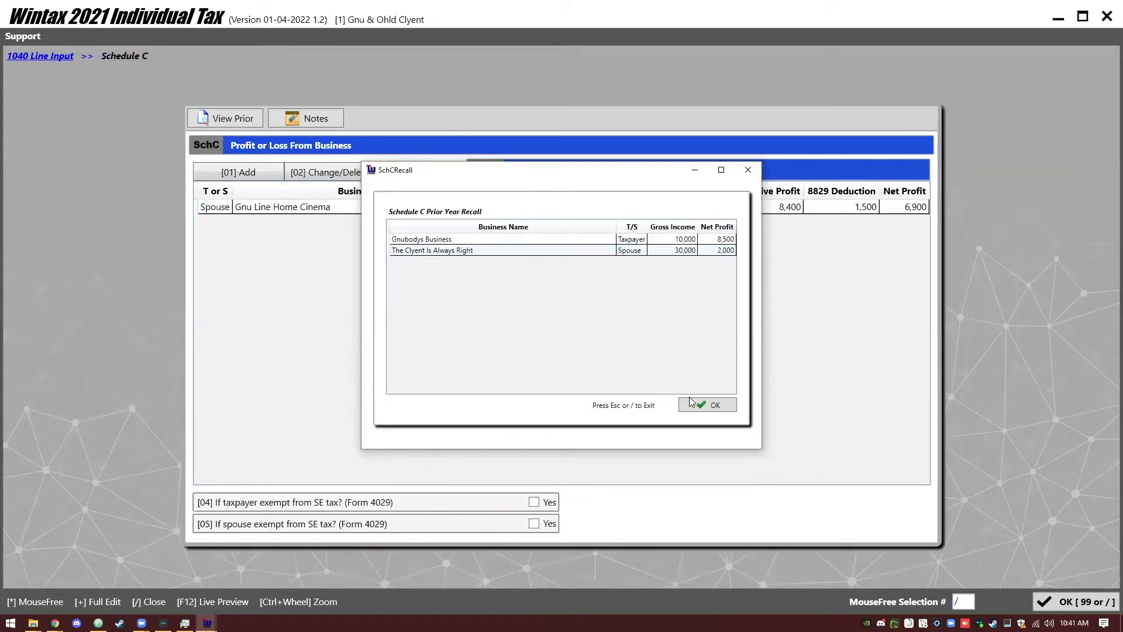
click(693, 404)
key(slash)
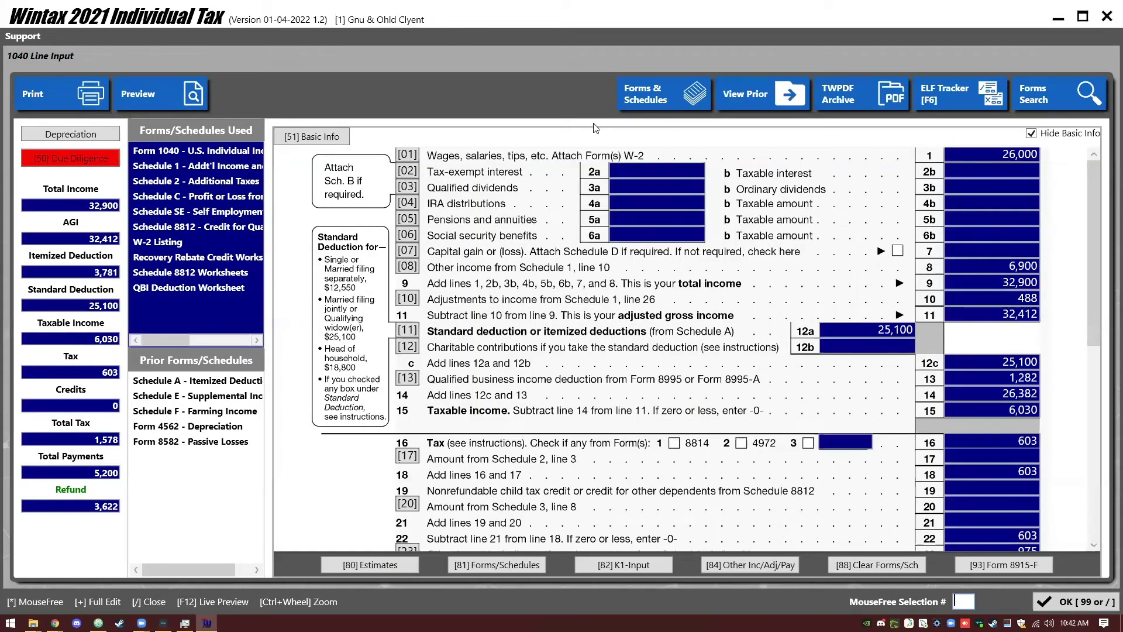
Step: Add Form 2441 for child and dependent care with all eligible dependents carried from Basic Information, and return to the forms list
click(659, 96)
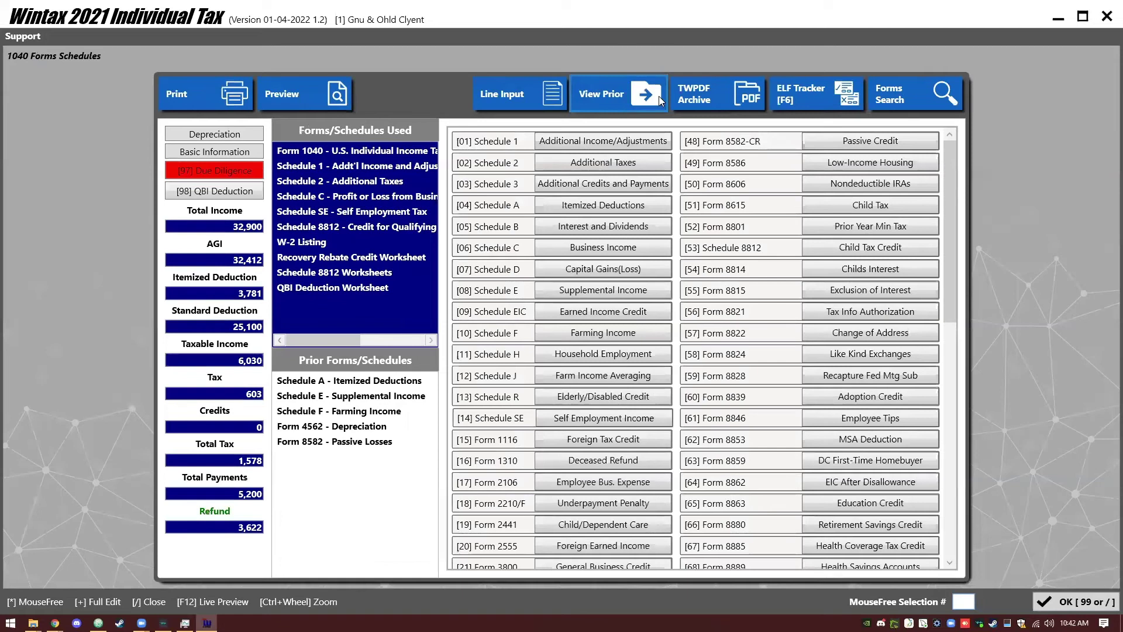
scroll(779, 277, down, 4)
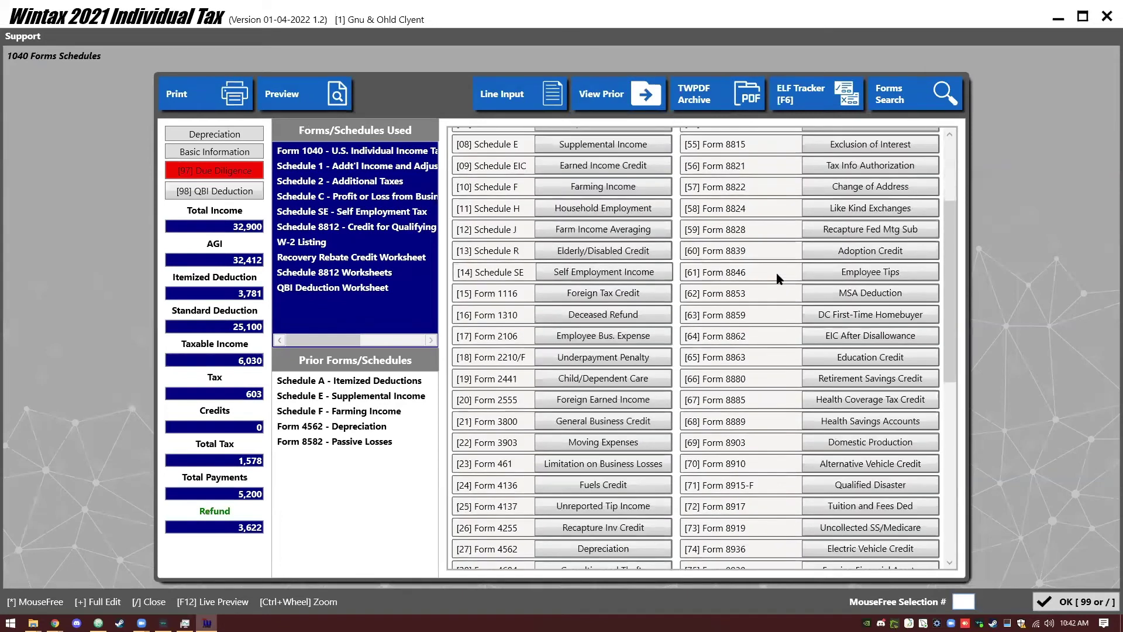
scroll(779, 277, down, 2)
click(632, 345)
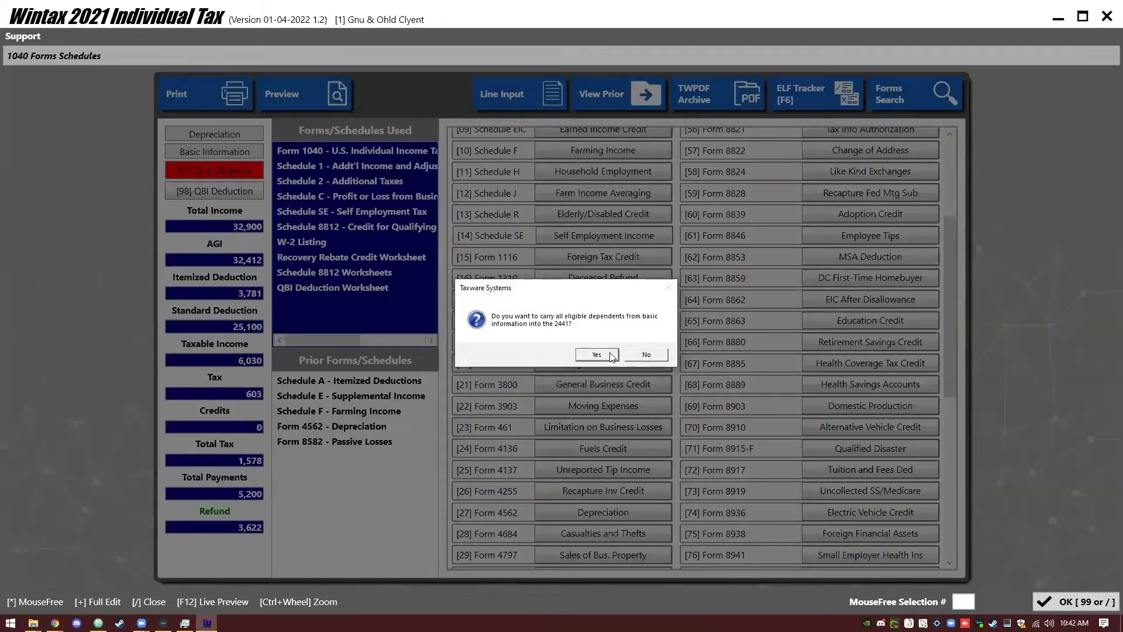
click(609, 356)
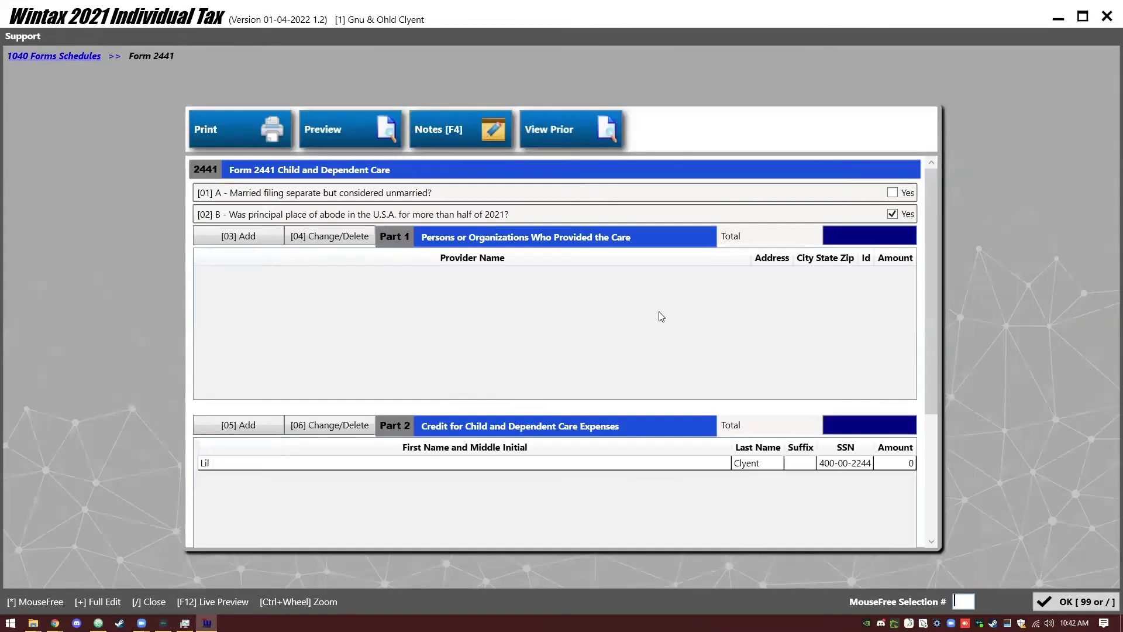
key(slash)
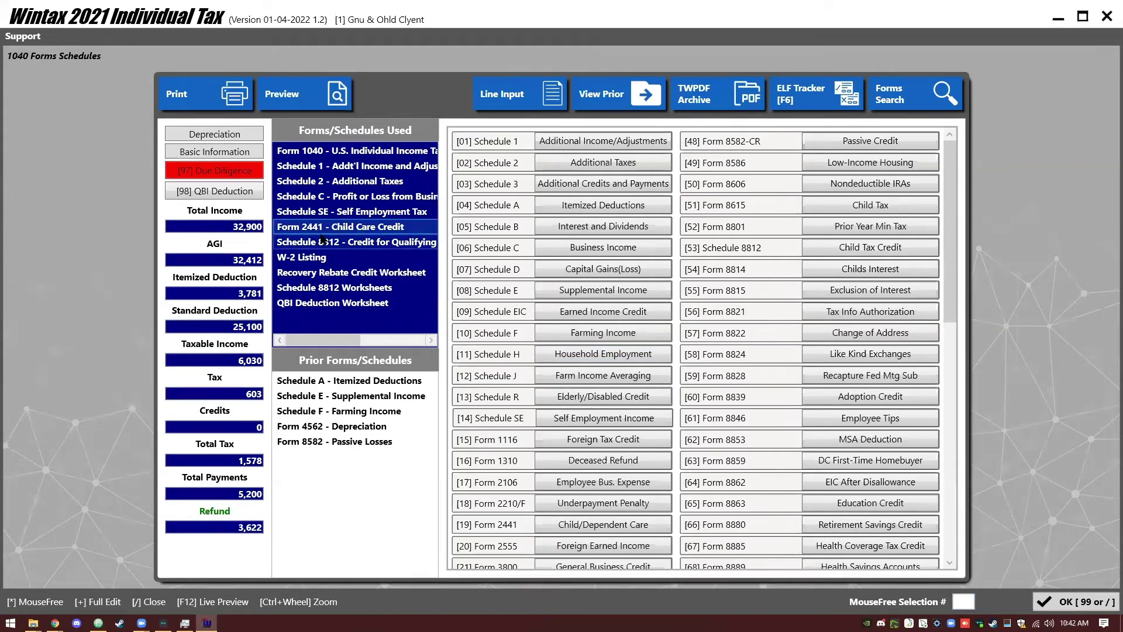
Step: From the 1040 line input, clear Form 2441 from the return and leave the clearable forms list
scroll(777, 242, down, 9)
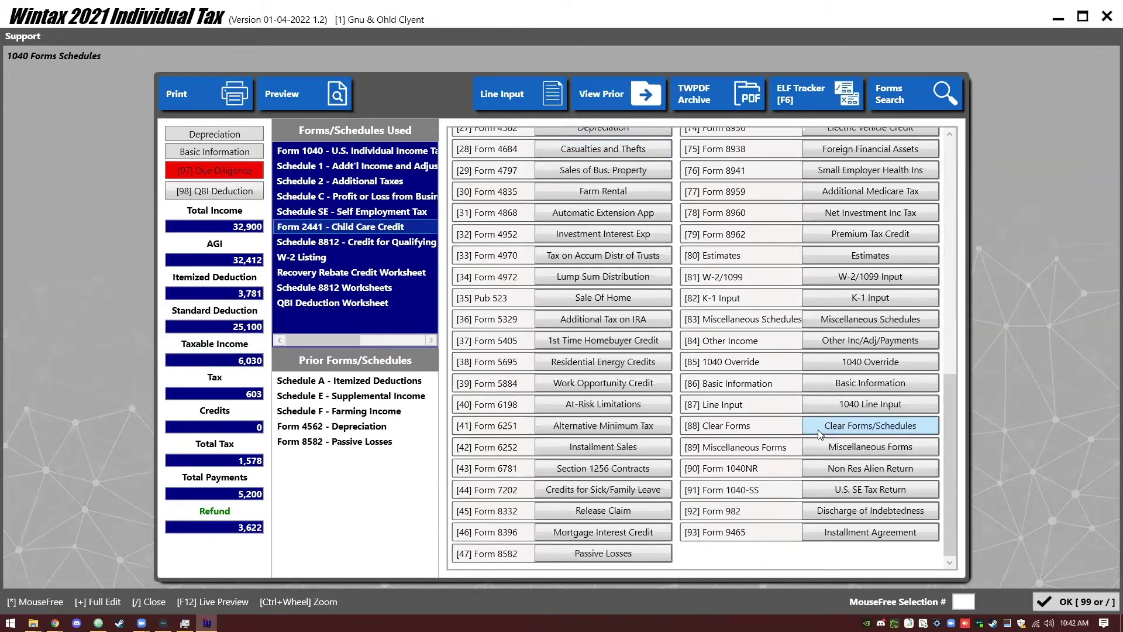
click(542, 94)
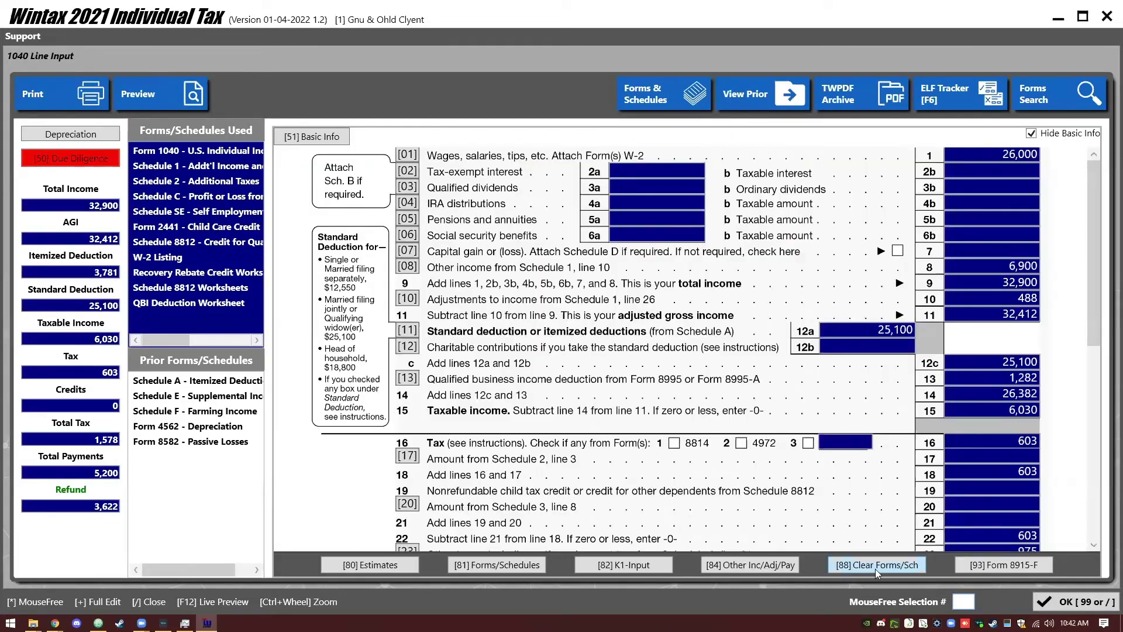
click(901, 565)
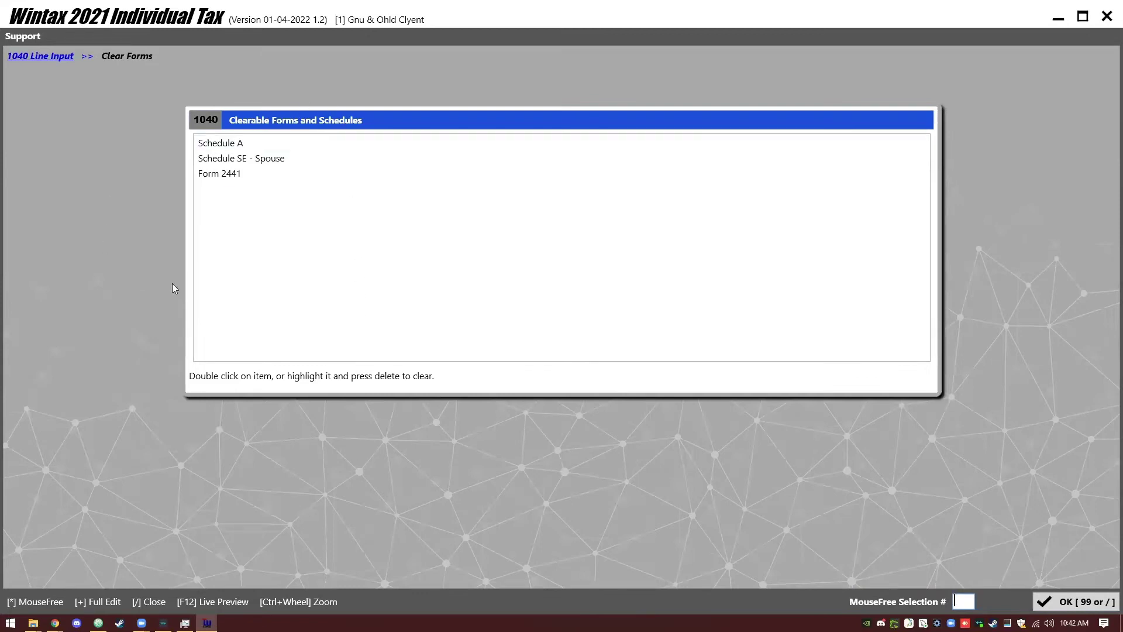
double_click(223, 174)
key(slash)
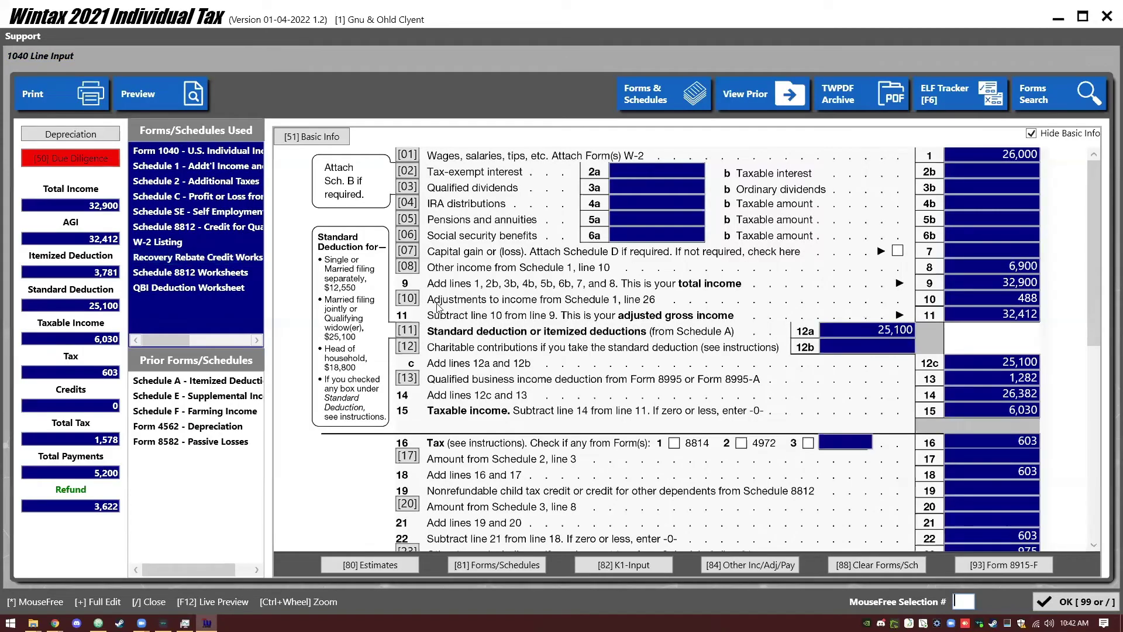
Step: Exit the 1040 line input, agree to access Schedule EIC, and carry the dependent data over from Basic Information
key(alt+Tab)
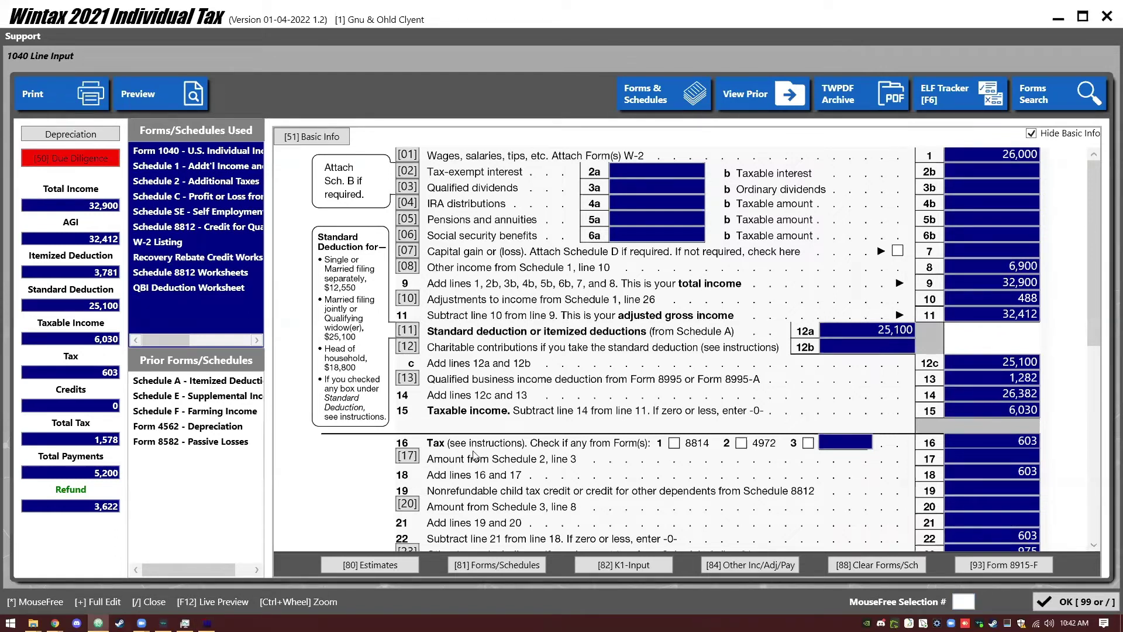
click(545, 372)
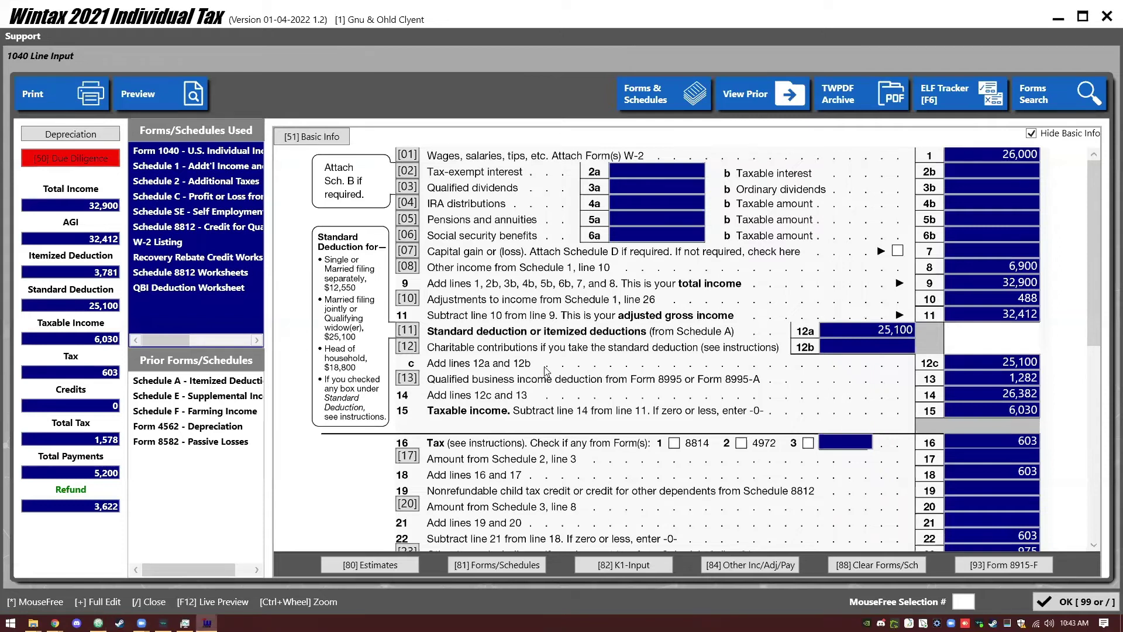
click(1053, 603)
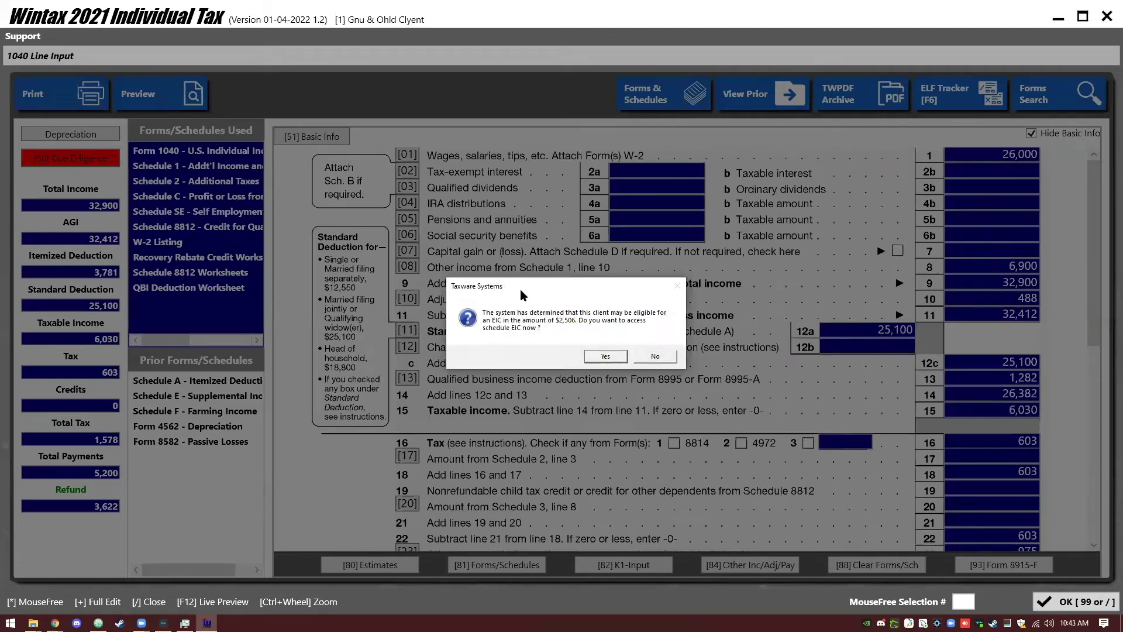
drag(521, 289, 516, 271)
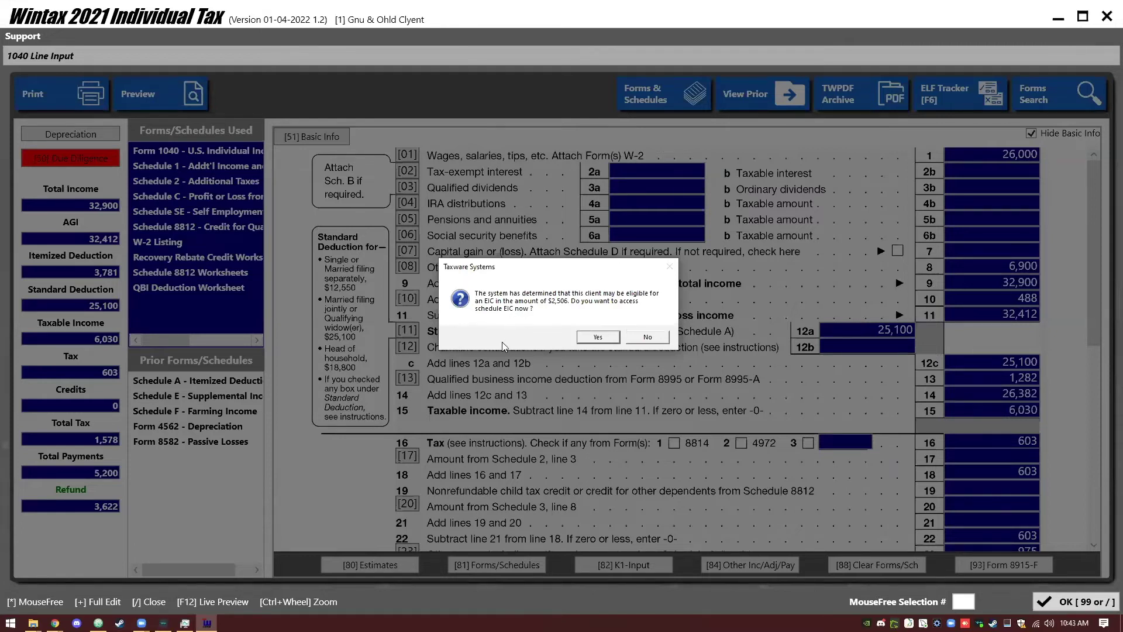
drag(539, 273, 544, 283)
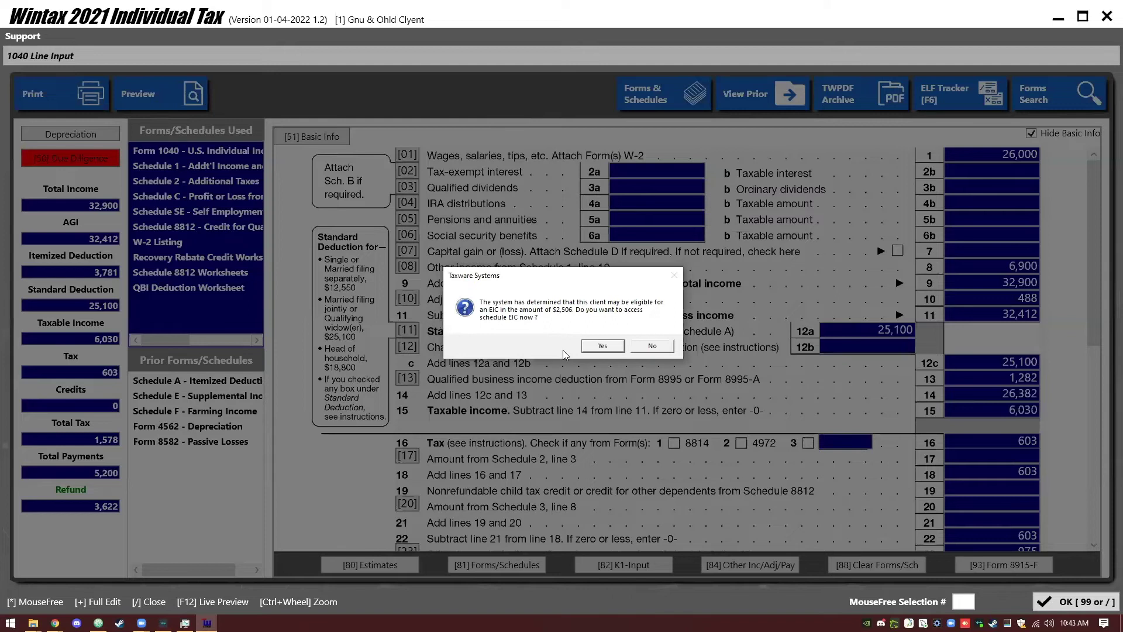
click(602, 346)
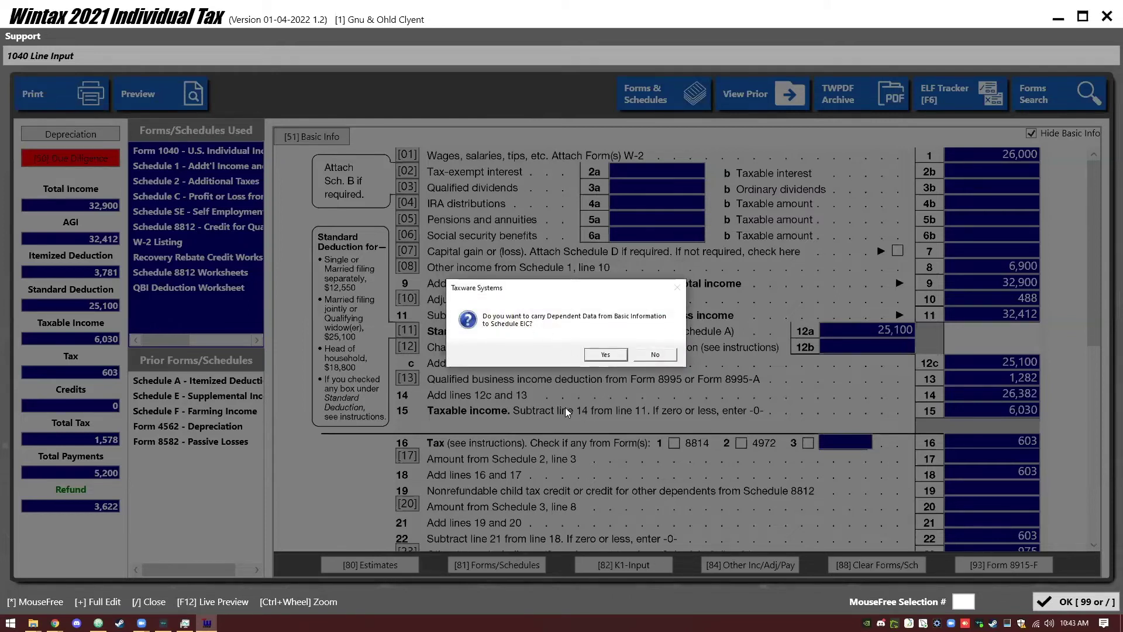
click(621, 353)
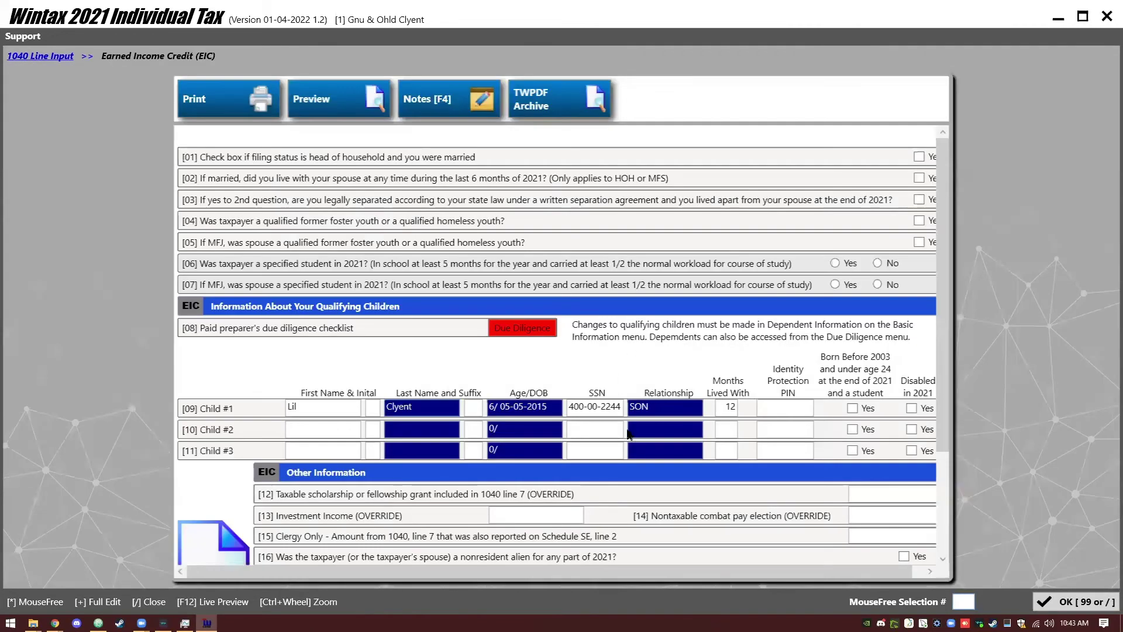
Step: Set the 2019 earned income on Schedule EIC to 5000
scroll(626, 433, down, 3)
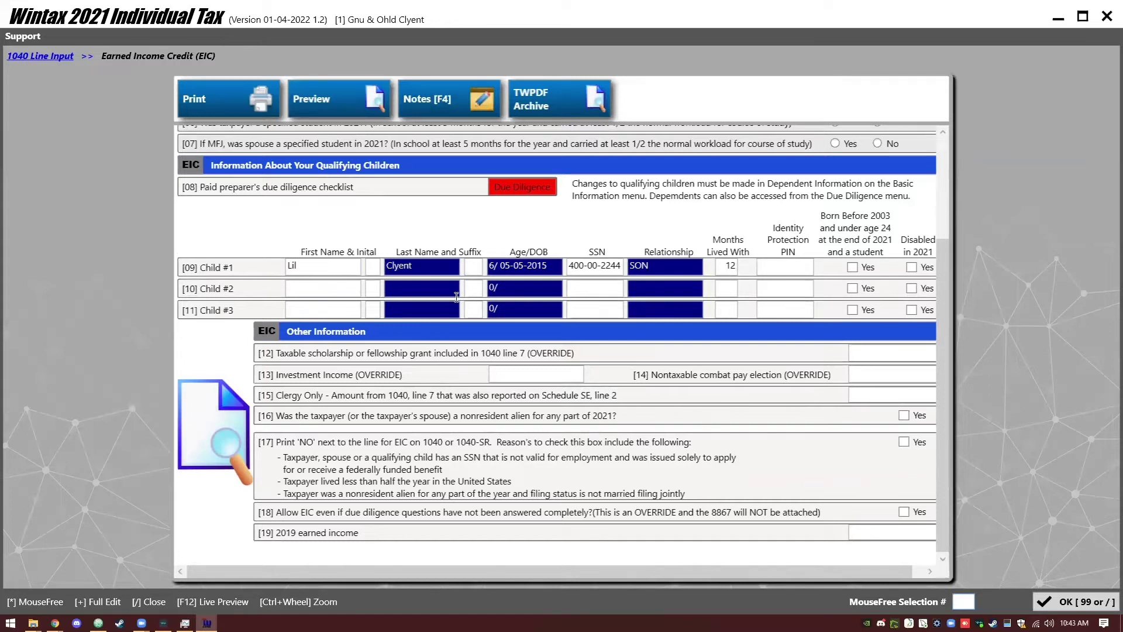
scroll(474, 430, up, 3)
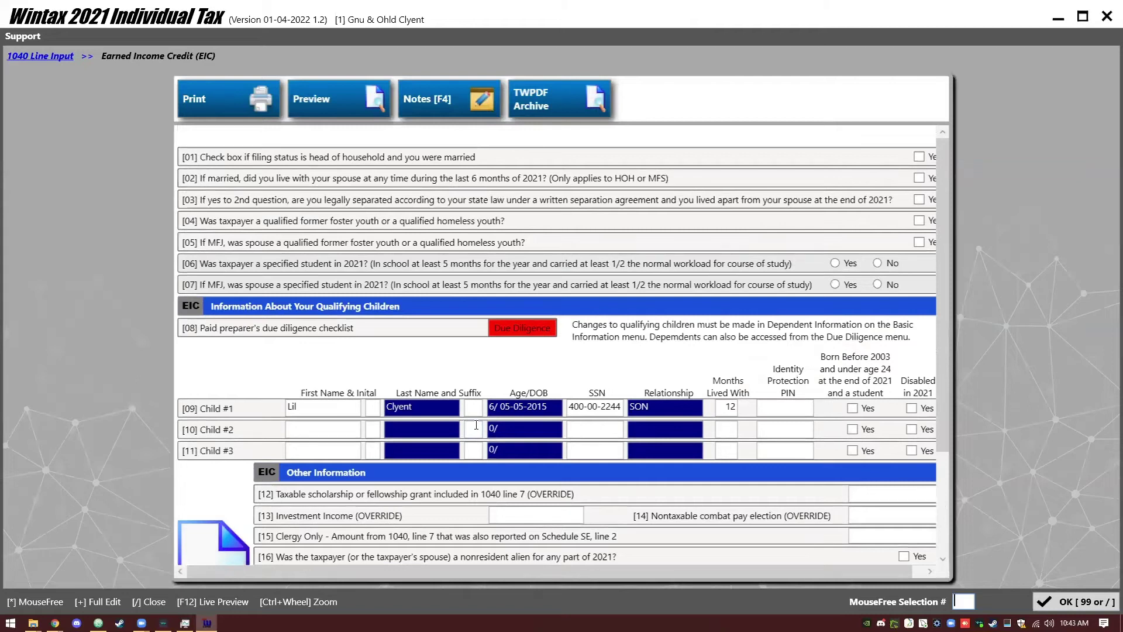
scroll(465, 350, down, 3)
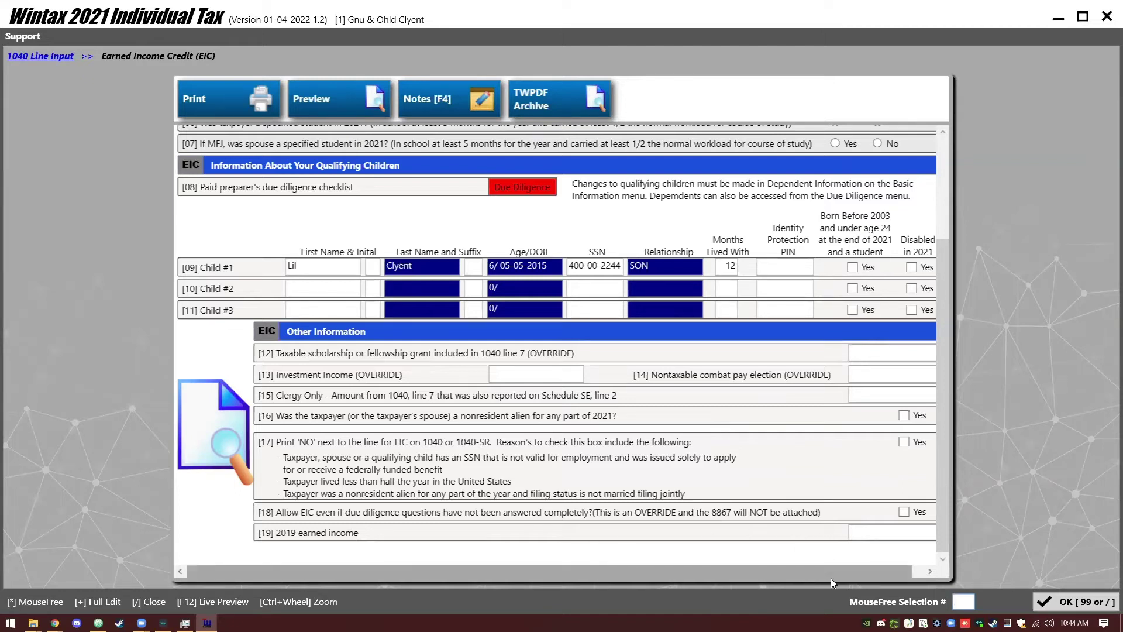
drag(830, 576, 842, 576)
click(876, 532)
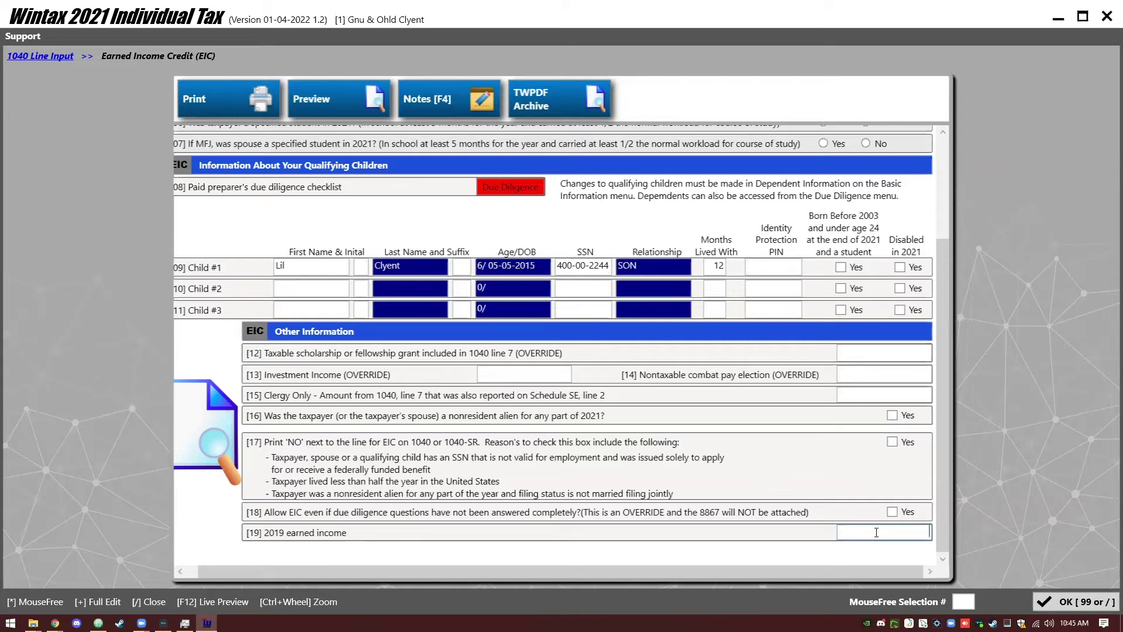
text(5000)
key(Tab)
drag(606, 567, 497, 585)
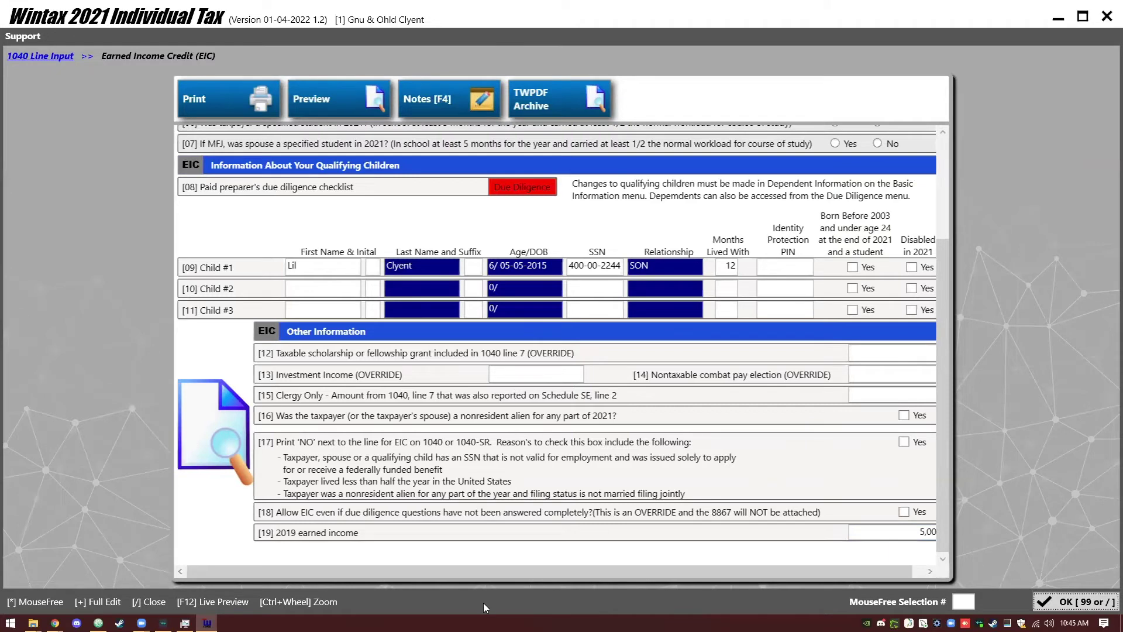
Step: Leave Schedule EIC and its due diligence questions unanswered, decline carrying dependent data over, and return to the 1040 line input
scroll(458, 462, up, 3)
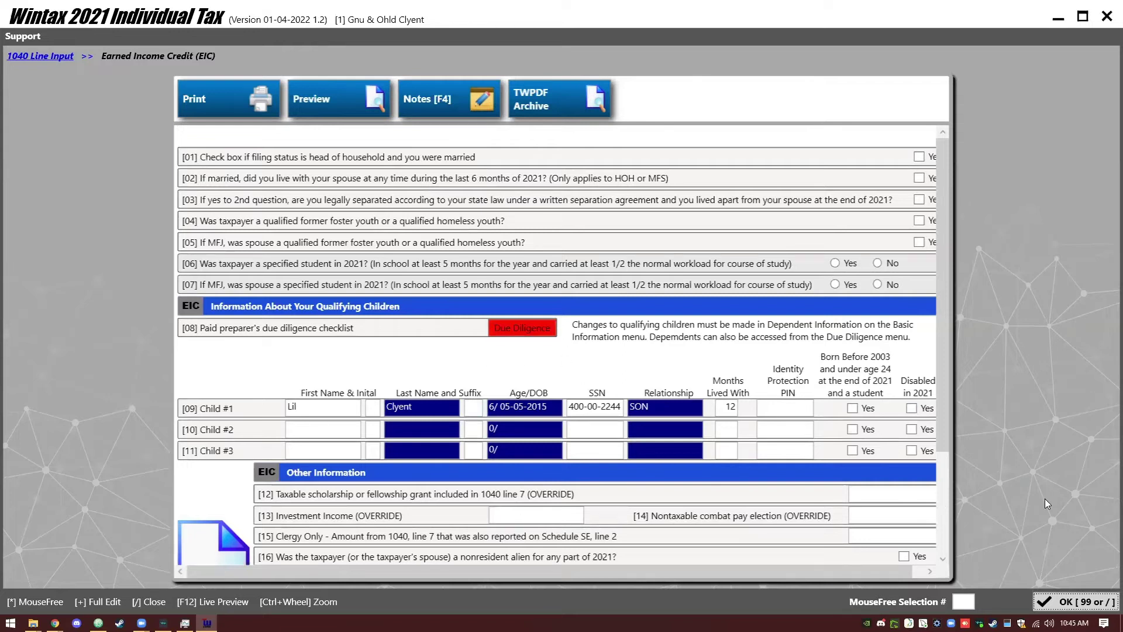
click(1050, 608)
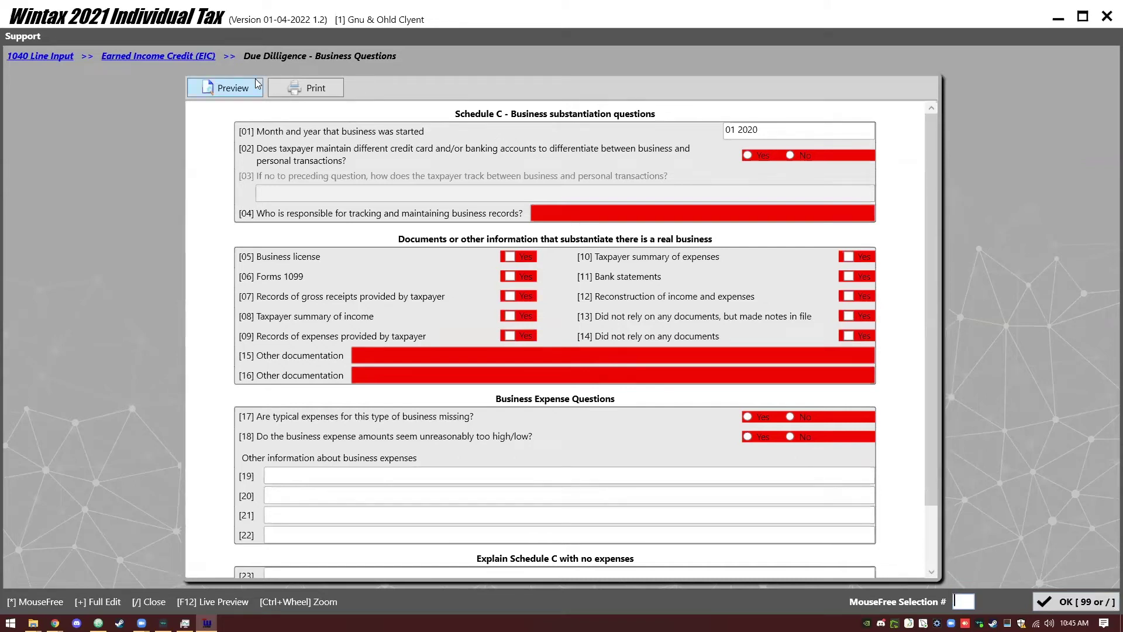
click(1063, 608)
click(1063, 609)
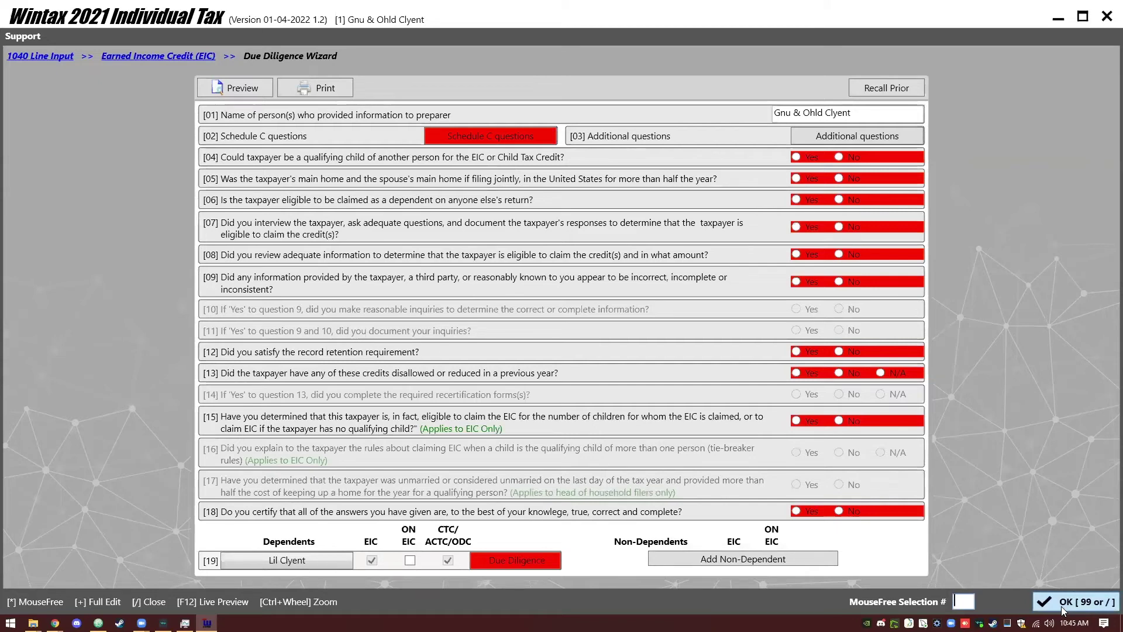
click(1063, 608)
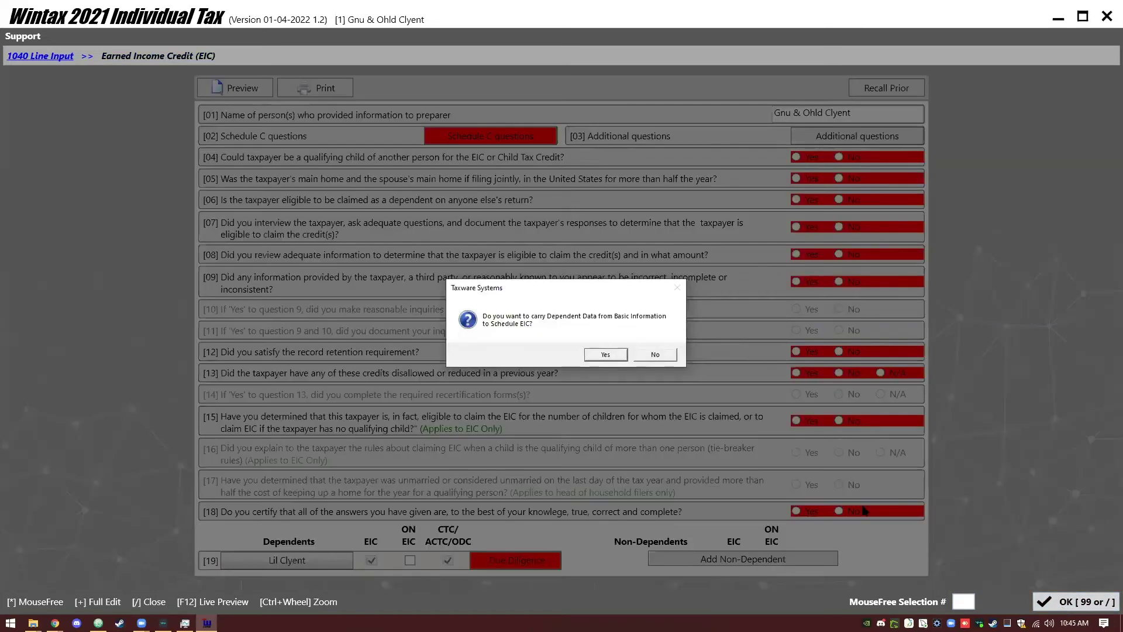
click(656, 359)
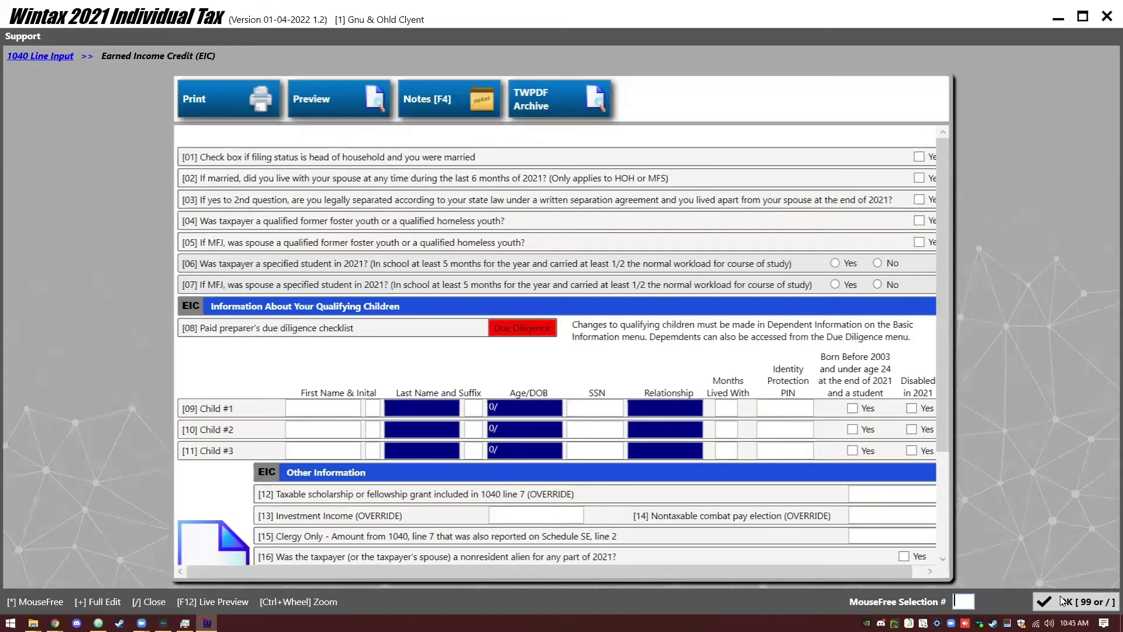
click(1063, 604)
click(572, 331)
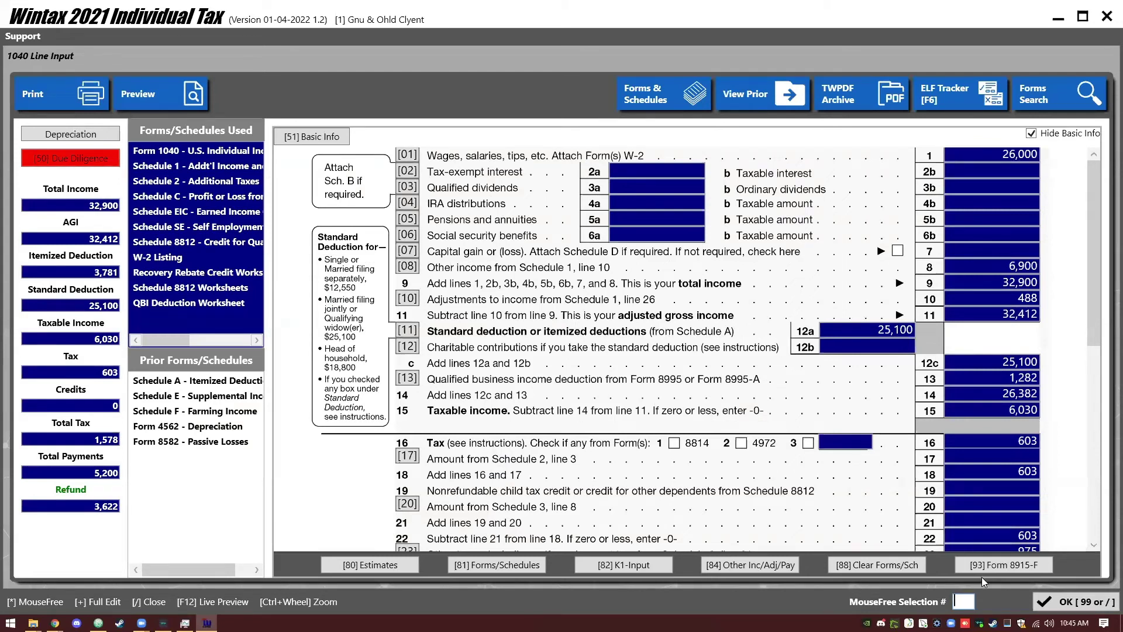
Step: Exit the line input, agree to access due diligence, and recall the prior-year answers in the Due Diligence Wizard
click(1081, 597)
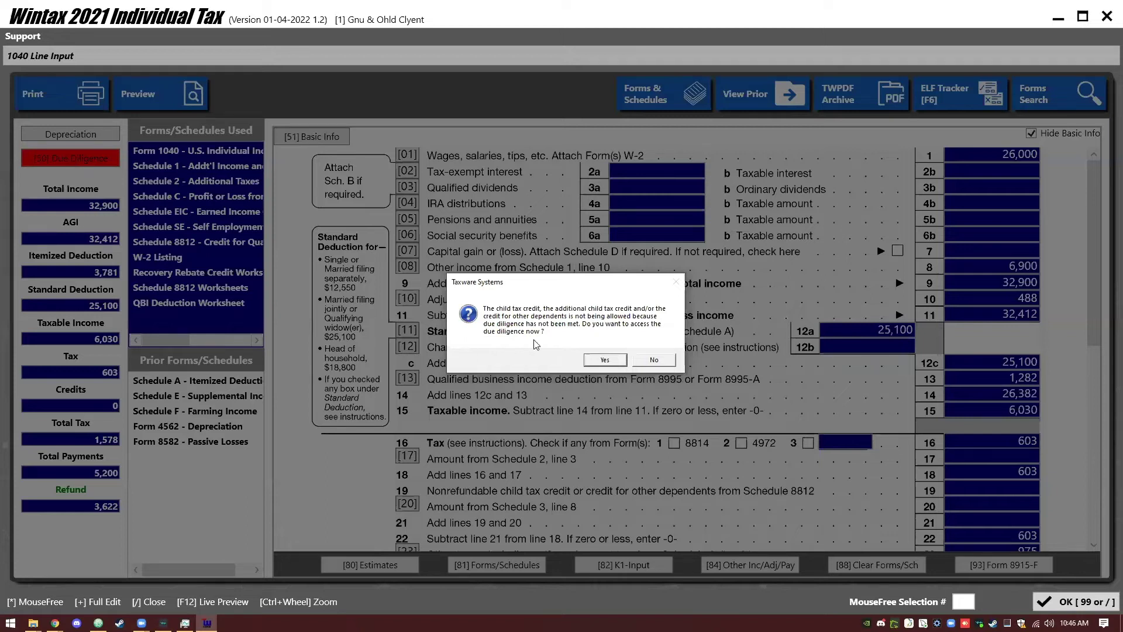
click(606, 360)
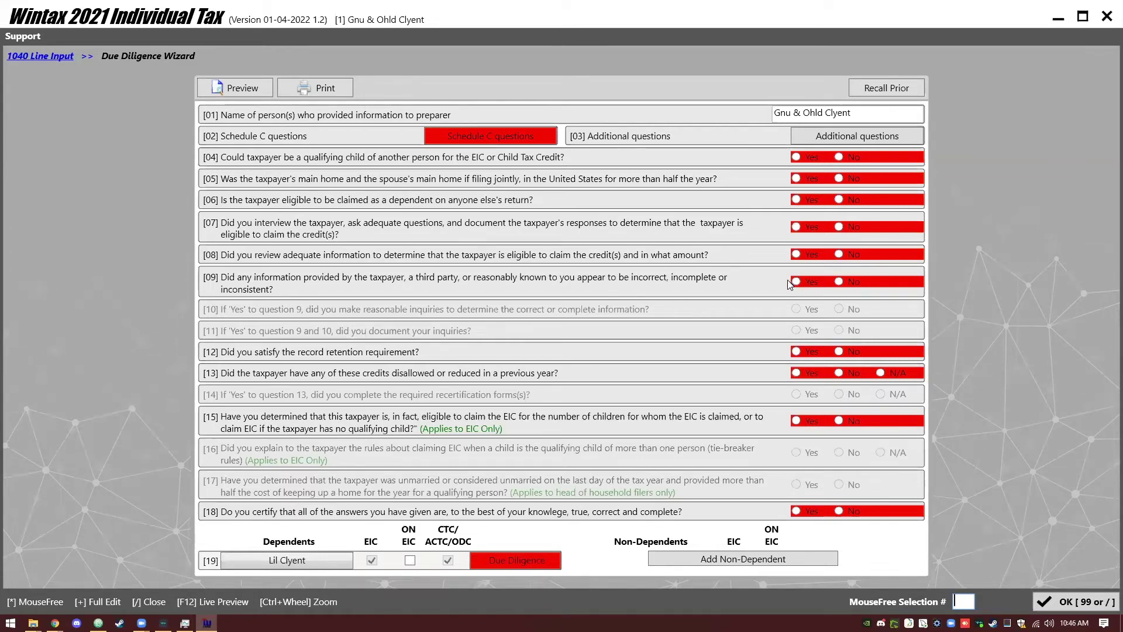
click(897, 88)
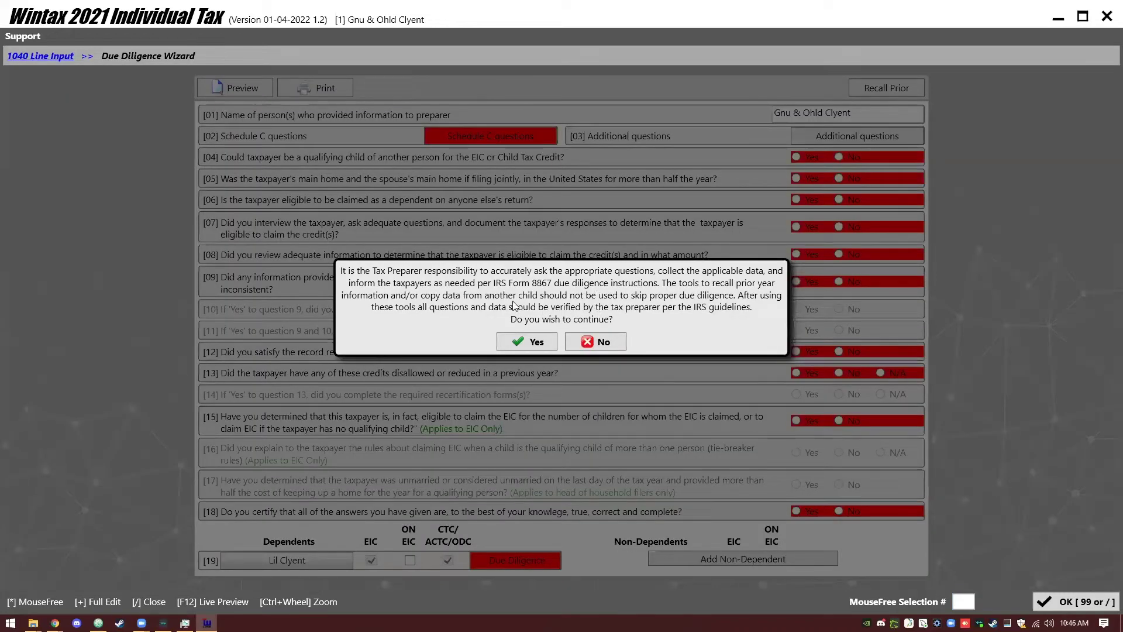
click(523, 343)
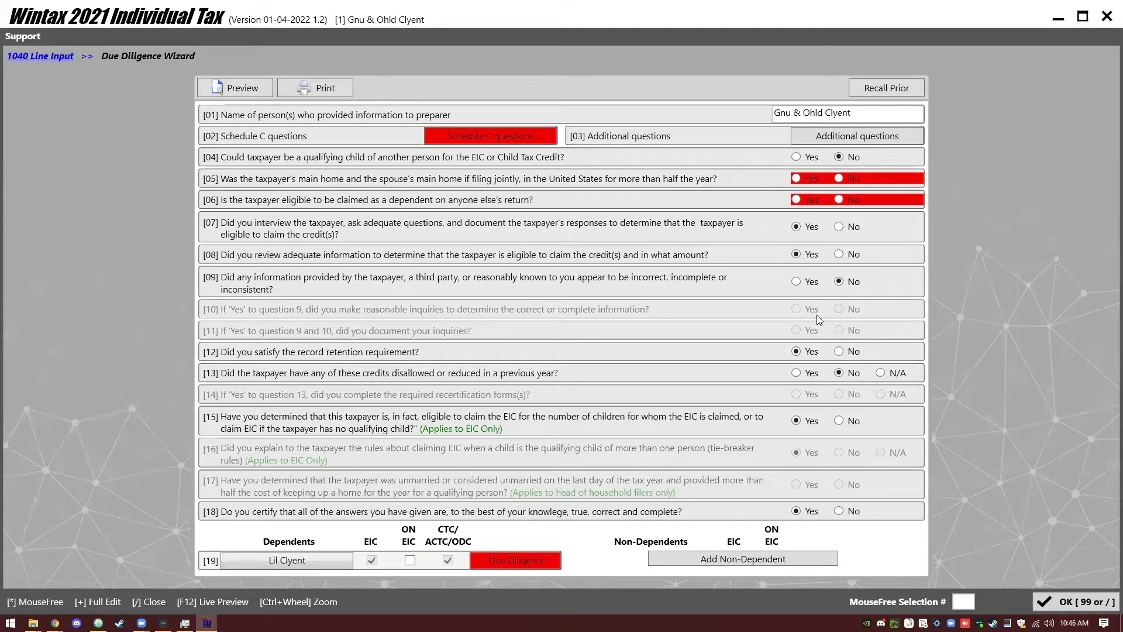
Step: Answer Yes to the U.S. main home question and No to the claimed-as-dependent question, and mark the dependent as ON EIC
click(807, 179)
click(840, 200)
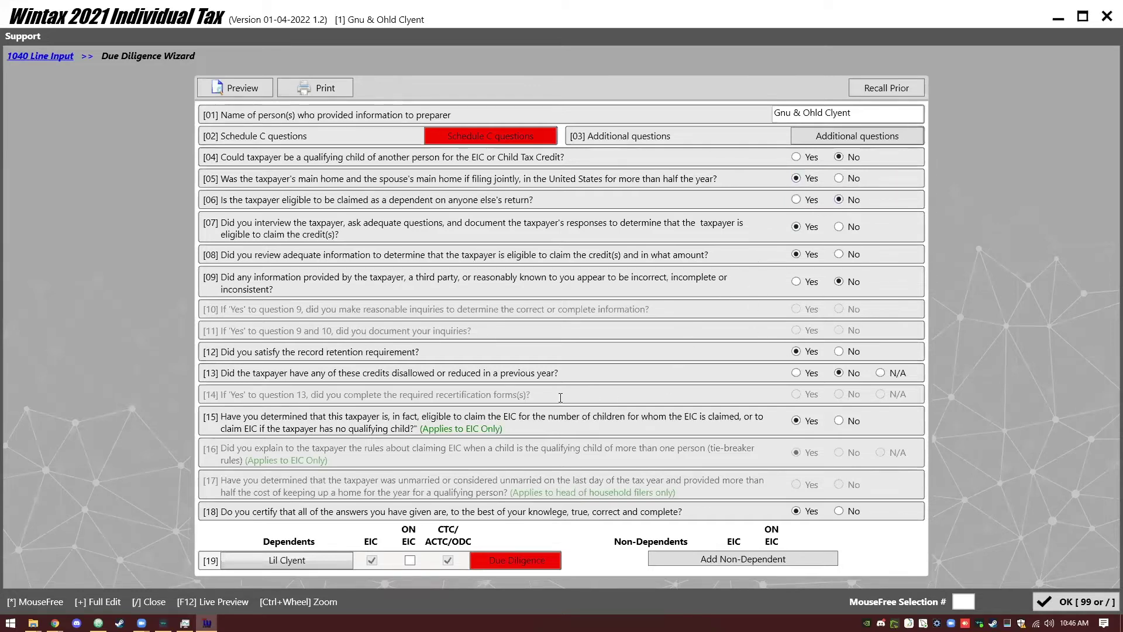
click(410, 560)
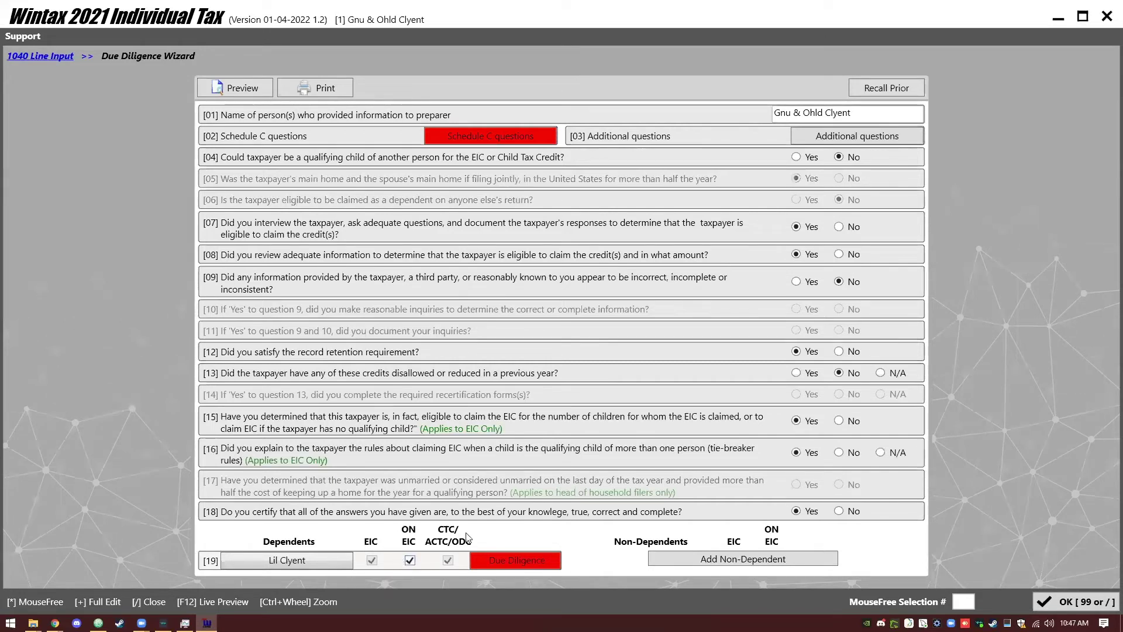
Step: Recall the prior-year answers in the dependent's due diligence form and return to the Due Diligence Wizard
click(519, 559)
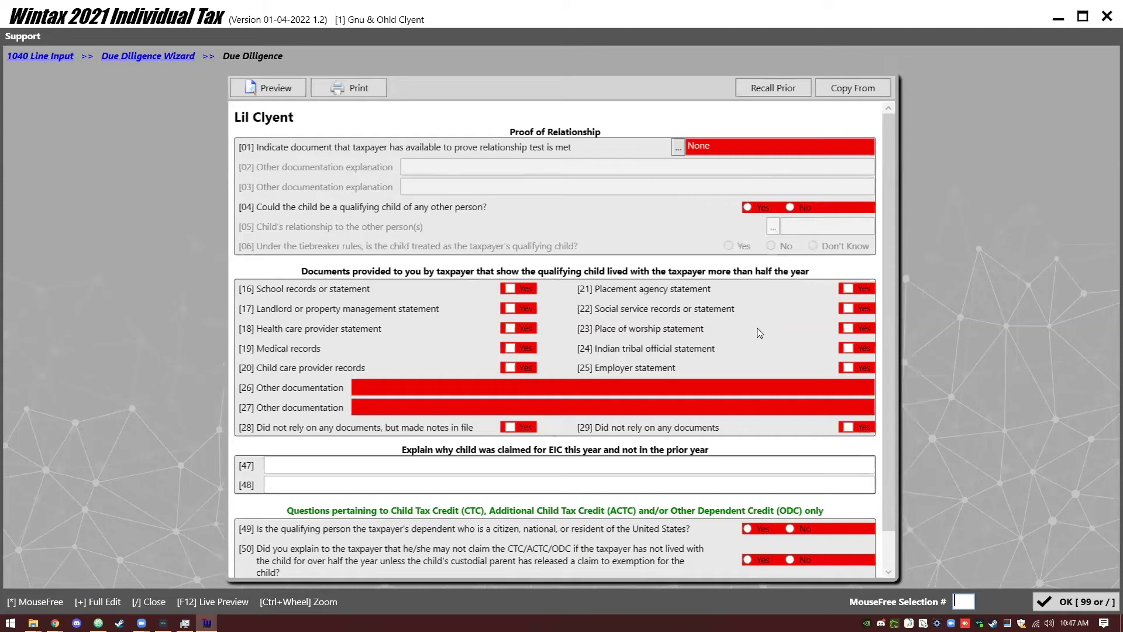
click(773, 88)
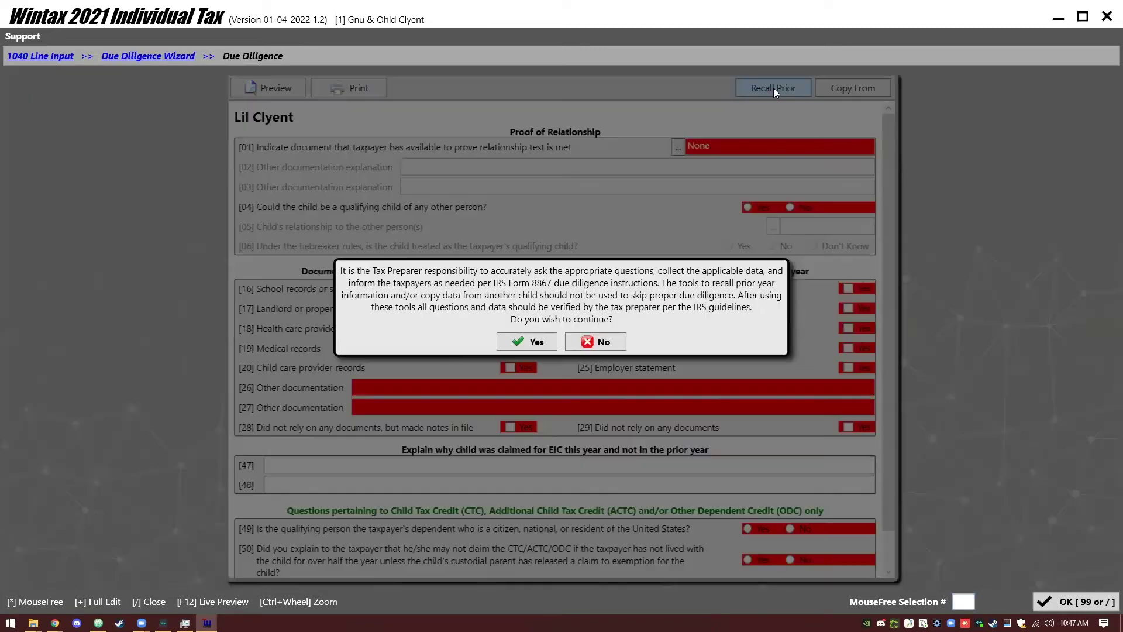
click(534, 342)
scroll(673, 293, down, 1)
scroll(676, 299, up, 1)
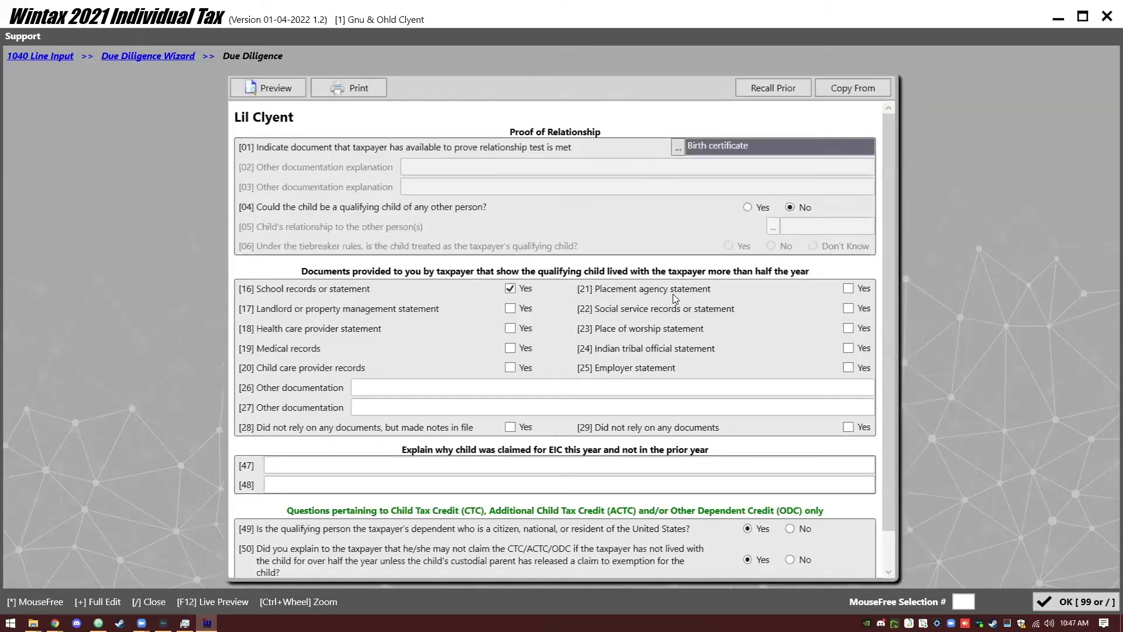
key(slash)
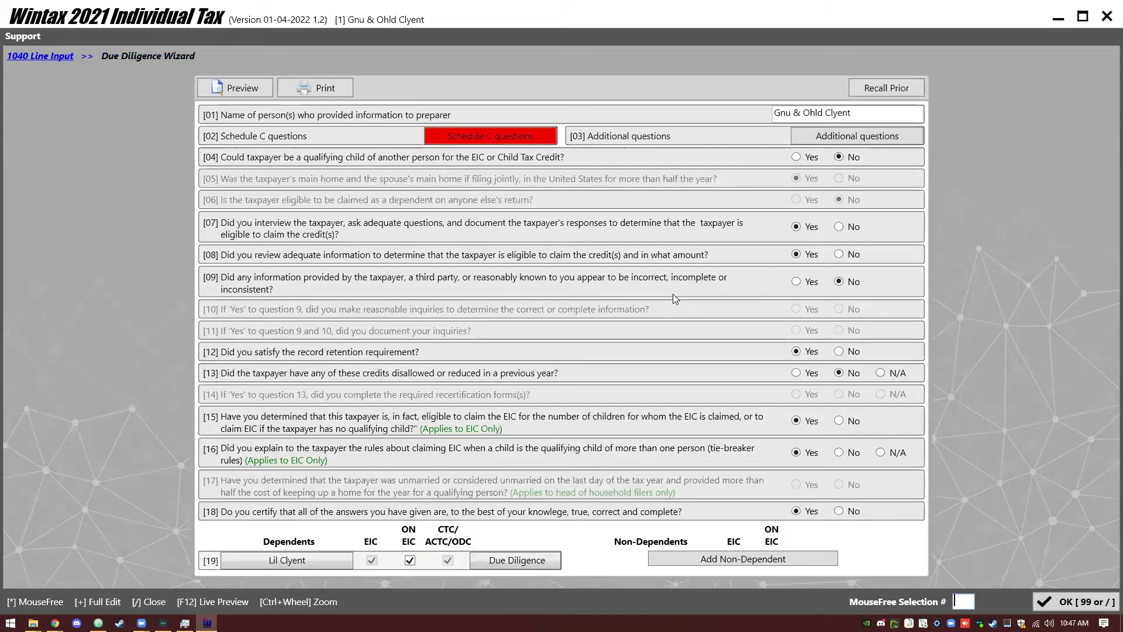
Step: In the Schedule C questions, answer Yes to separate accounts, No to missing typical expenses and unreasonable expense amounts, and mark Business license as substantiation
click(483, 143)
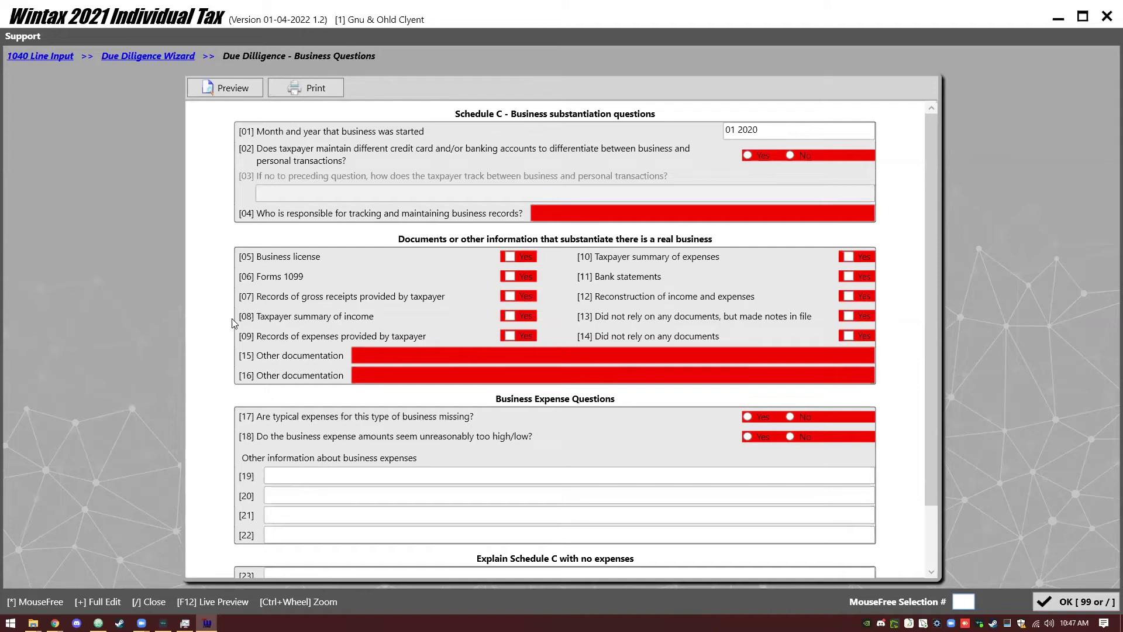
text(y)
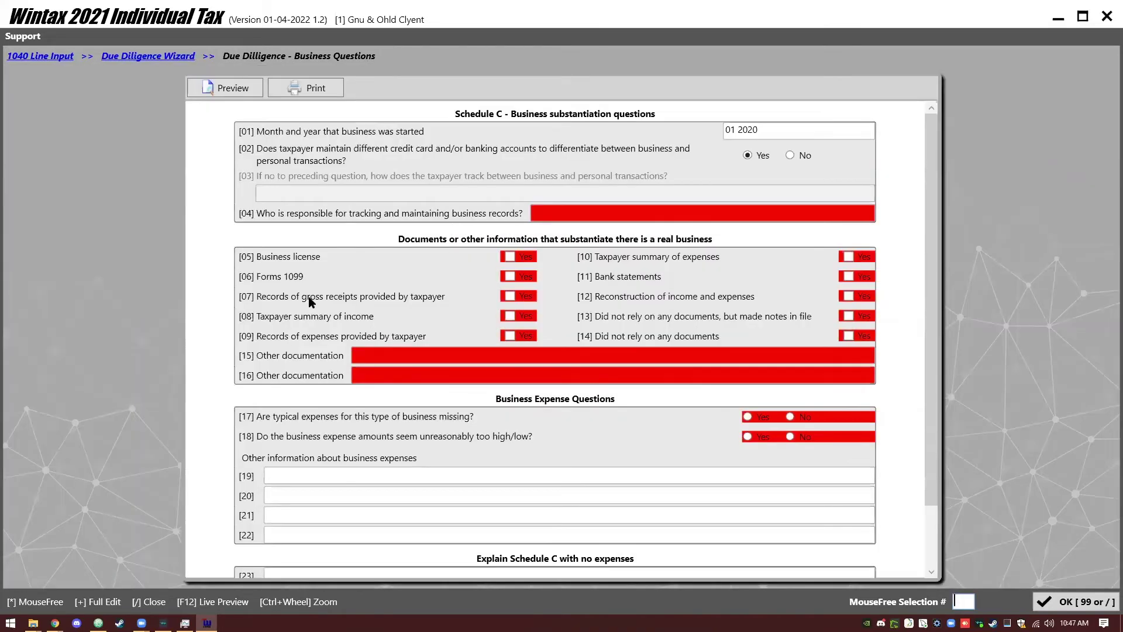
text(7n18n5y04)
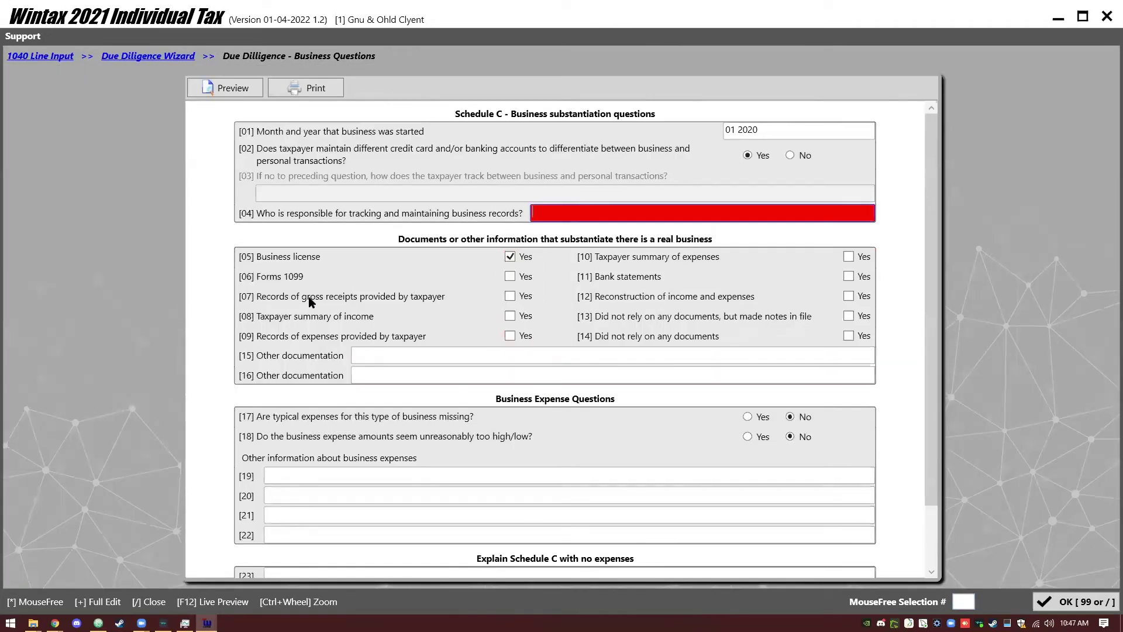
Step: Enter the taxpayer's name as the person responsible for tracking and maintaining business records and return to the Due Diligence Wizard
text(G)
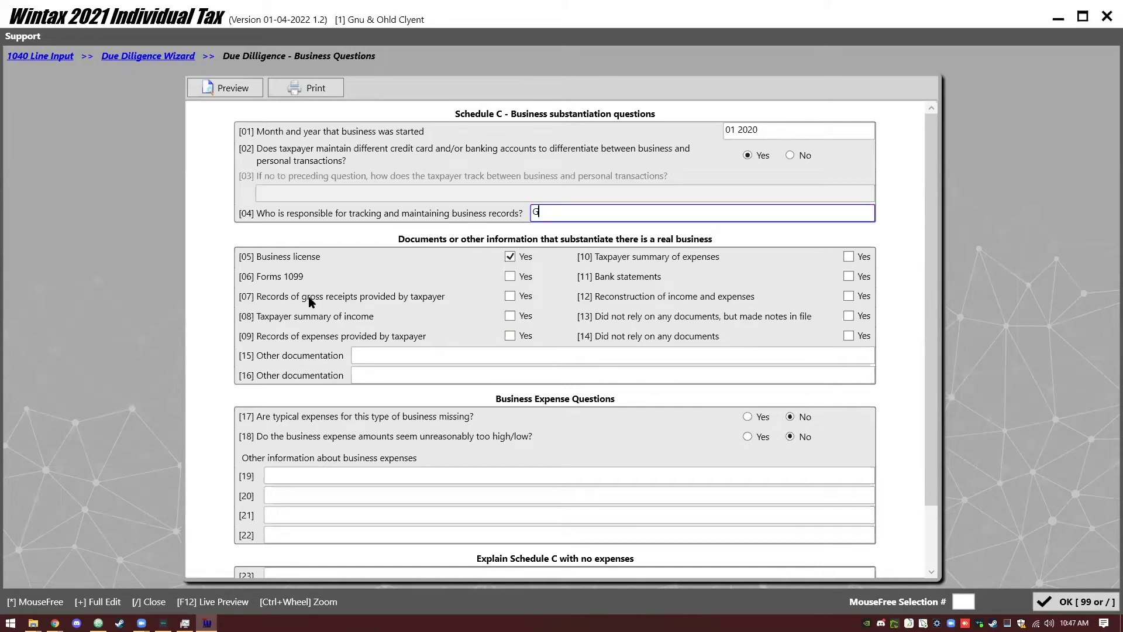
text(nu Clyent)
key(Return)
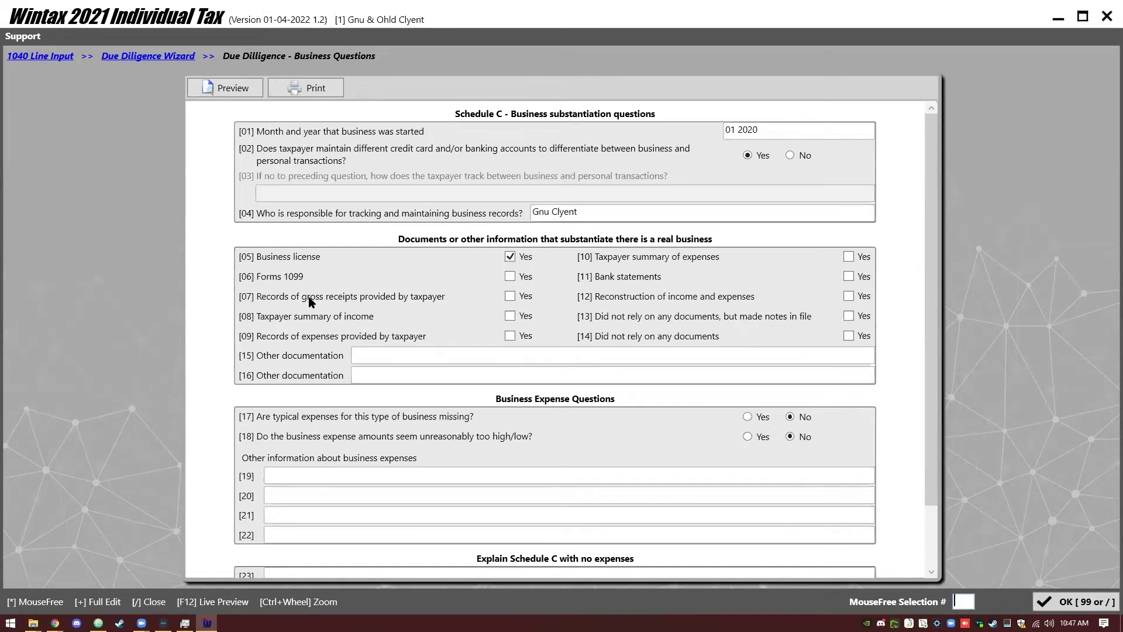
scroll(400, 331, down, 2)
scroll(405, 333, up, 2)
key(slash)
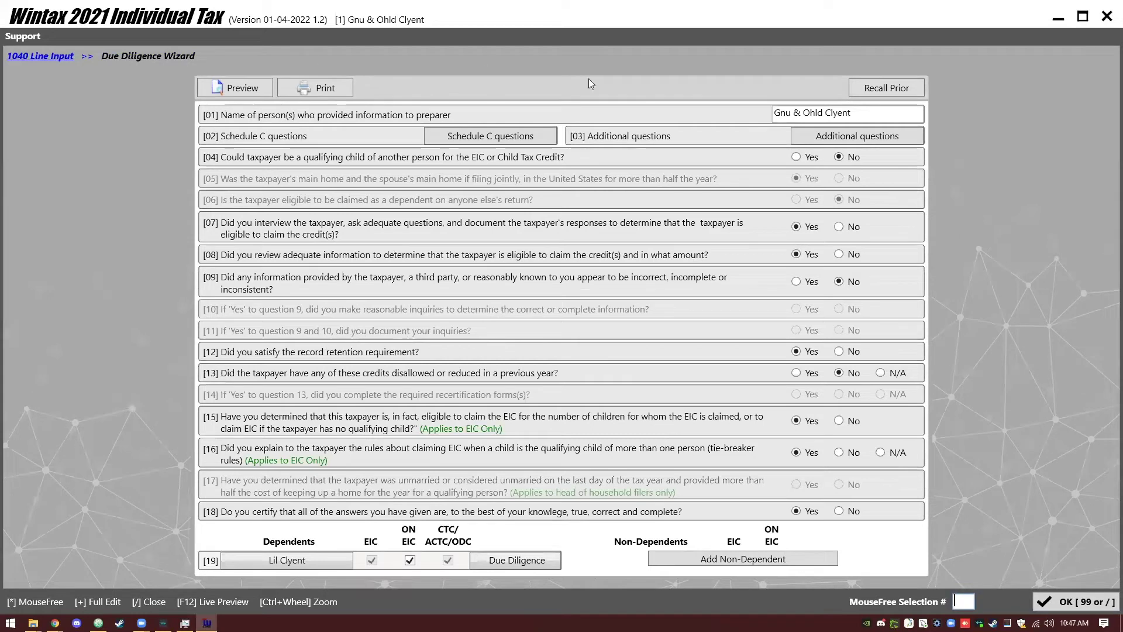
Step: Recheck the Schedule C business questions and close the Due Diligence Wizard, returning to the 1040 line input
click(538, 138)
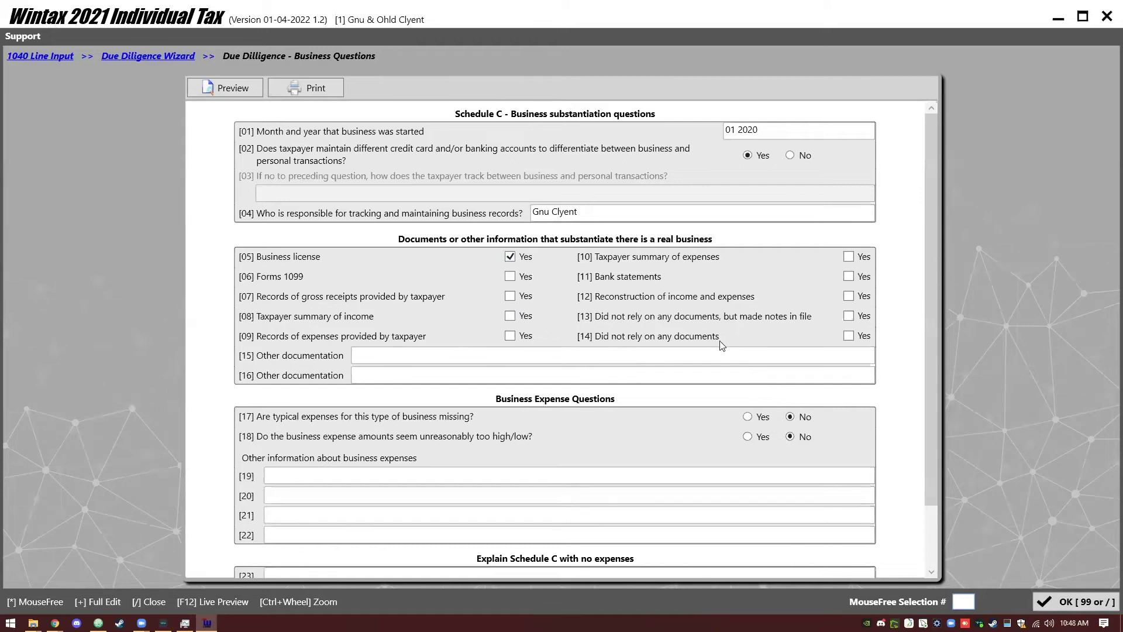
key(slash)
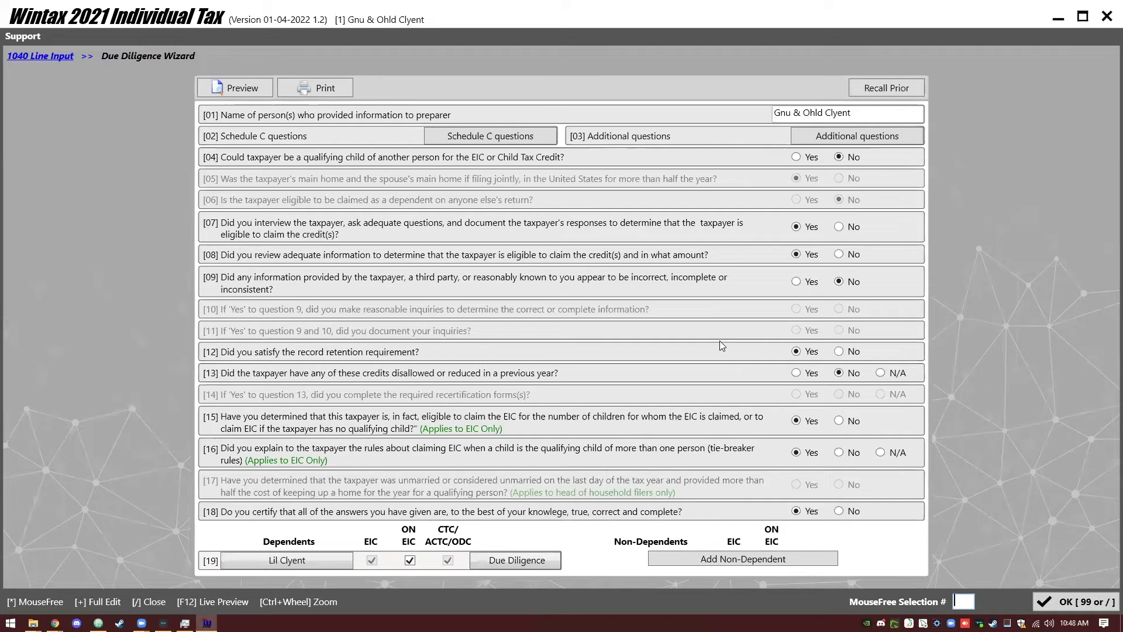
key(slash)
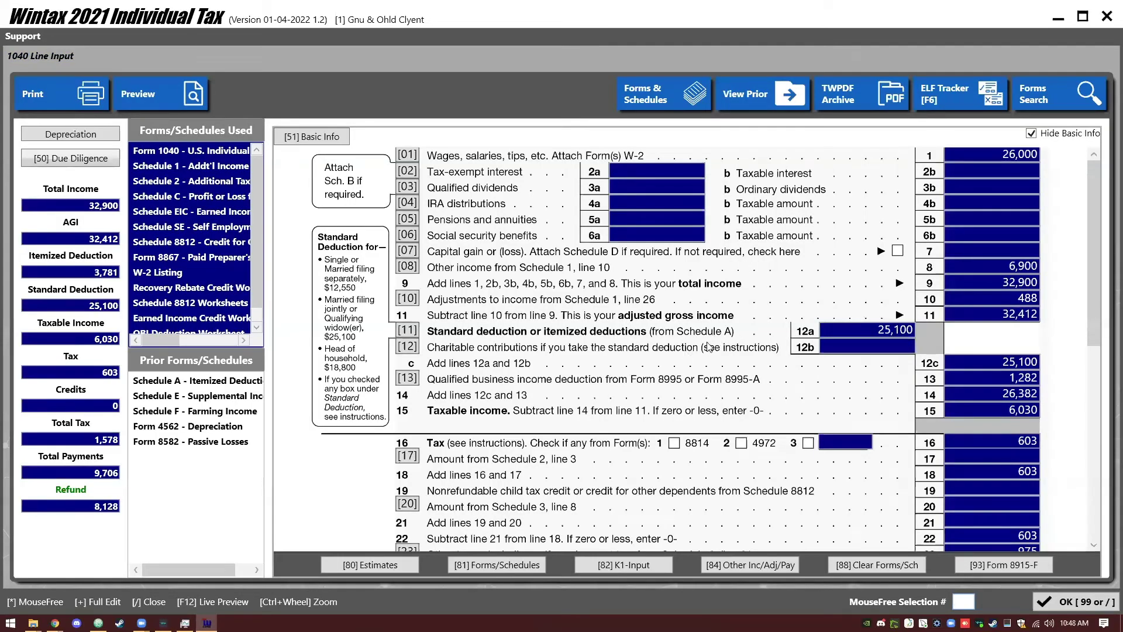
Step: Examine the payments and refundable credits on the 1040, including the Economic Impact Payment #3 entry behind line 30
scroll(781, 265, down, 7)
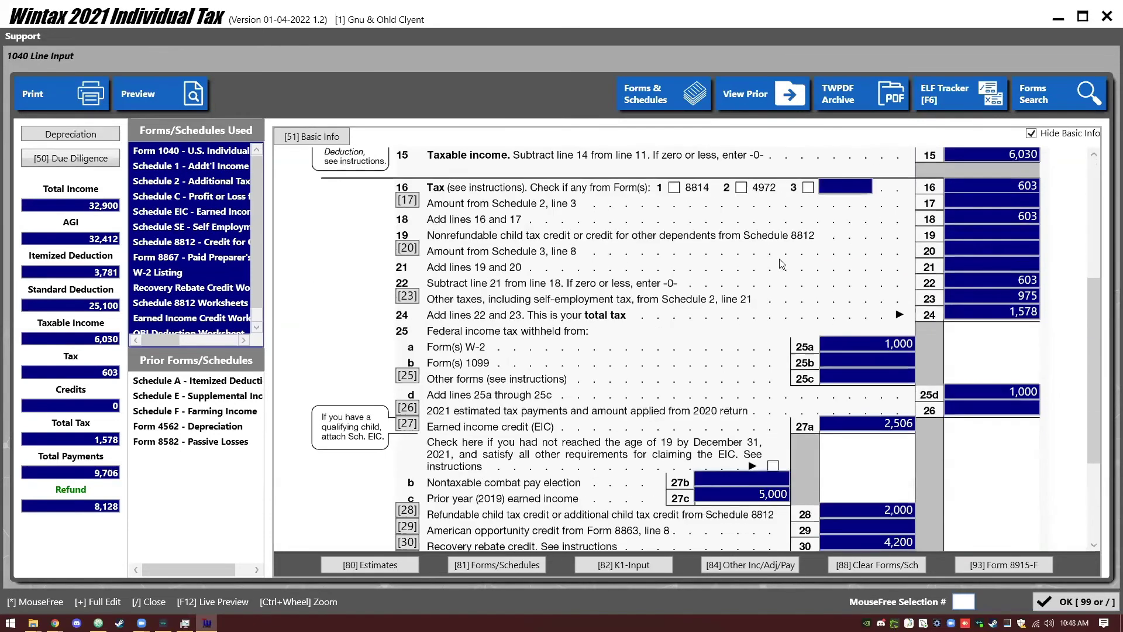
scroll(758, 265, down, 1)
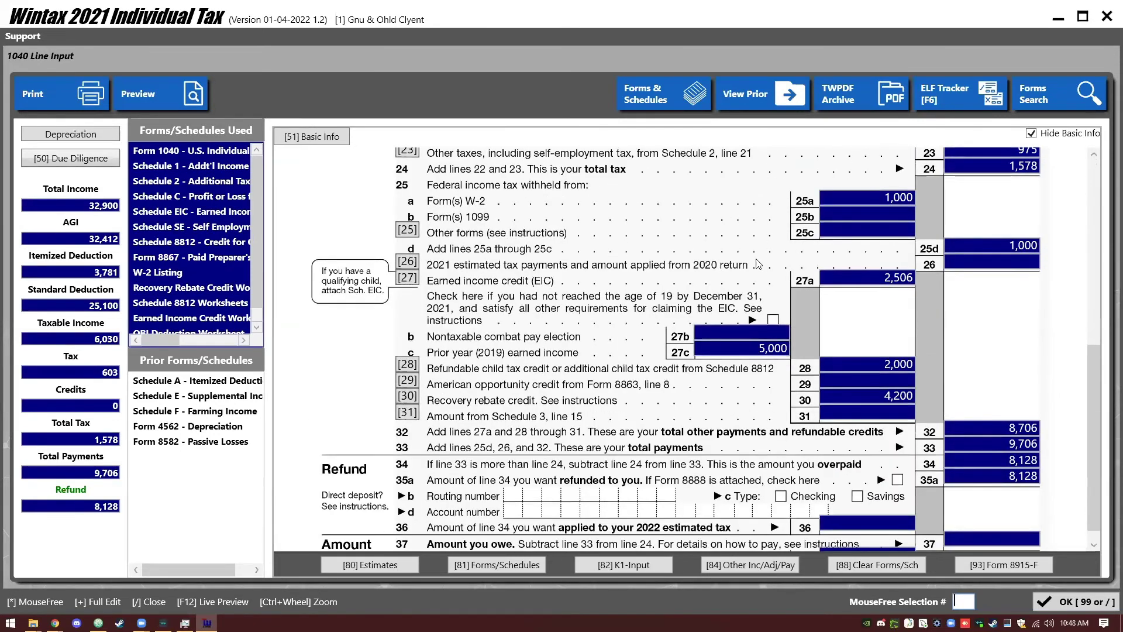
scroll(671, 290, down, 1)
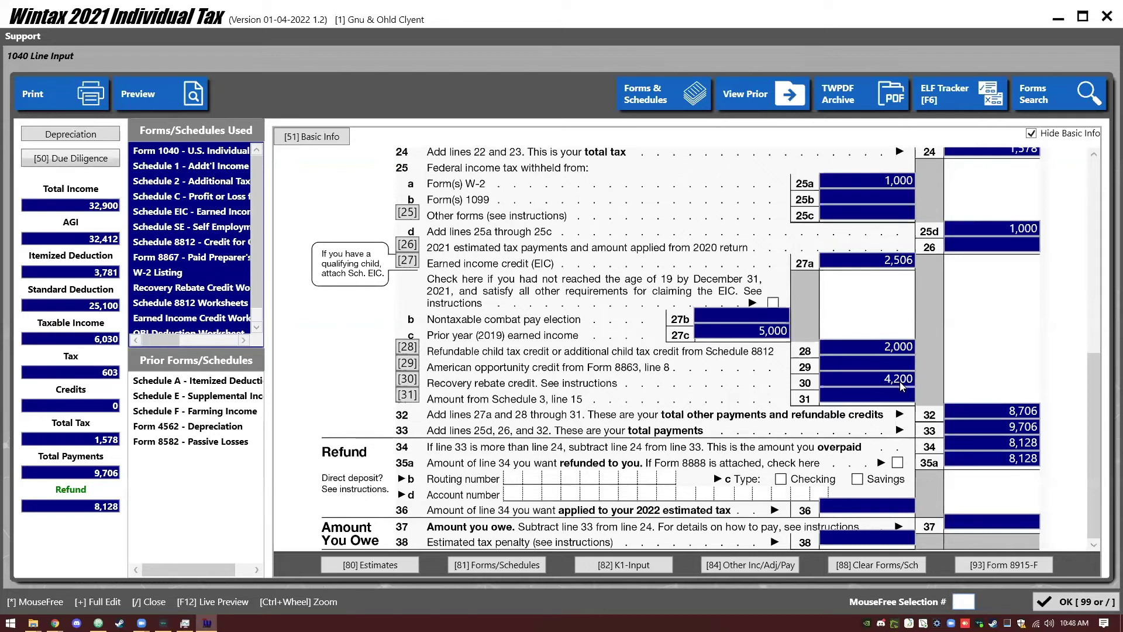
click(407, 379)
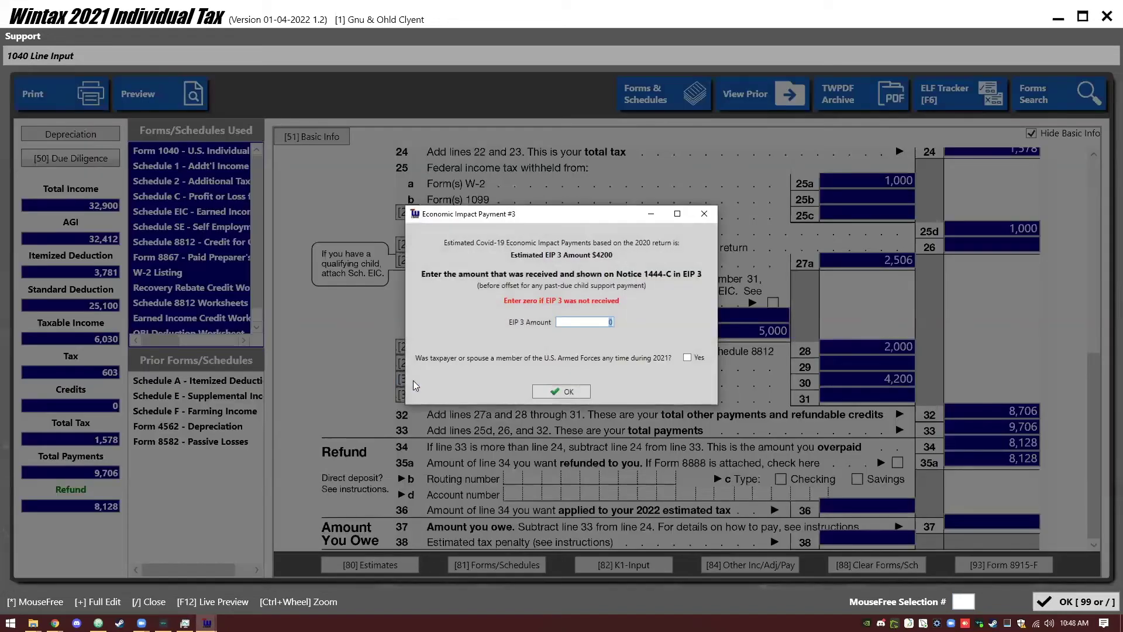
click(571, 389)
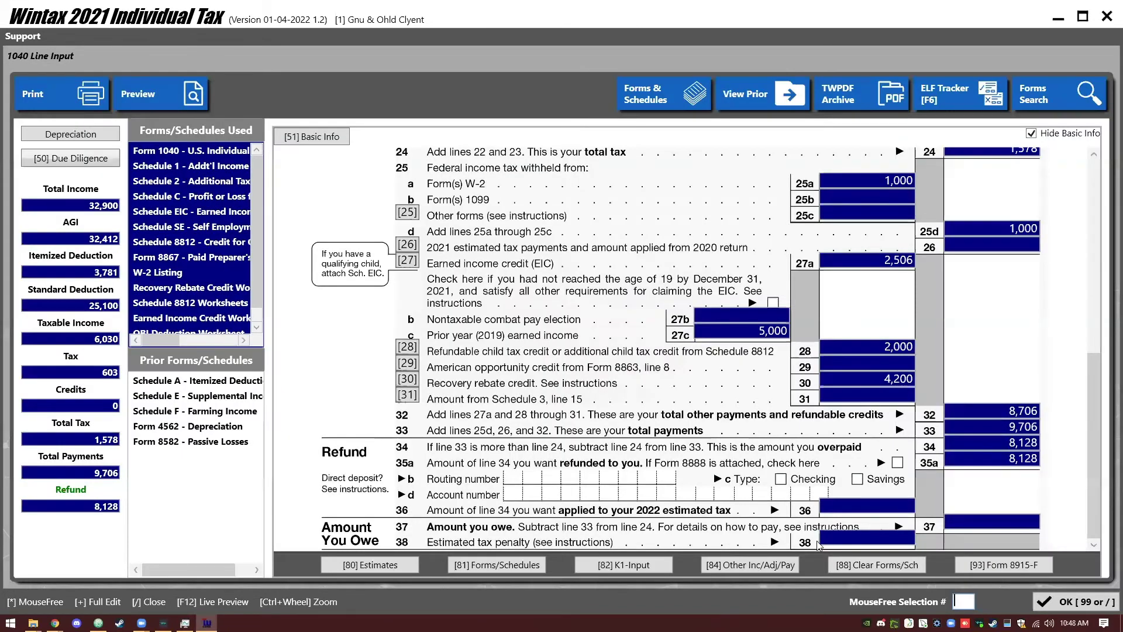
Step: Set the EIP 3 amount to 4200 for the Recovery Rebate Credit in Other Income/Adjustments/Payments and return to the return's Summary
click(633, 95)
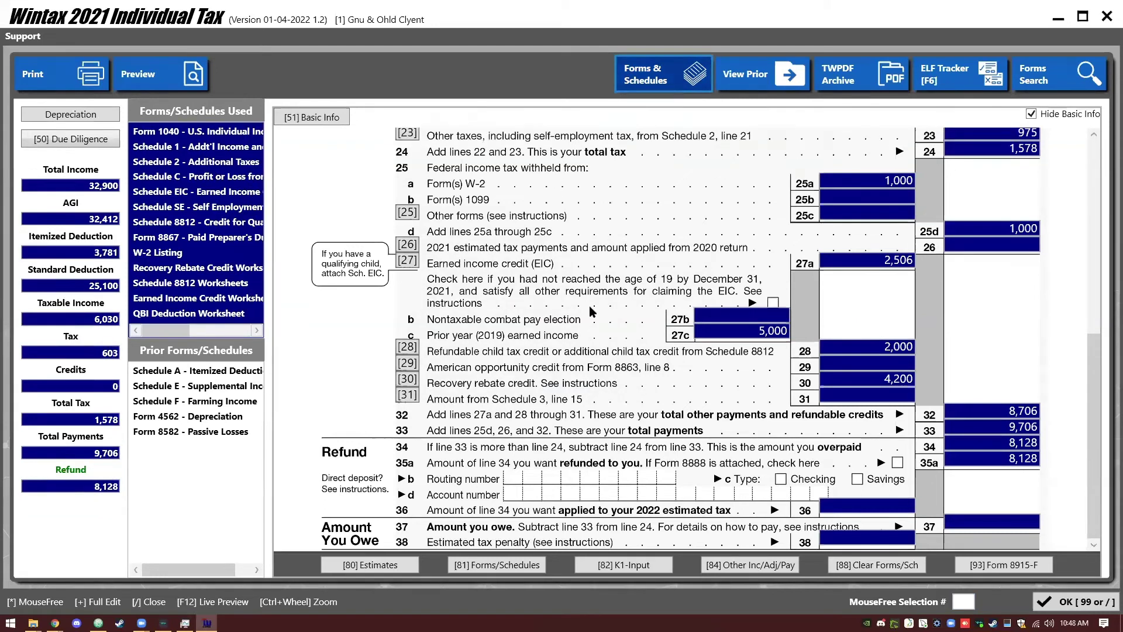
scroll(797, 228, down, 10)
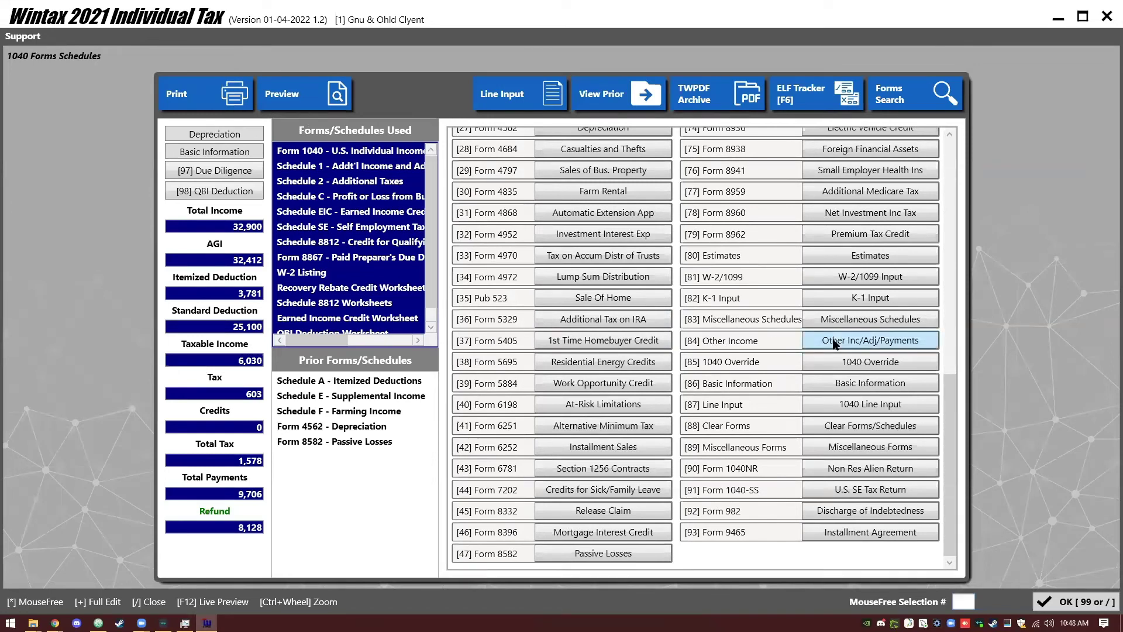
click(835, 340)
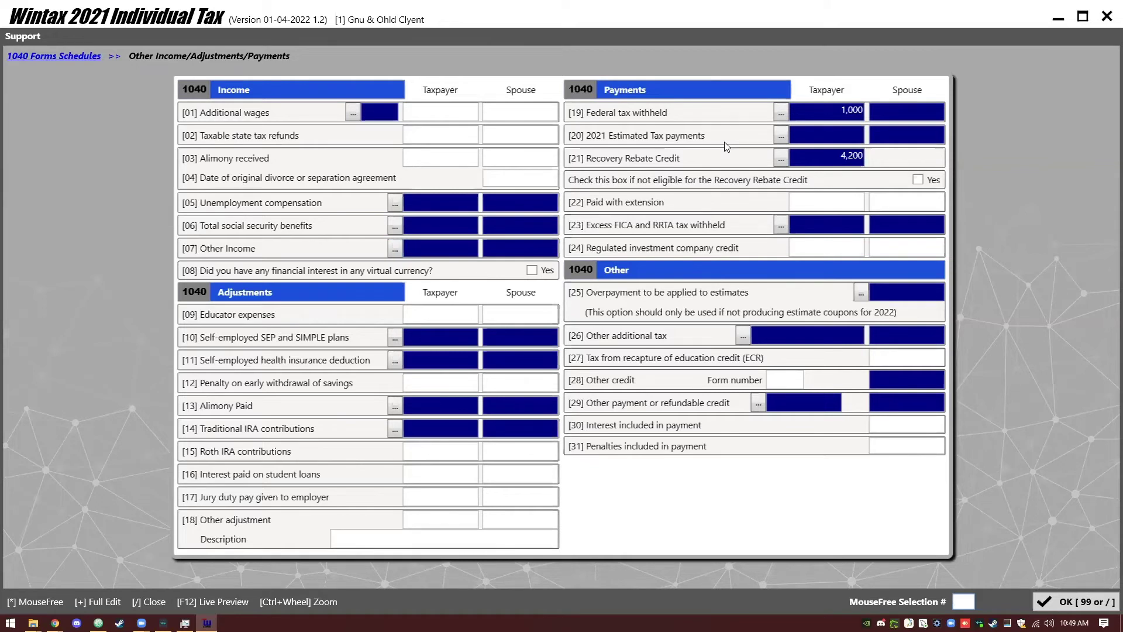
click(780, 158)
text(4200)
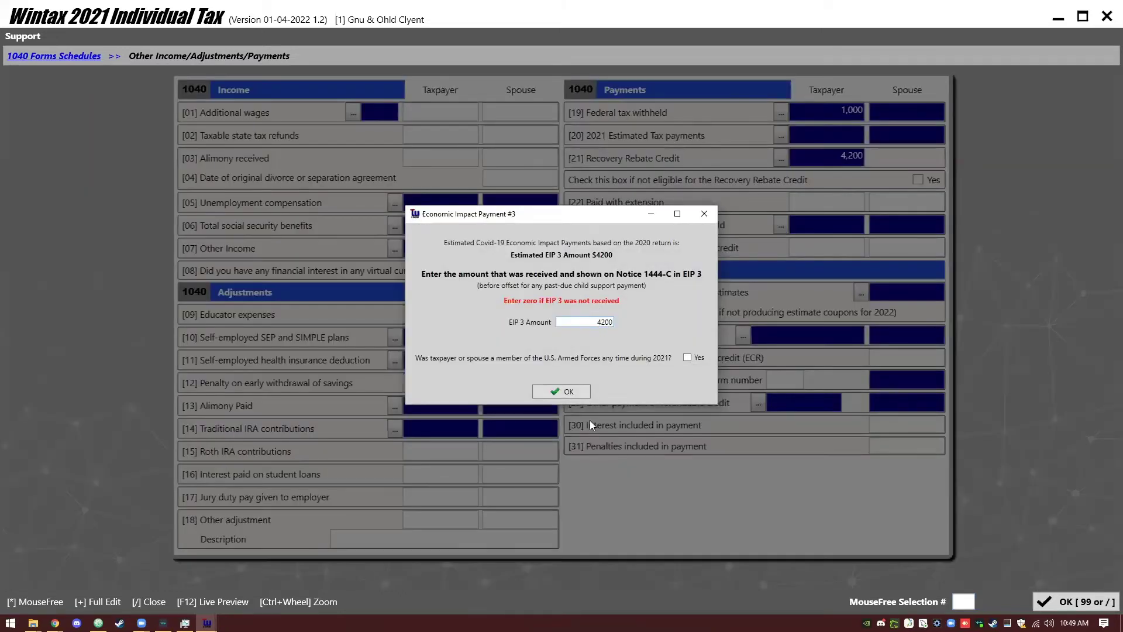
click(577, 391)
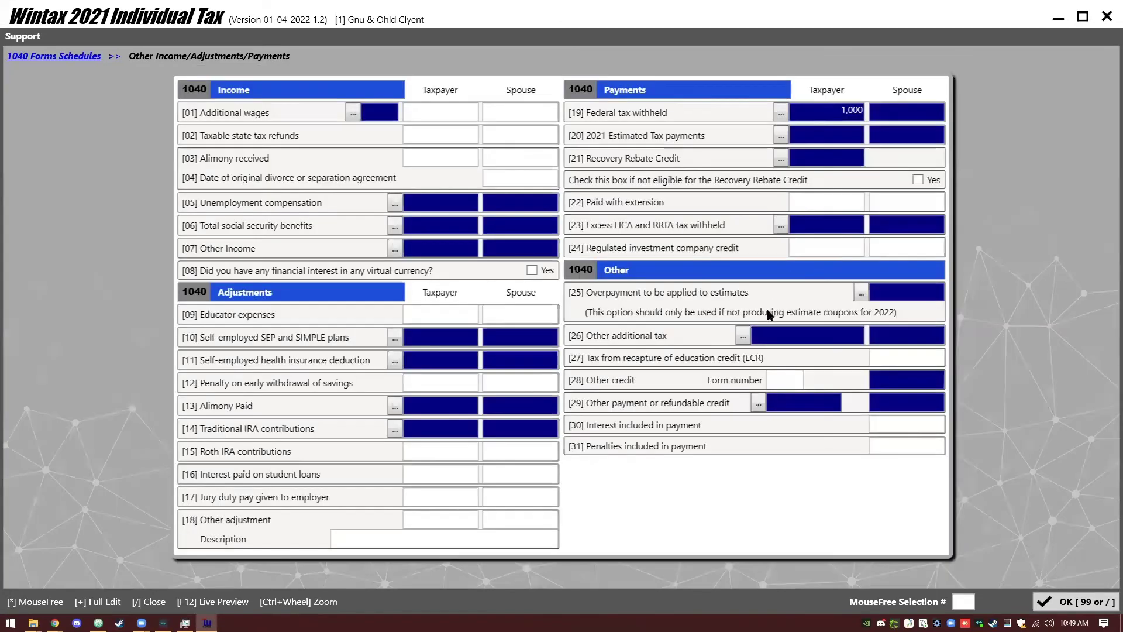
key(/)
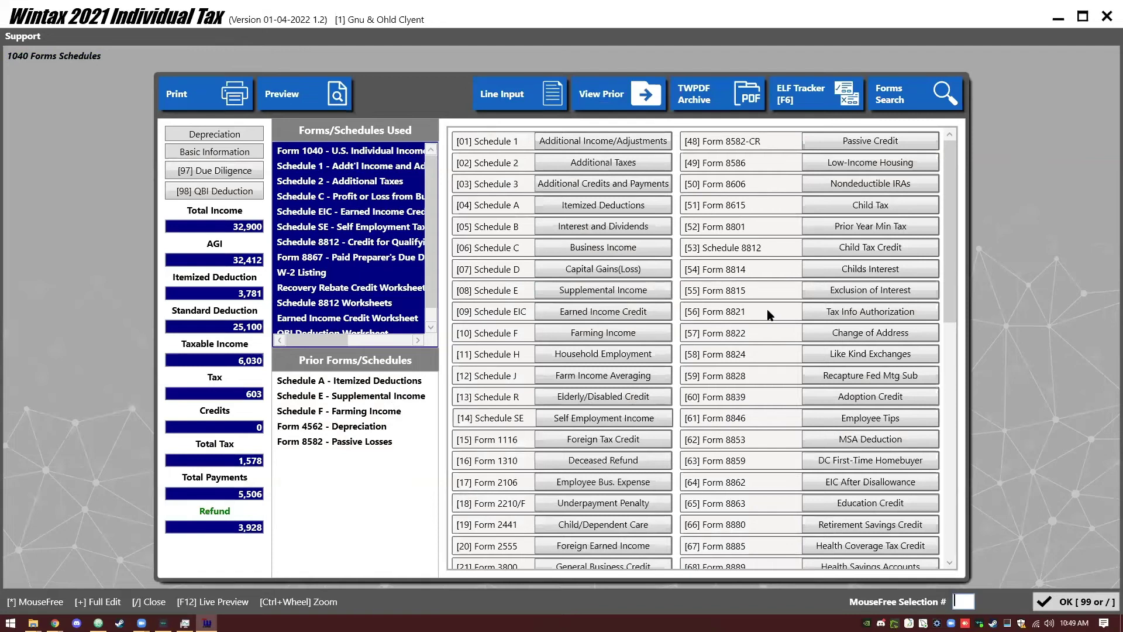
key(/)
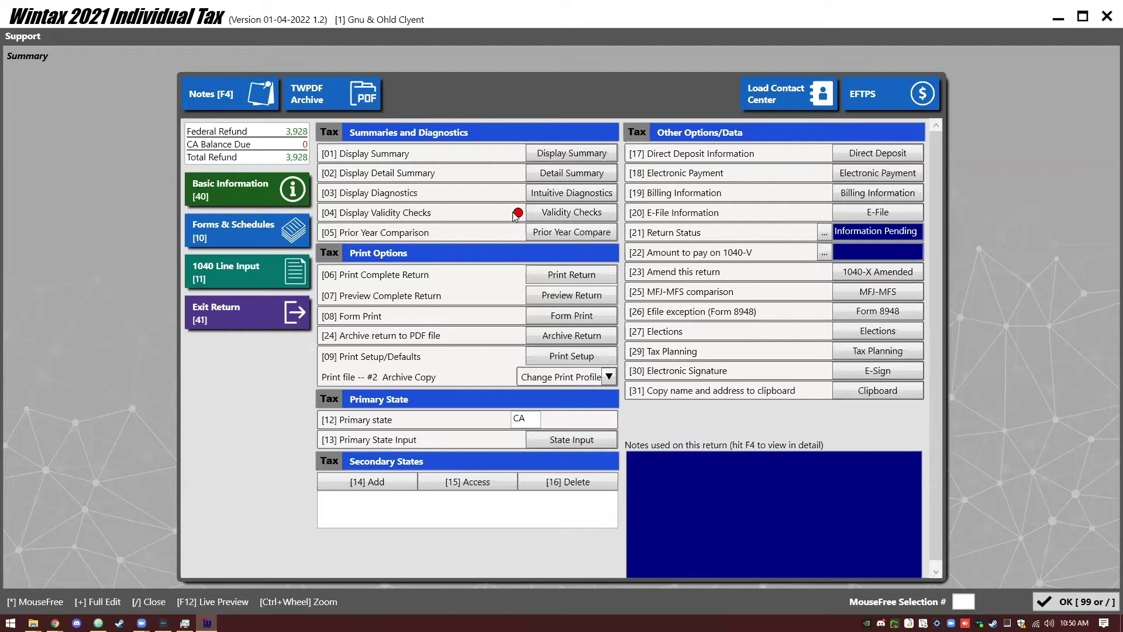
Step: Run the validity checks and examine the listed errors for basic information, the W-2 and Form 8879
click(549, 211)
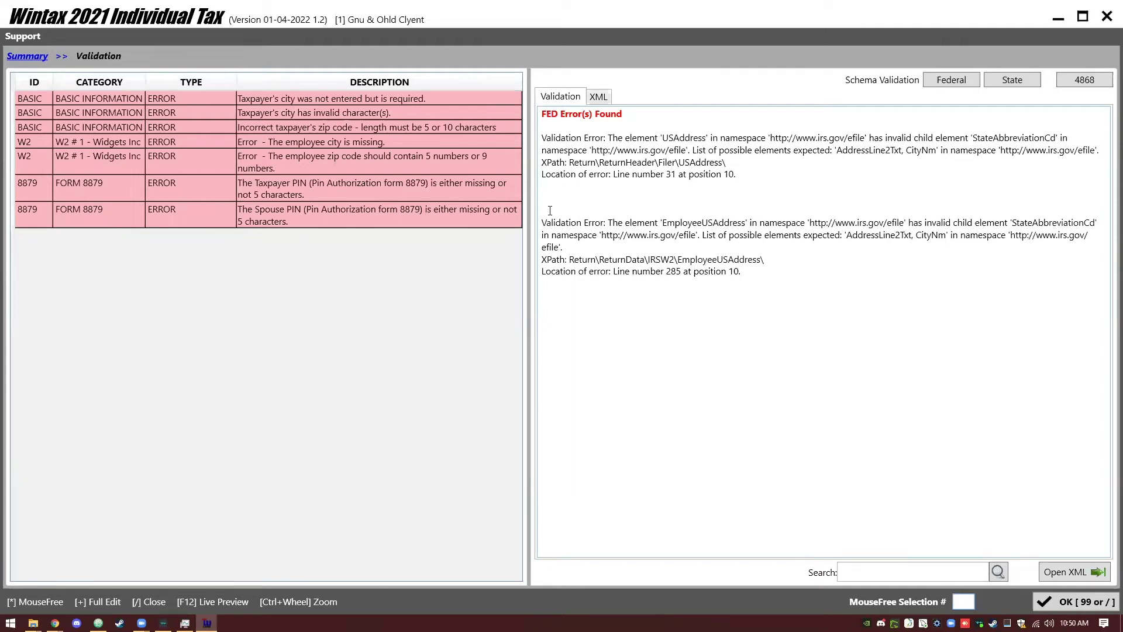
drag(272, 100, 275, 227)
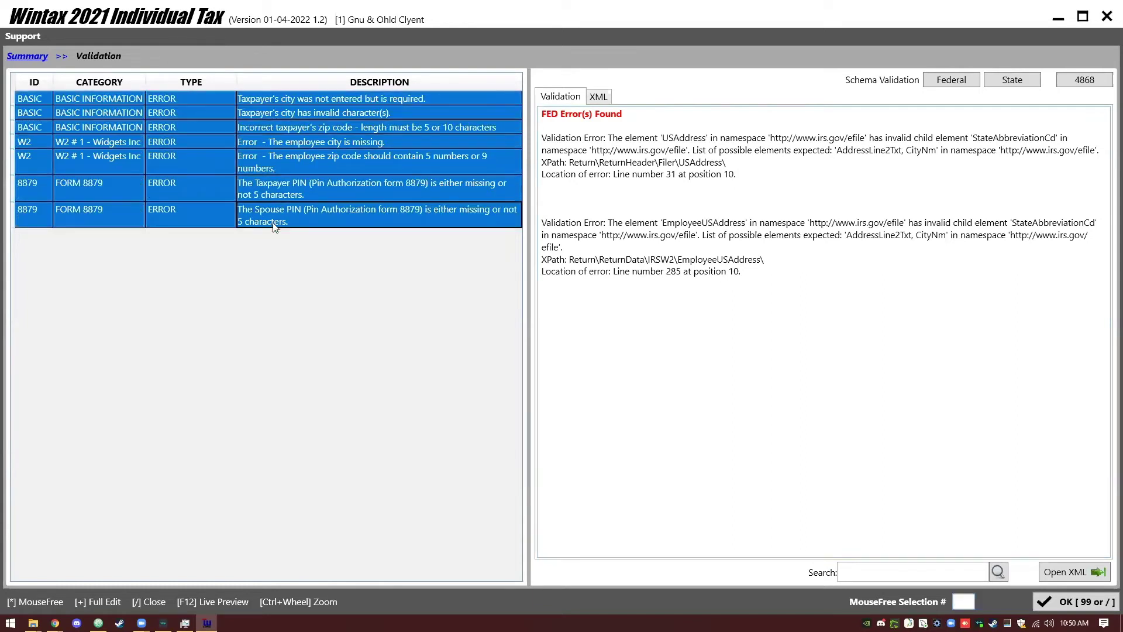
click(275, 227)
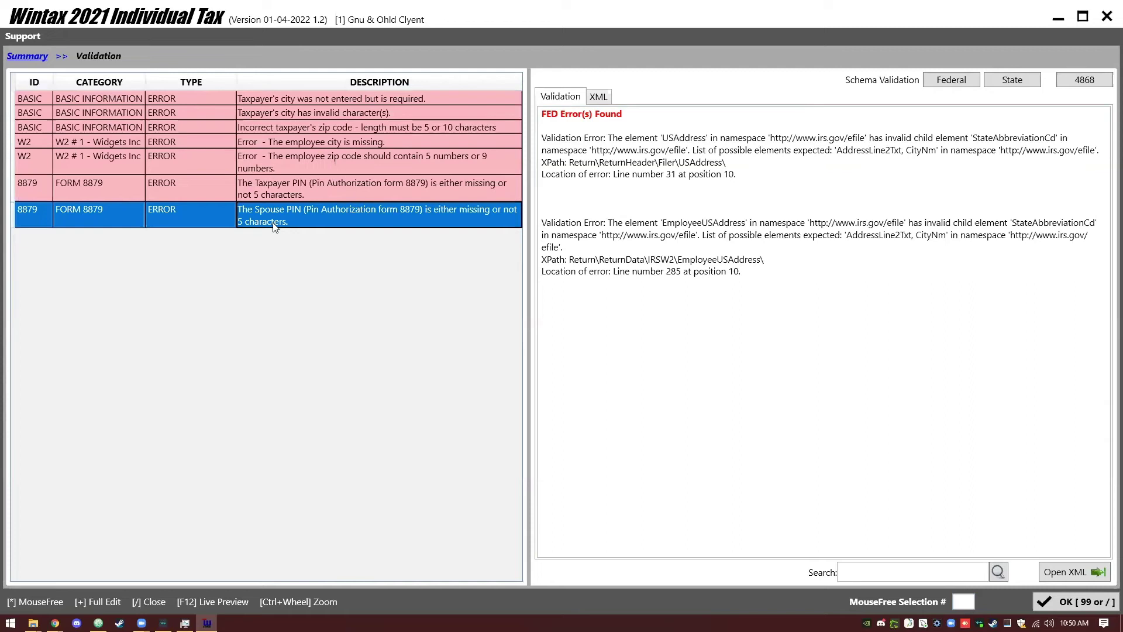
click(313, 100)
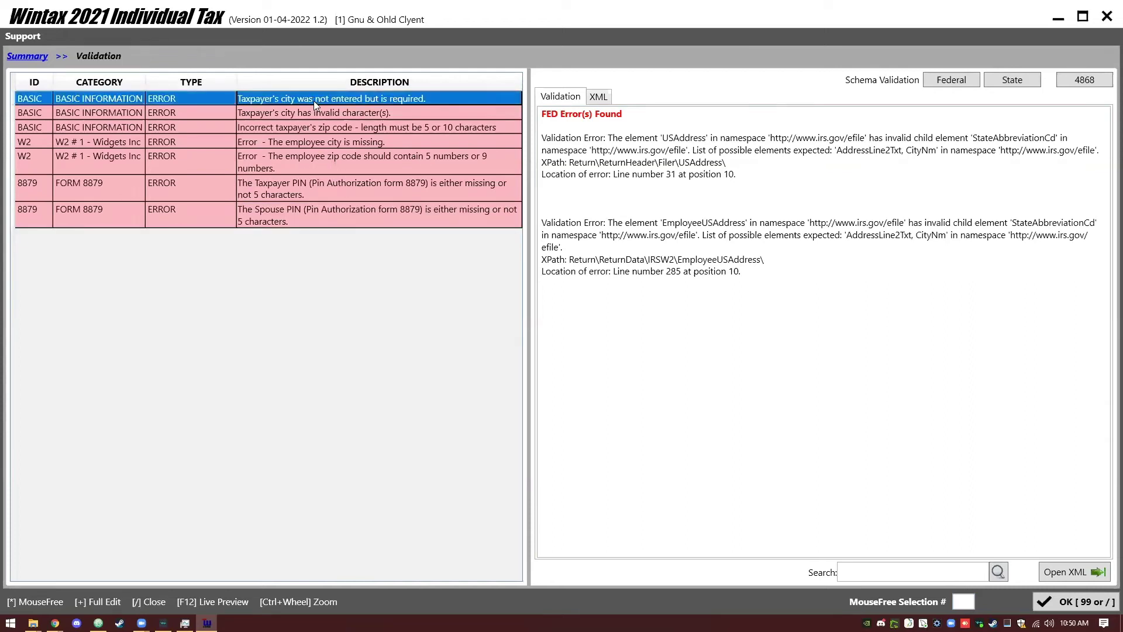
click(314, 112)
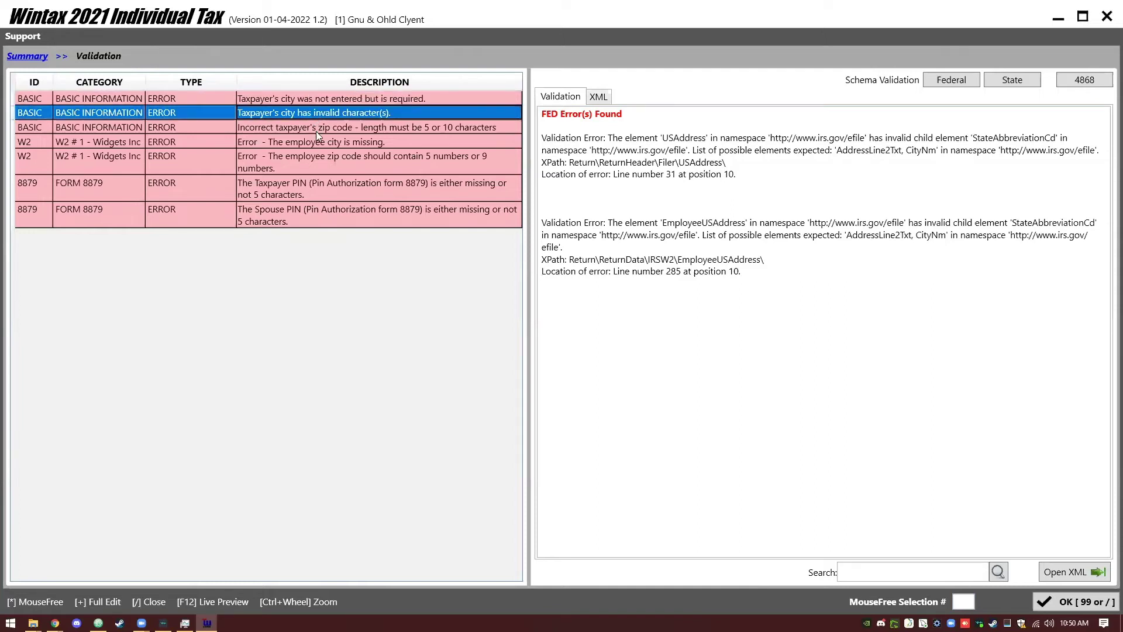
click(316, 129)
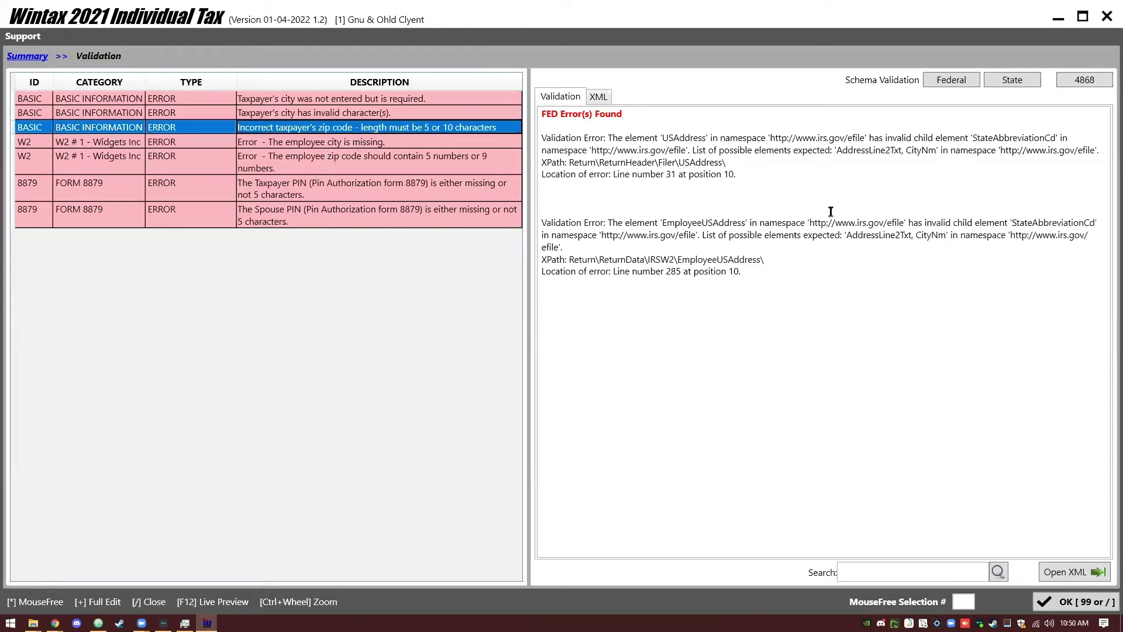
click(797, 187)
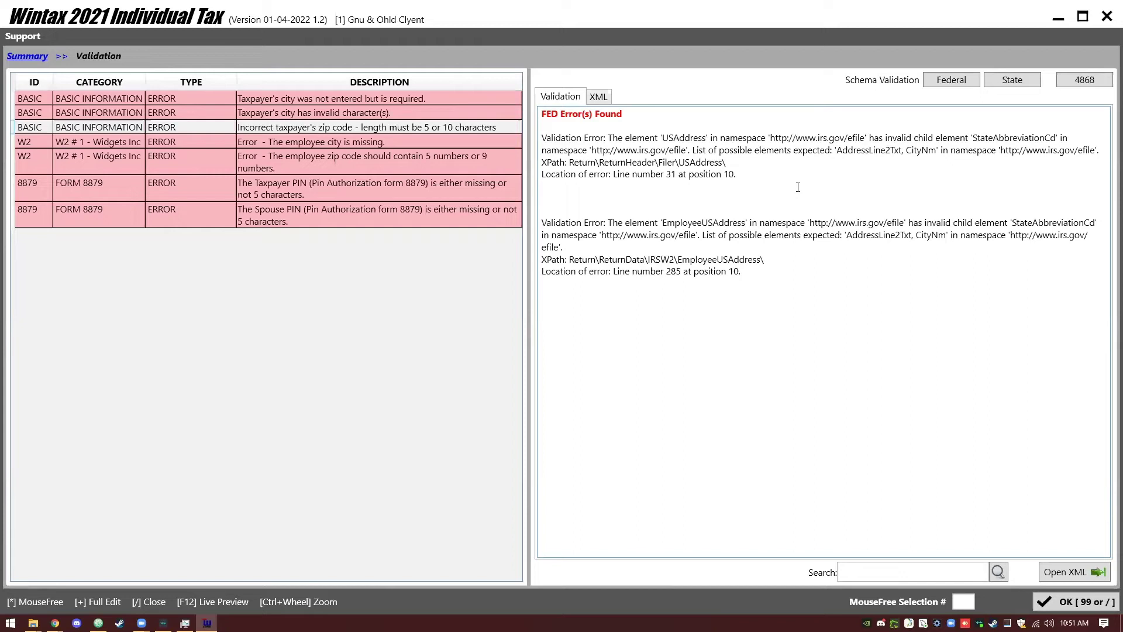
Step: Examine the return's XML source, including the highlighted filer address element, and return to the validation messages
click(600, 102)
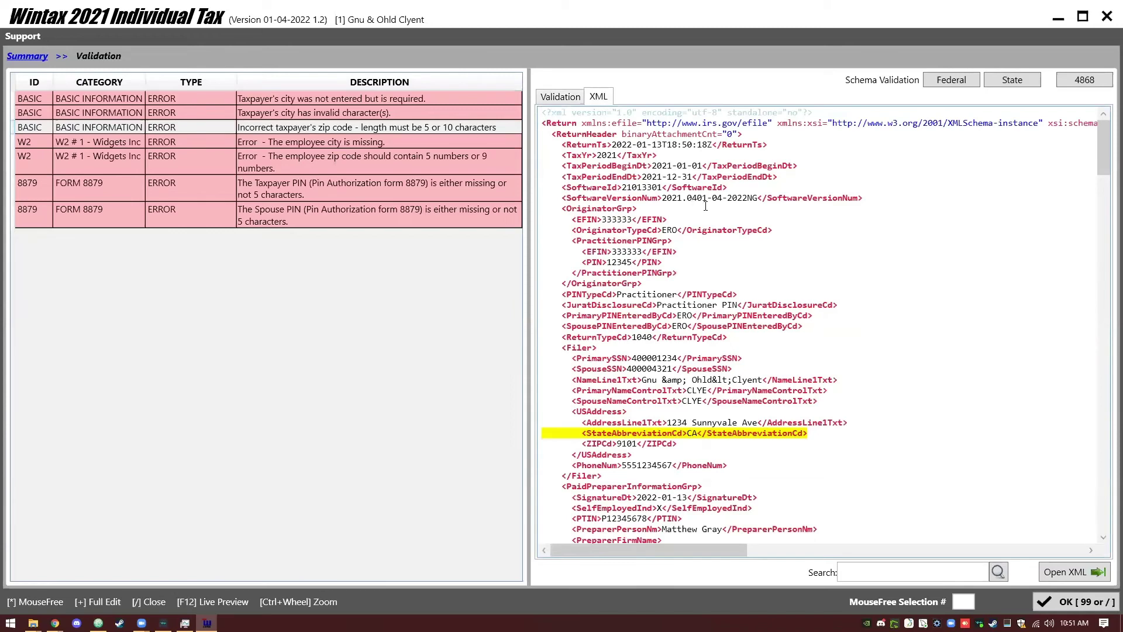
scroll(711, 196, down, 20)
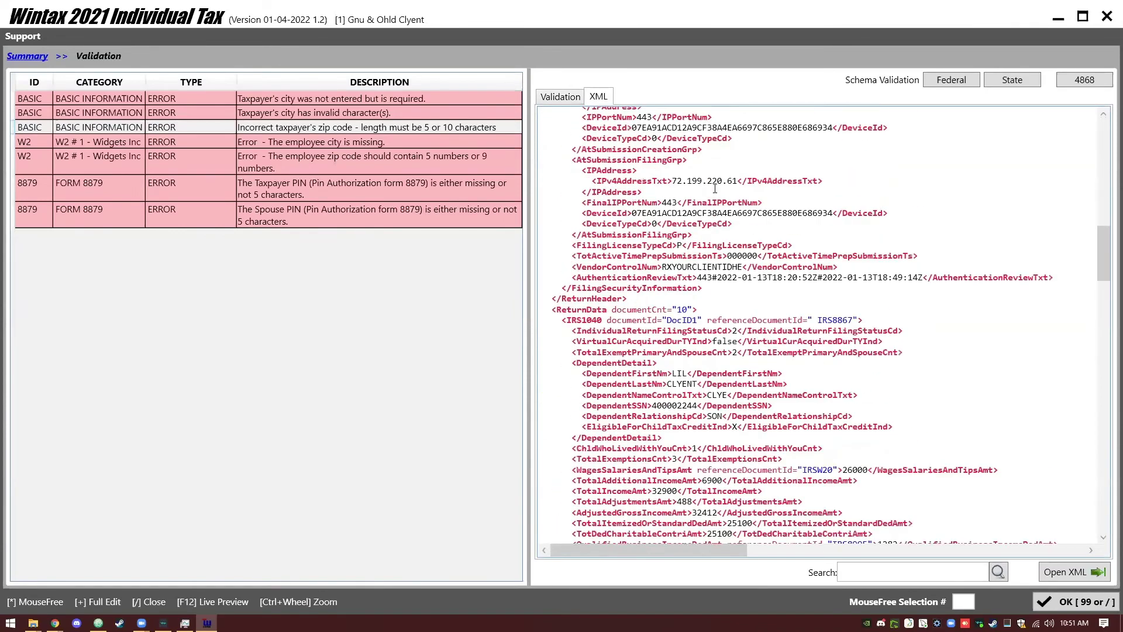
scroll(715, 188, down, 11)
scroll(716, 190, up, 3)
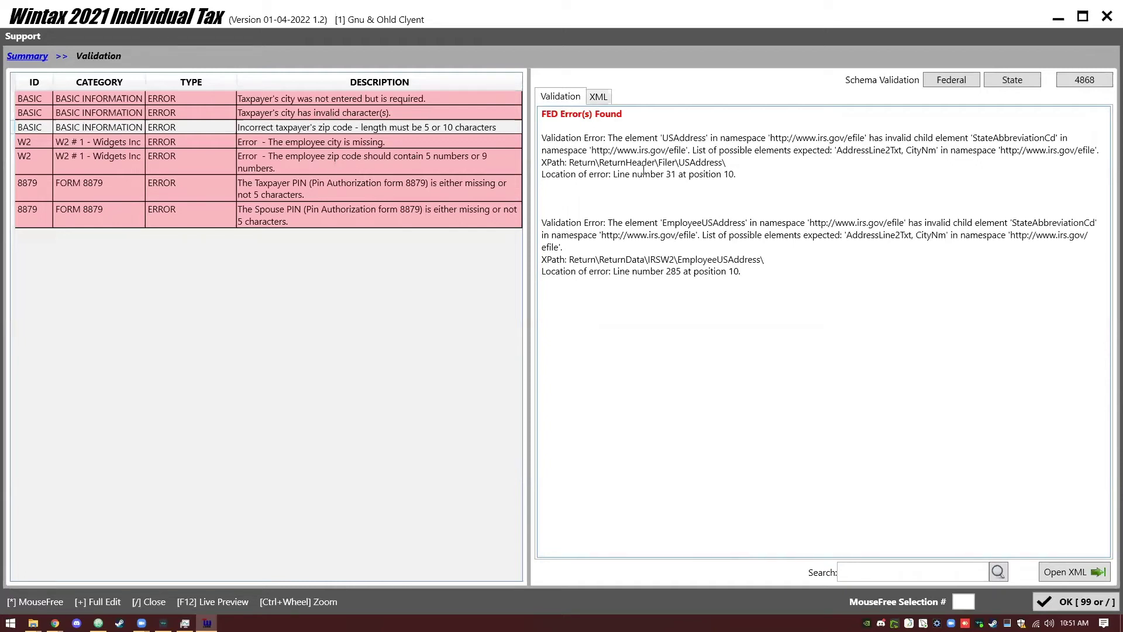
Step: Examine the first federal schema error's USAddress description and its XPath
drag(609, 149, 674, 141)
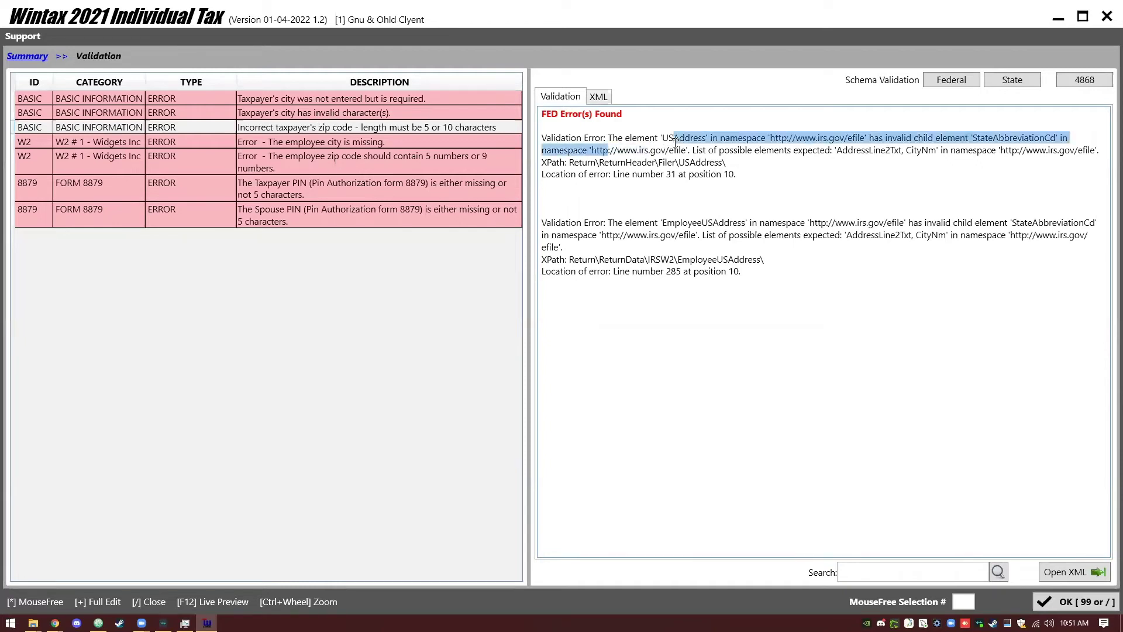
click(679, 159)
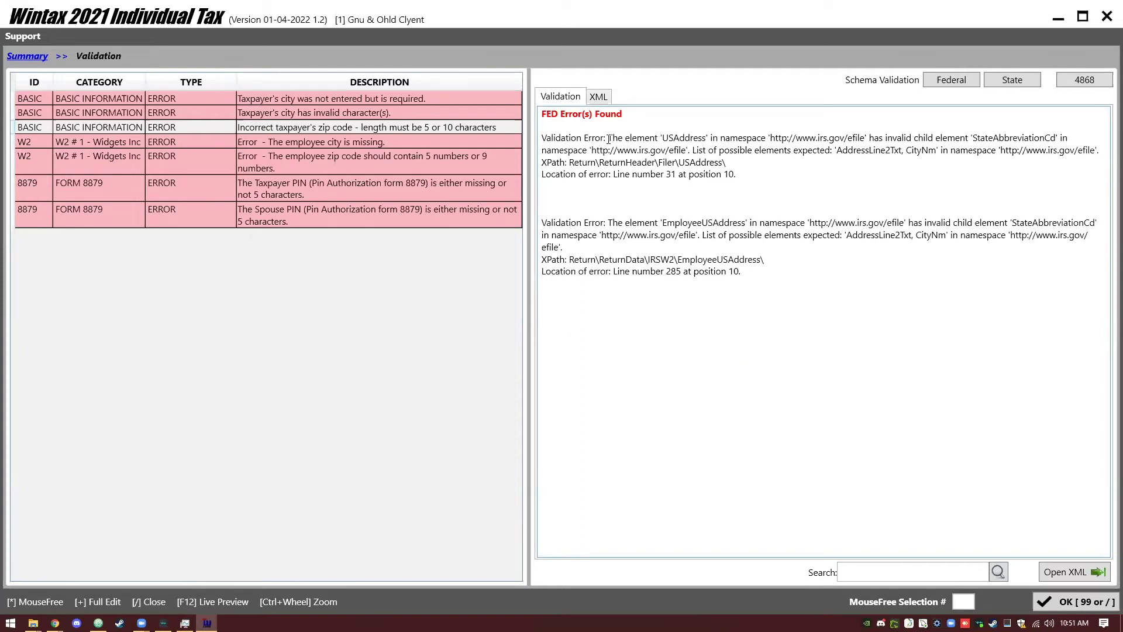
drag(608, 139, 1100, 151)
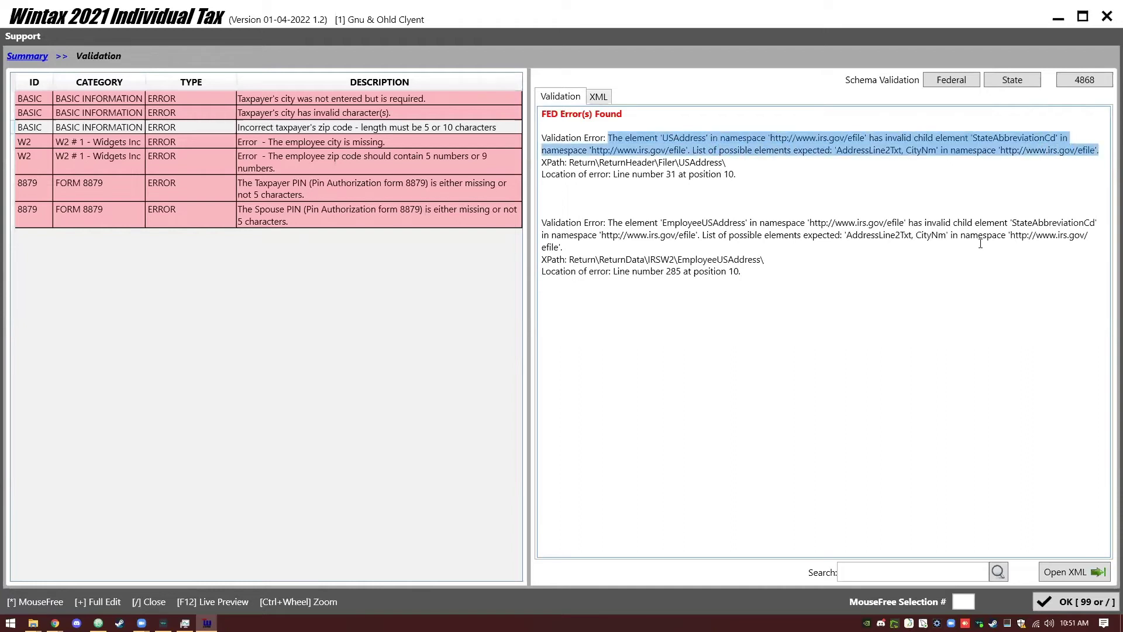
drag(569, 163, 731, 162)
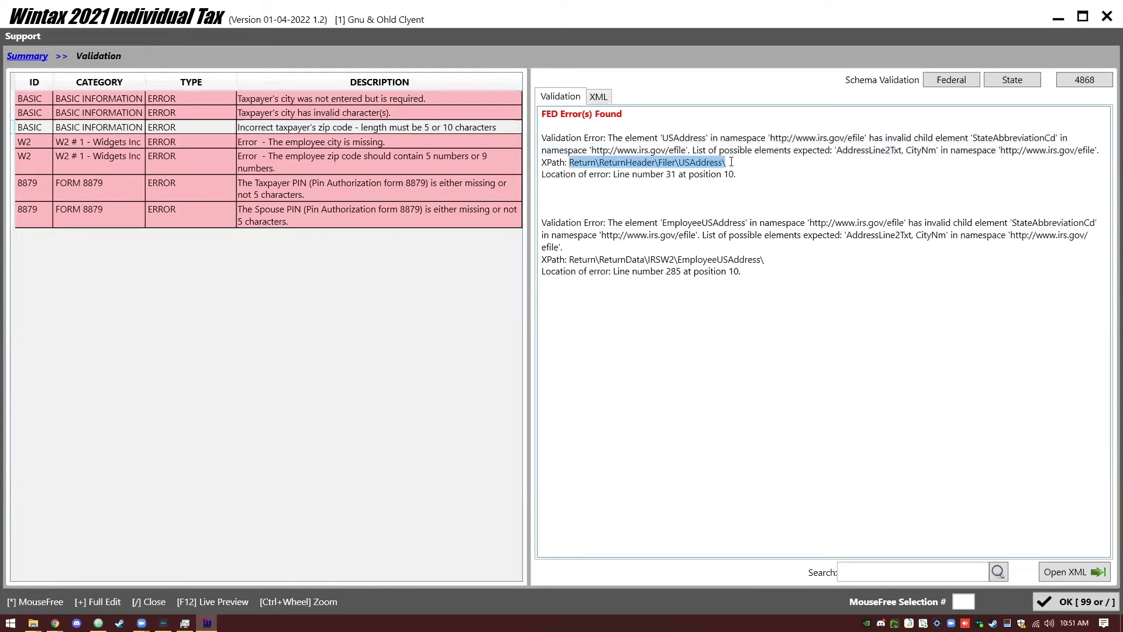
Step: Examine the error location and the invalid child element named in the USAddress schema error
drag(613, 174, 742, 175)
drag(608, 138, 1095, 151)
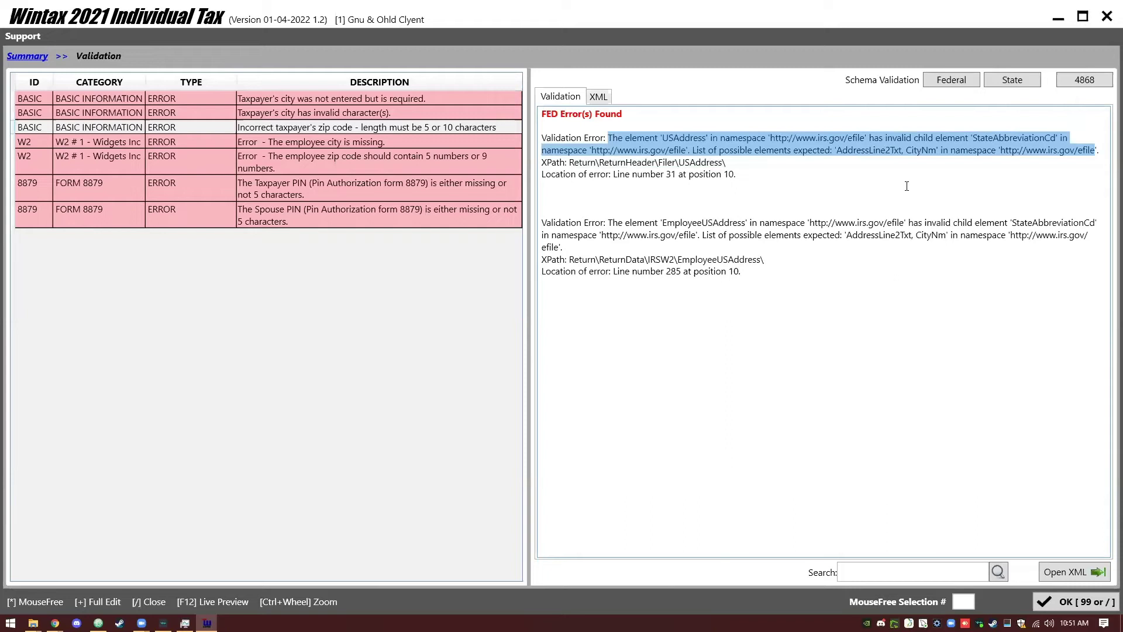
click(685, 138)
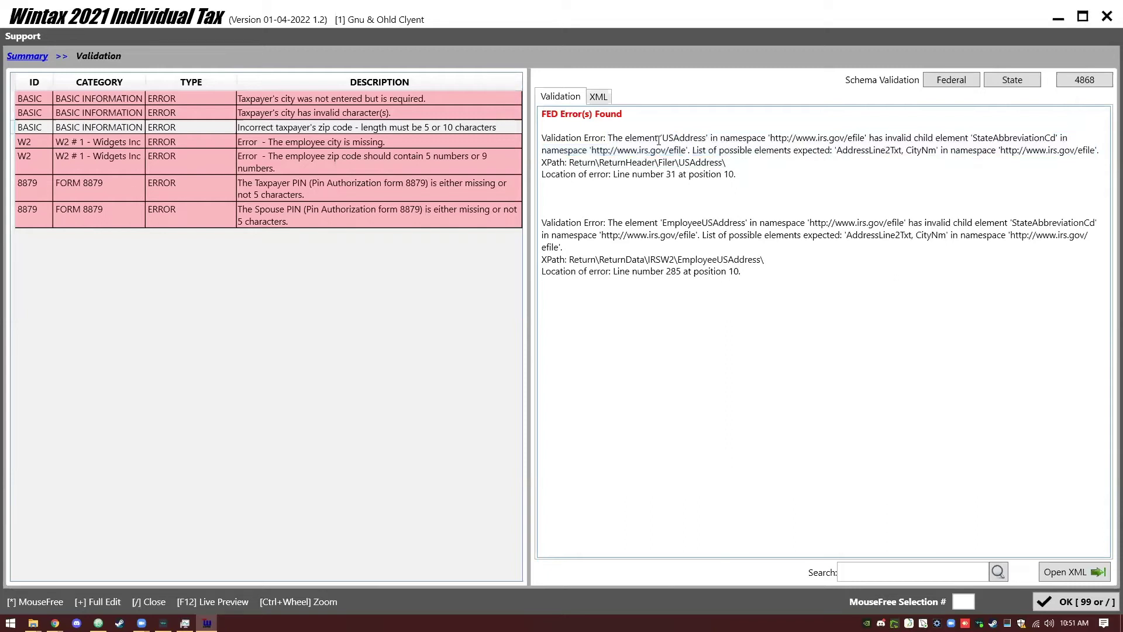
drag(659, 140, 690, 139)
click(871, 142)
drag(915, 138, 944, 138)
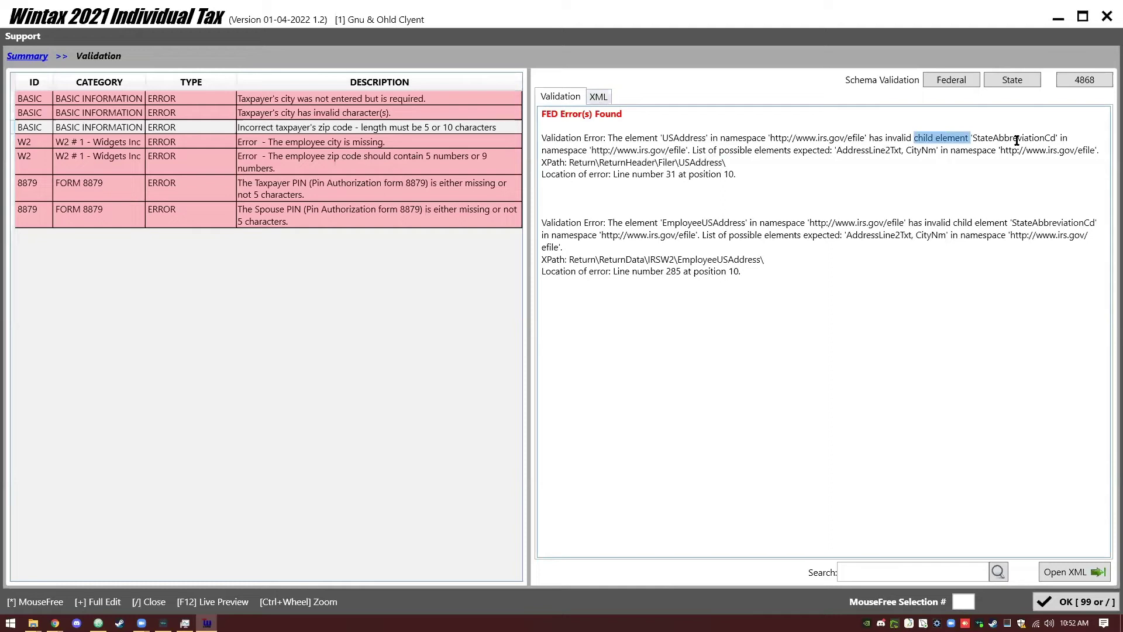
click(915, 137)
drag(913, 136, 931, 138)
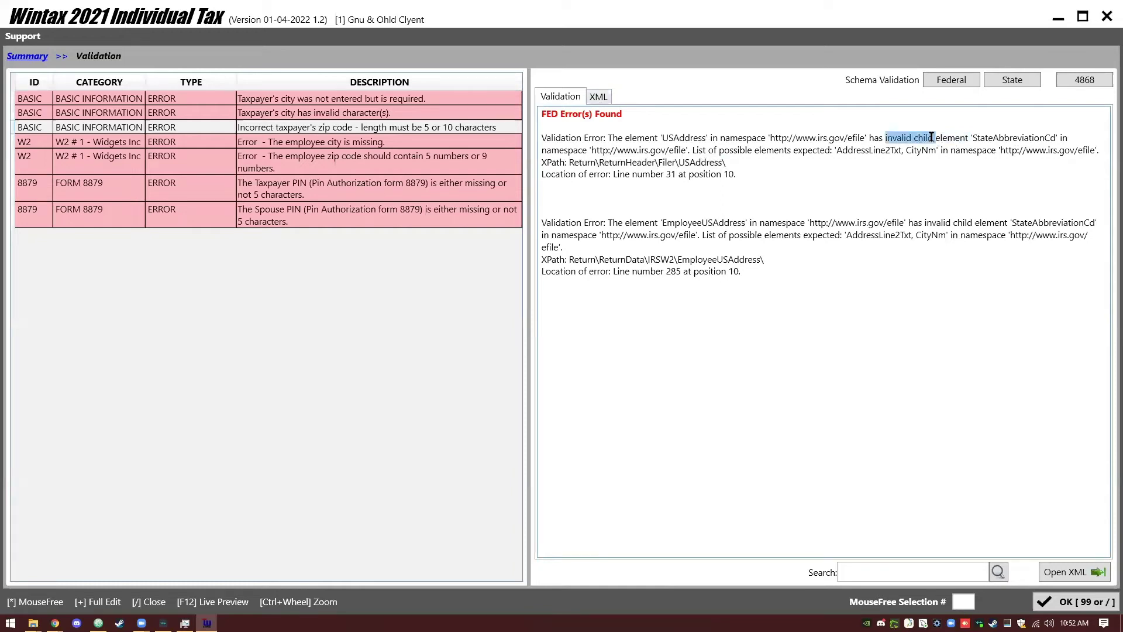
click(924, 141)
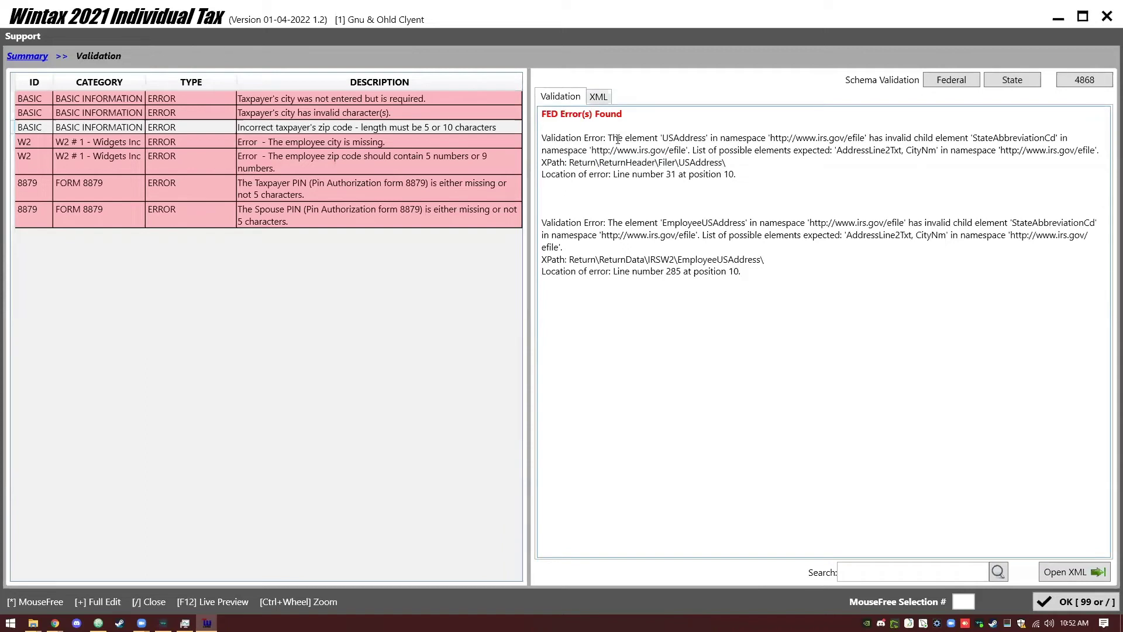
drag(608, 137, 706, 136)
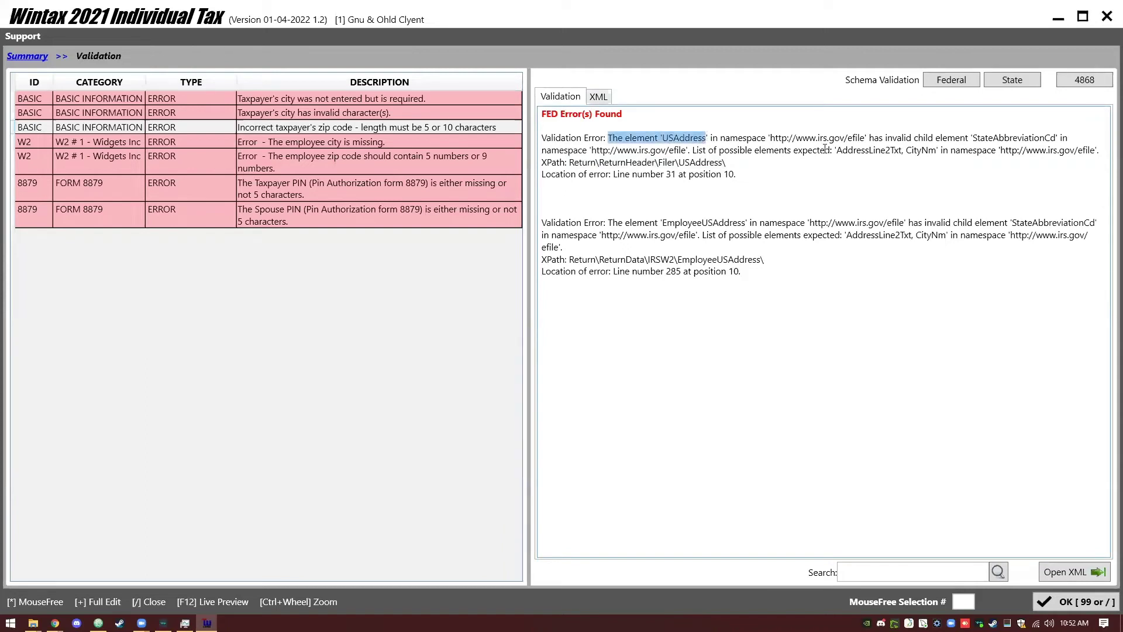
click(894, 138)
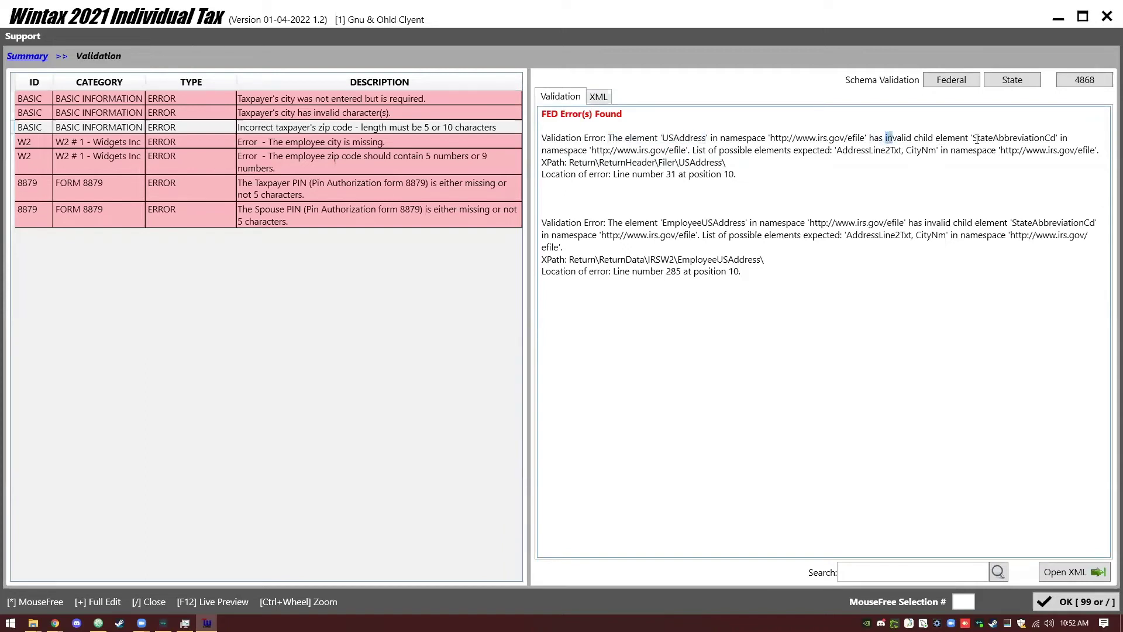
drag(975, 138, 1056, 138)
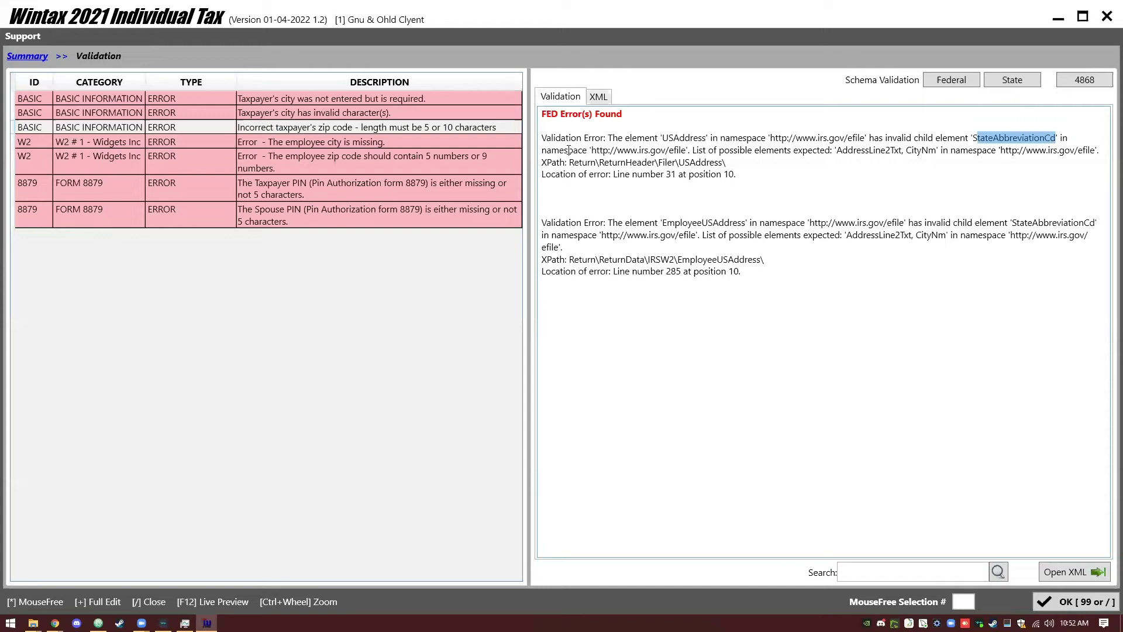
Step: Examine the list of possible elements expected in the USAddress schema error, comparing it with the invalid child element
click(710, 148)
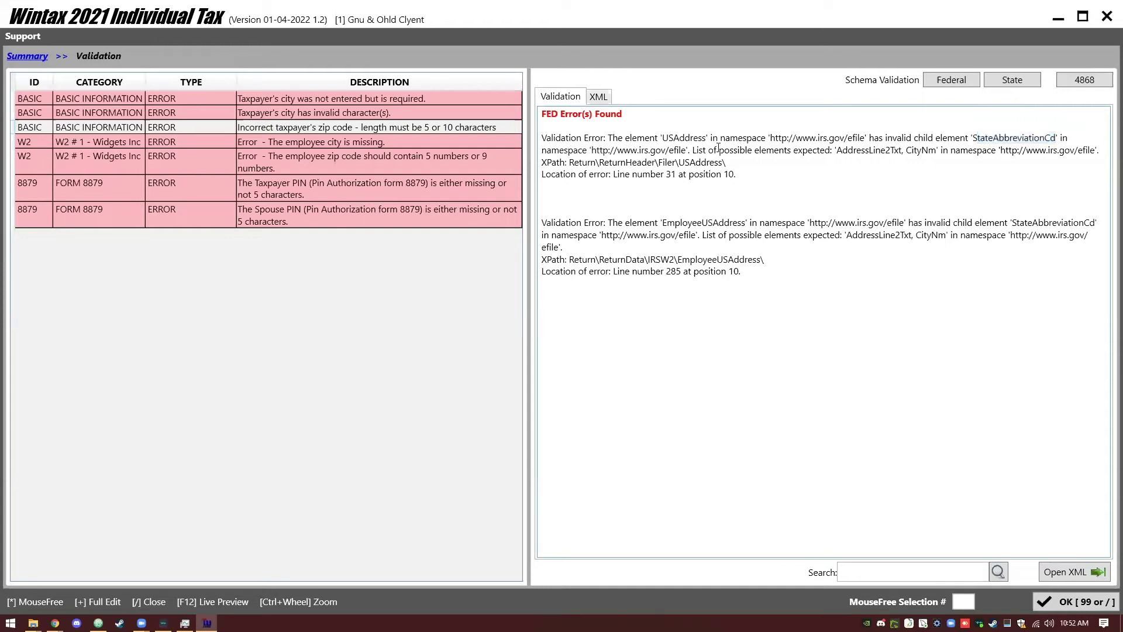
drag(694, 150, 831, 151)
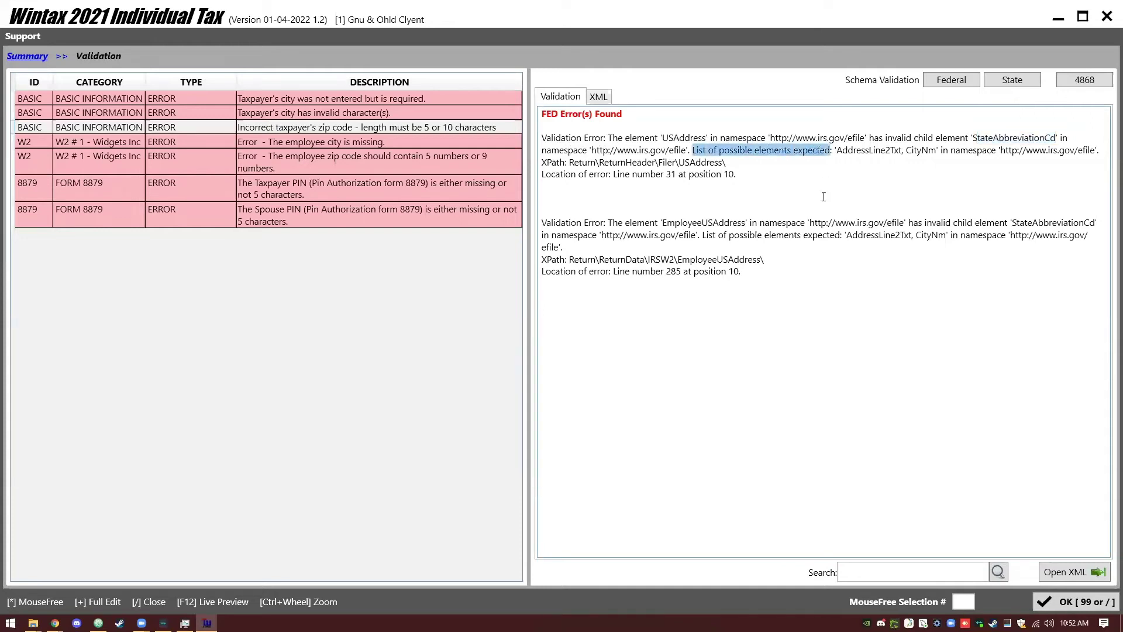
click(818, 151)
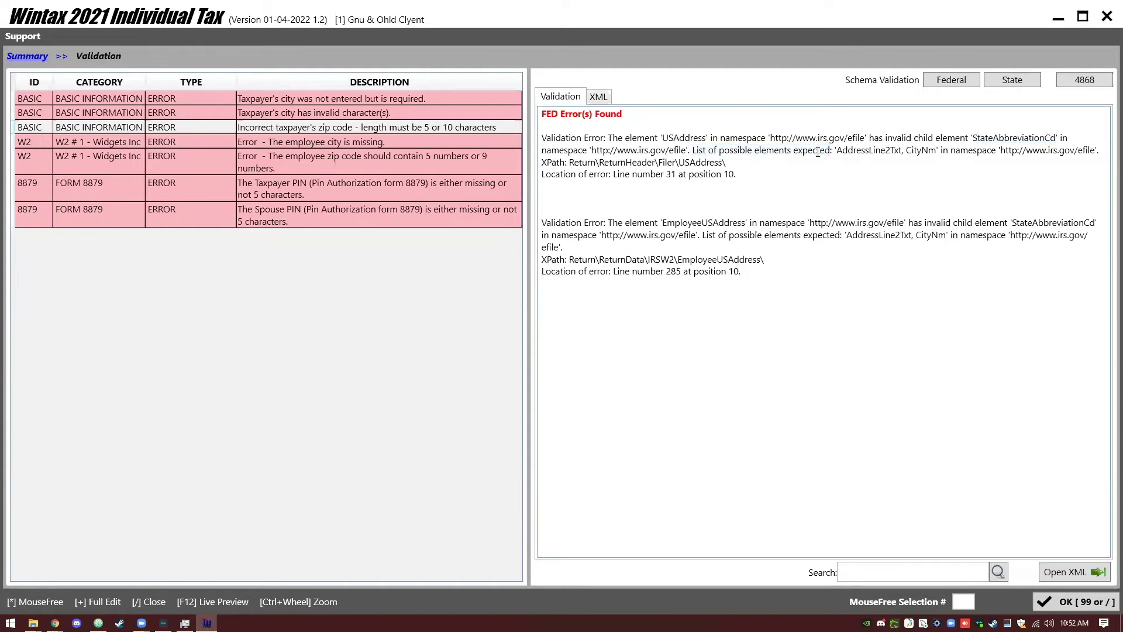
drag(972, 139, 1059, 139)
click(910, 154)
drag(880, 150, 936, 150)
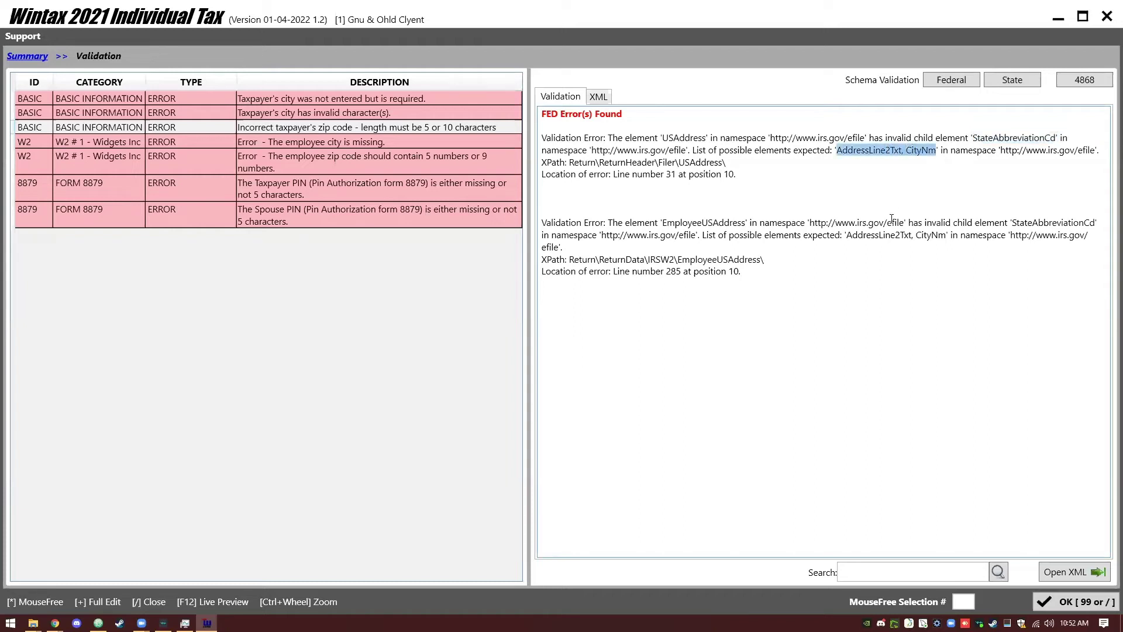
click(886, 153)
drag(905, 150, 942, 158)
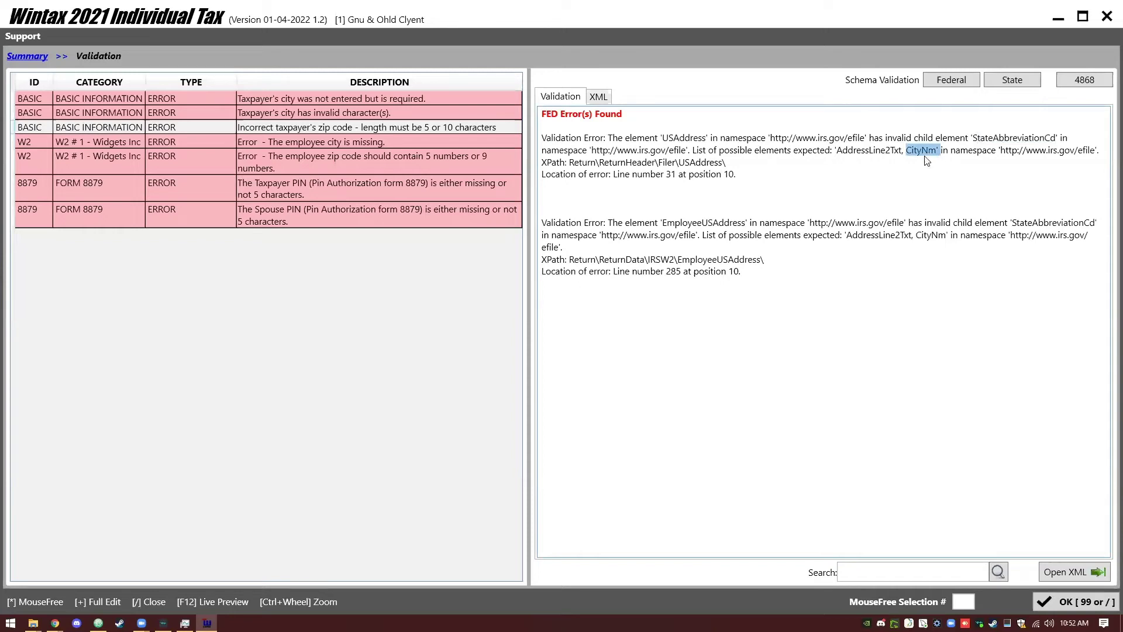
click(923, 157)
drag(907, 151, 939, 151)
Step: Examine the USAddress error's XPath segment by segment, including Filer and USAddress, and return to the return's Summary
click(610, 164)
drag(569, 163, 733, 160)
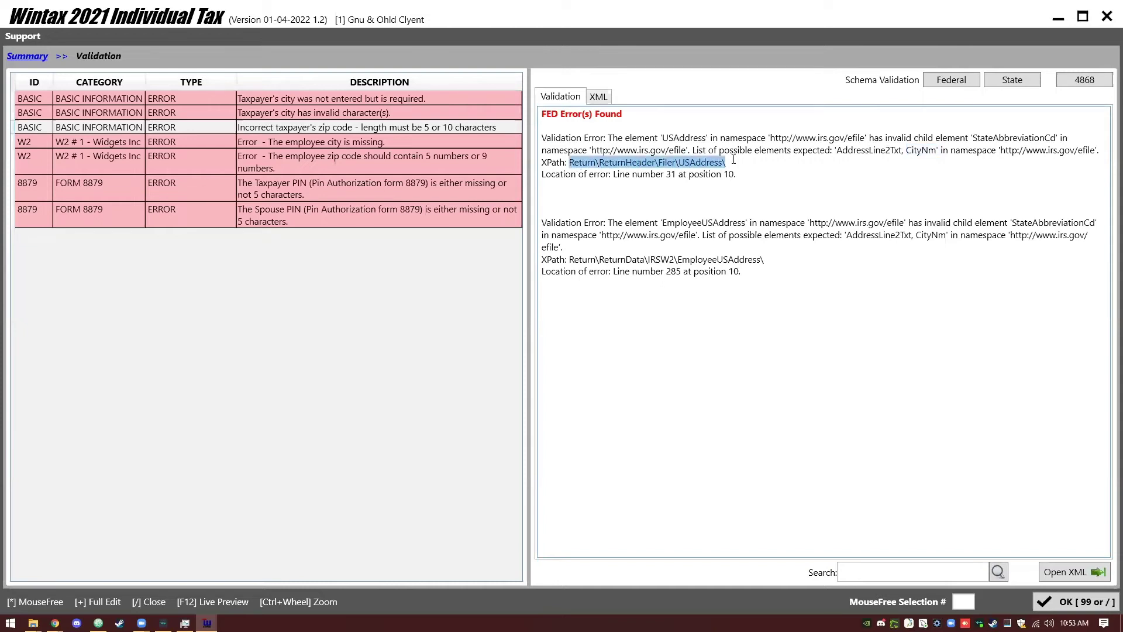
click(671, 164)
drag(570, 164, 676, 163)
click(678, 164)
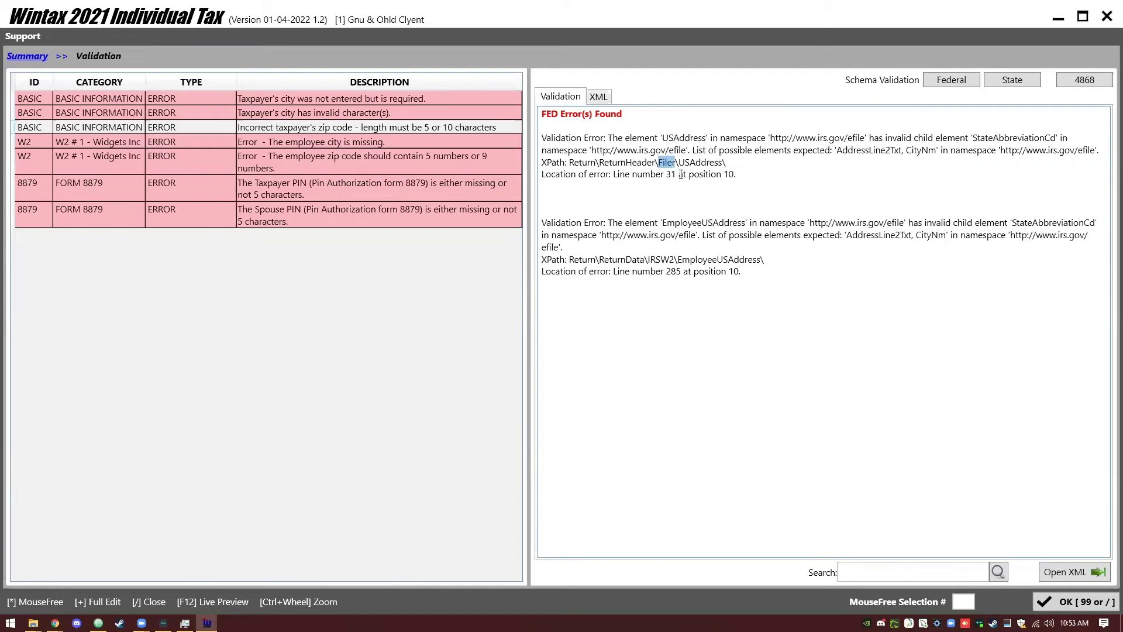
click(683, 166)
double_click(696, 164)
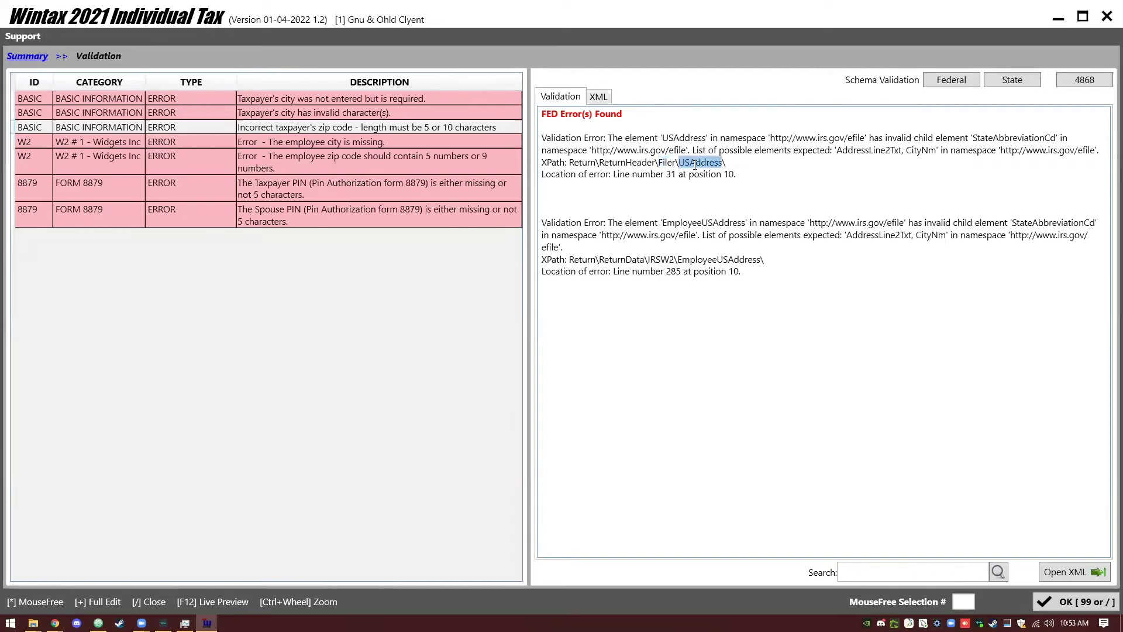
click(692, 168)
key(slash)
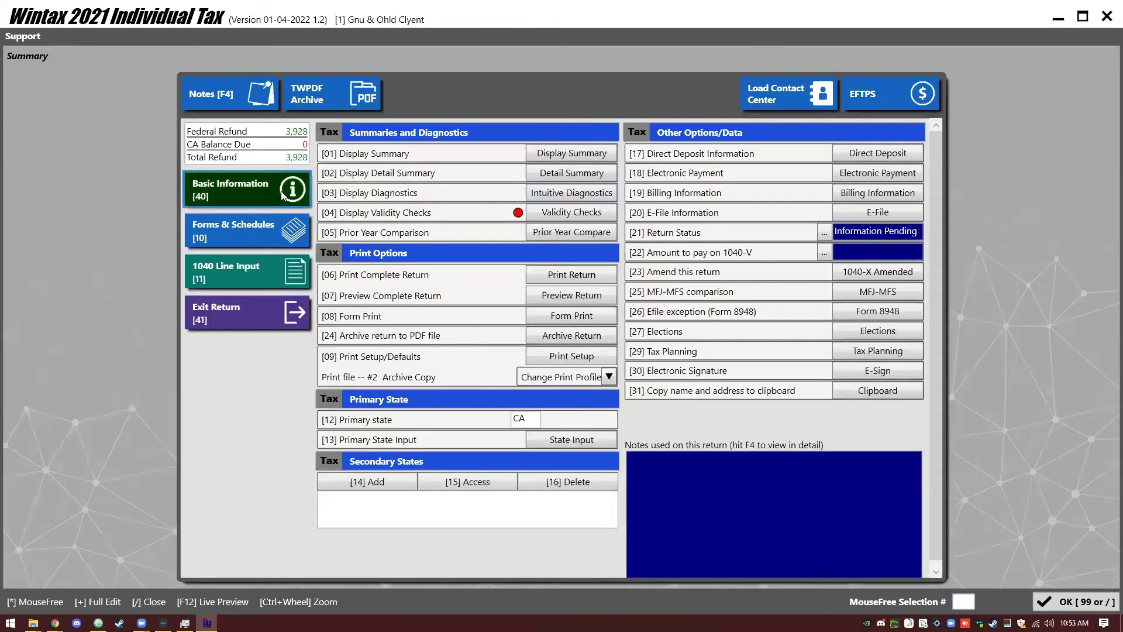
Step: Enter the taxpayer's city in the address section of Basic Information and return to the Summary
click(281, 190)
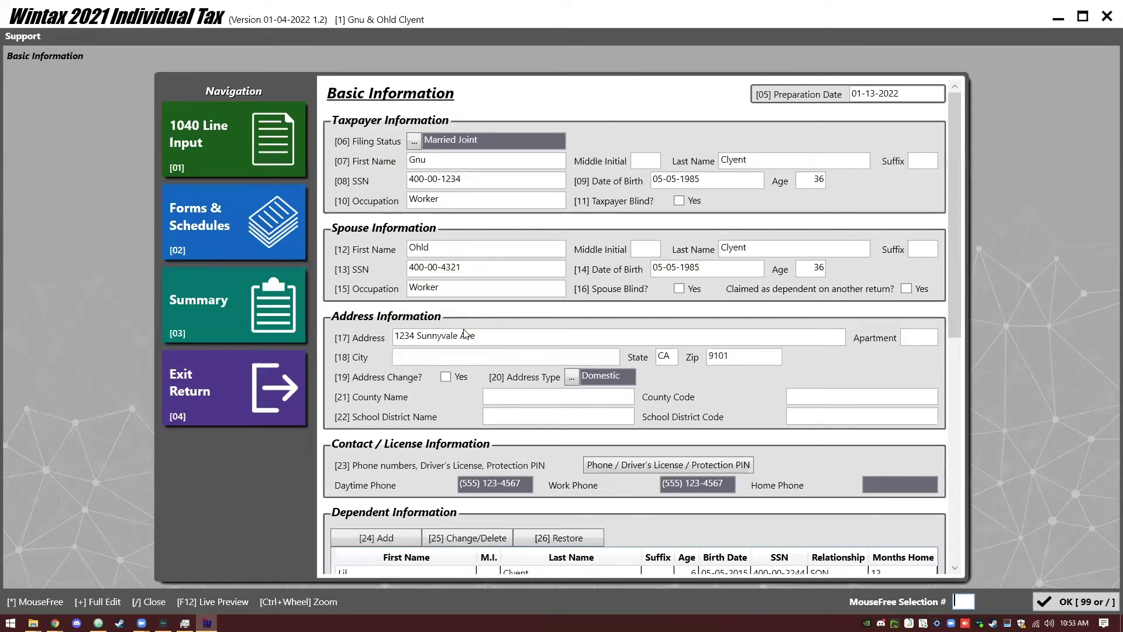
click(457, 356)
text(Duarte)
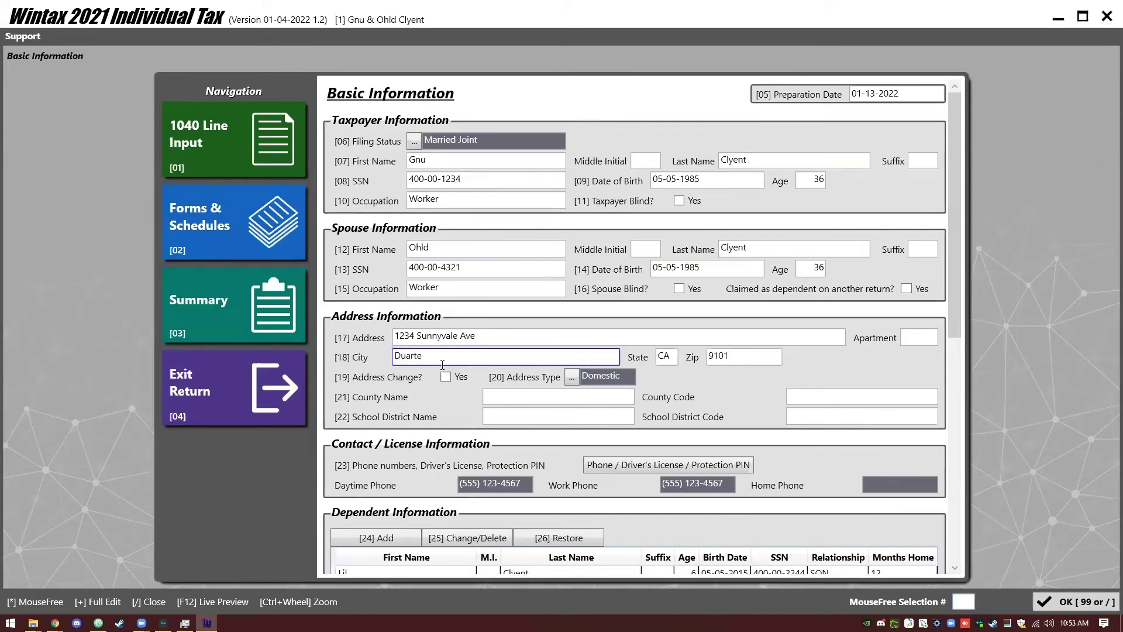
click(269, 301)
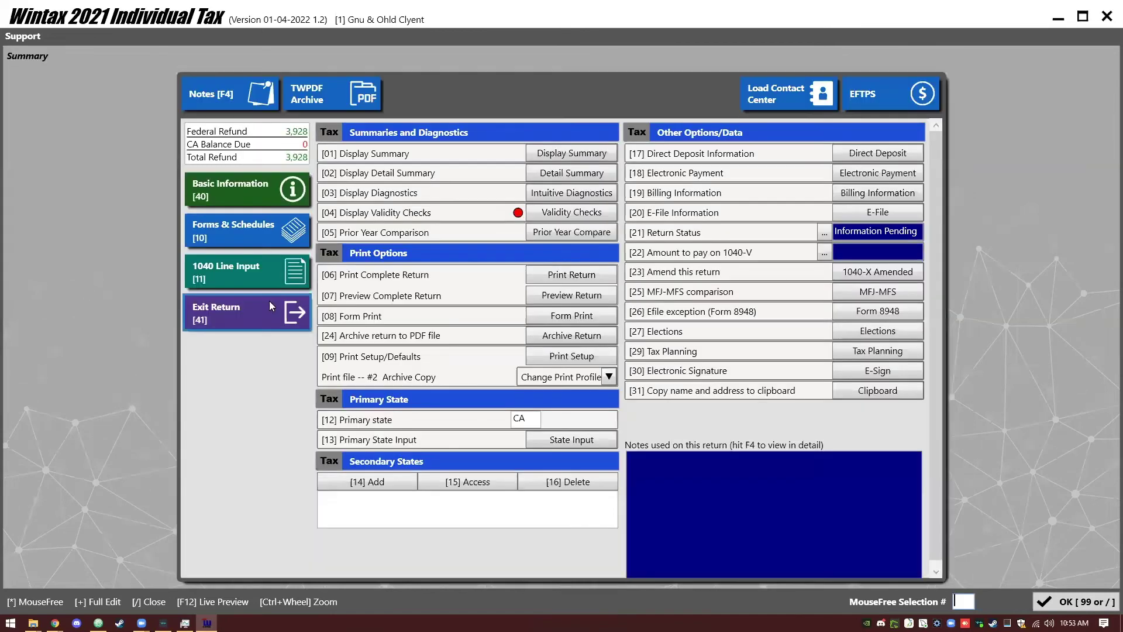
Step: Rerun the validity checks, examine the ZIPCd error's value and XPath, and return to the Summary
click(555, 211)
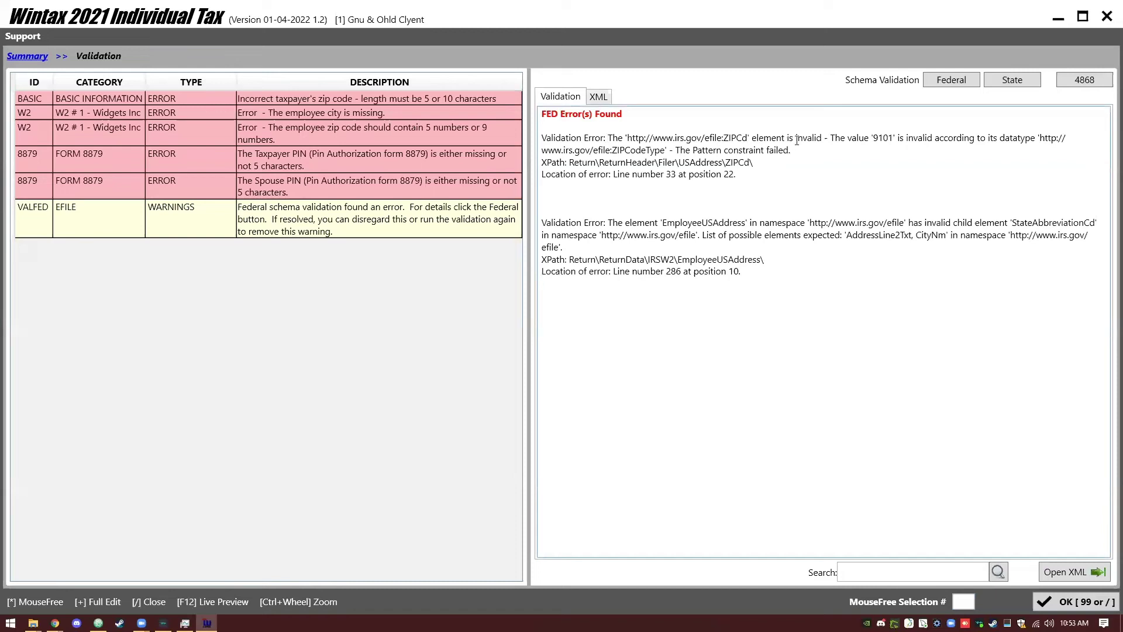
double_click(877, 138)
click(890, 140)
drag(569, 162, 727, 164)
click(729, 166)
key(slash)
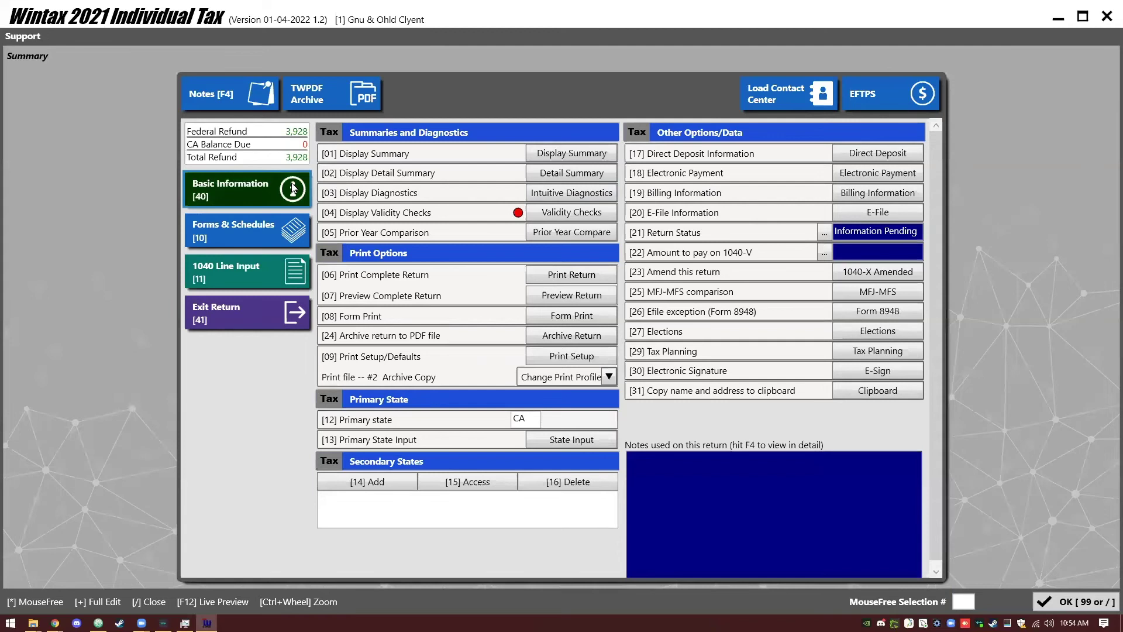
Step: Correct the taxpayer's ZIP code to five digits in Basic Information and return to the Summary
click(293, 188)
click(779, 357)
text(010)
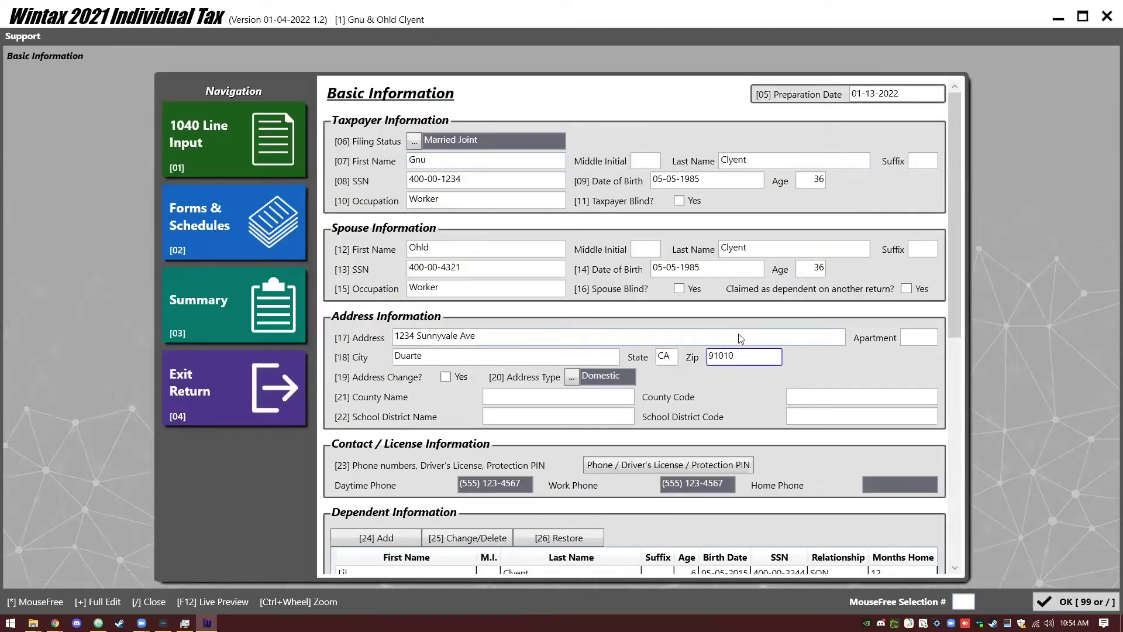
click(259, 300)
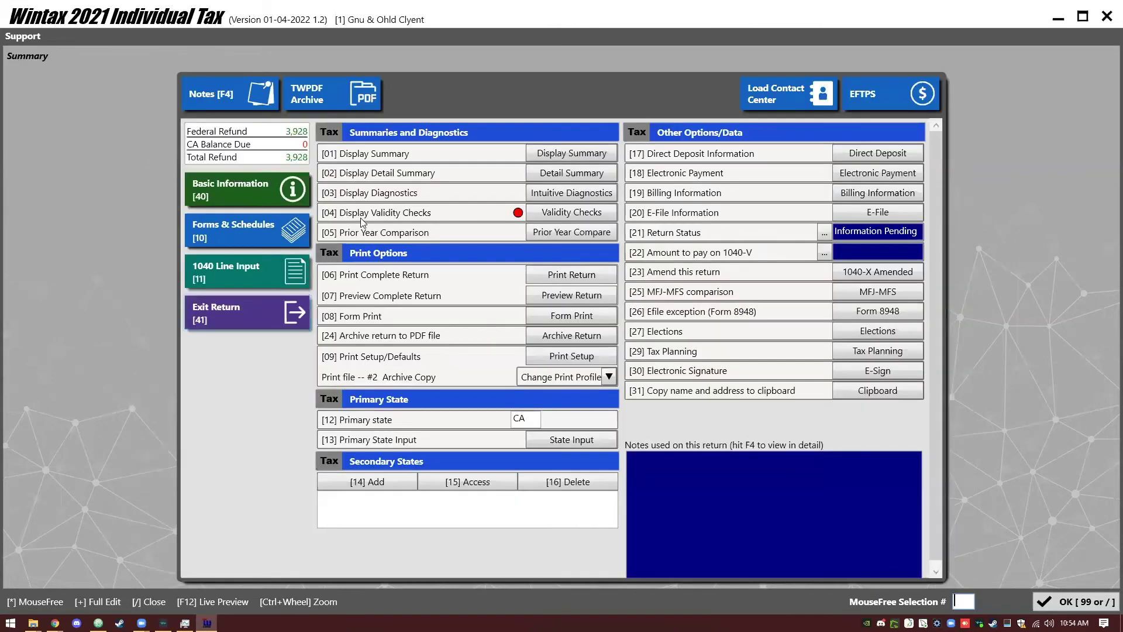
Step: Rerun the validity checks, examine the EmployeeUSAddress error and its IRSW2 XPath, and return to the Summary
click(572, 213)
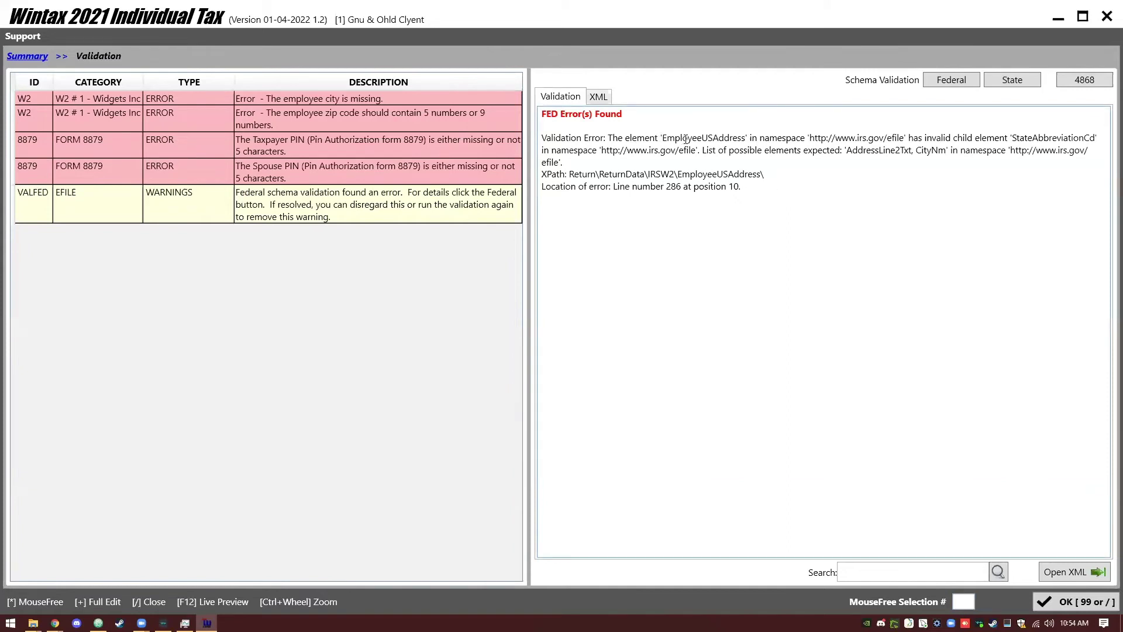
drag(682, 140, 738, 140)
click(792, 155)
drag(569, 173, 761, 174)
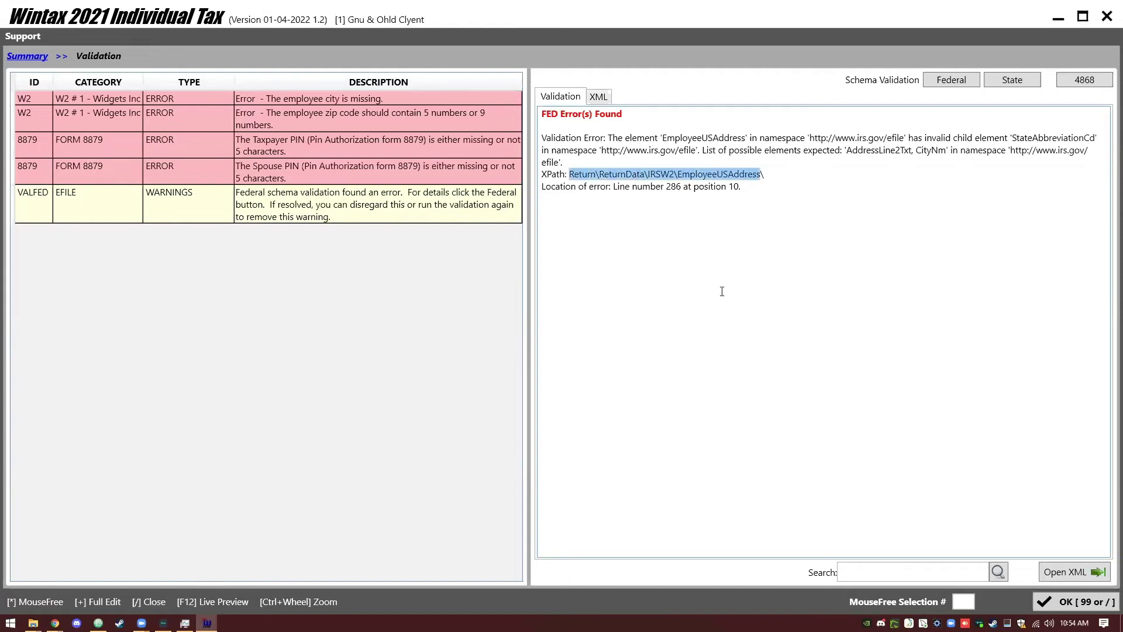
drag(648, 173, 674, 173)
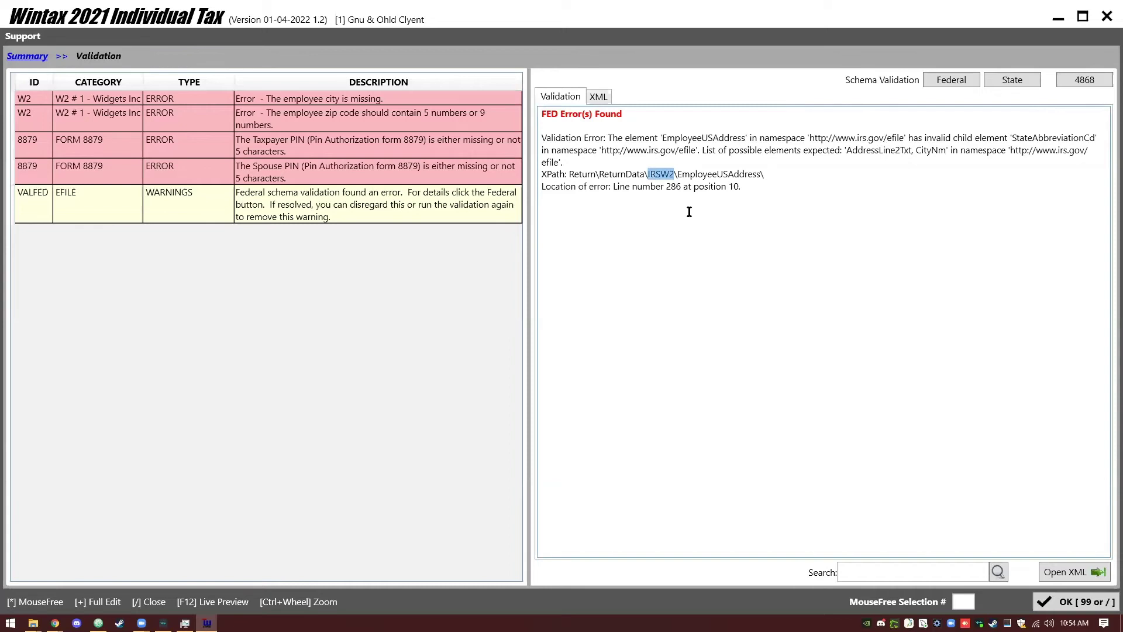
key(Escape)
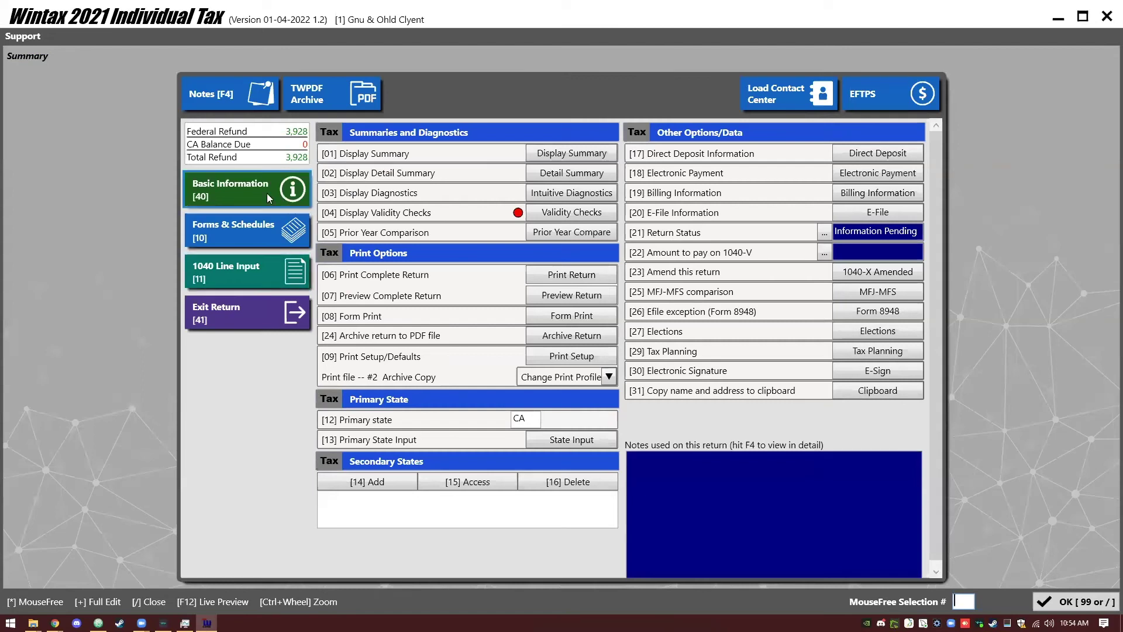
Step: Copy the employee's address and SSN from the 1040 into the Widgets Inc W-2 and accept the form
click(260, 268)
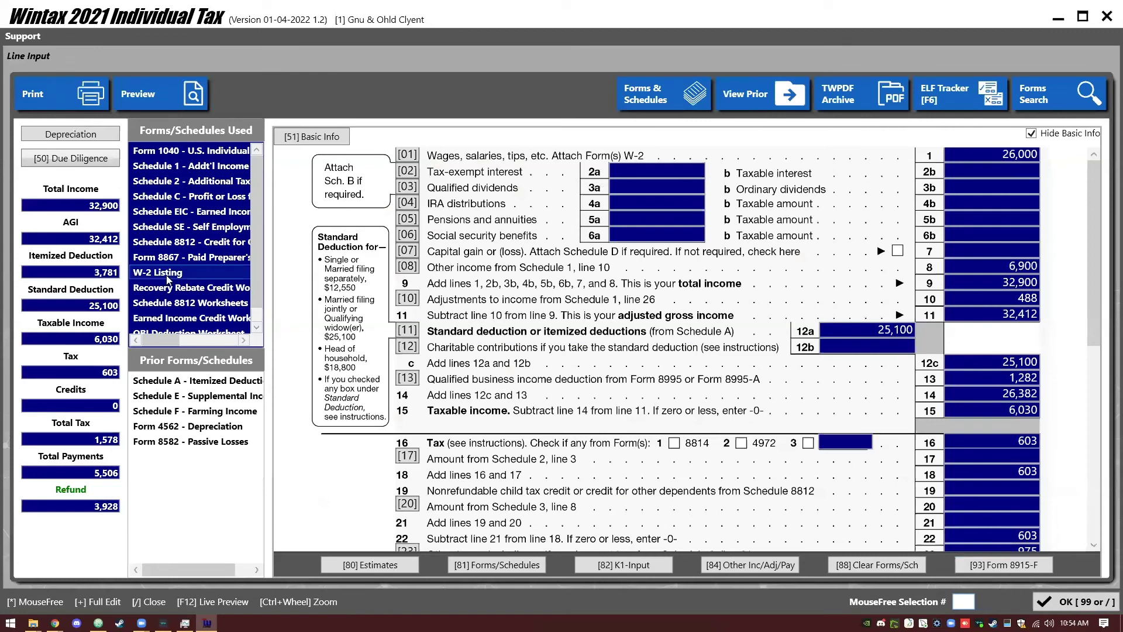
click(205, 271)
double_click(344, 155)
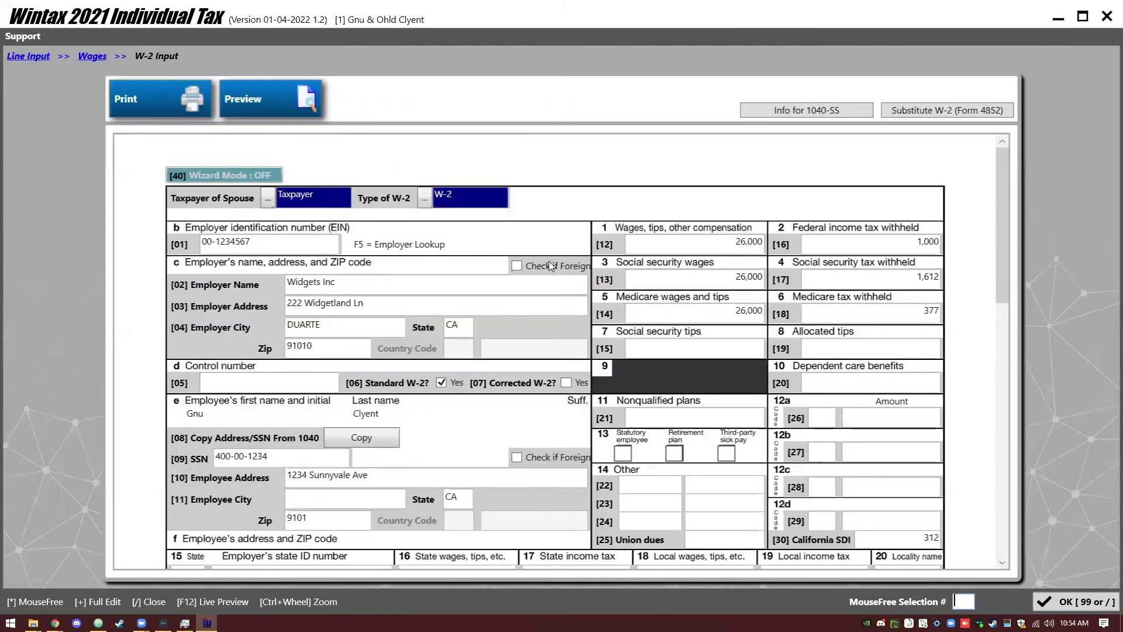
scroll(547, 260, down, 3)
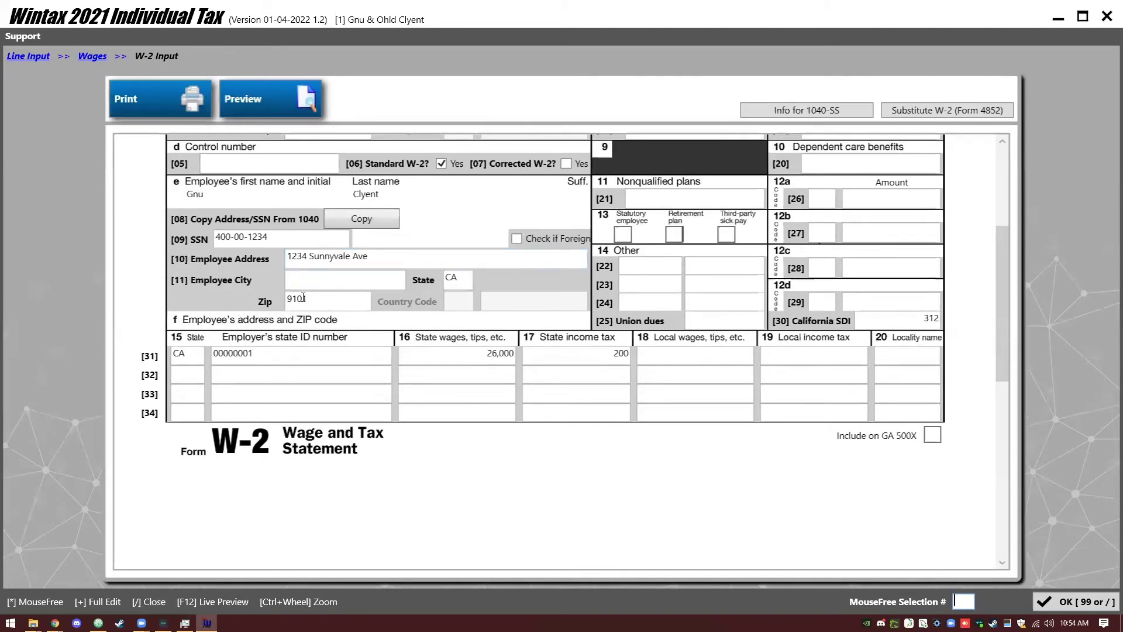
click(378, 221)
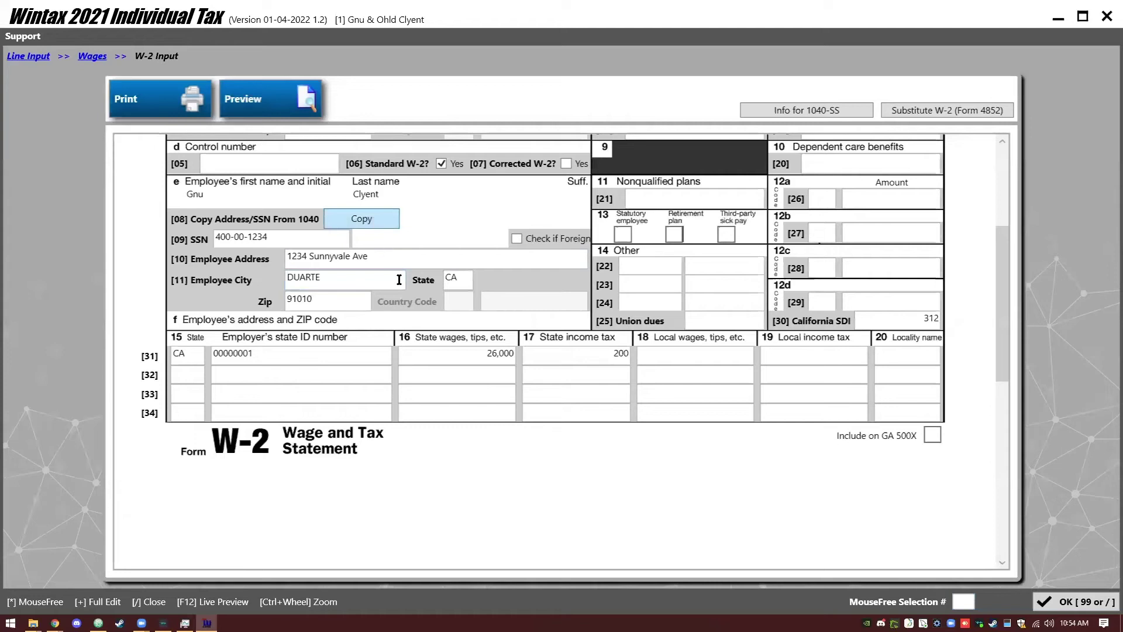
click(1081, 602)
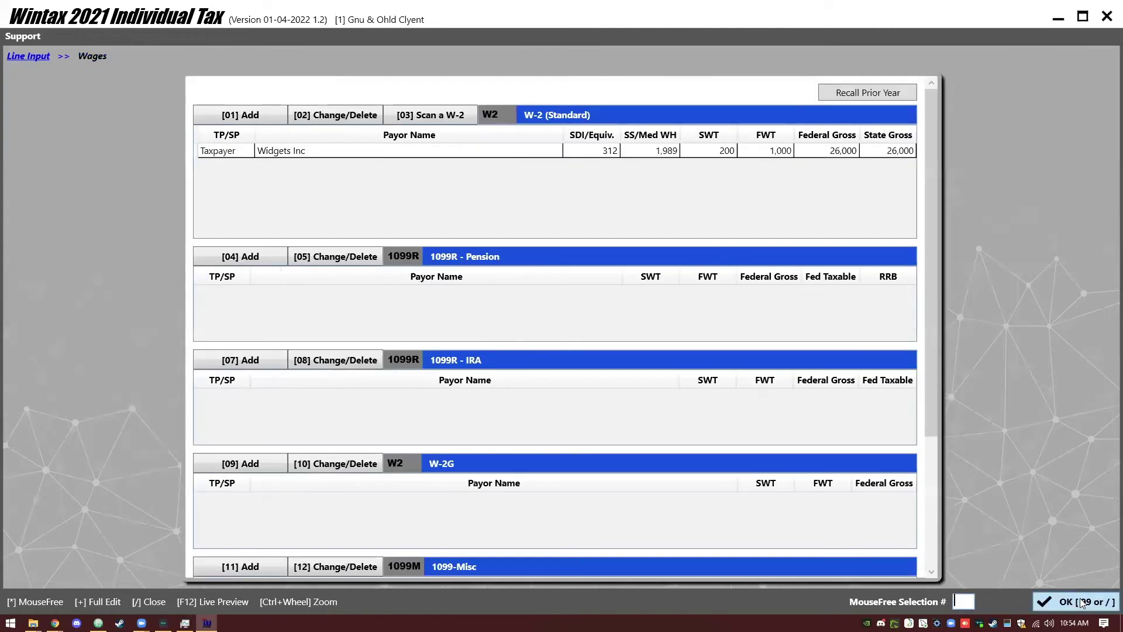
Step: Return from the wages list to the Summary and run the validity checks on the corrected return
click(1080, 603)
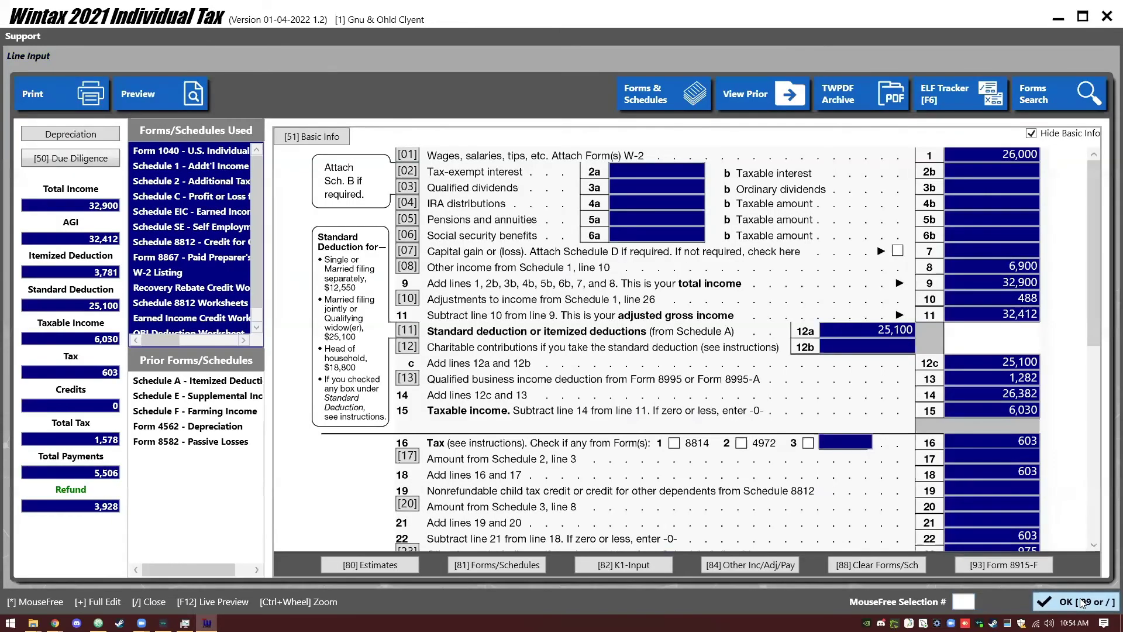
click(1081, 603)
click(589, 216)
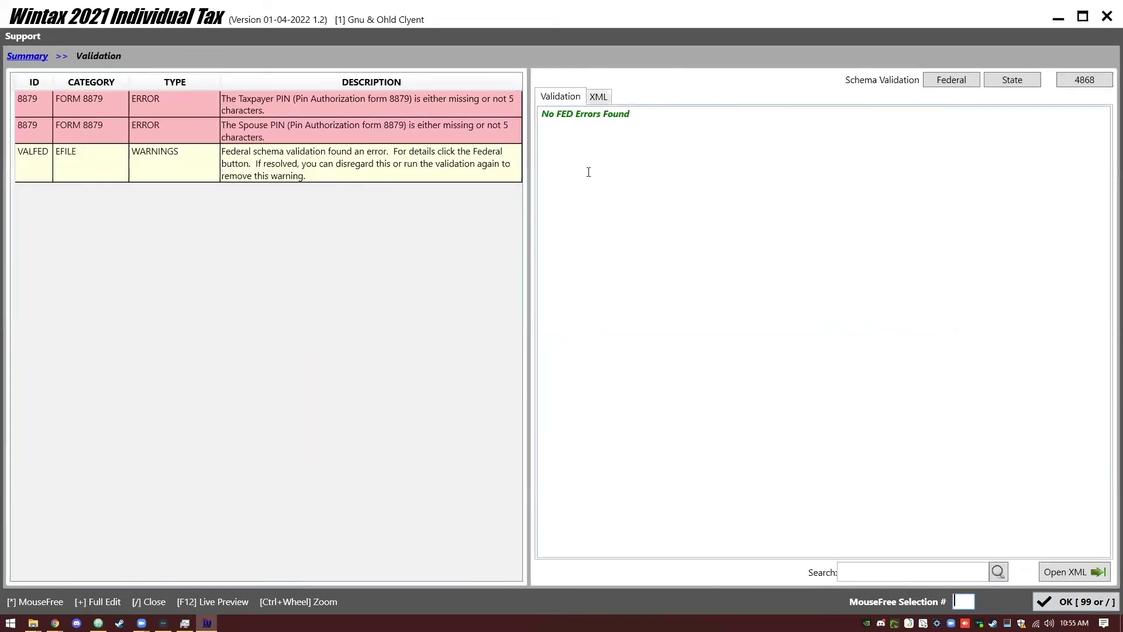
Step: Return to the Summary and rerun the validity checks to clear the resolved federal schema warning
click(293, 174)
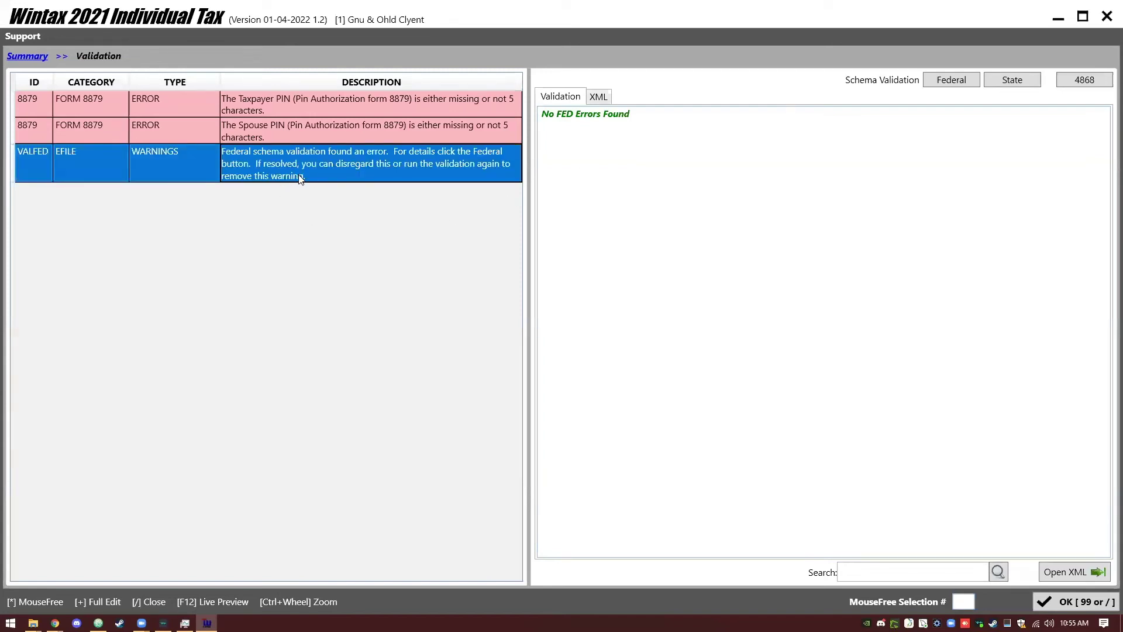
key(slash)
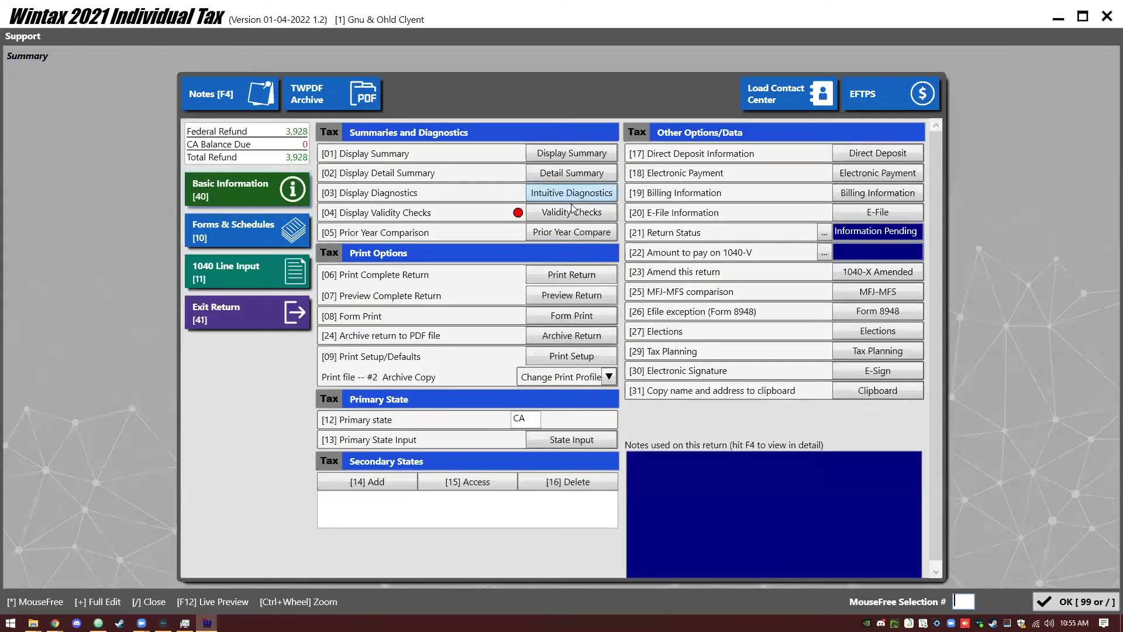
click(592, 212)
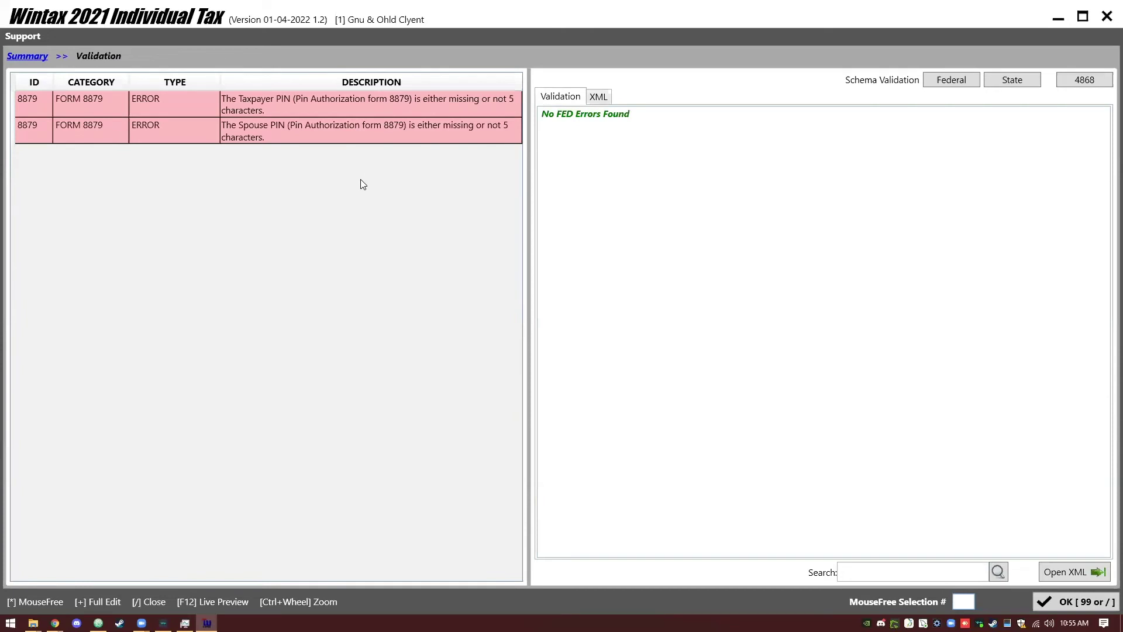
Step: Examine the taxpayer and spouse PIN errors for Form 8879 in the validation list and return to the Summary
click(188, 107)
click(171, 135)
click(114, 105)
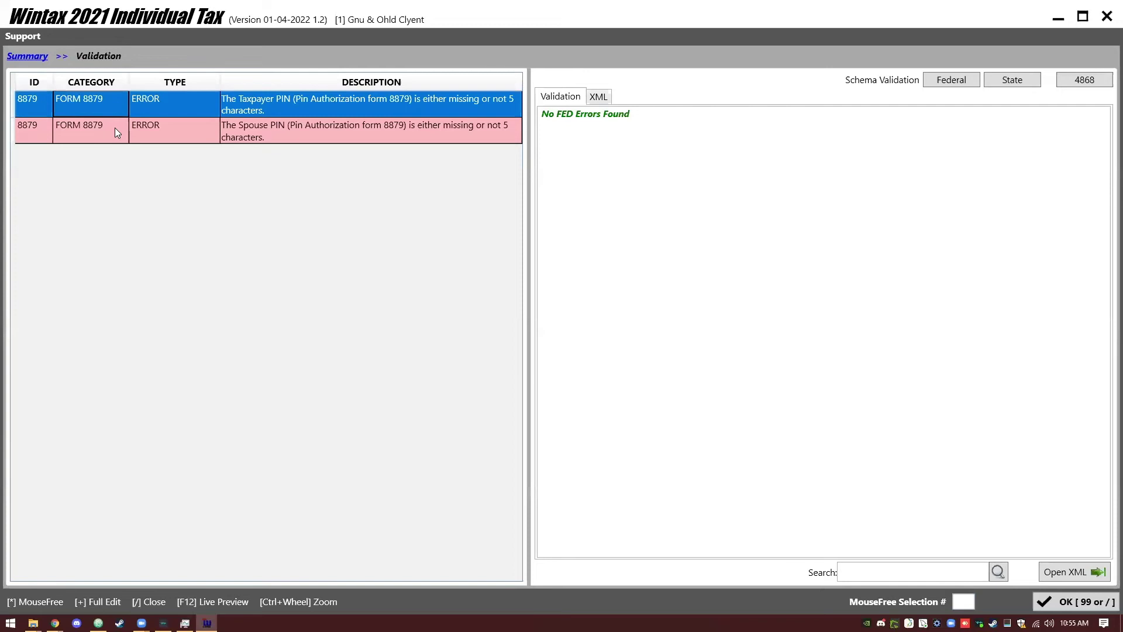
click(115, 128)
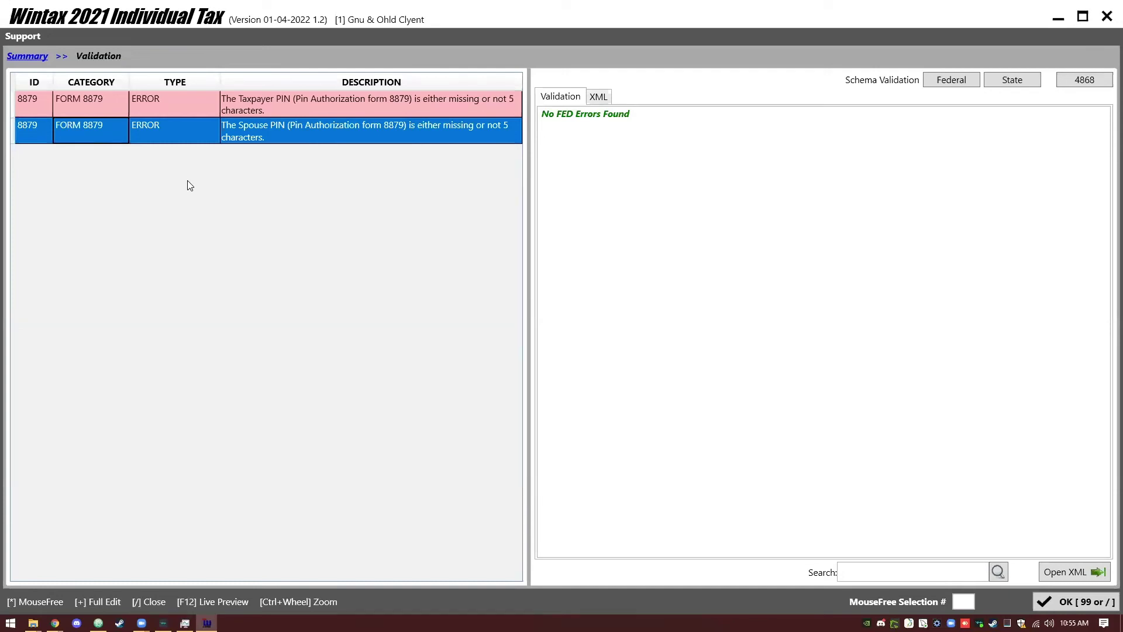
key(slash)
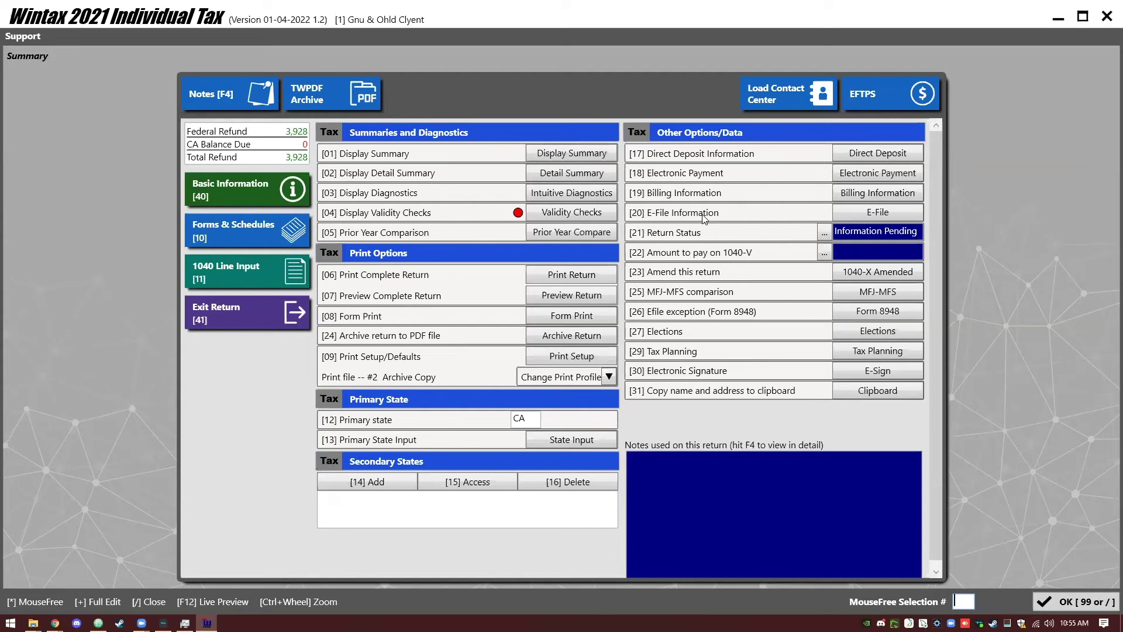
Step: Open the E-File Information and generate a preview of Form 8879
click(857, 214)
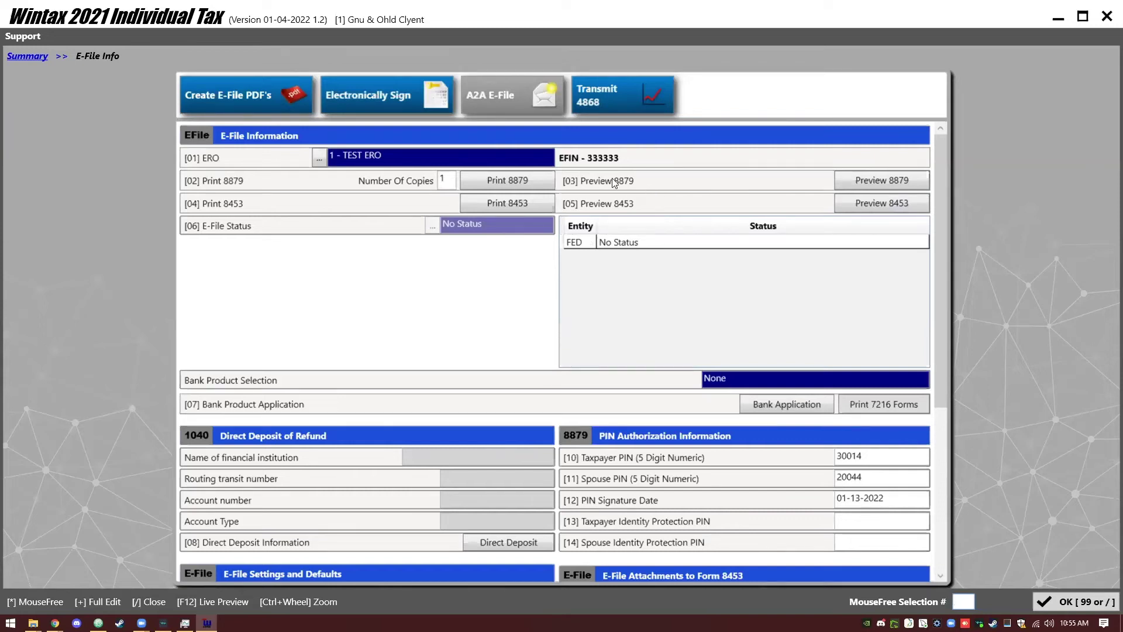
click(858, 179)
click(589, 351)
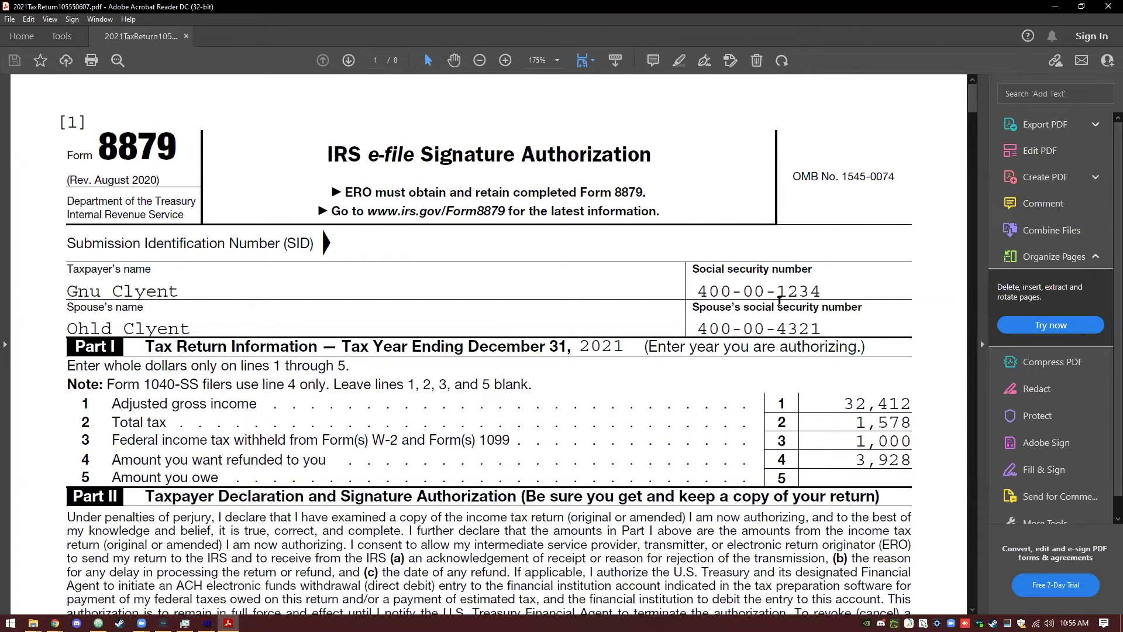
Step: Review the Form 8879 preview's taxpayer details, Part I amounts, PIN sections and Part III certification, and close the PDF
scroll(433, 186, down, 3)
scroll(493, 181, up, 3)
double_click(117, 295)
click(265, 345)
scroll(821, 261, down, 3)
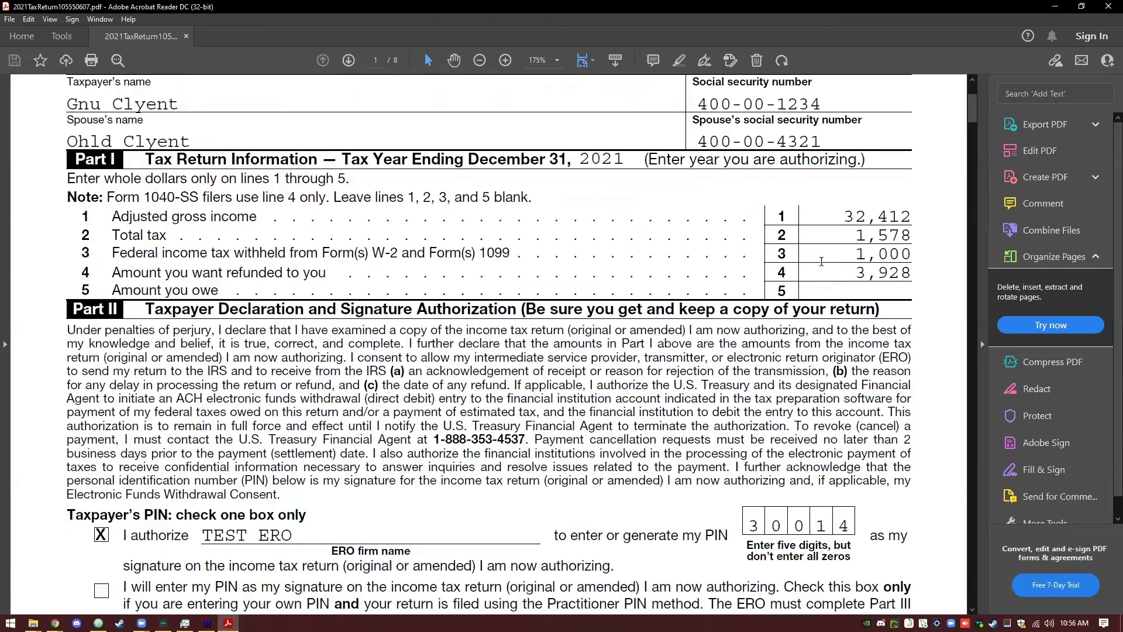
scroll(821, 261, down, 1)
scroll(821, 261, down, 3)
scroll(820, 261, down, 10)
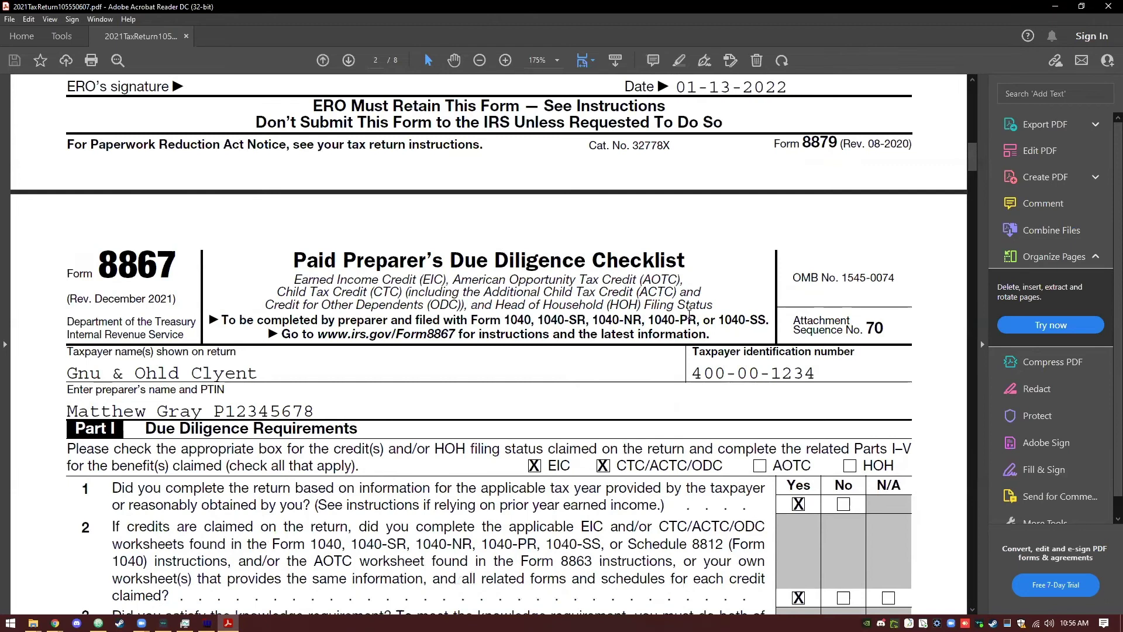
scroll(690, 315, up, 6)
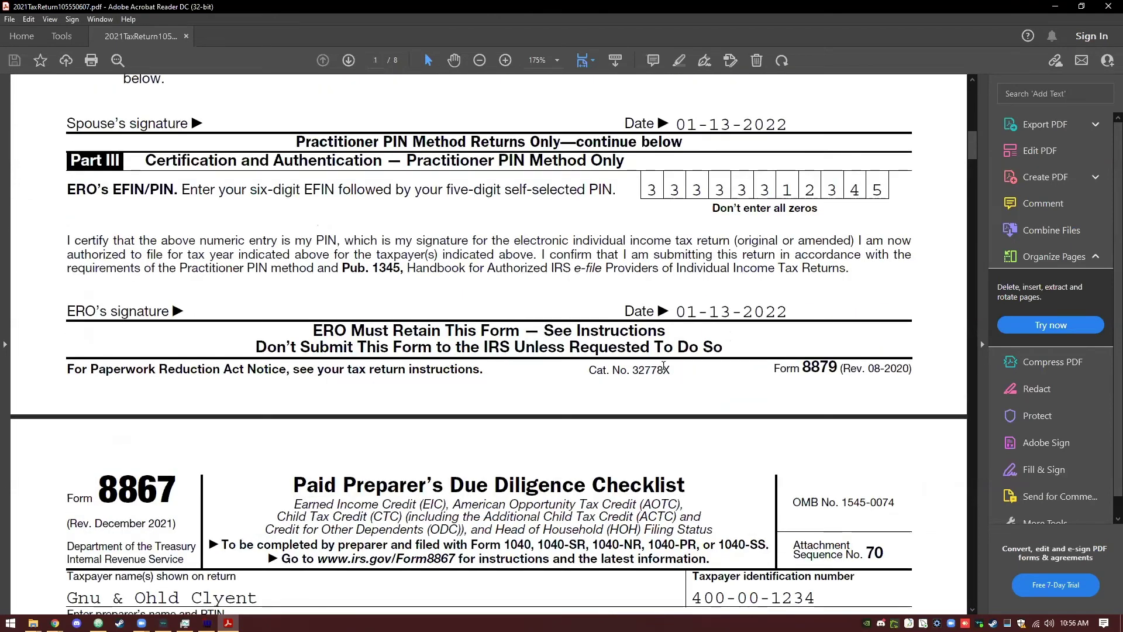
scroll(664, 366, up, 8)
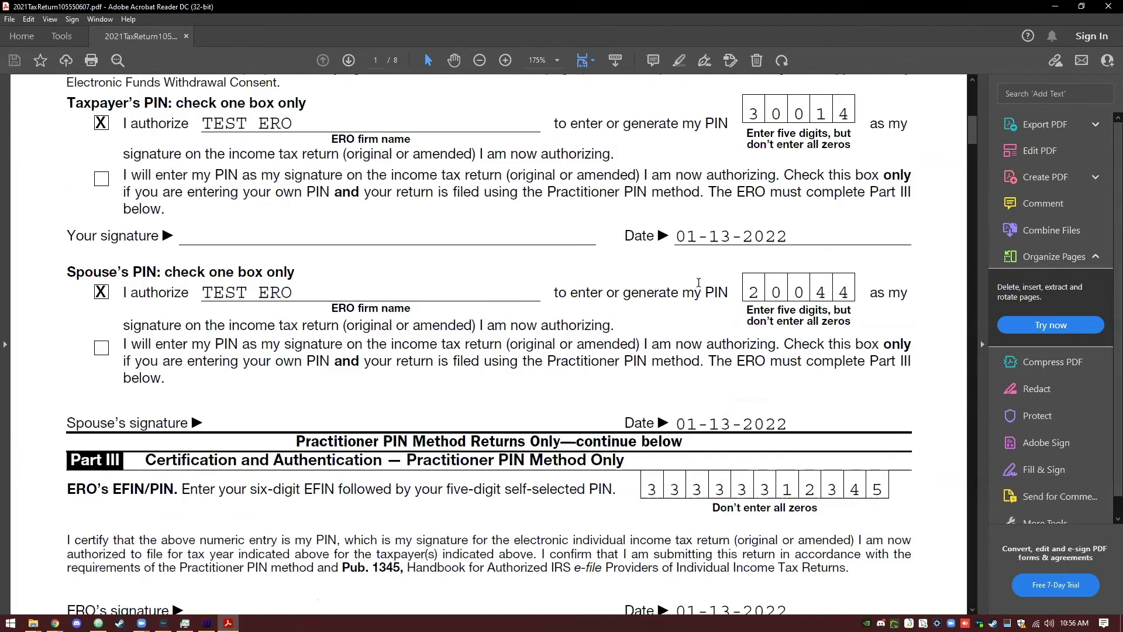
click(1107, 8)
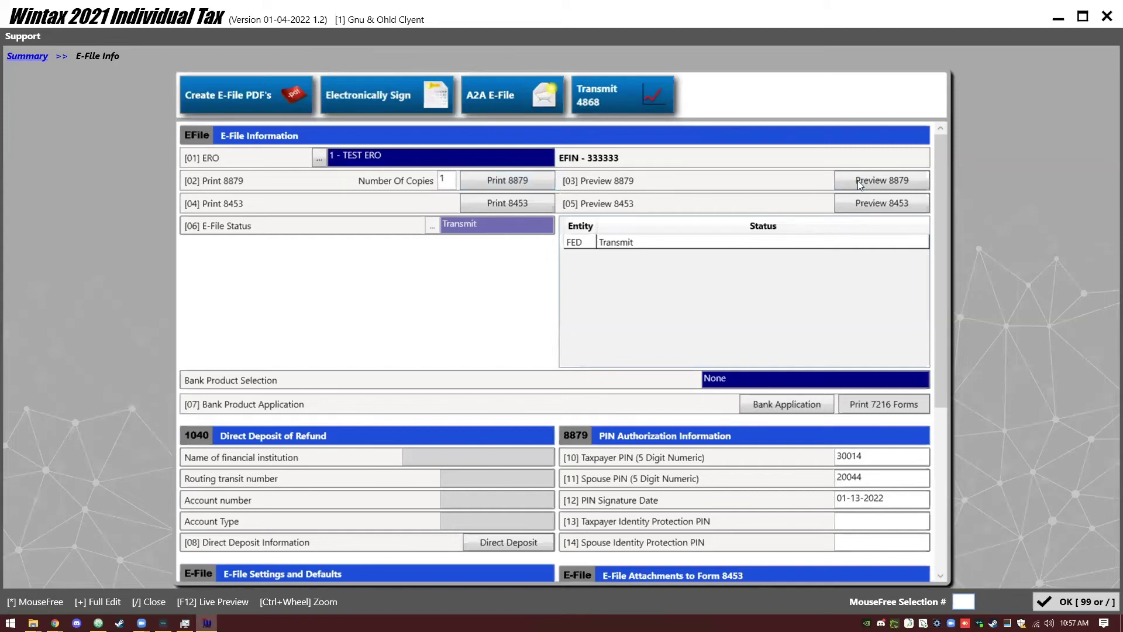
Step: Set the federal e-file status to 00-No Status and restore it to 02-Transmit
click(629, 242)
double_click(629, 243)
key(Up)
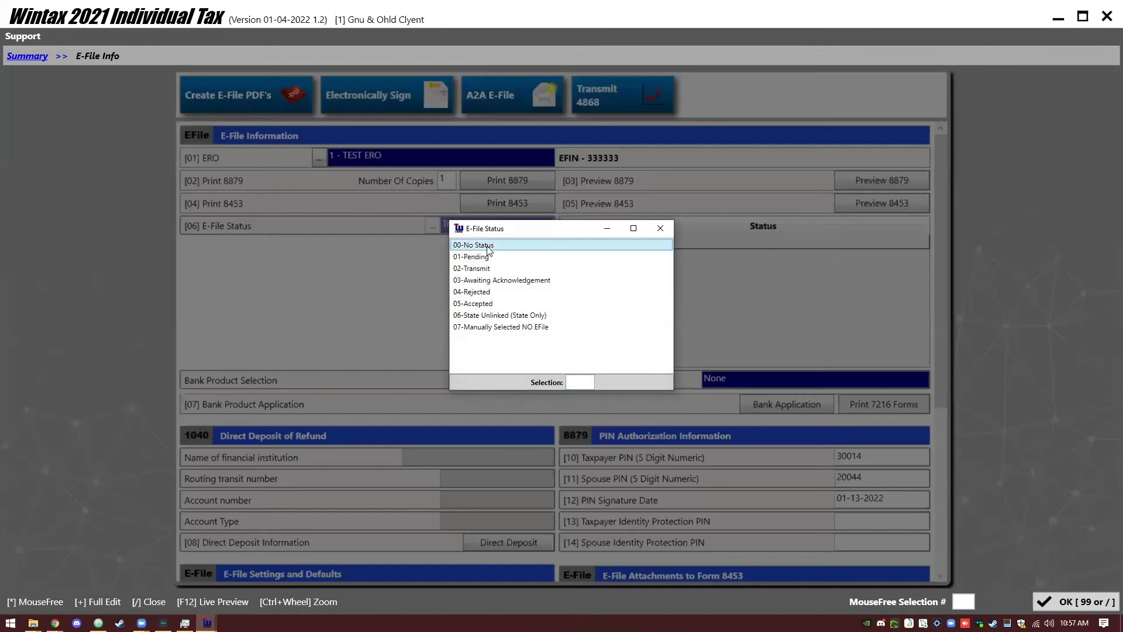
key(Return)
double_click(629, 242)
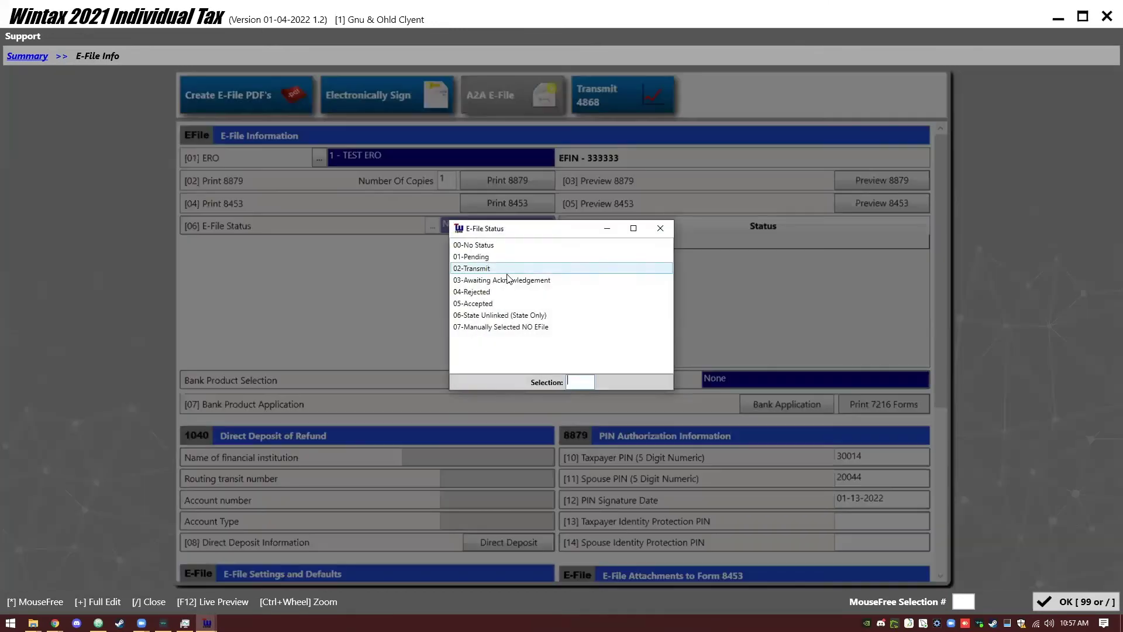
double_click(612, 257)
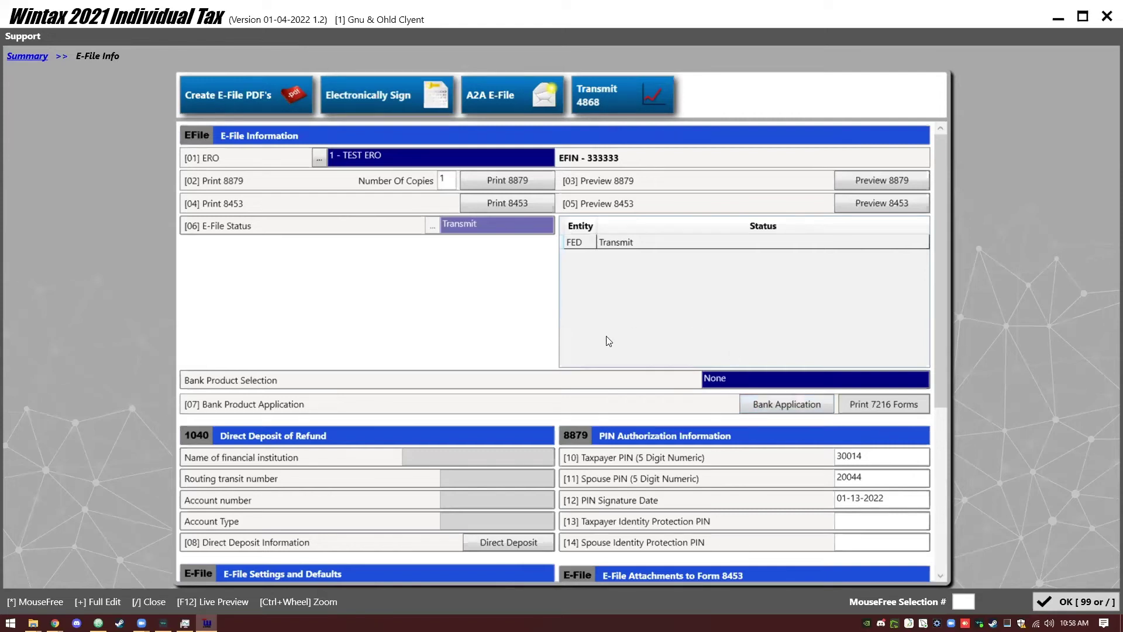
Step: Rerun the validity checks from the Summary, review the federal schema validation, and return to the Summary
key(slash)
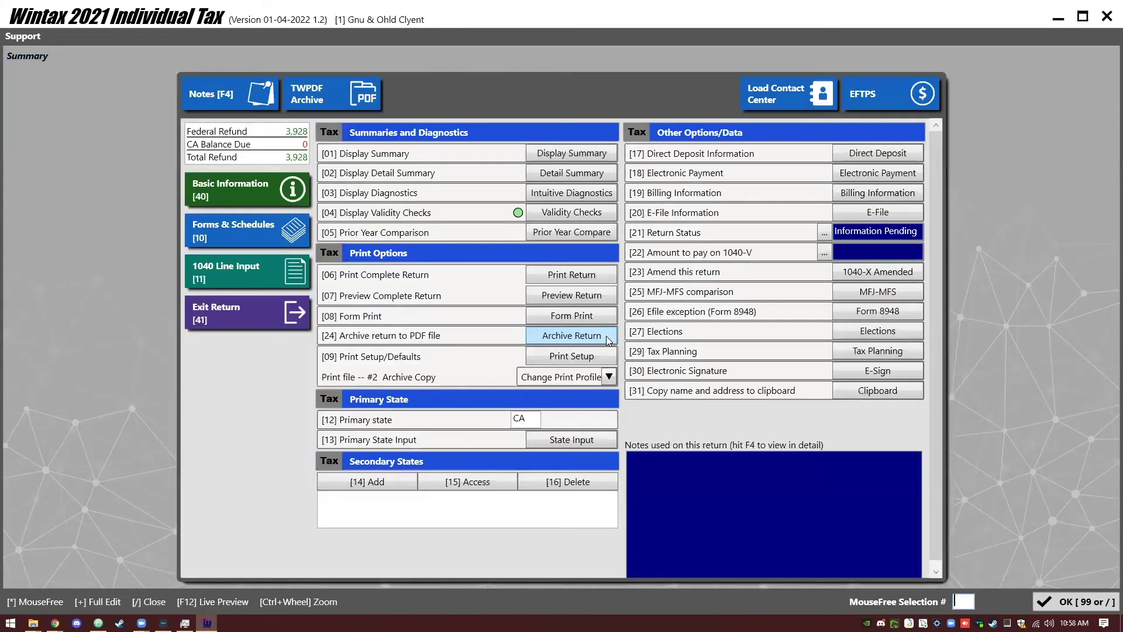
click(531, 214)
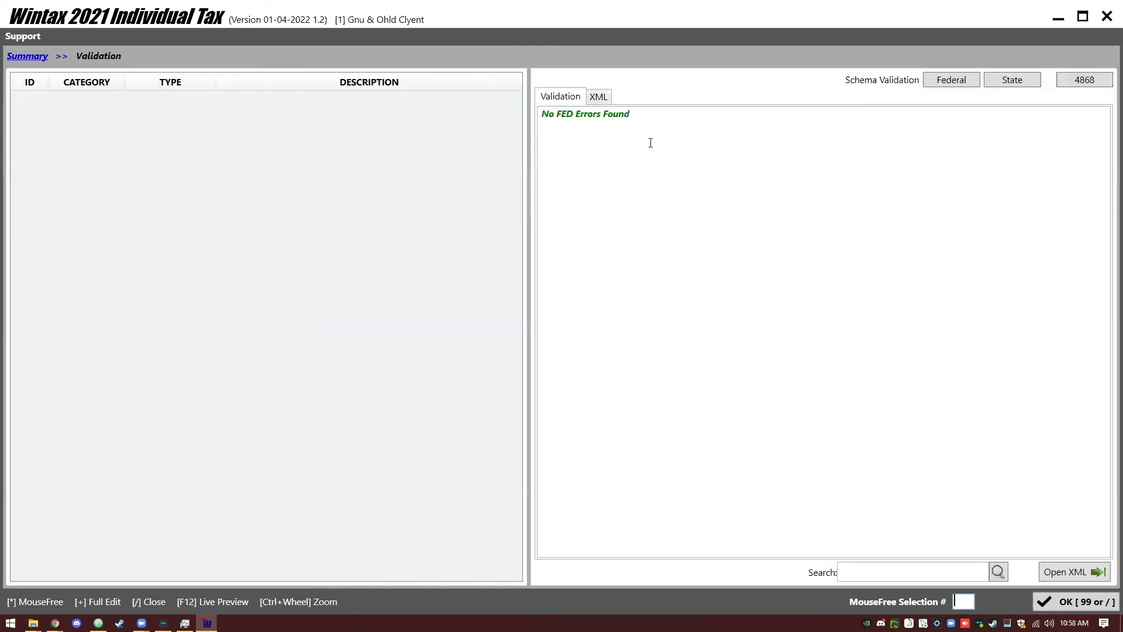
key(slash)
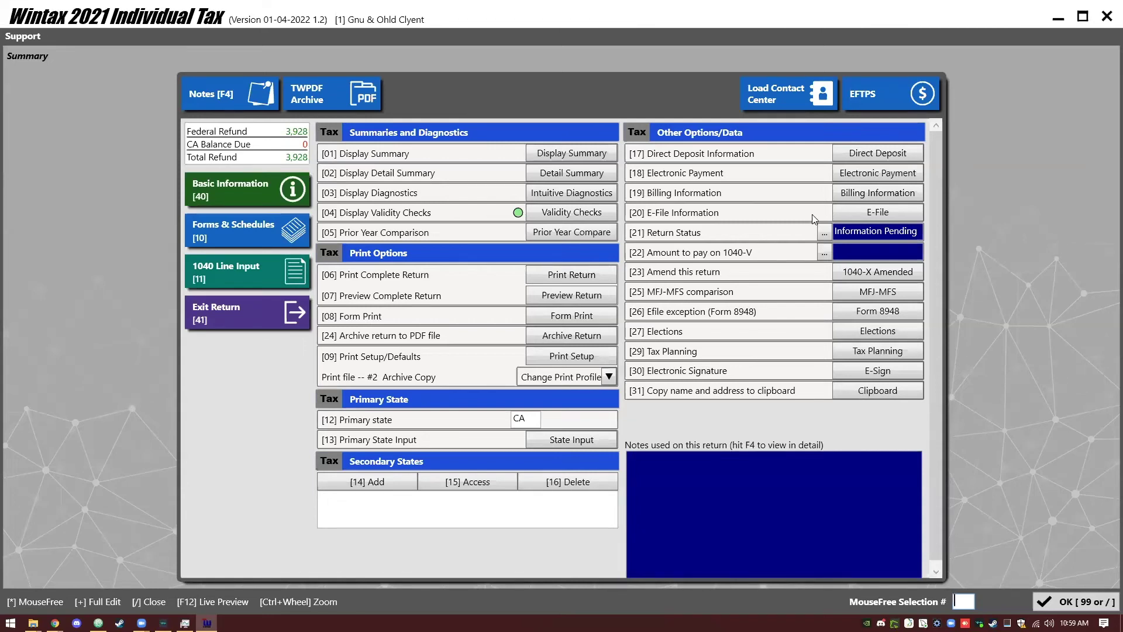
Step: Check the federal e-file status in the E-File Information and exit the return
click(857, 213)
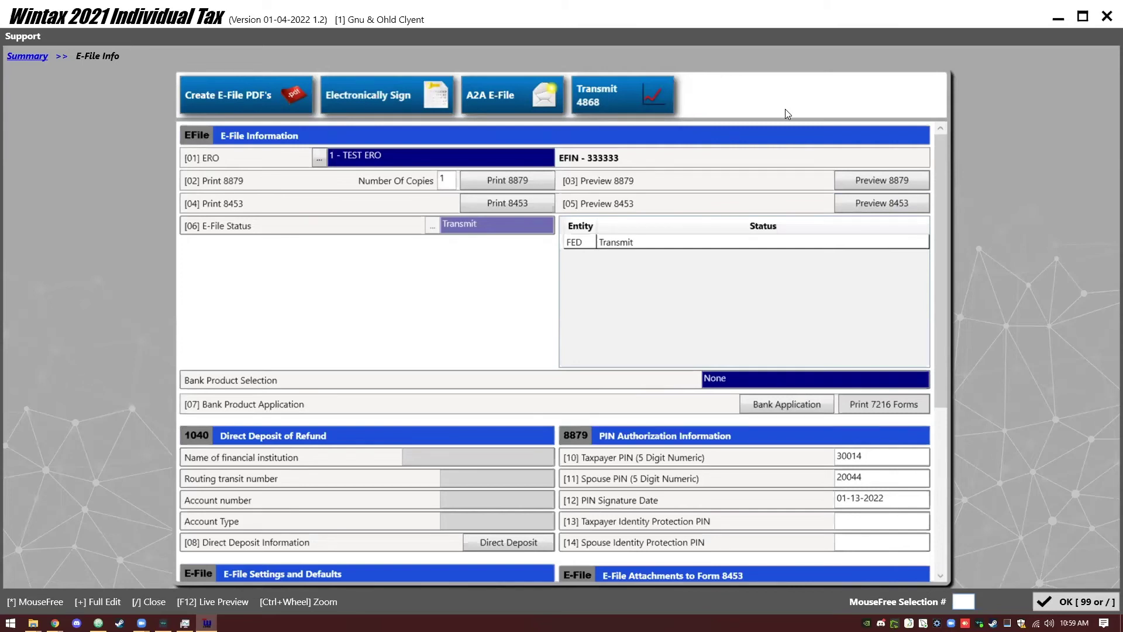
key(slash)
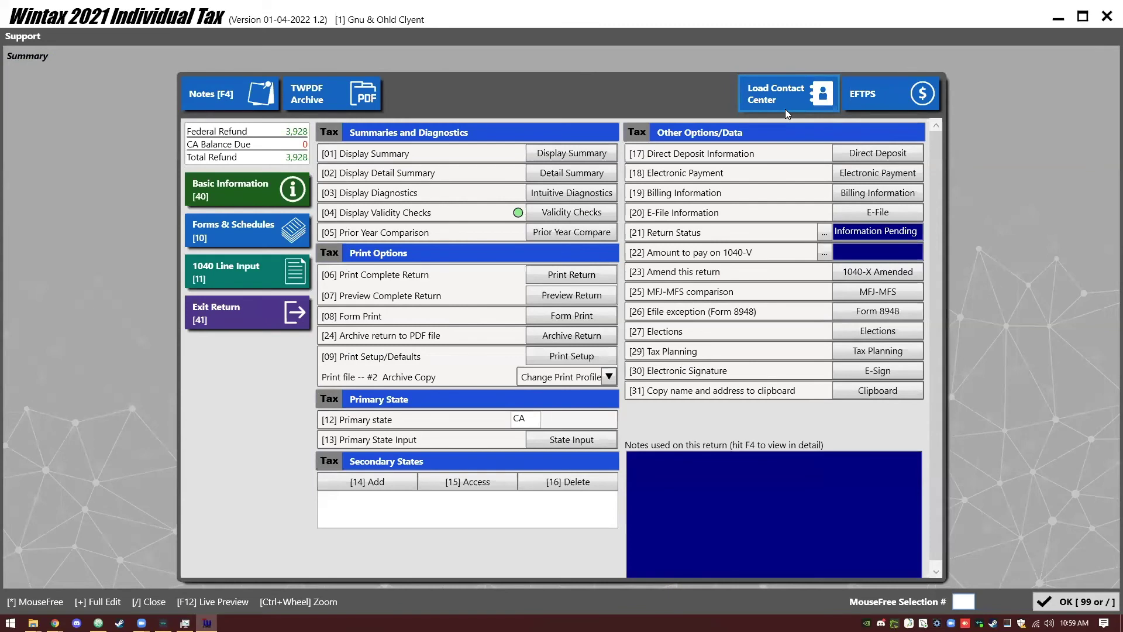
click(251, 312)
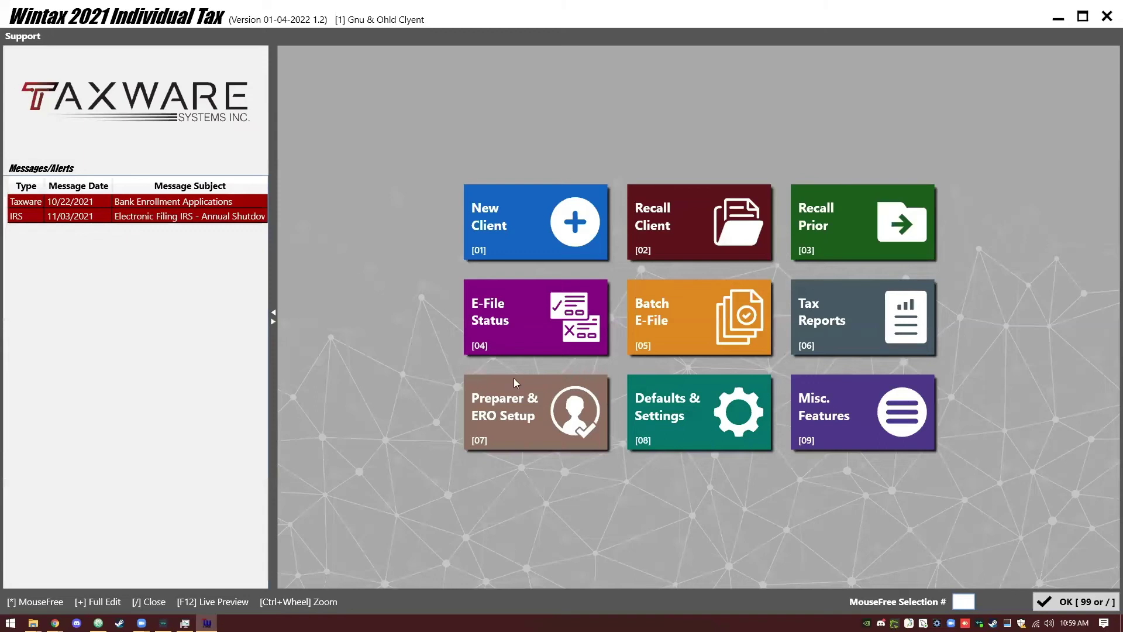
Step: Move the sample client's FED return to Returns Not Selected to Transmit in Batch E-File and go back to the main menu
click(648, 329)
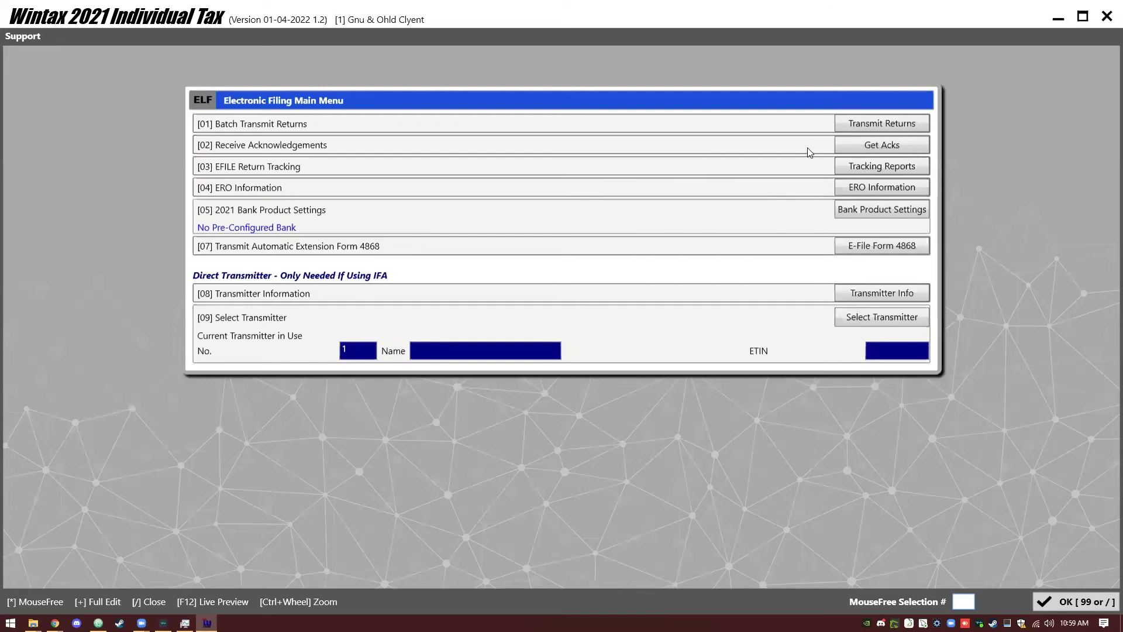
click(841, 119)
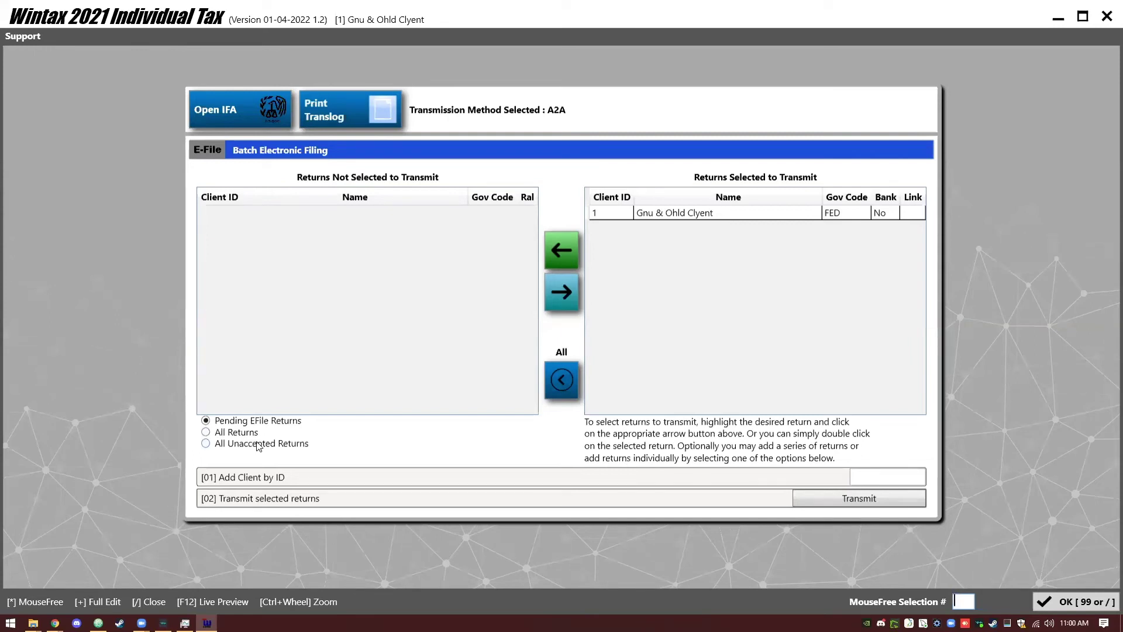
click(688, 217)
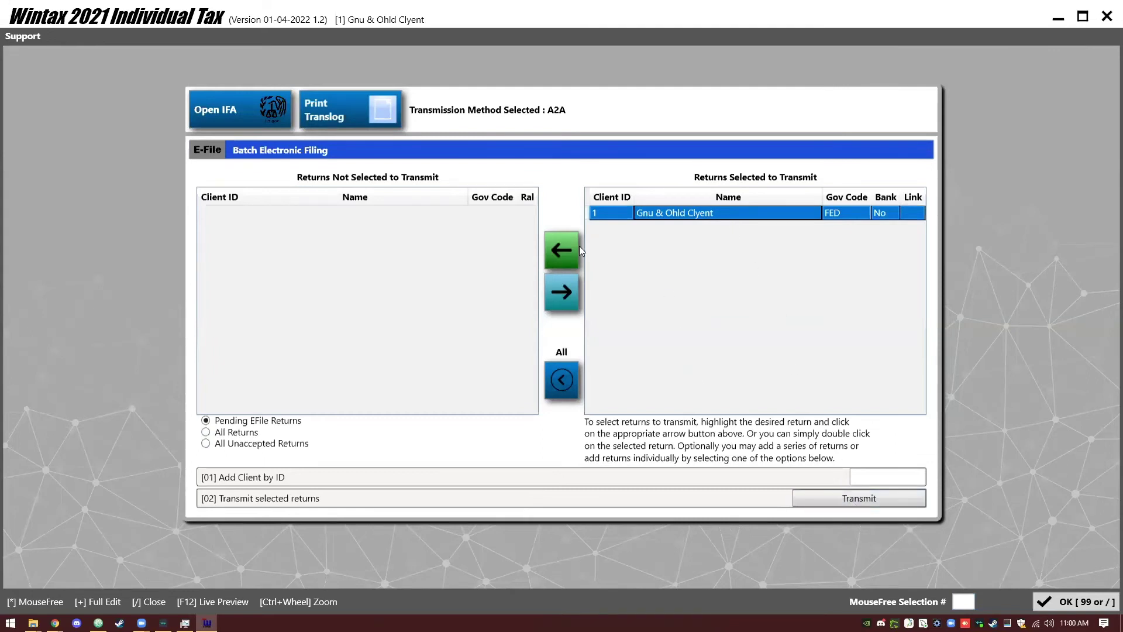
click(561, 250)
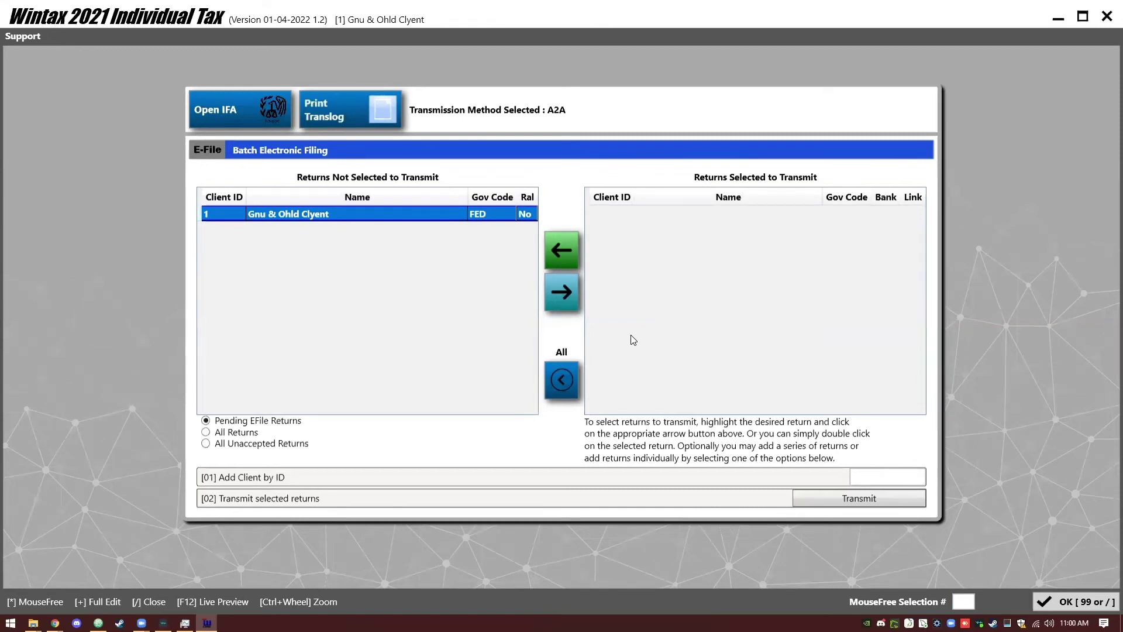
key(slash)
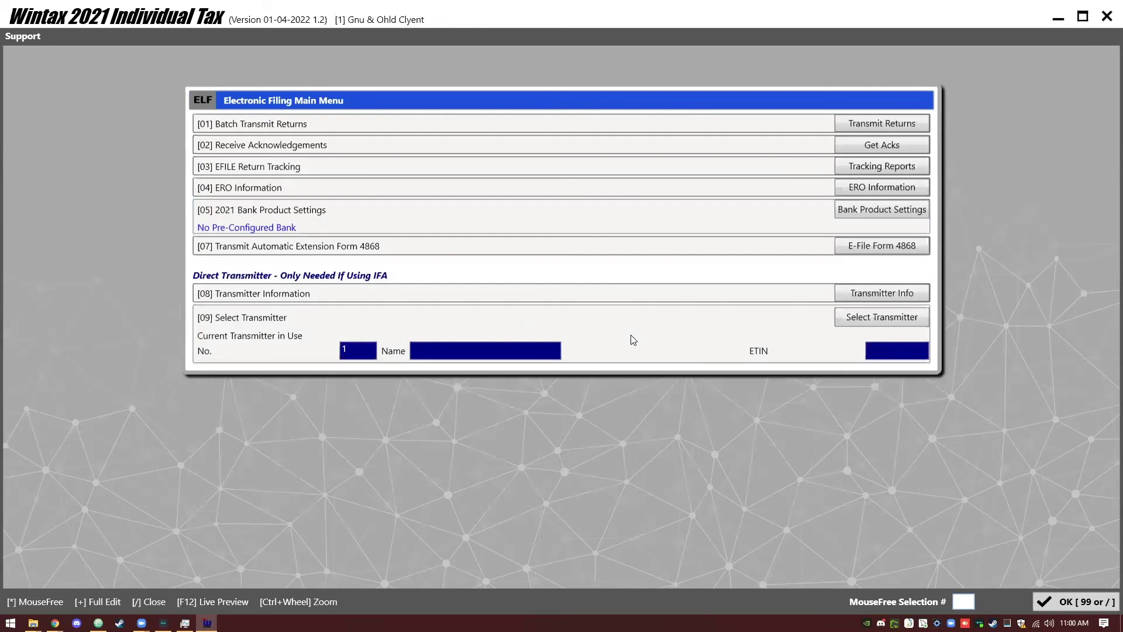
key(slash)
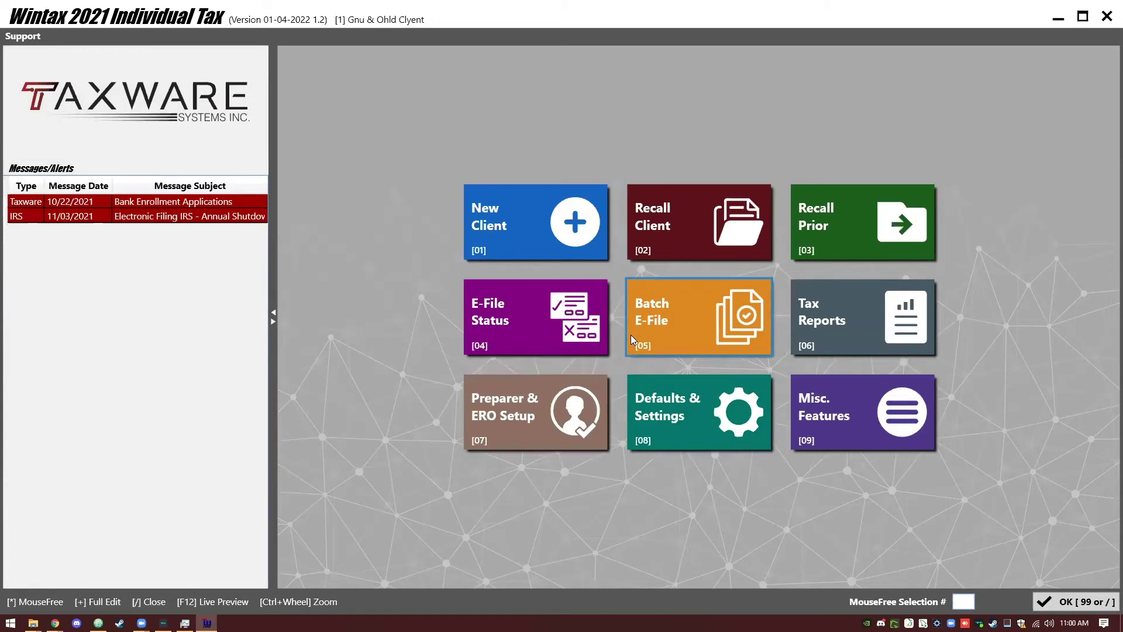
Step: Recall the sample client's return, view its Forms and Schedules, and go to the Summary
click(704, 236)
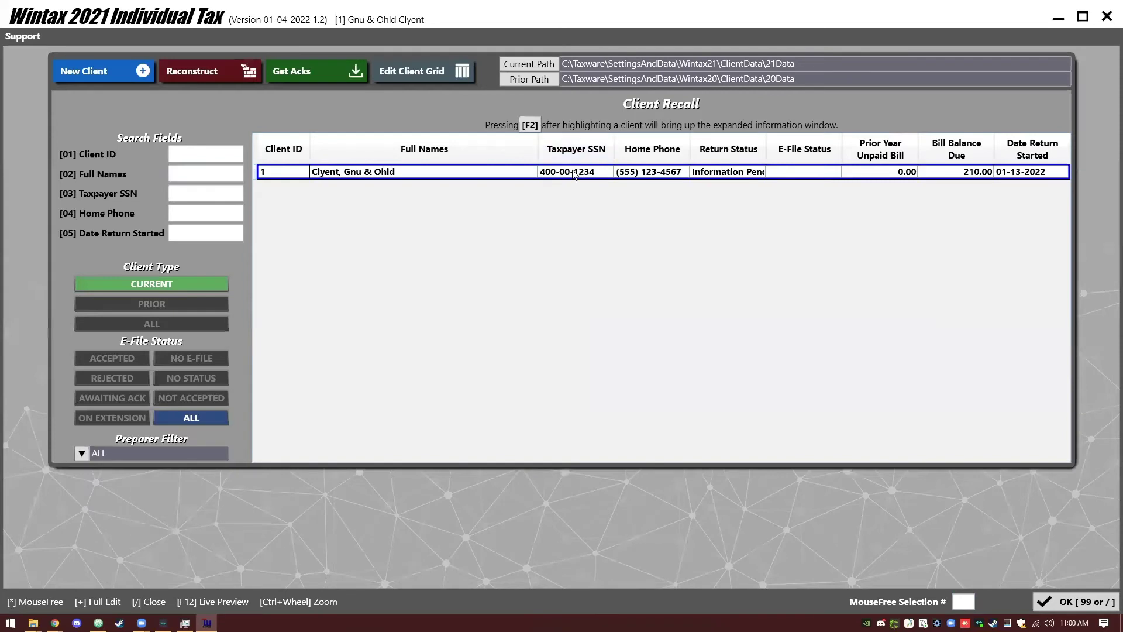
double_click(574, 173)
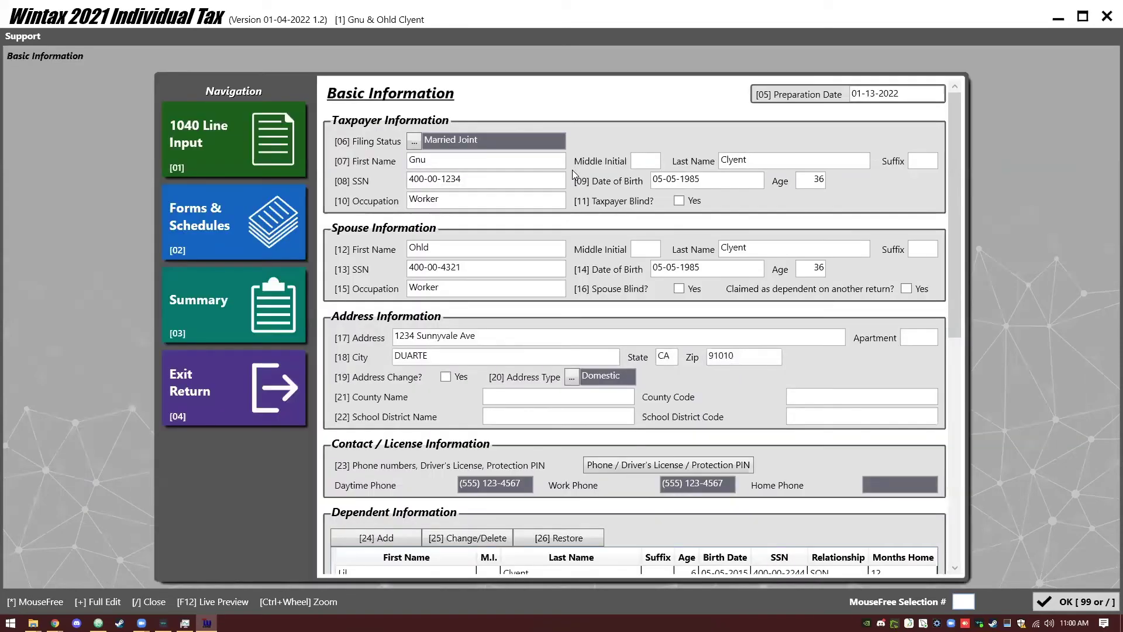
click(299, 209)
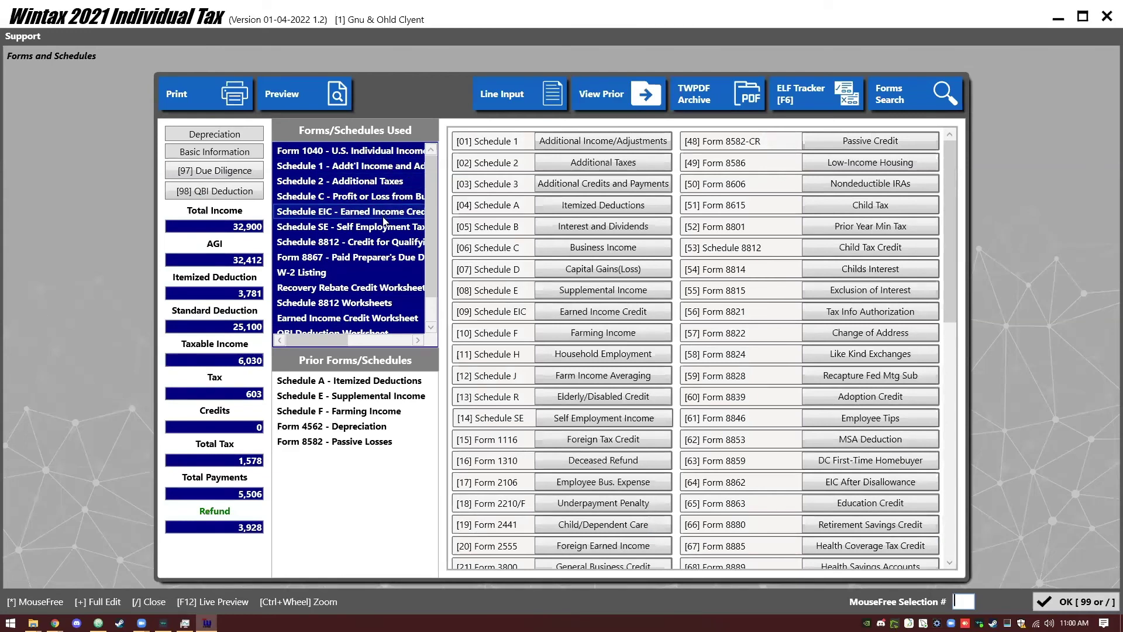
key(slash)
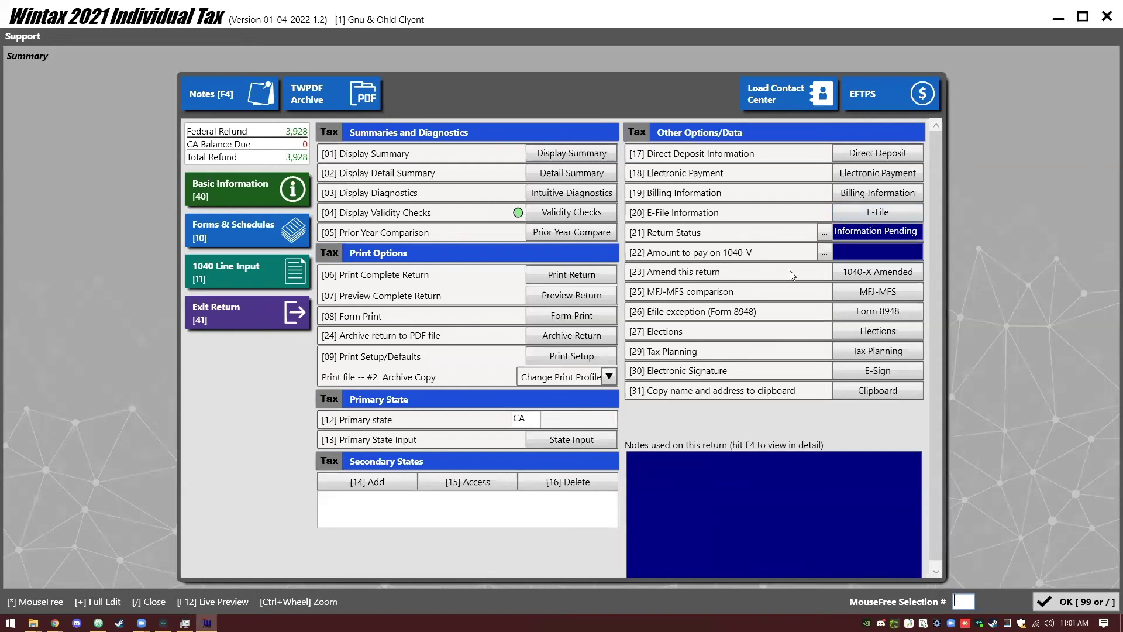
Step: Exit to the main menu and reopen the sample client's return at Basic Information
key(slash)
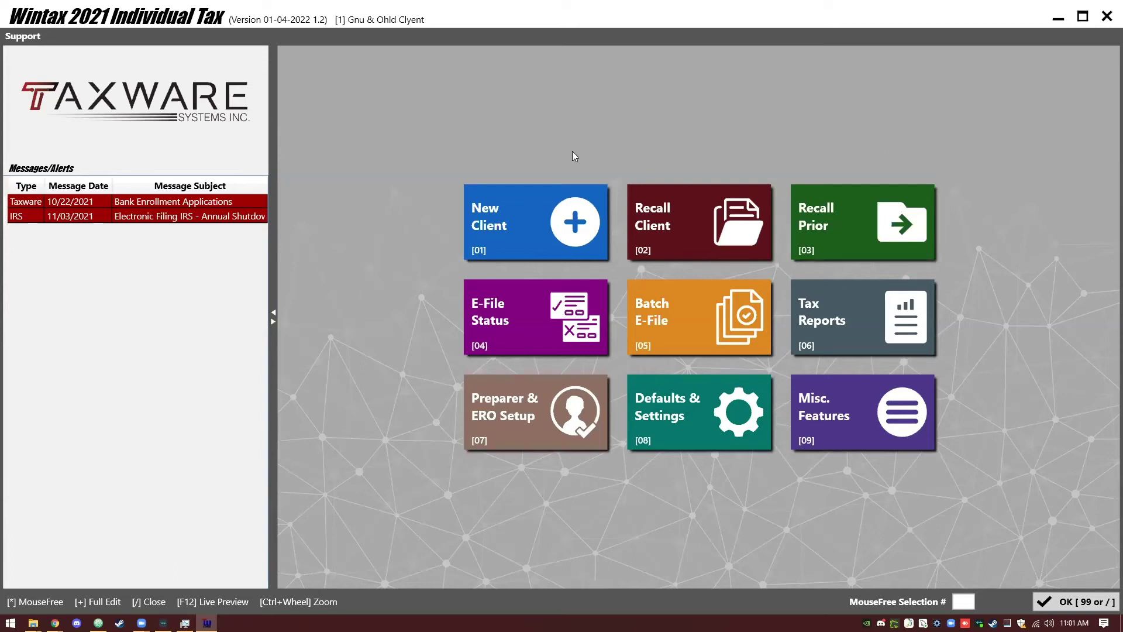
click(691, 212)
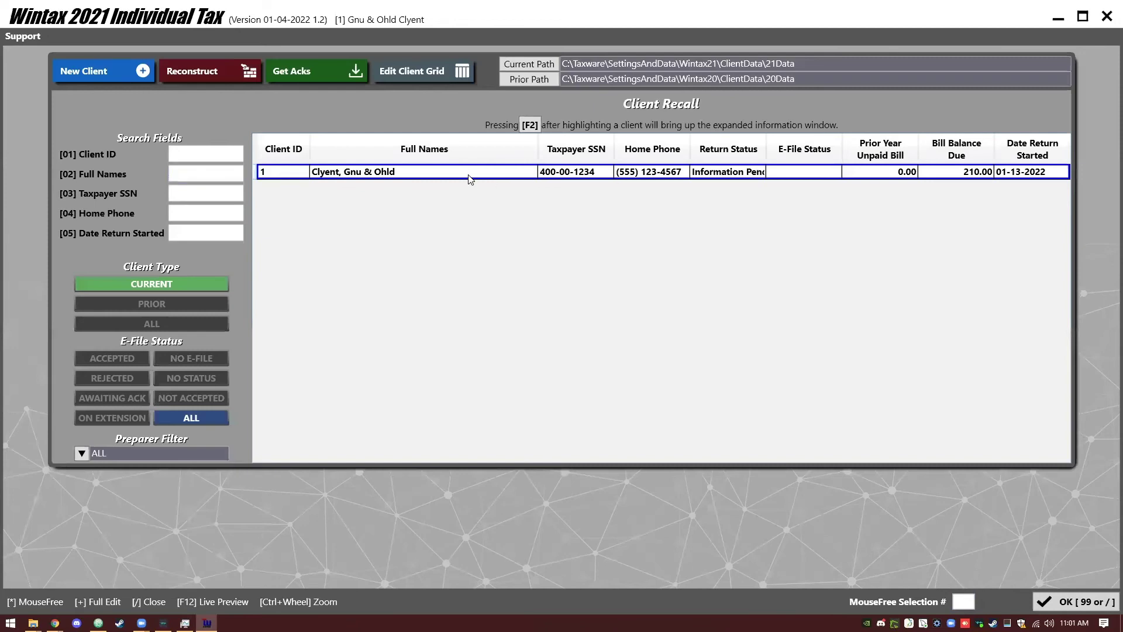
double_click(468, 173)
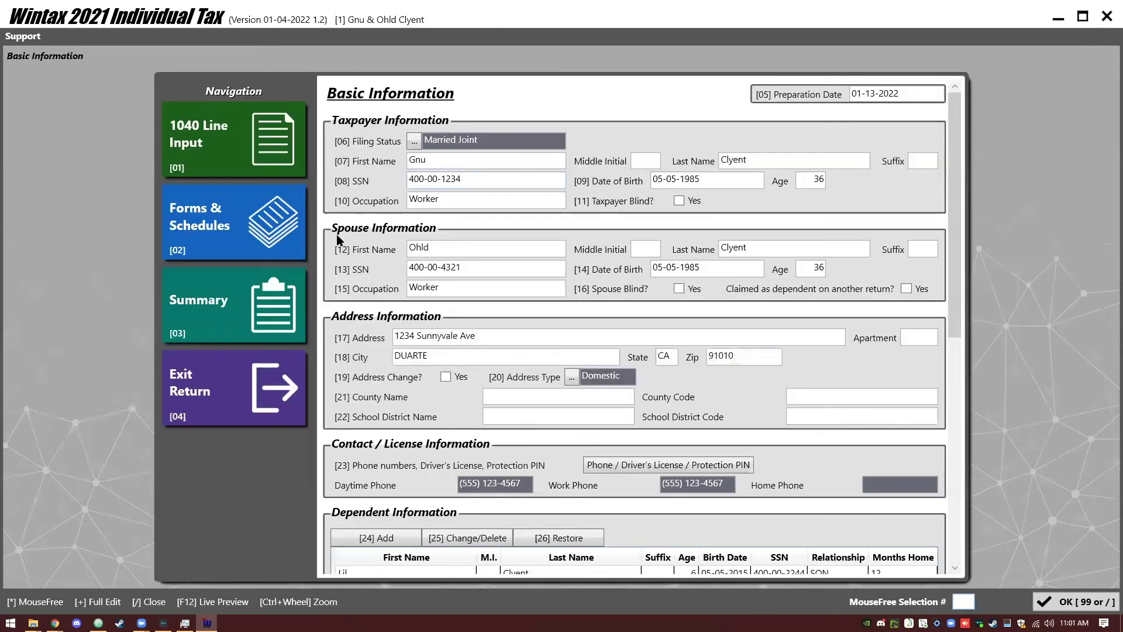
Step: Go to the return's Summary, preview the complete return, and close the preview
click(279, 287)
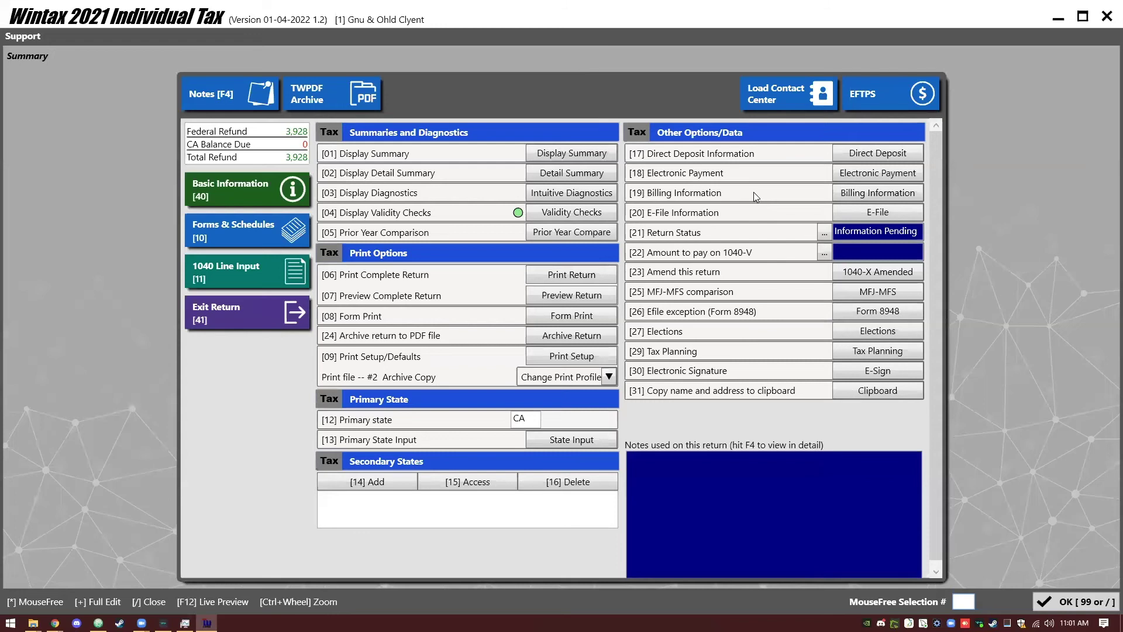
click(573, 294)
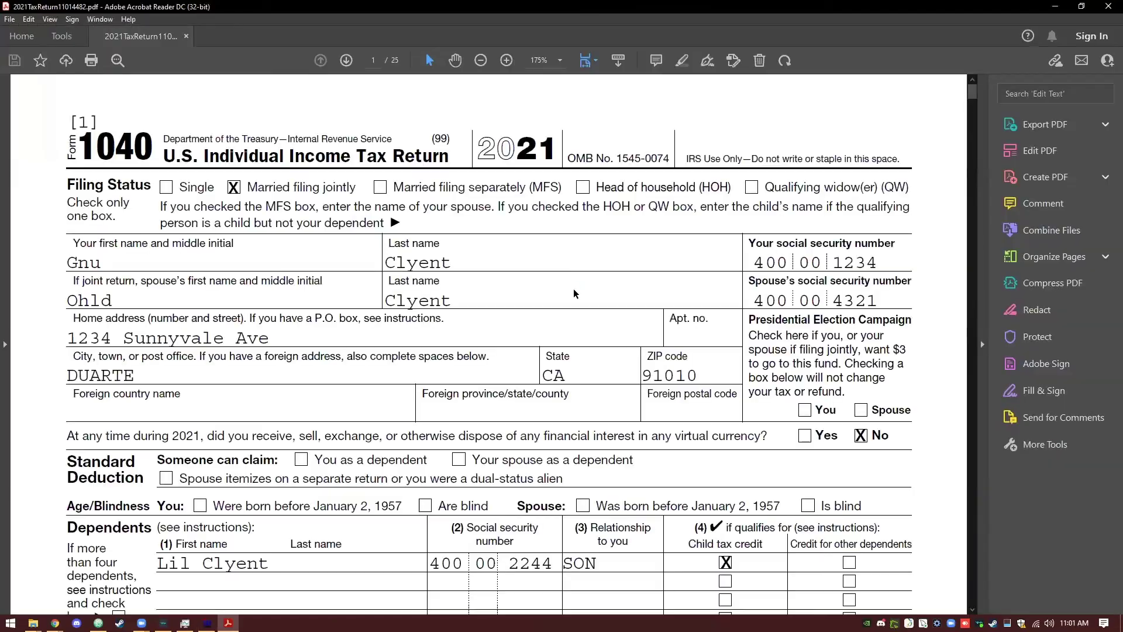
click(1109, 6)
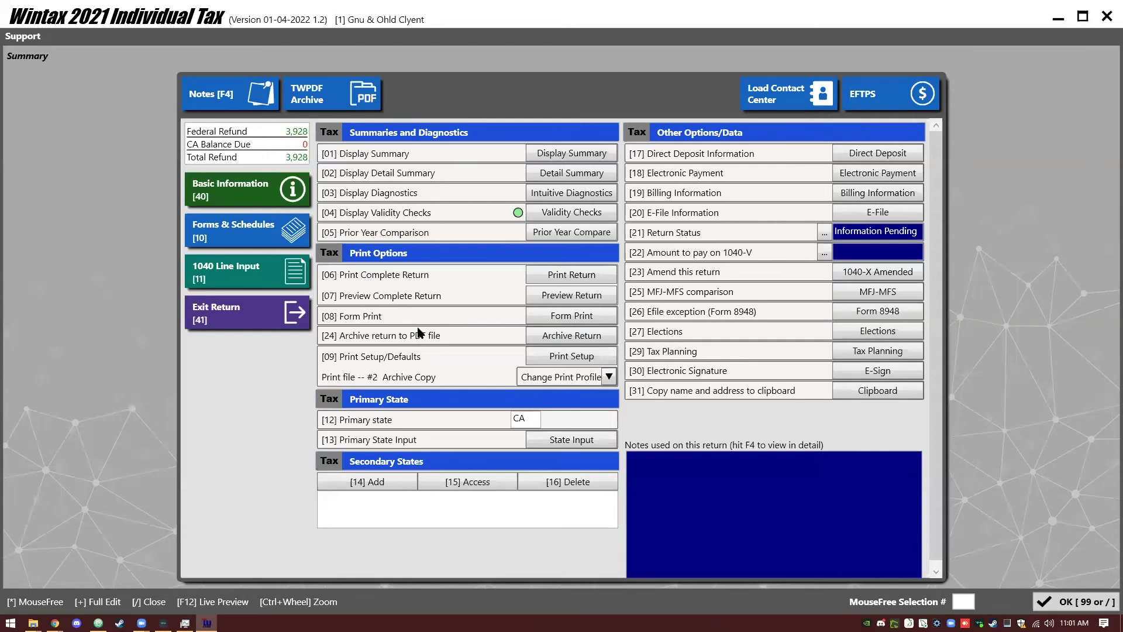
Step: Archive the sample client's return to a PDF file and acknowledge the save location
click(550, 339)
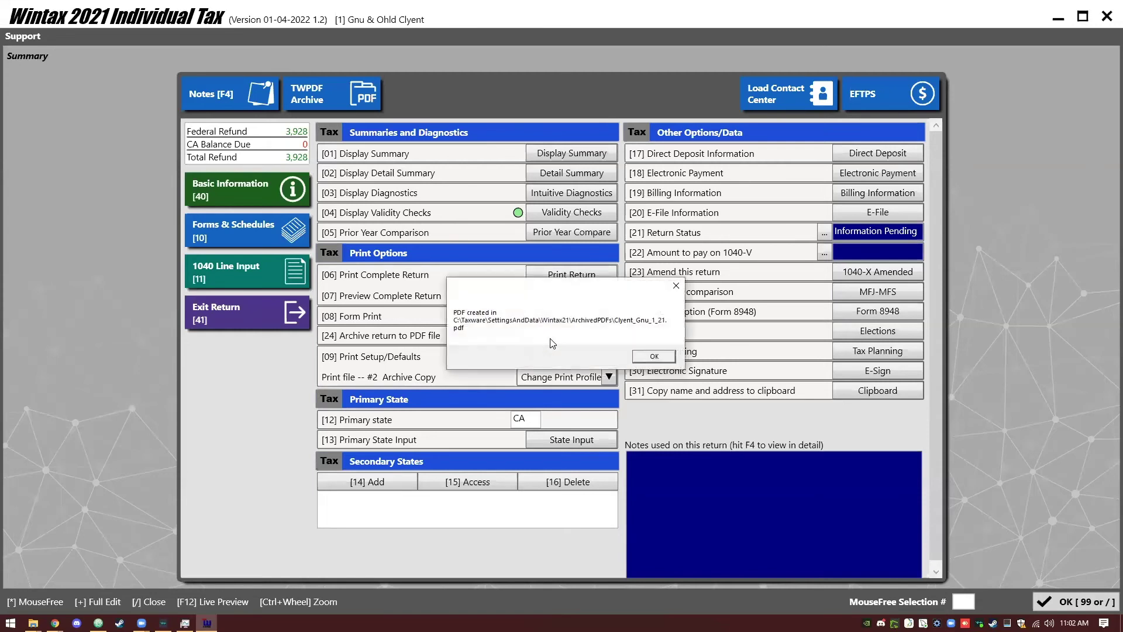
click(654, 356)
click(648, 352)
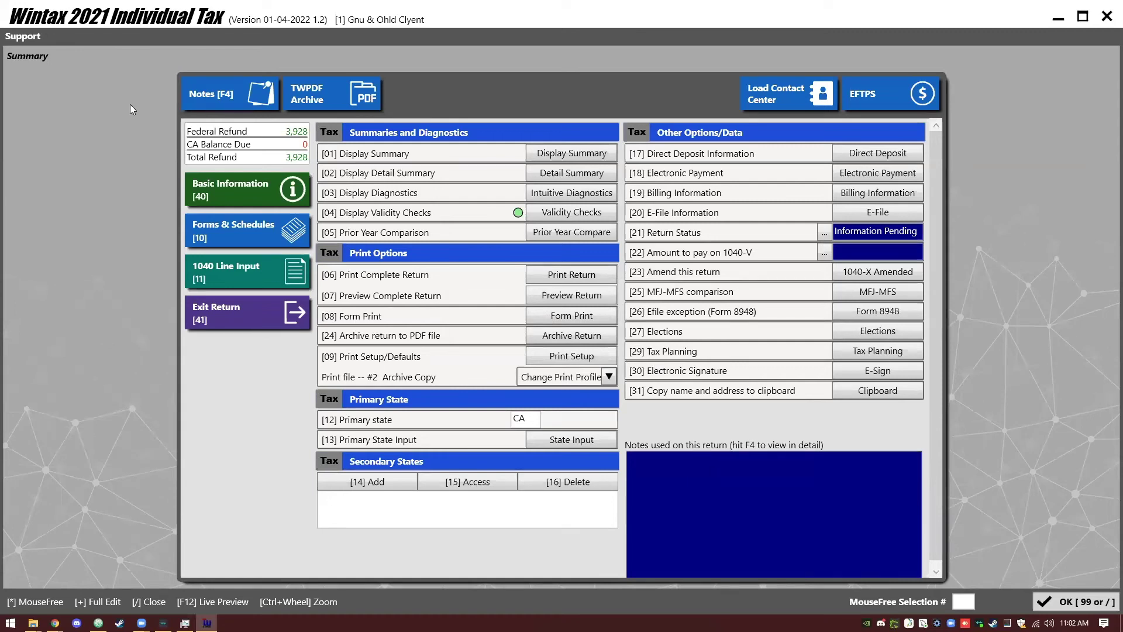
Step: Open the PDF archive folder and select the sample client's archived return
click(12, 38)
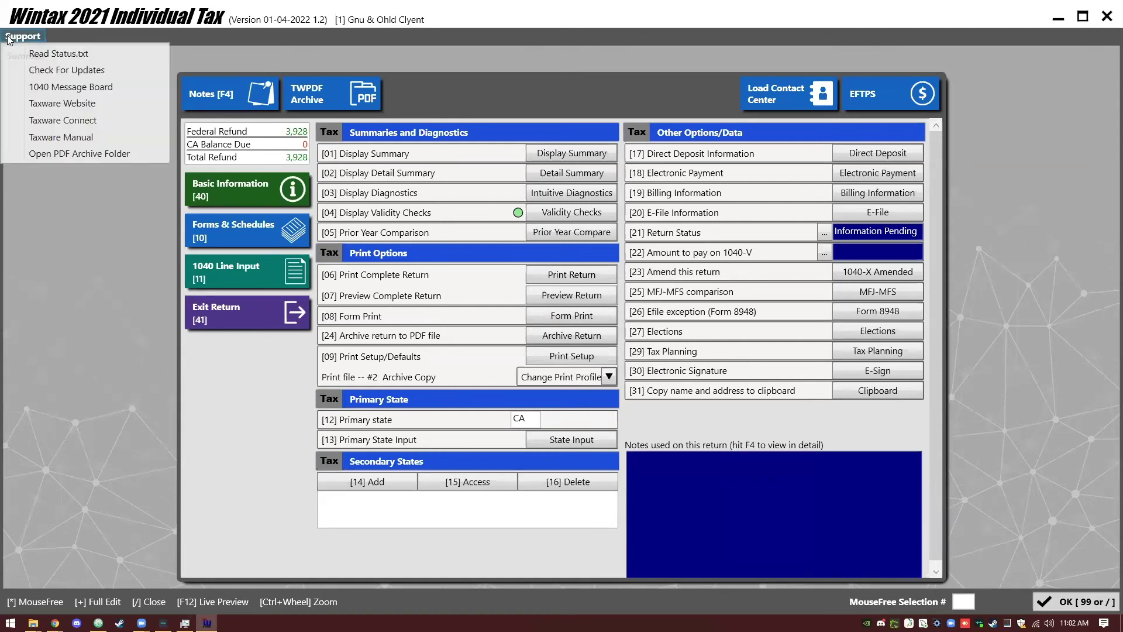
click(63, 154)
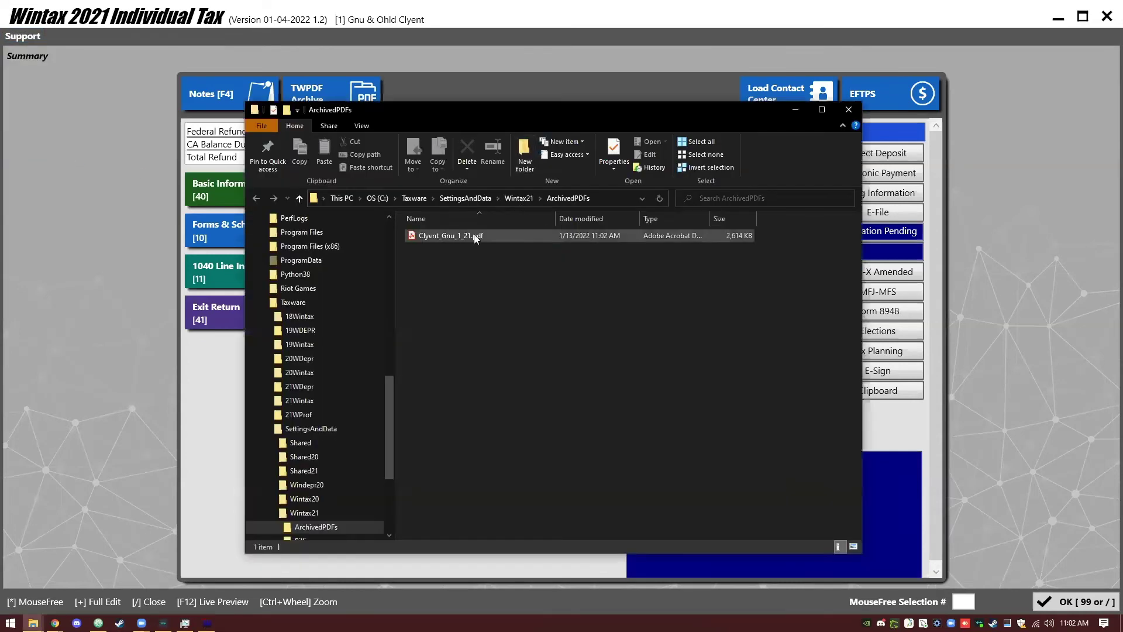
click(474, 236)
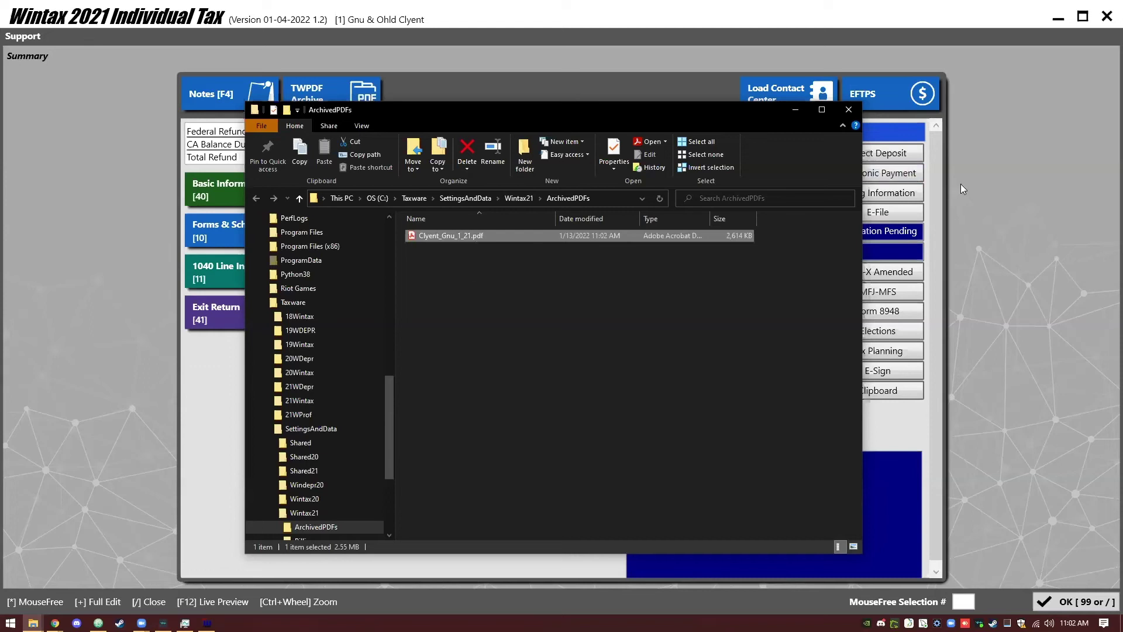
Step: Preview Form 8879 from the E-File Information, declining to print all federal signature documents
click(882, 209)
click(882, 209)
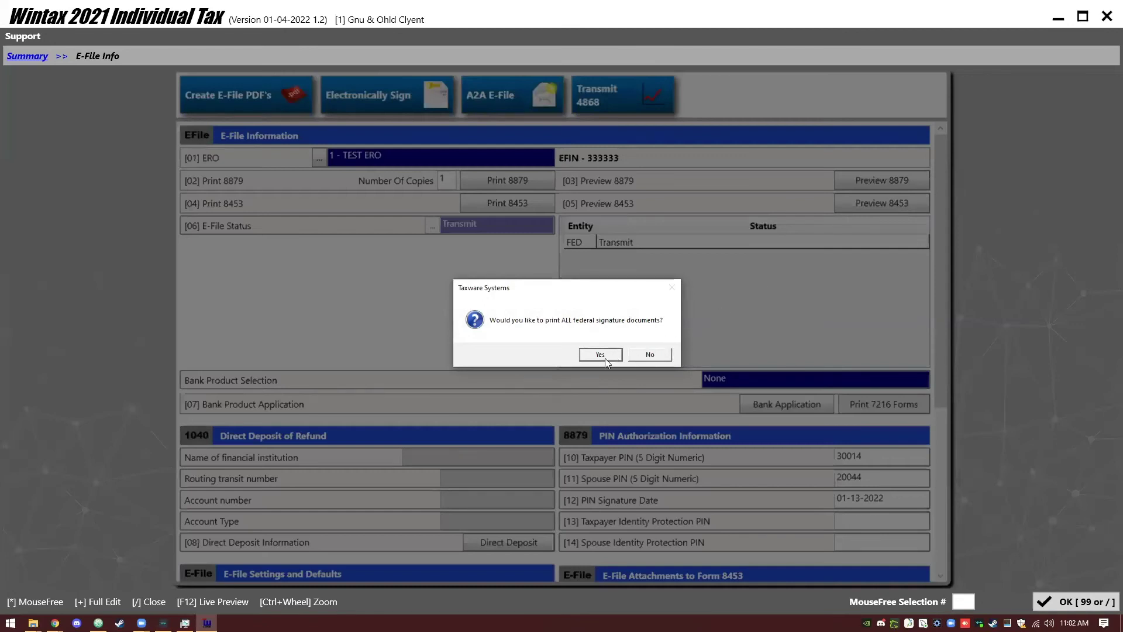
click(646, 355)
scroll(338, 380, down, 1)
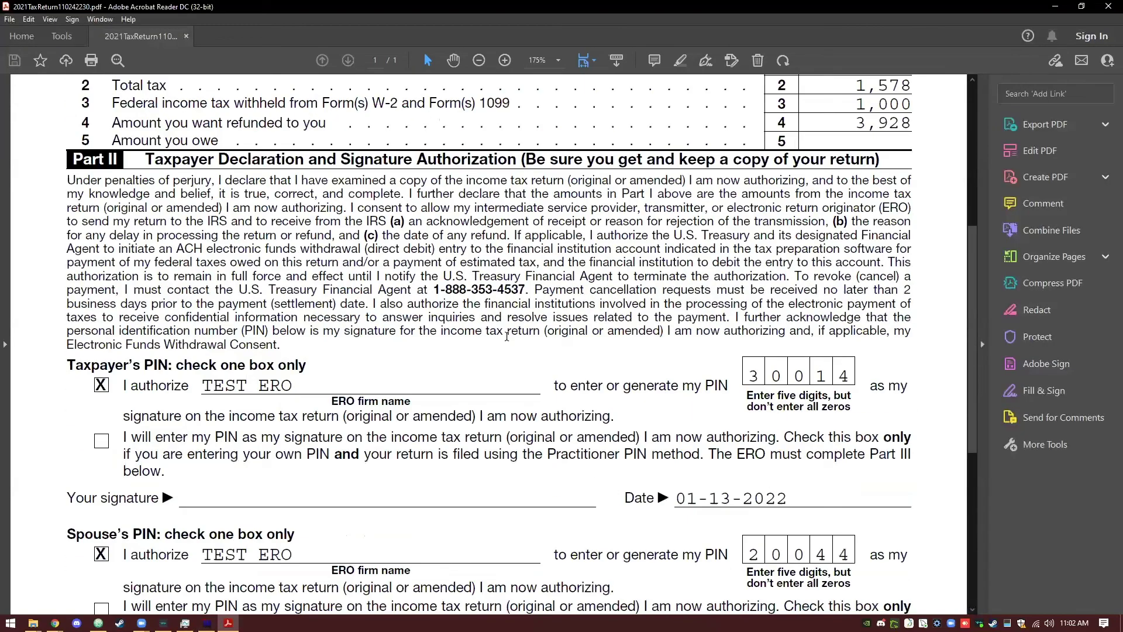
Step: Examine the taxpayer declaration and PIN authorization sections of Form 8879, close the preview, and return to the Summary
mouse_move(170, 179)
mouse_down()
mouse_move(910, 209)
mouse_move(415, 331)
mouse_up()
click(349, 377)
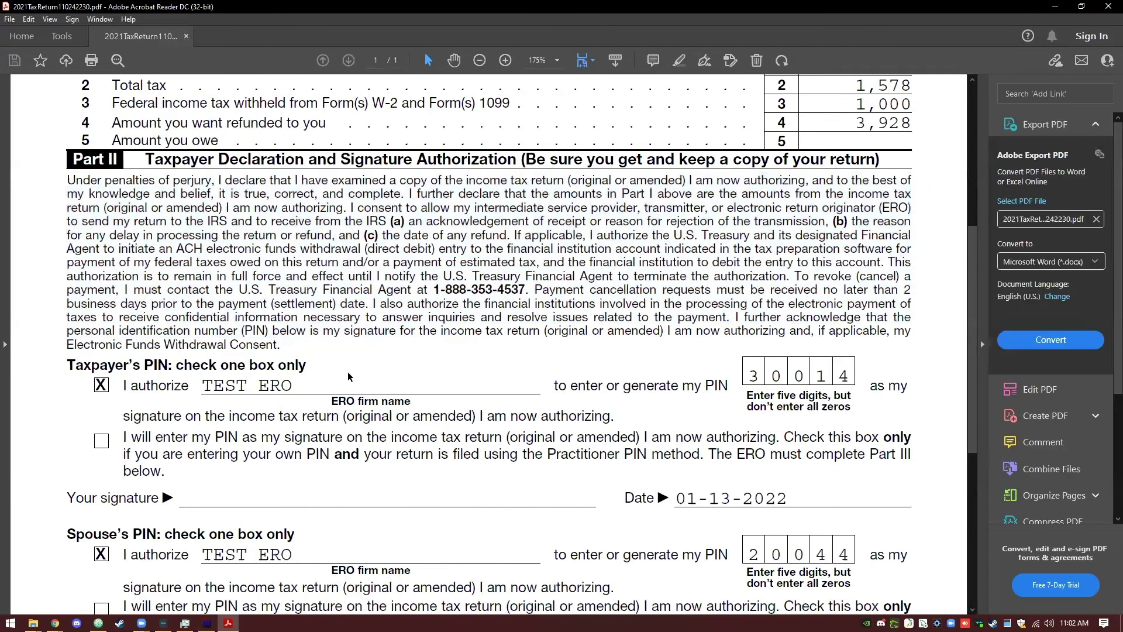
scroll(408, 358, down, 3)
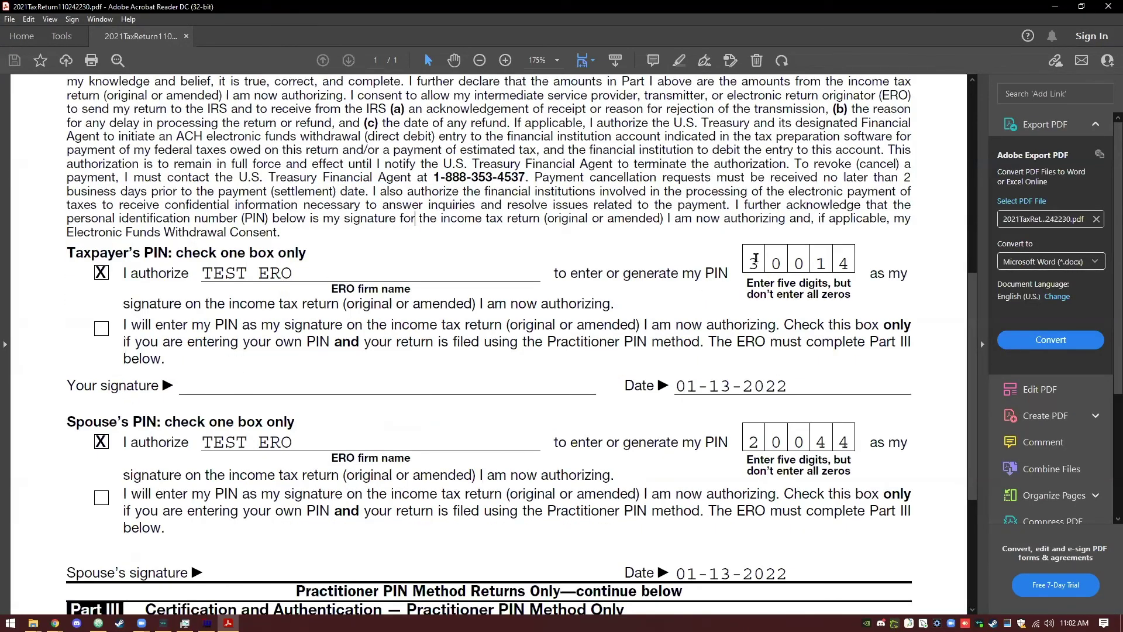
drag(746, 262, 845, 264)
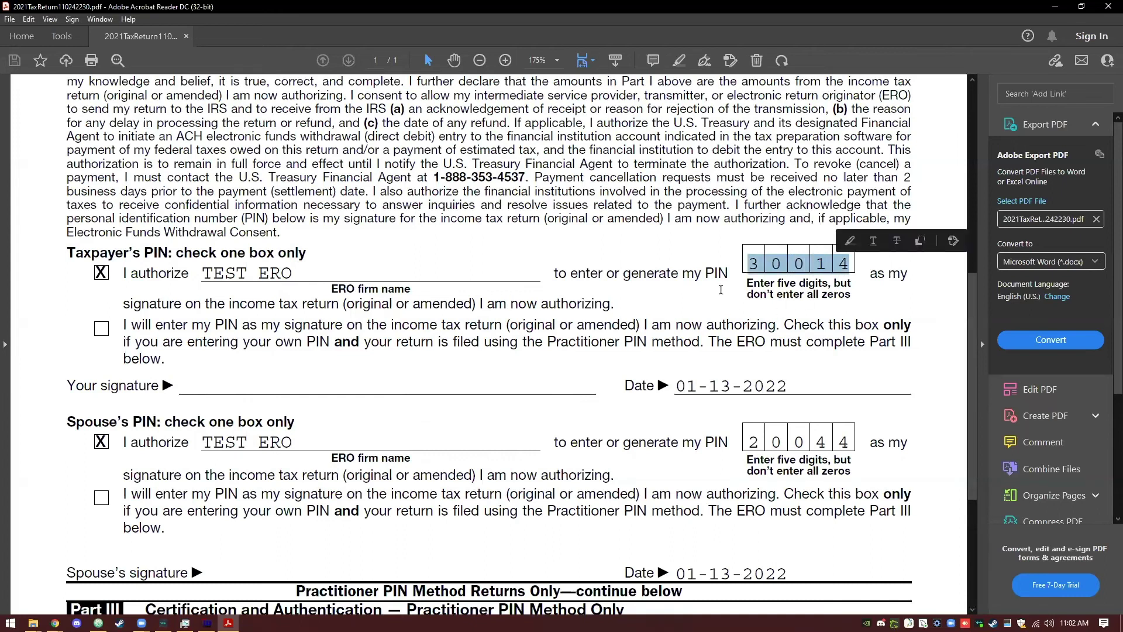
click(727, 325)
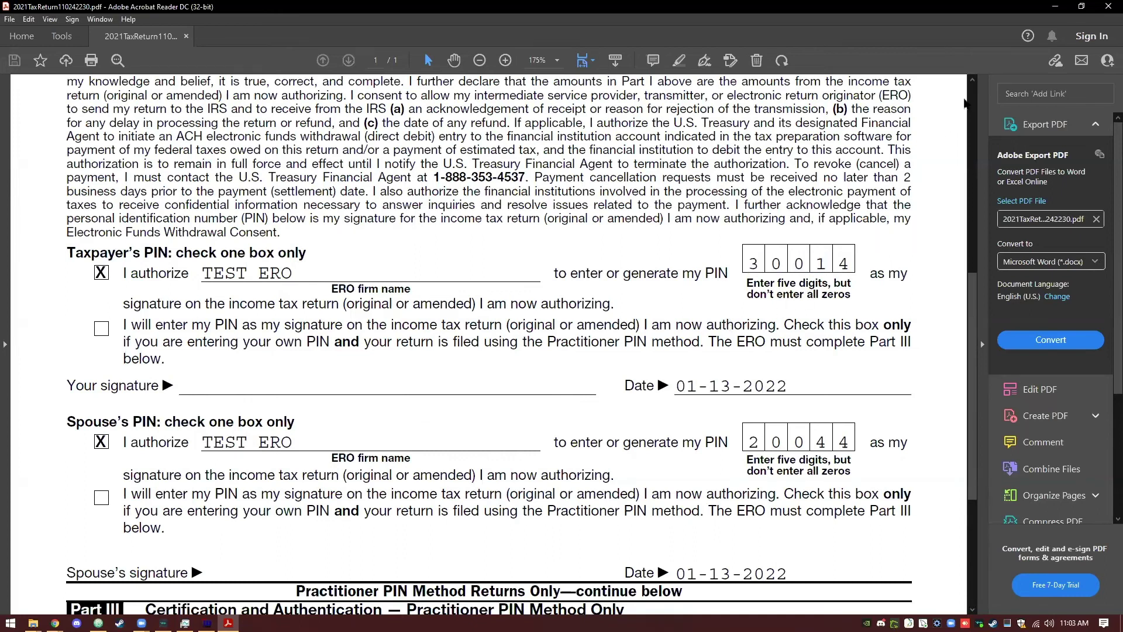
click(1108, 6)
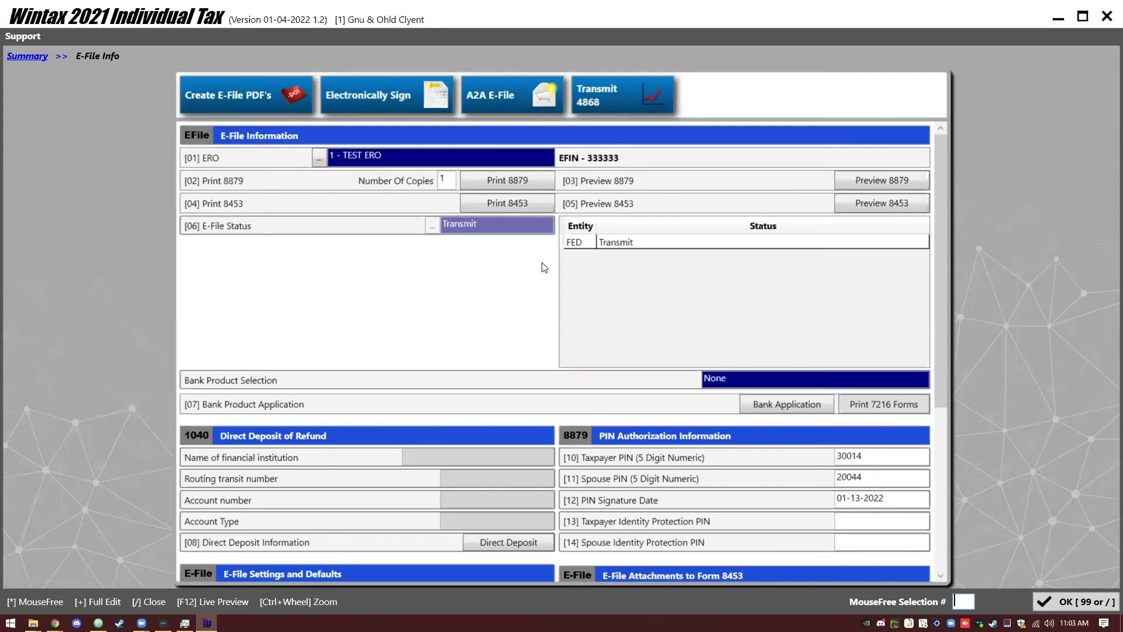
key(slash)
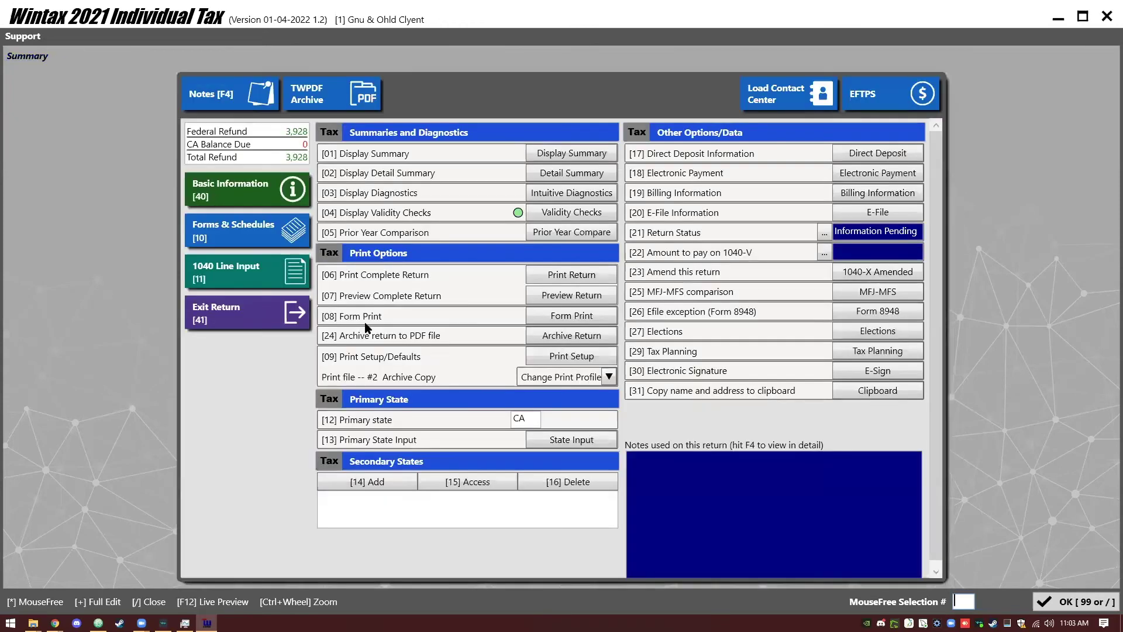
Step: Go through Basic Information and Forms and Schedules, then exit the return to the main menu
click(245, 193)
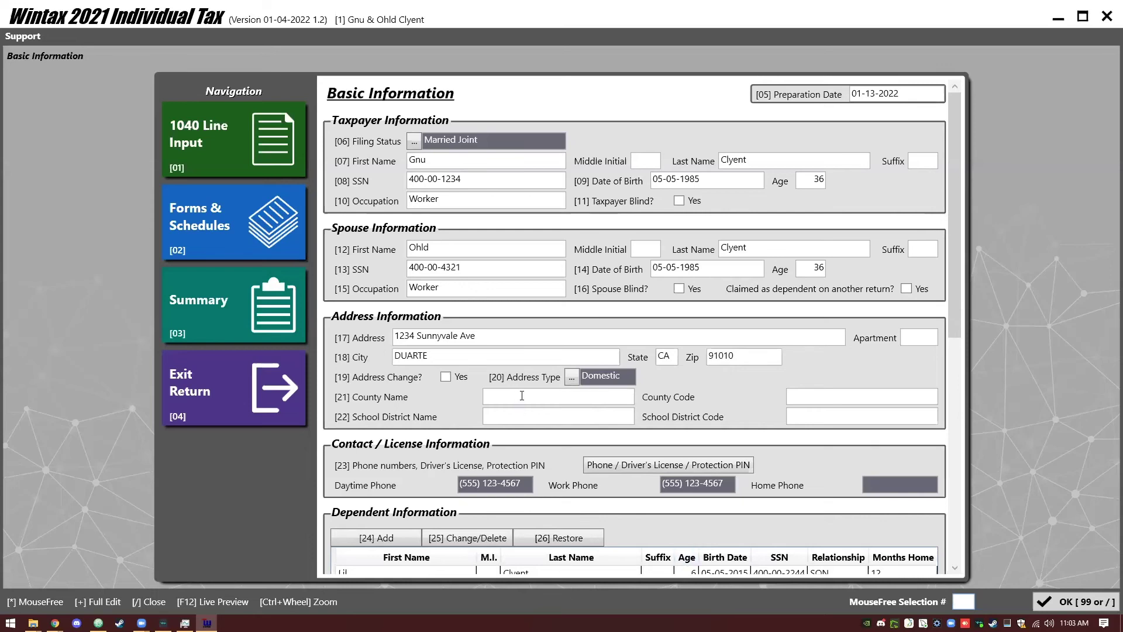
scroll(730, 423, down, 1)
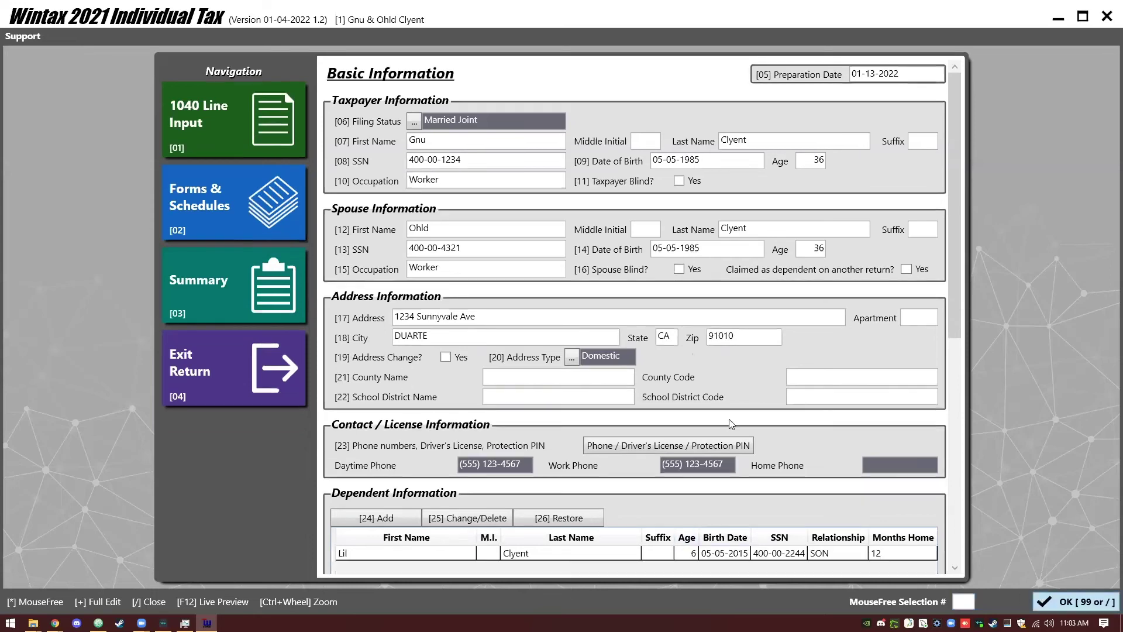
key(slash)
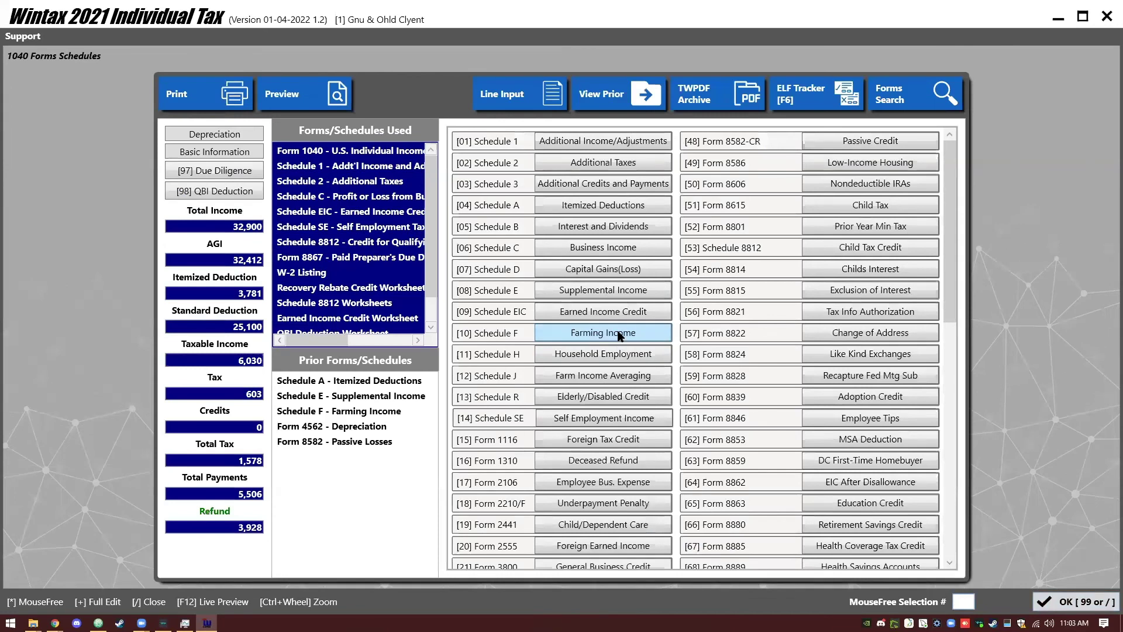
scroll(354, 253, down, 1)
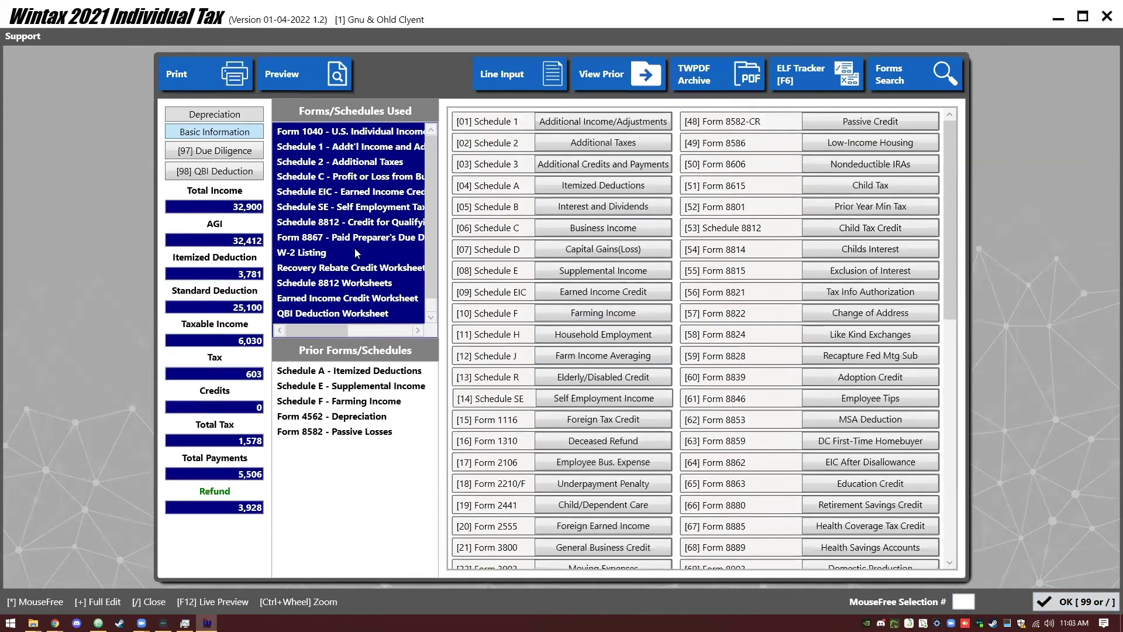
key(slash)
click(251, 405)
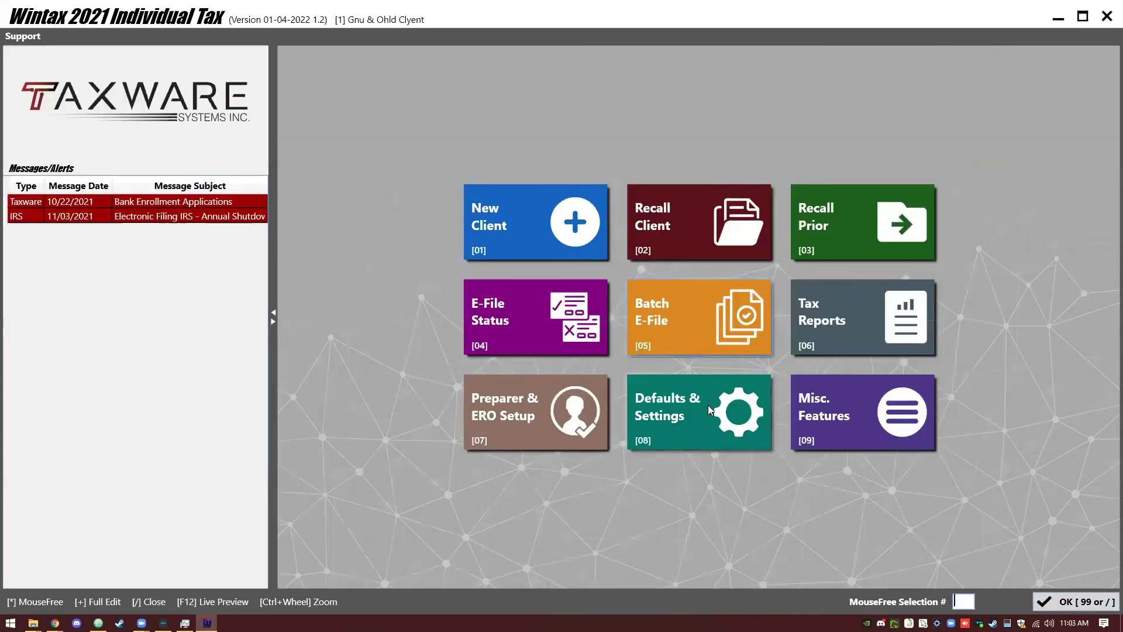
Step: Set the default Input Method to 01-1040 Line Input in Defaults & Settings and go back to the main menu
click(717, 438)
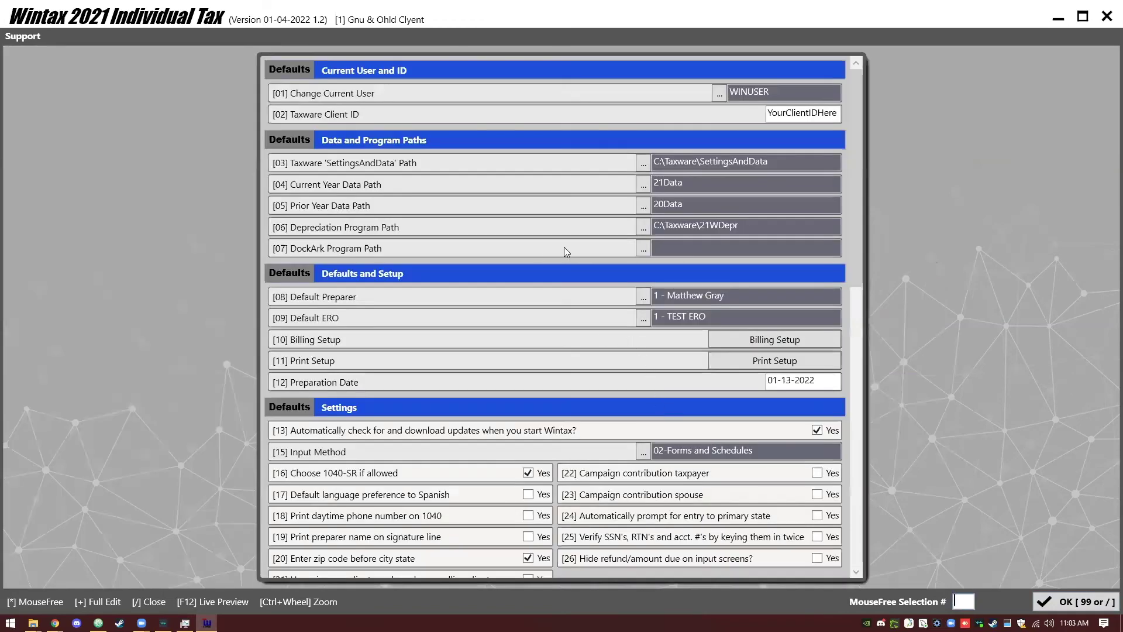
key(slash)
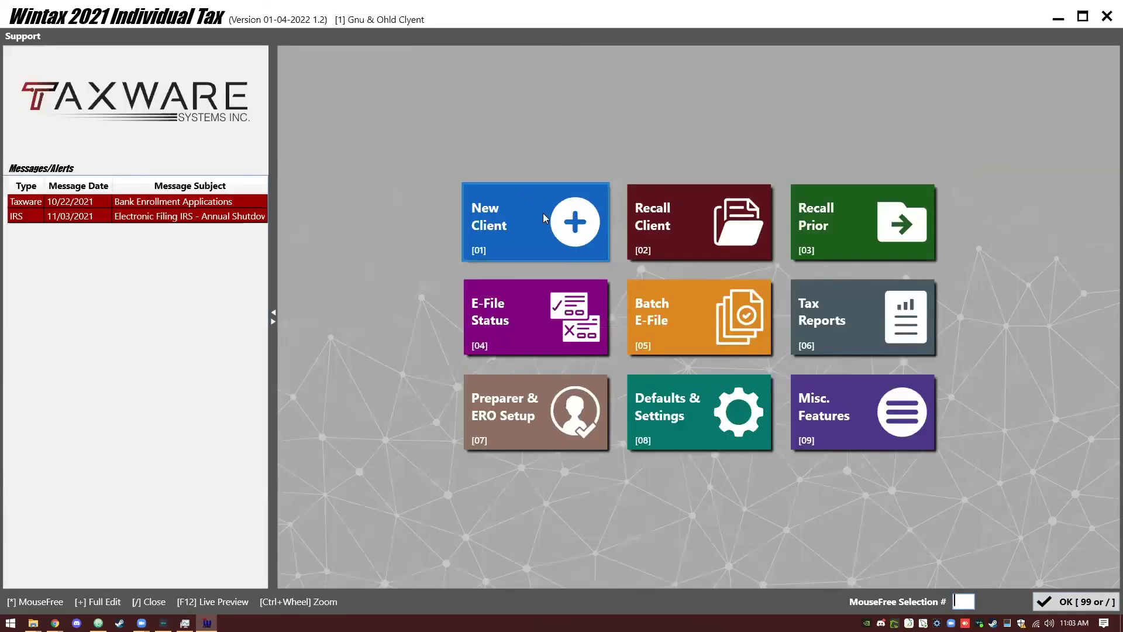
click(688, 408)
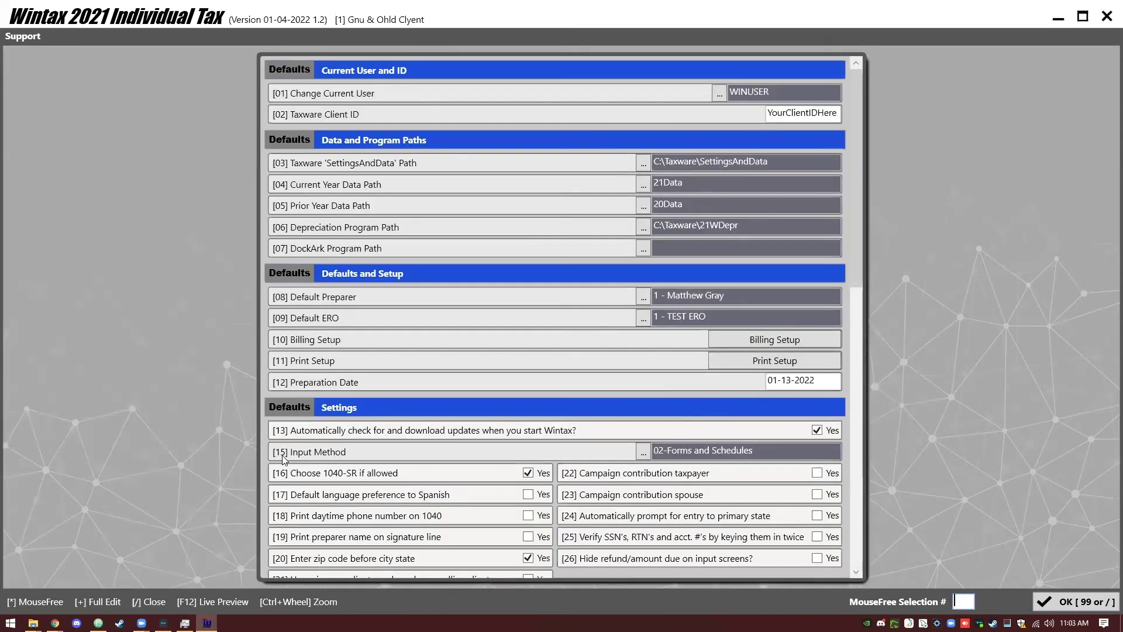
click(644, 451)
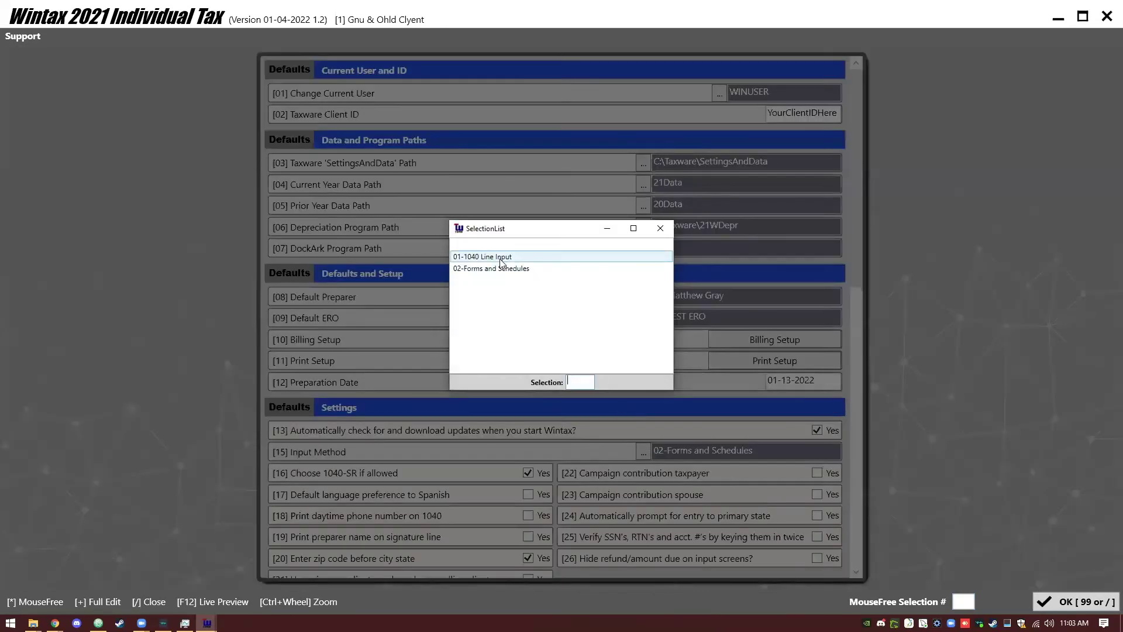
click(501, 258)
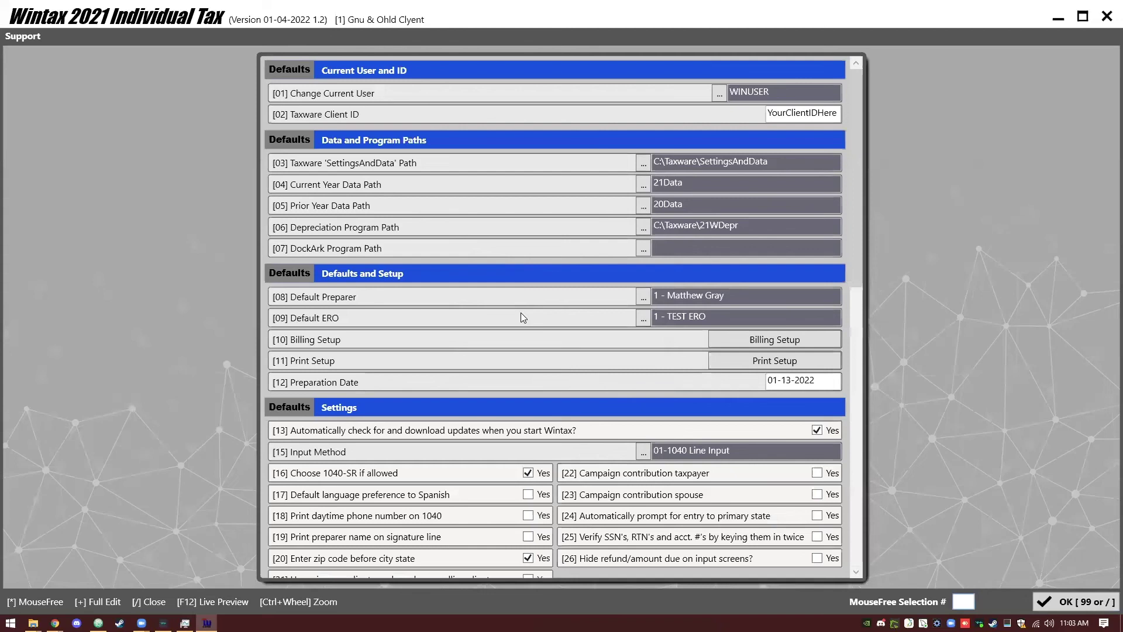
key(slash)
Step: Recall the sample client's return, proceed from Basic Information to the 1040 Line Input, and continue to the Summary
click(655, 223)
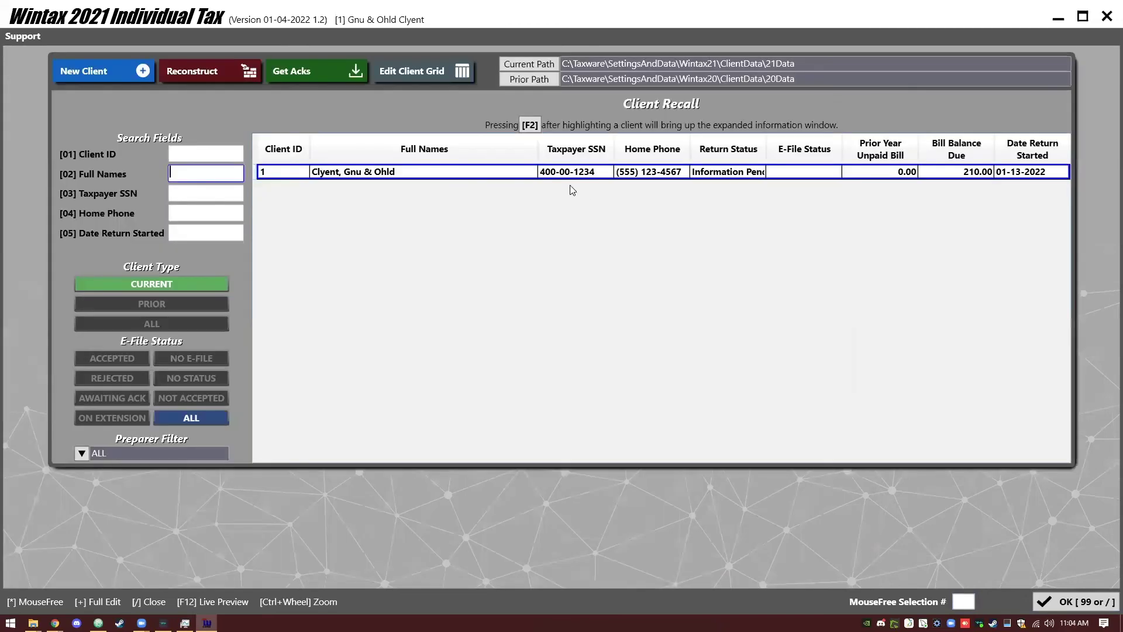
double_click(454, 176)
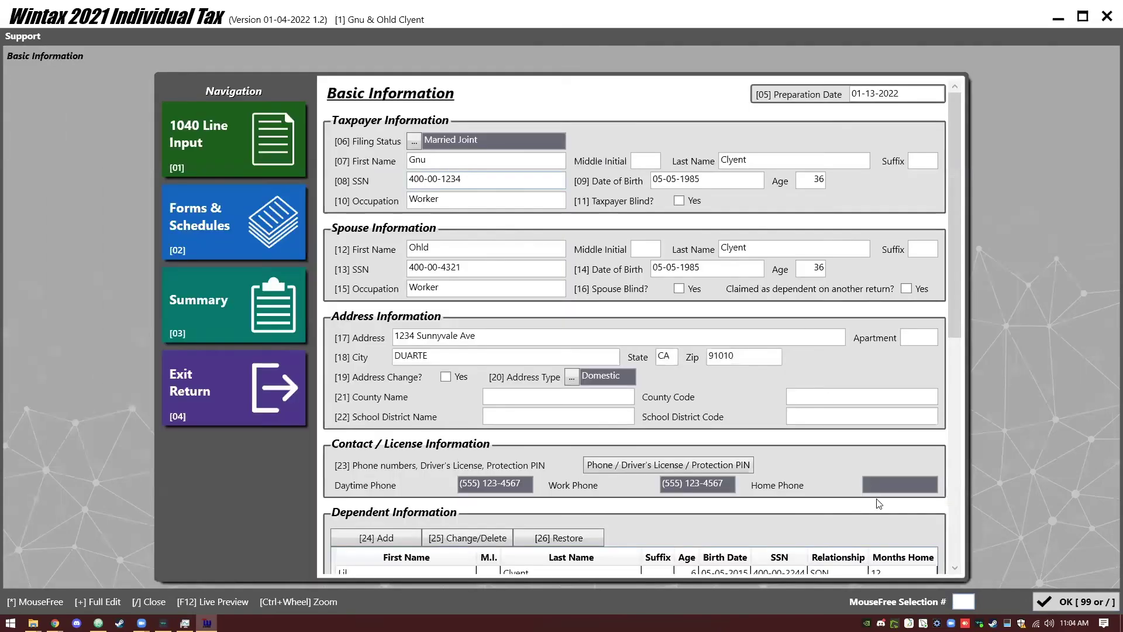
click(1096, 610)
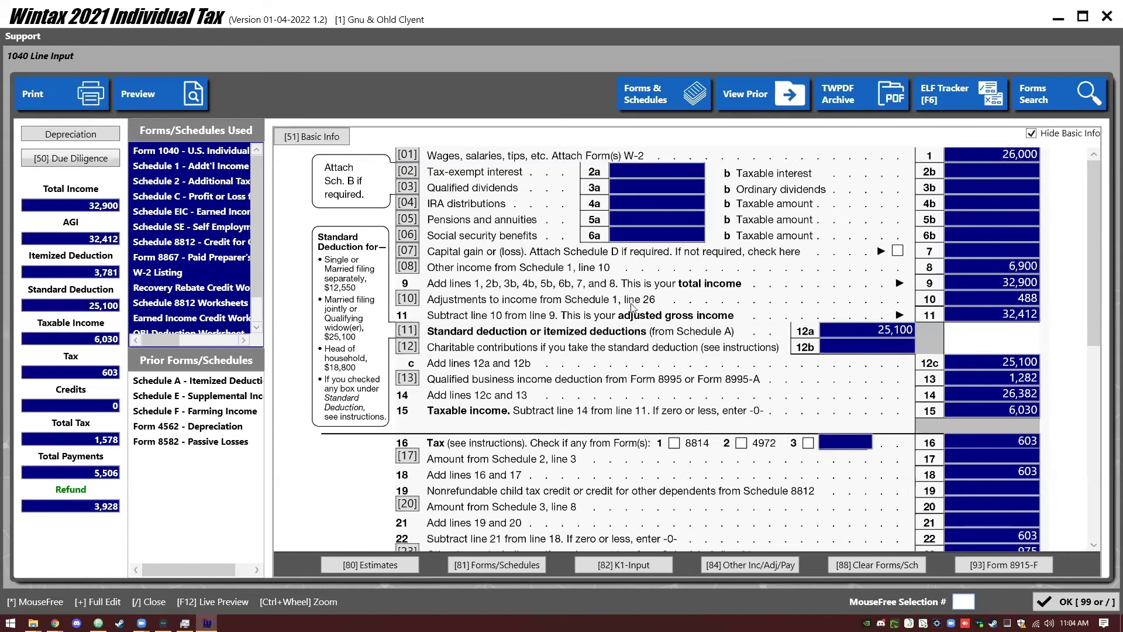
scroll(632, 306, down, 1)
key(slash)
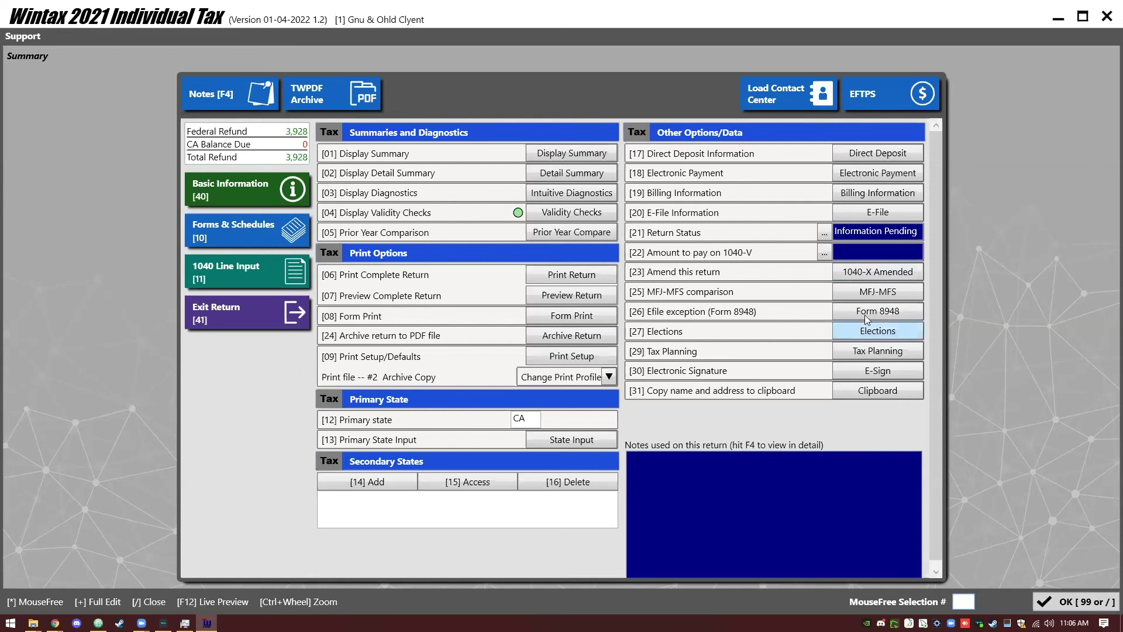
Step: Try to open Tax Planning, view the E-File Information, and return to the Summary
click(864, 352)
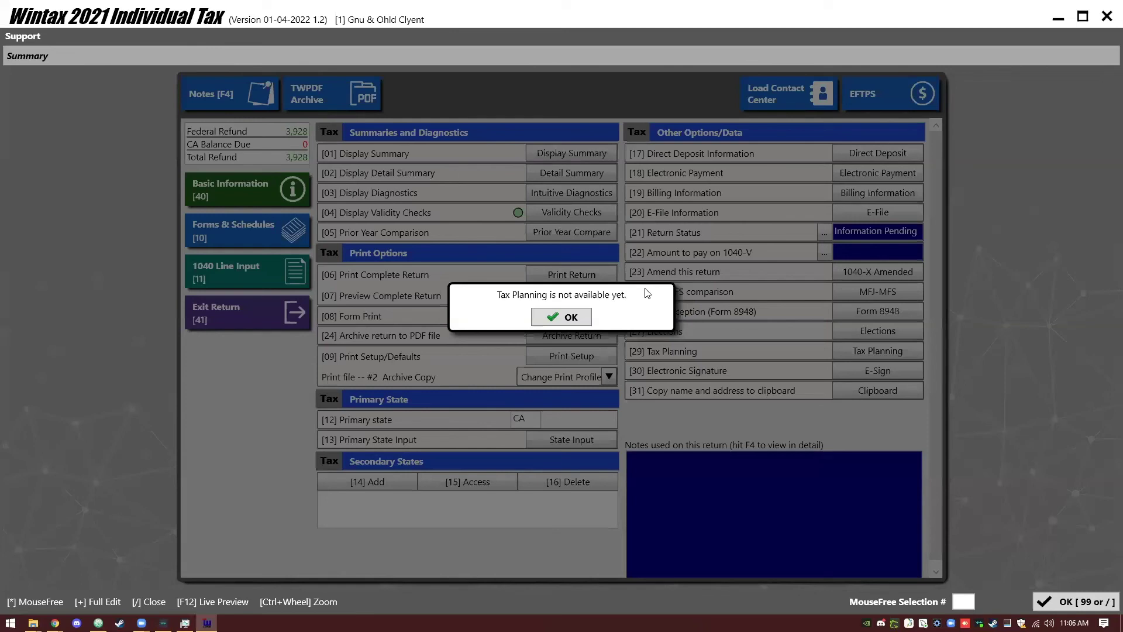
click(579, 318)
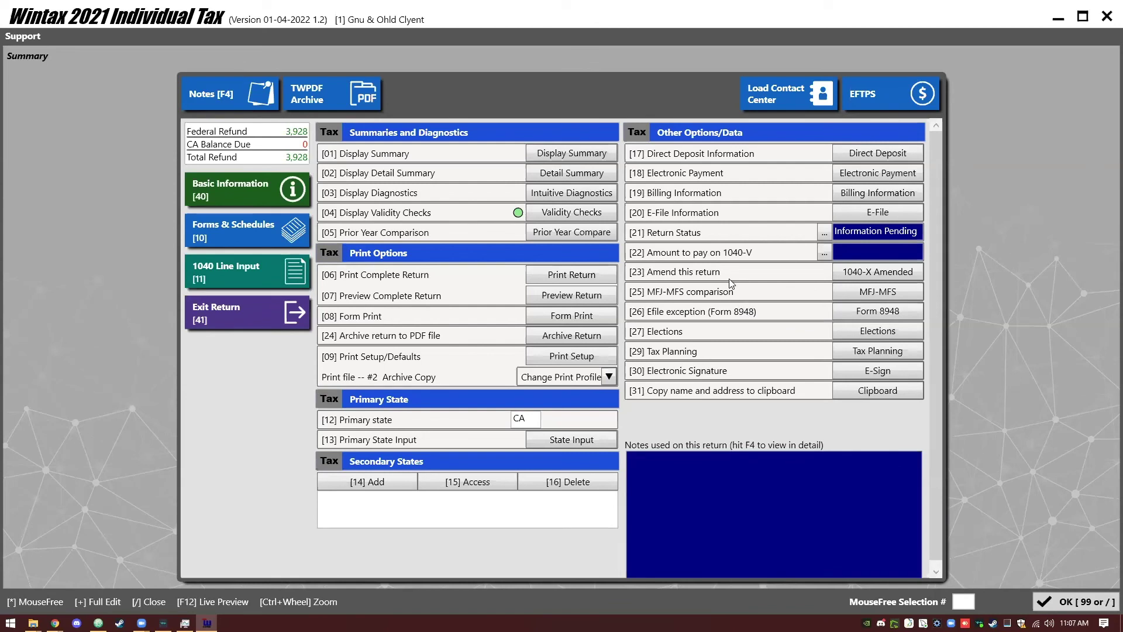
click(850, 222)
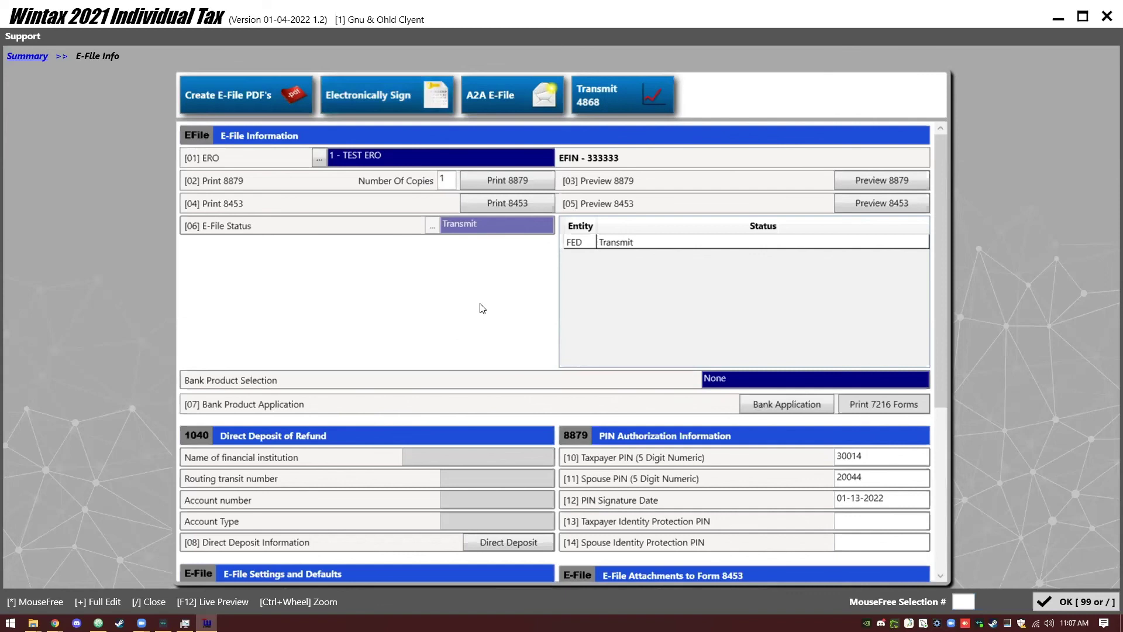
key(slash)
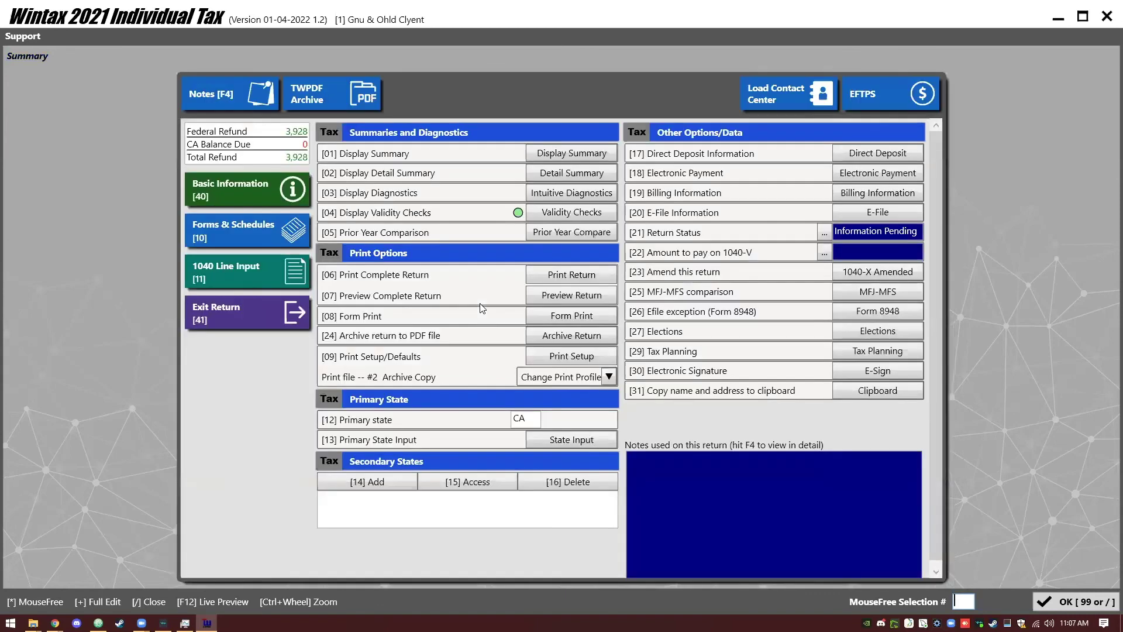
Step: Start the California state return with county of residence 00-Outside of CA, skip the renter's credit questions, and return to the Summary
click(561, 436)
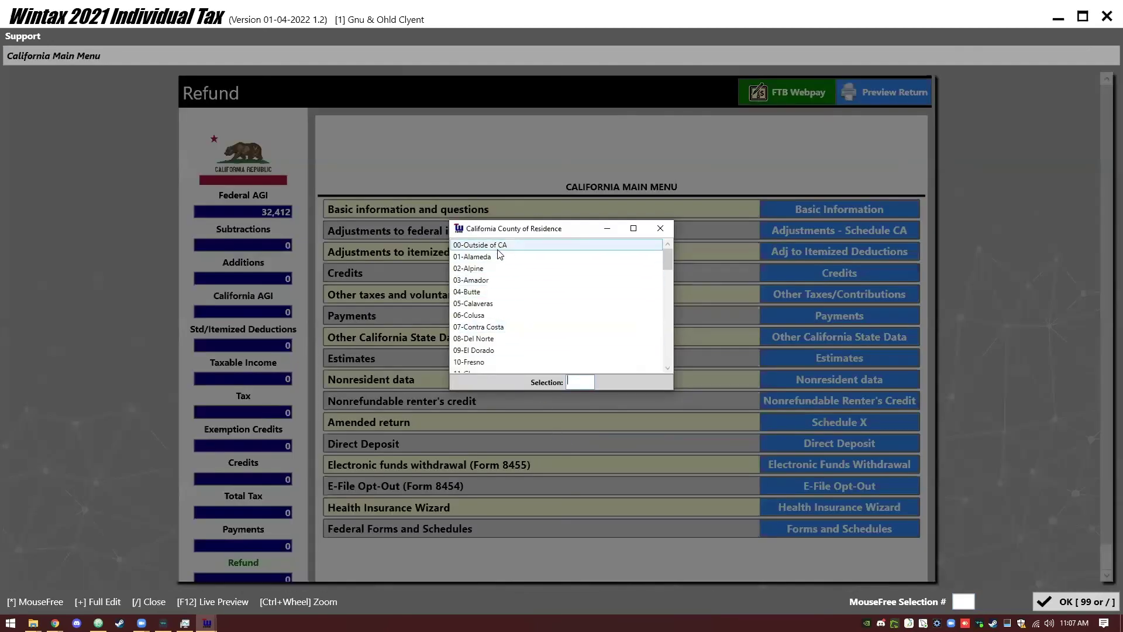
double_click(497, 245)
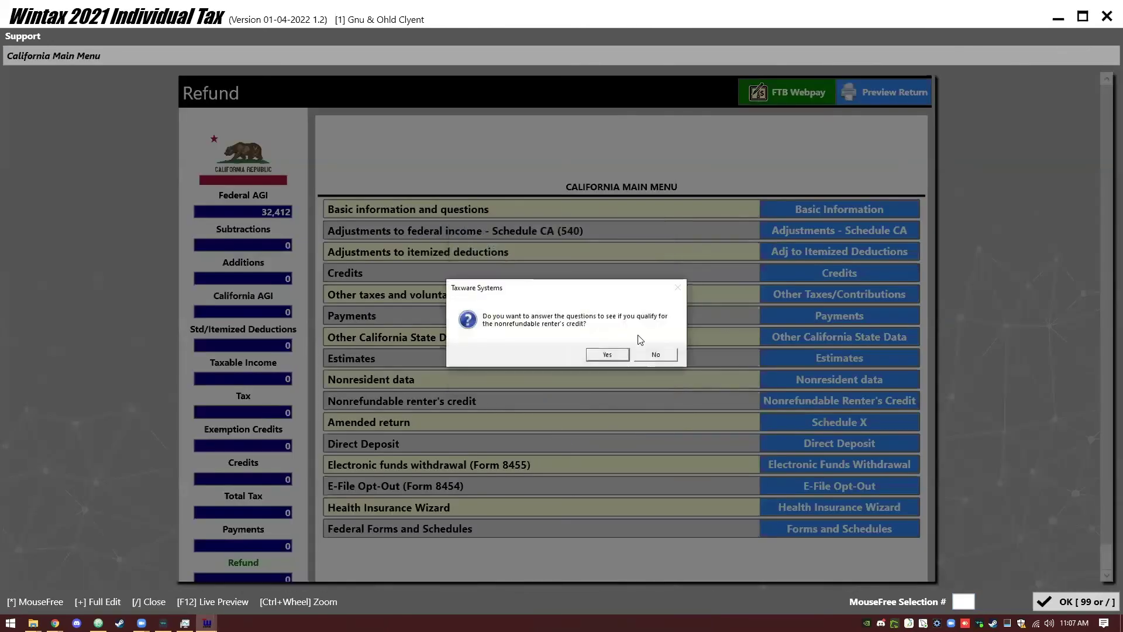
click(644, 355)
click(648, 358)
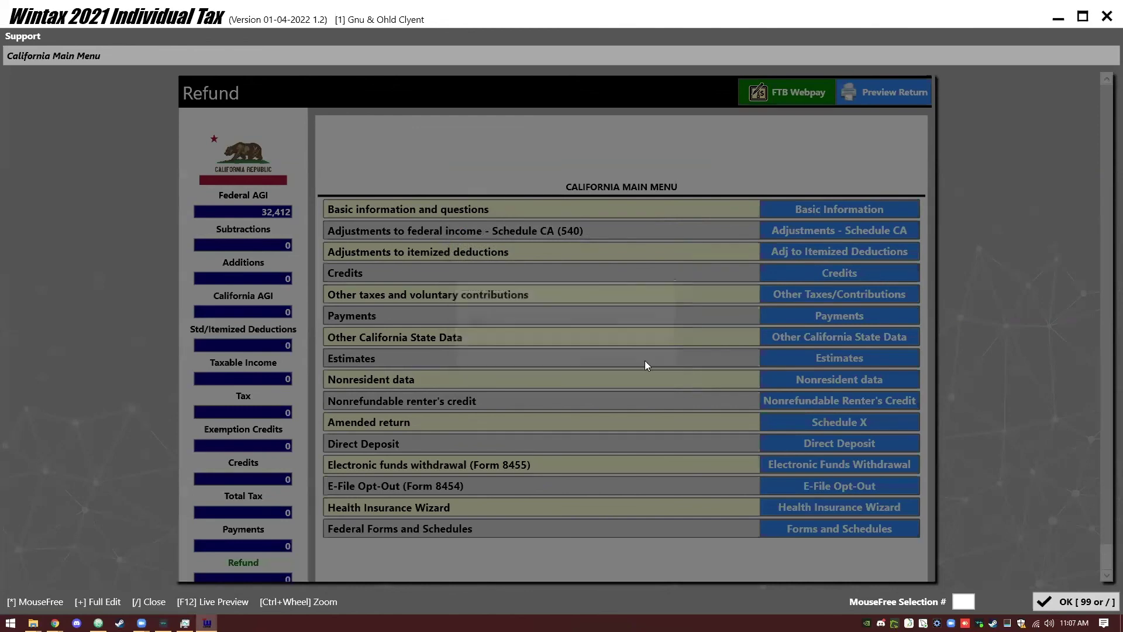
key(slash)
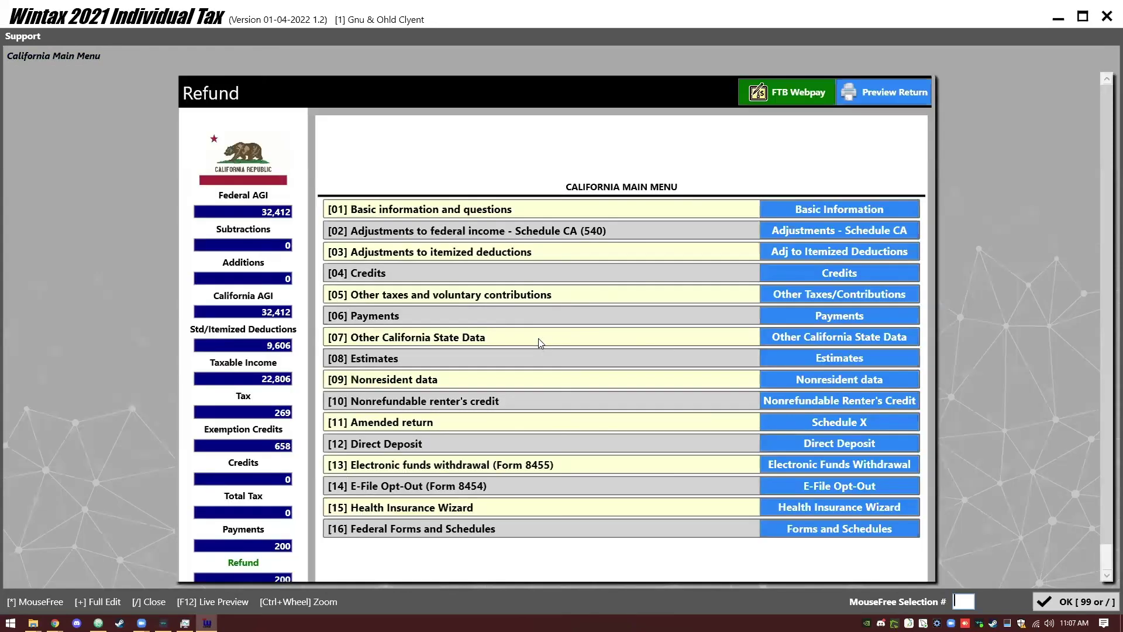
key(slash)
key(Return)
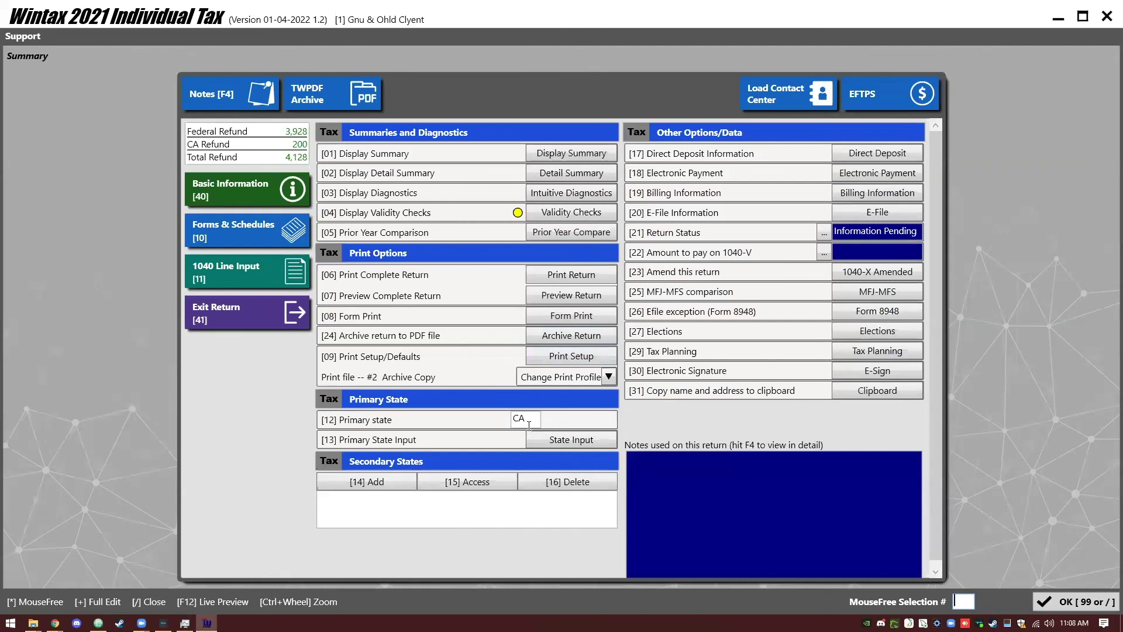
Step: Add UT - Utah as a secondary state on the return and go back to the Summary
click(387, 476)
scroll(618, 293, down, 8)
scroll(619, 293, down, 3)
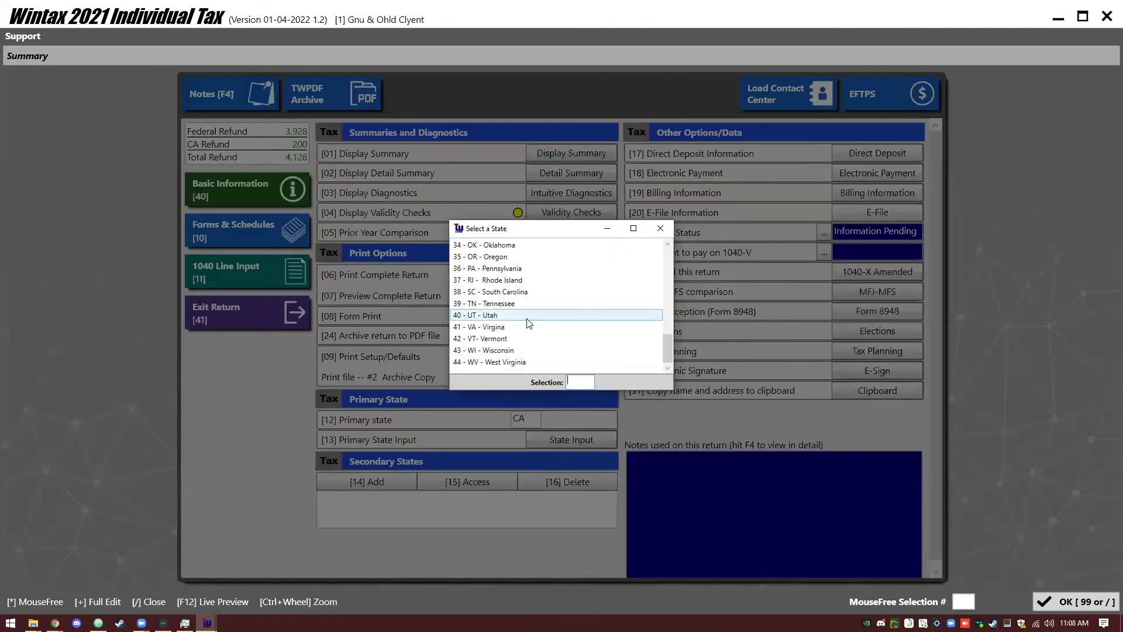
double_click(510, 316)
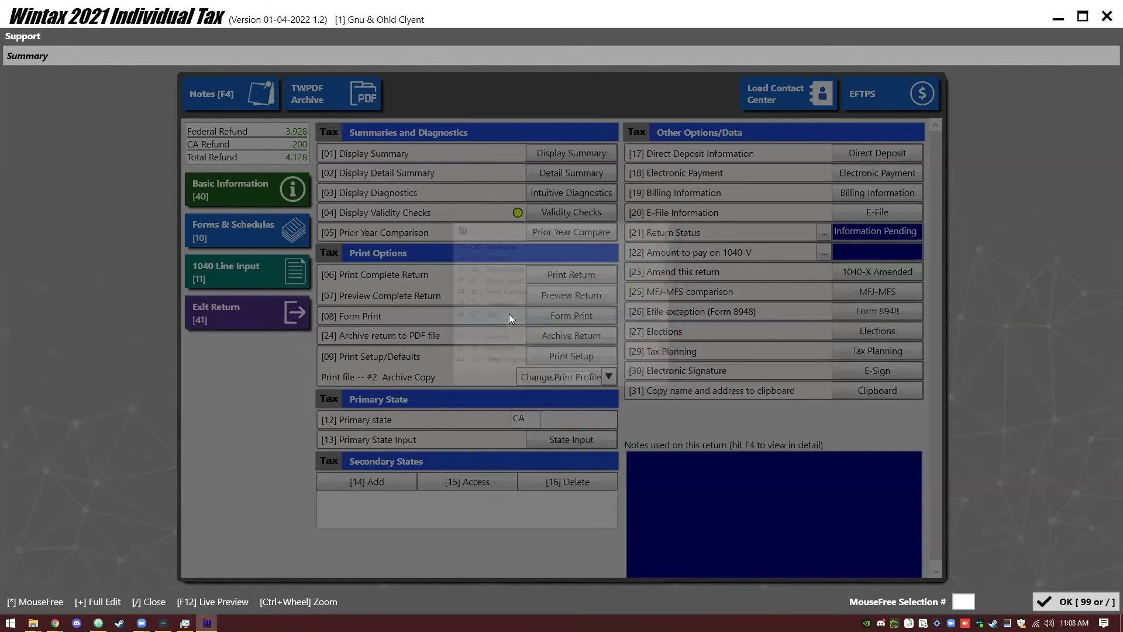
key(slash)
key(slash)
click(510, 319)
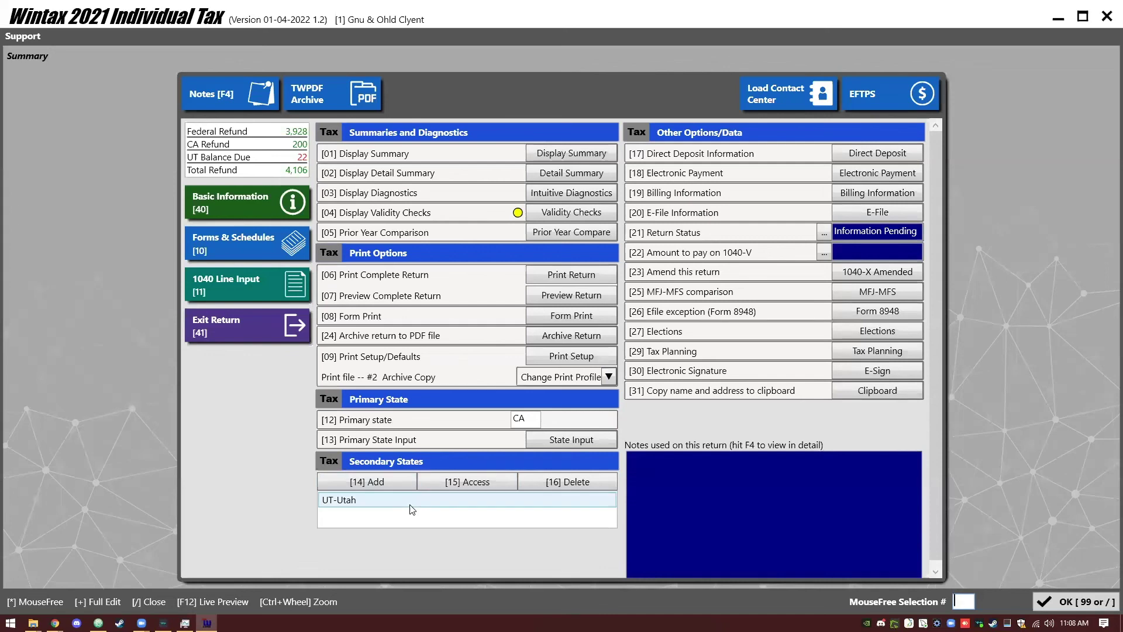
Step: Set the primary state to UT and keep California as a secondary state
click(520, 419)
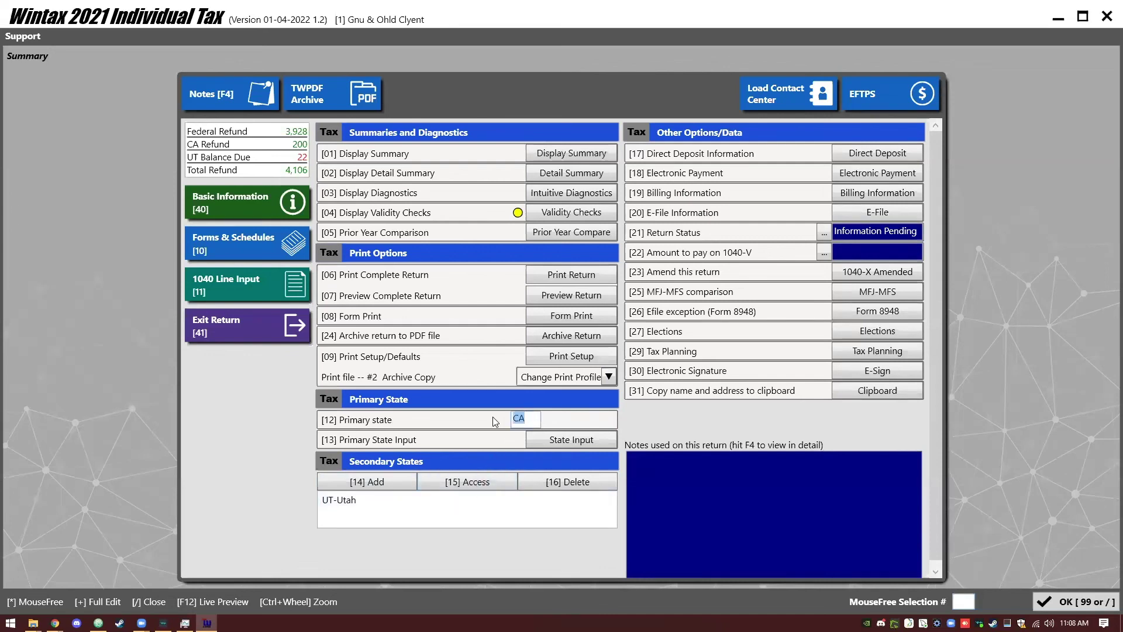
text(UT)
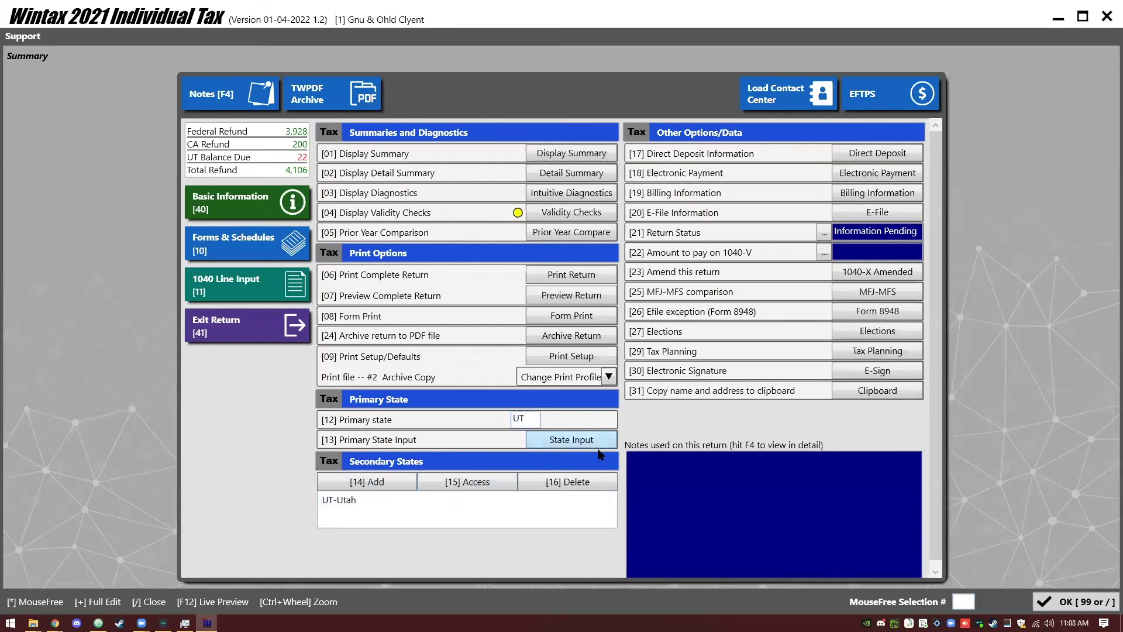
click(595, 439)
click(706, 325)
click(592, 325)
click(373, 501)
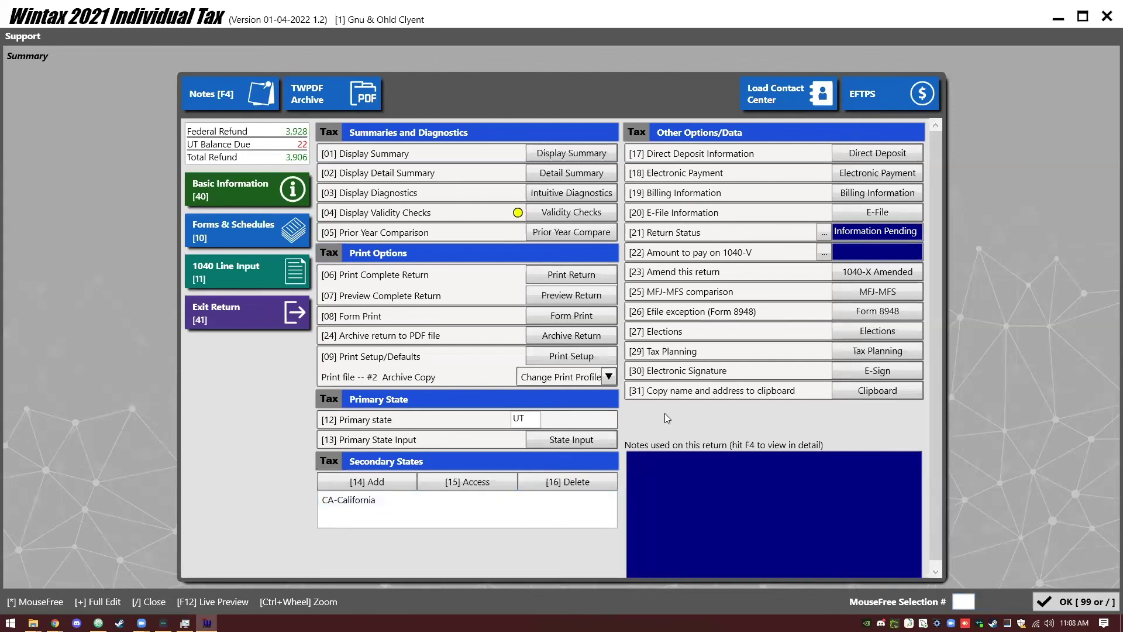
Step: Exit the return to the main menu and start a new client with the filing status 01-Single
key(/)
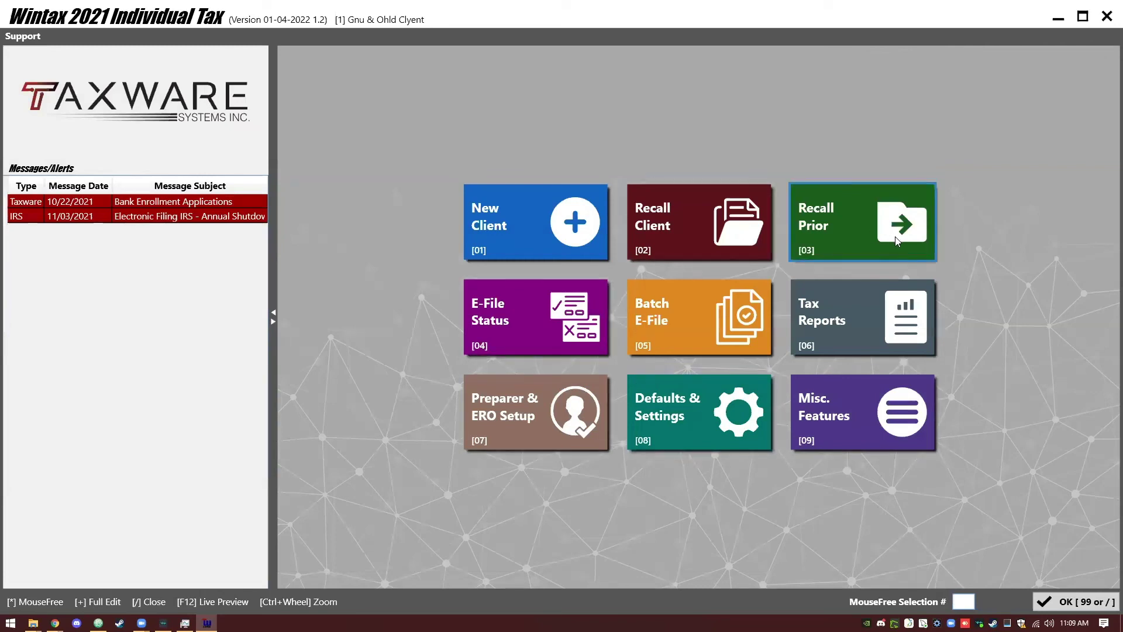
click(603, 202)
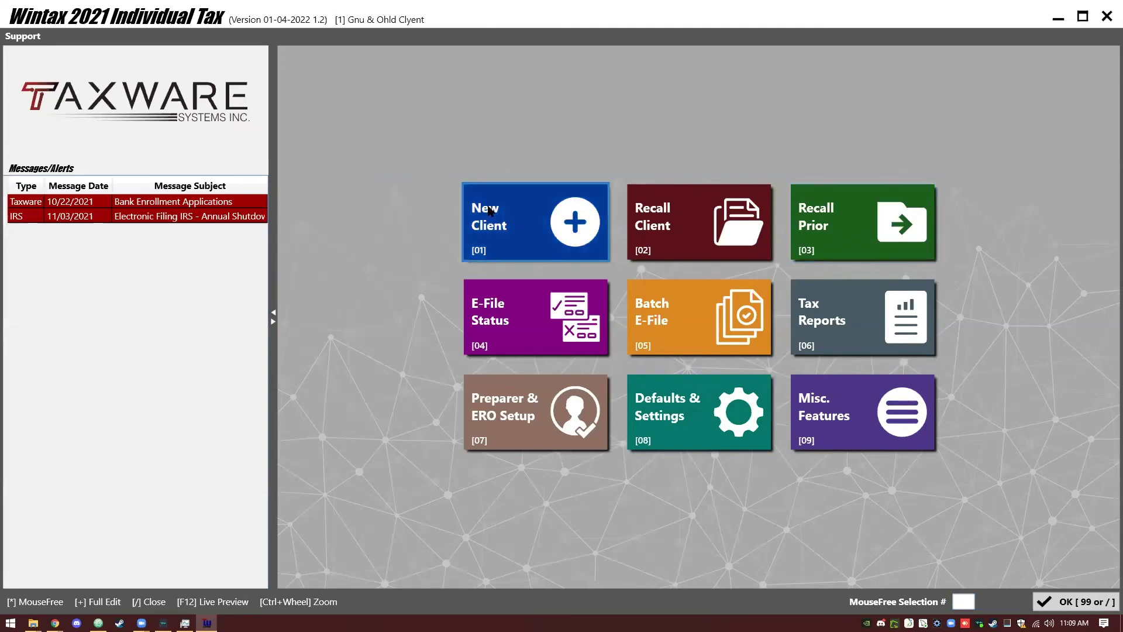
key(Return)
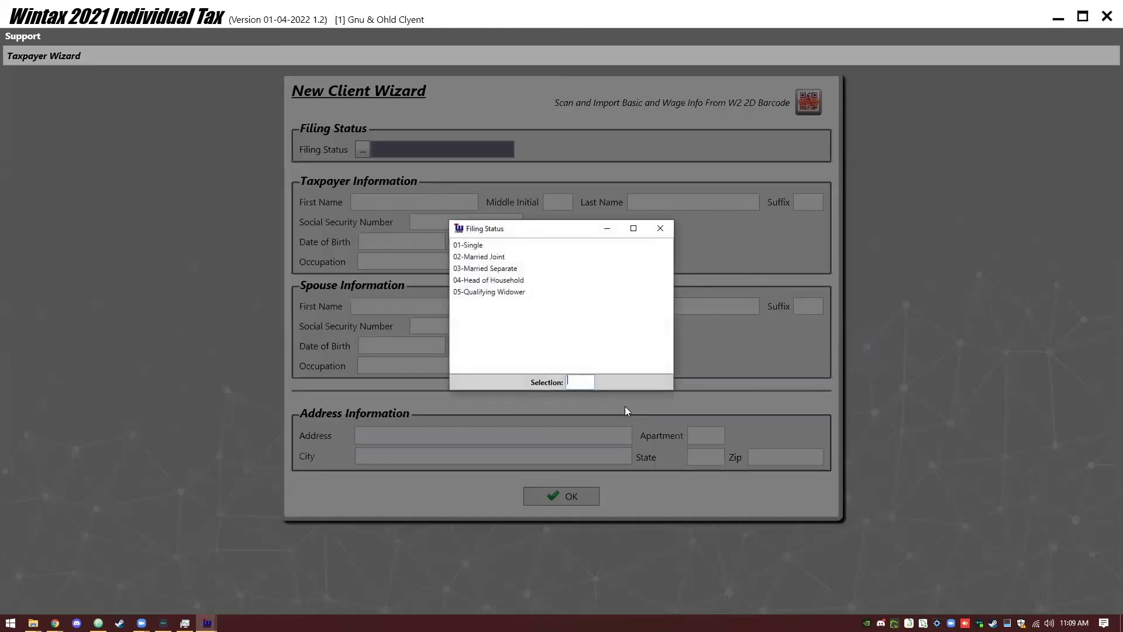
double_click(499, 245)
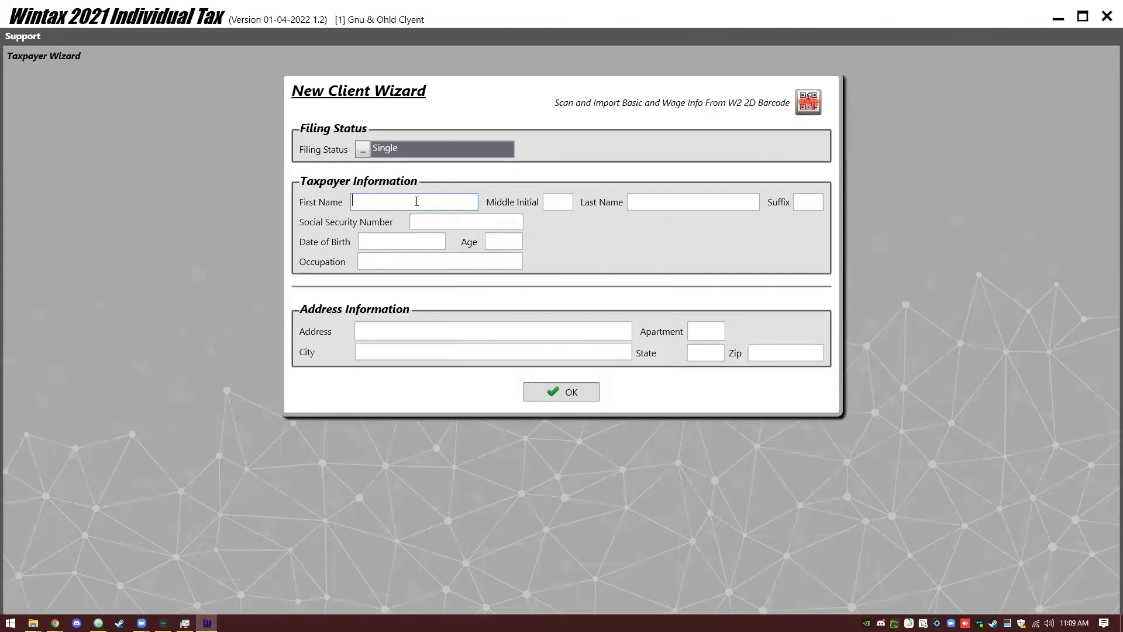
Step: Fill in the taxpayer's first and last name, Social Security number and date of birth, with the occupation "test"
text(Tra)
key(BackSpace)
key(BackSpace)
text(ray)
key(BackSpace)
key(BackSpace)
key(BackSpace)
text(est)
key(Tab)
key(Tab)
text(Test)
key(Tab)
key(Tab)
text(400003333)
key(Tab)
text(05051985)
key(Tab)
text(tr)
key(BackSpace)
text(test)
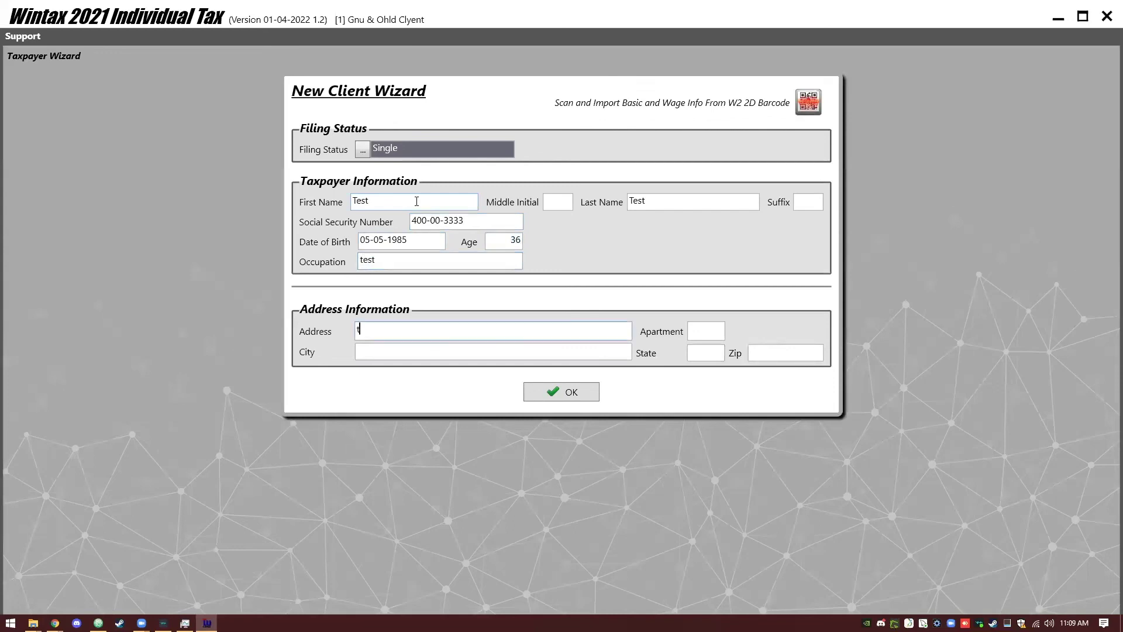
Step: Enter the taxpayer's street address and ZIP code, and complete the New Client Wizard with the contact information left blank
key(Tab)
text(9110)
key(Tab)
key(Tab)
key(shift+Tab)
key(shift+Tab)
text(9)
key(BackSpace)
text(91010)
key(Tab)
key(Tab)
key(Tab)
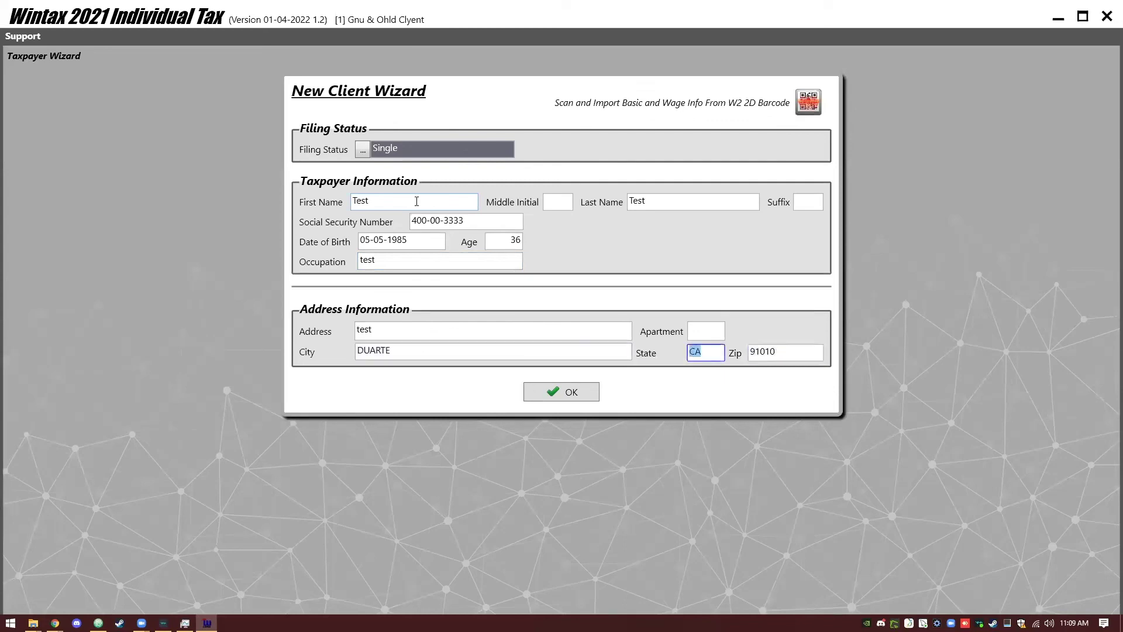
key(Return)
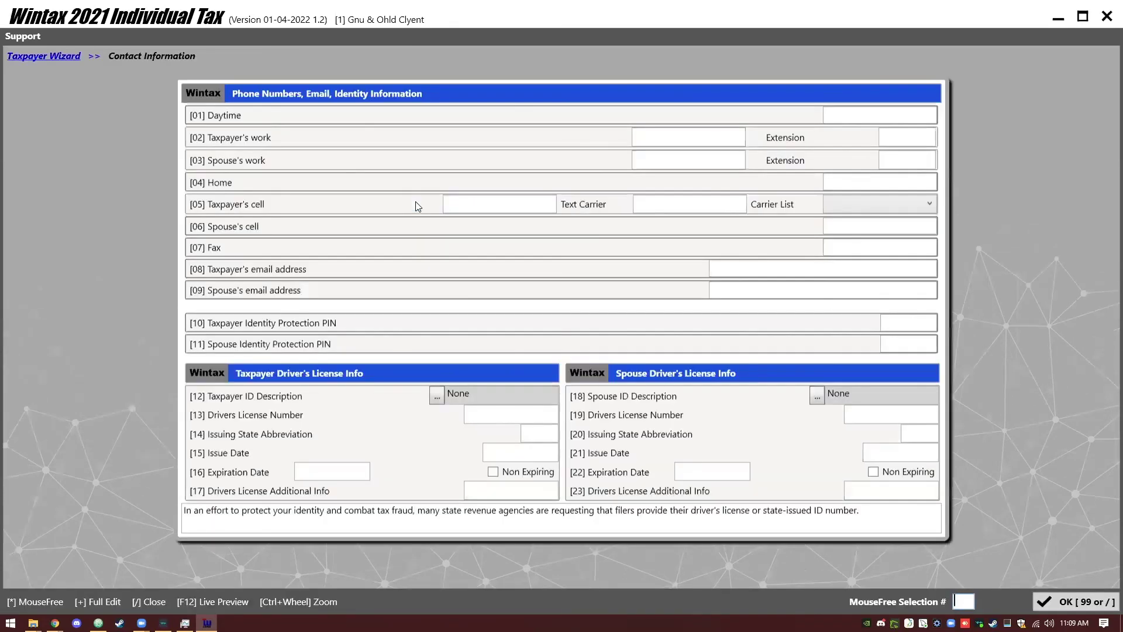
key(slash)
key(Return)
key(Return)
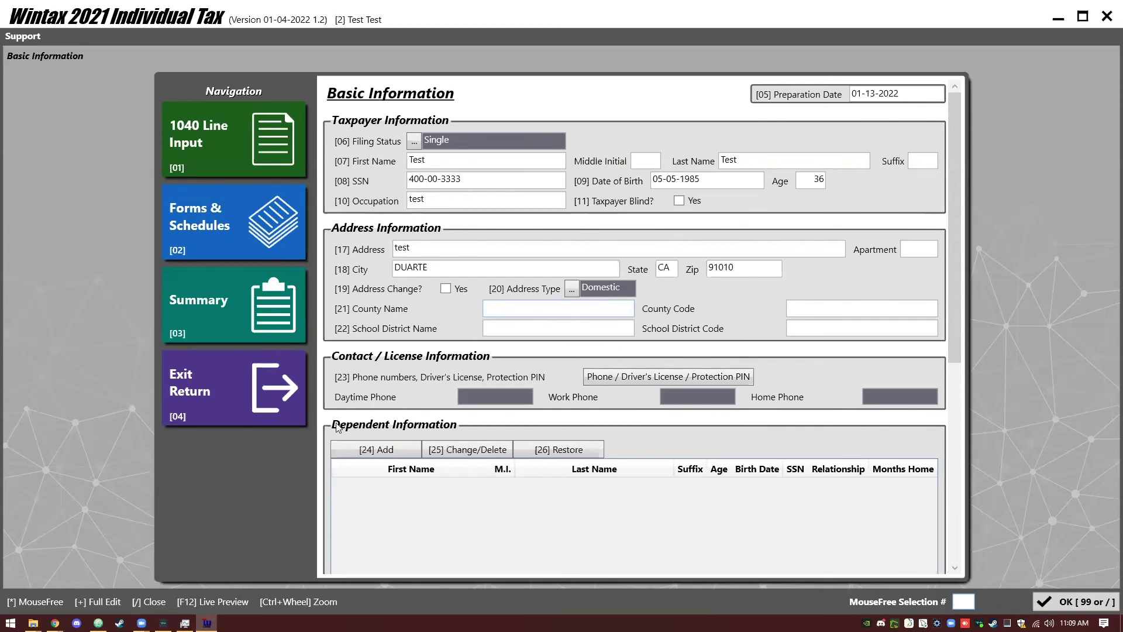
Step: Exit this return through its Summary and start another new client with the filing status 02-Married Joint
click(240, 332)
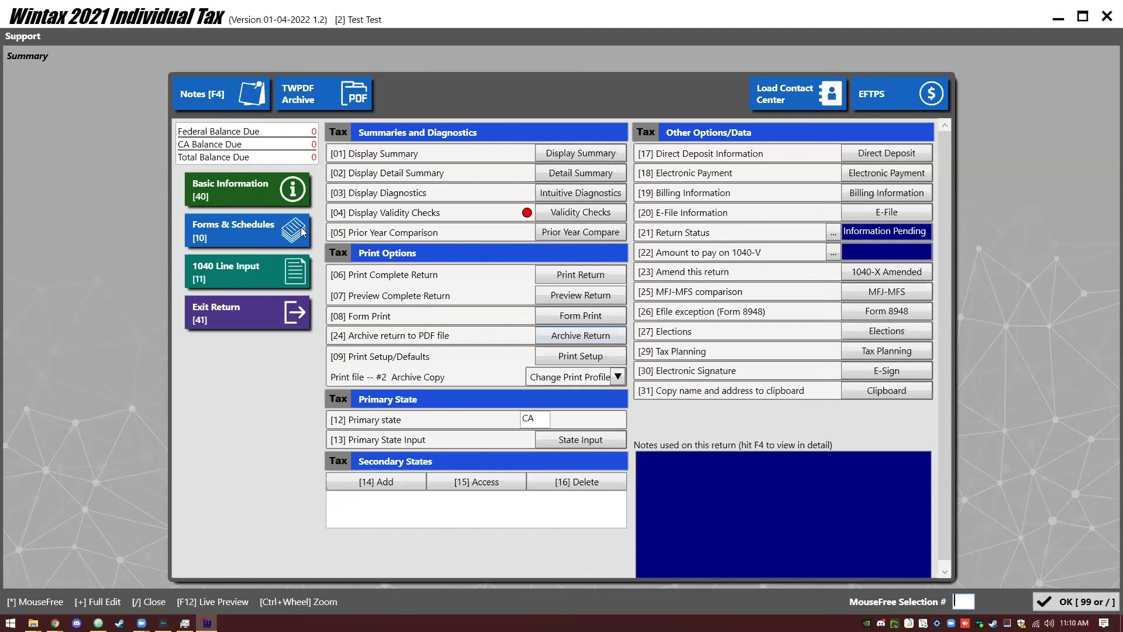
click(282, 309)
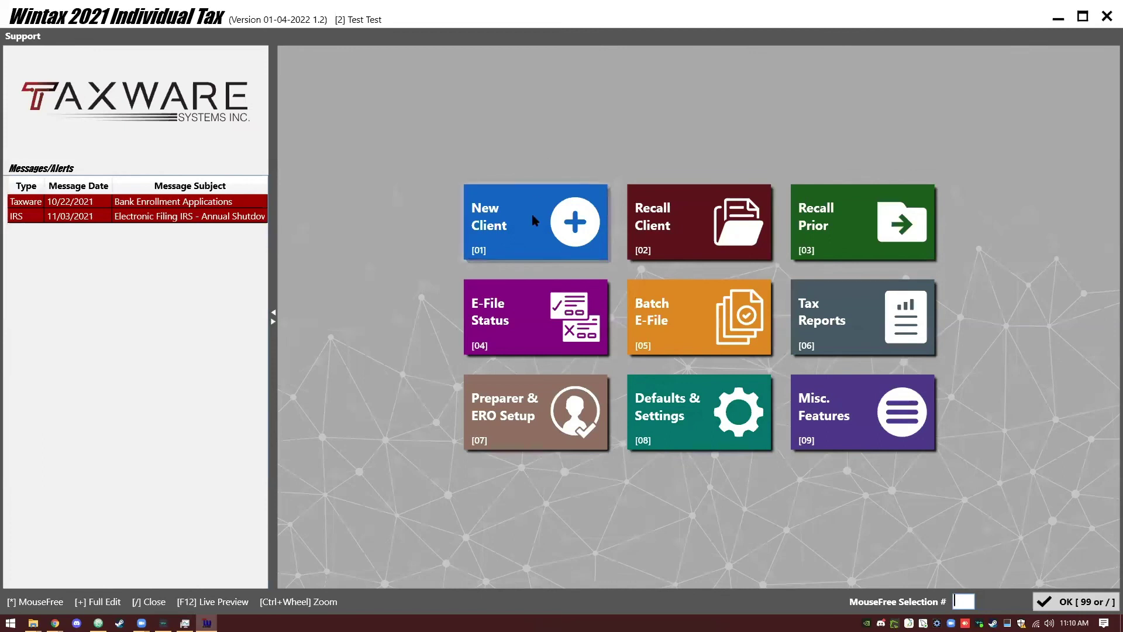
click(533, 220)
click(473, 355)
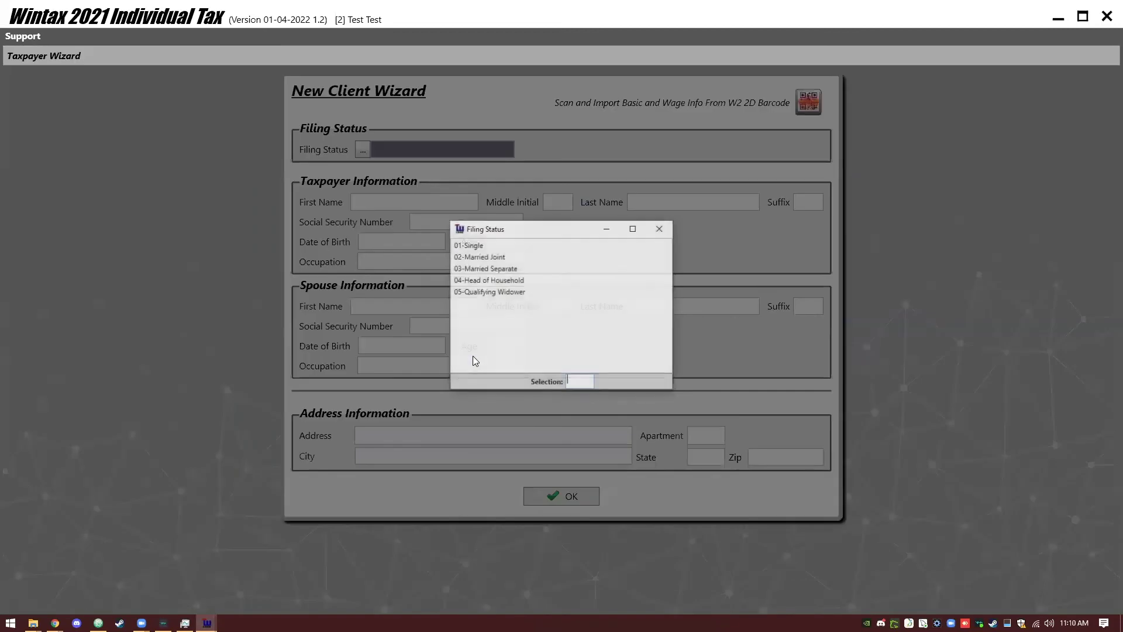
double_click(498, 257)
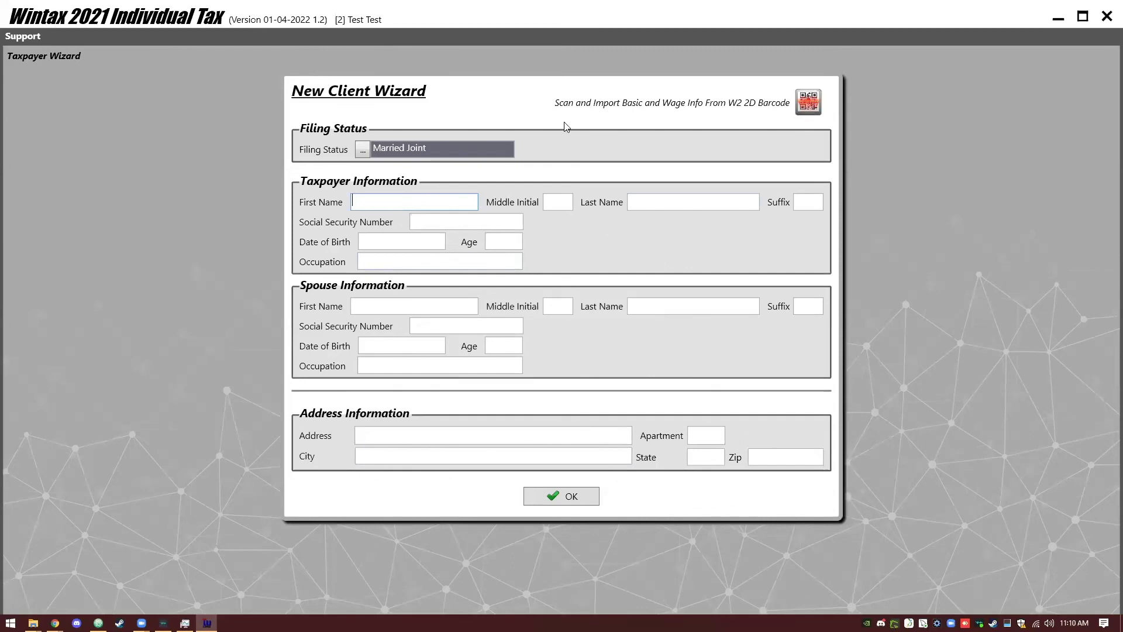
Step: Open and exit the W-2 barcode scan import, and complete the New Client Wizard with all client and contact details blank
click(805, 108)
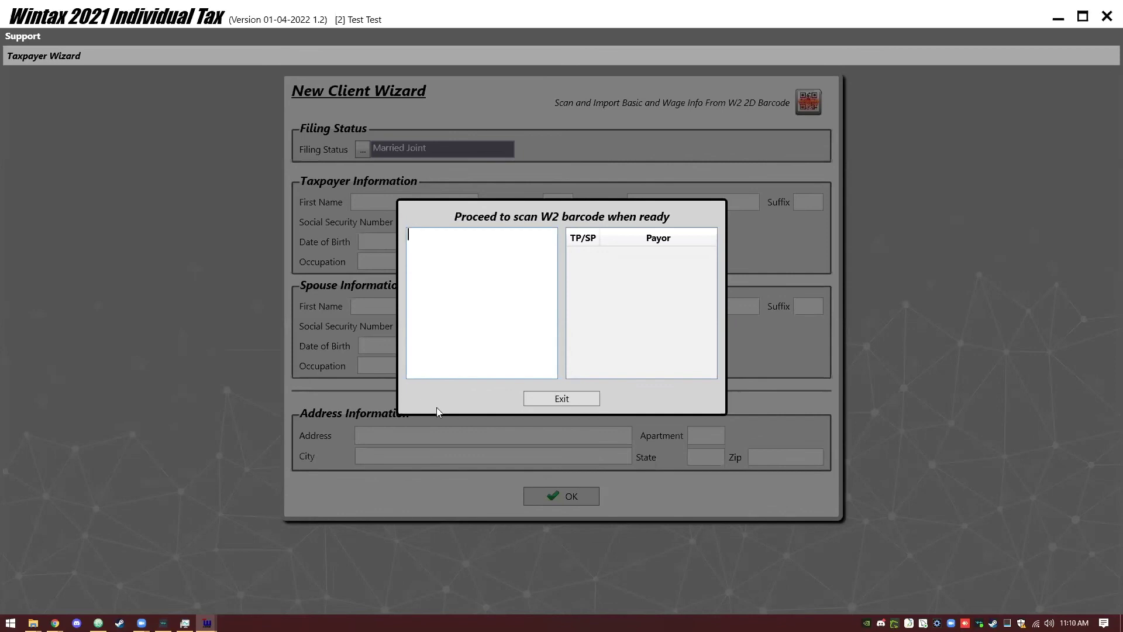
click(588, 400)
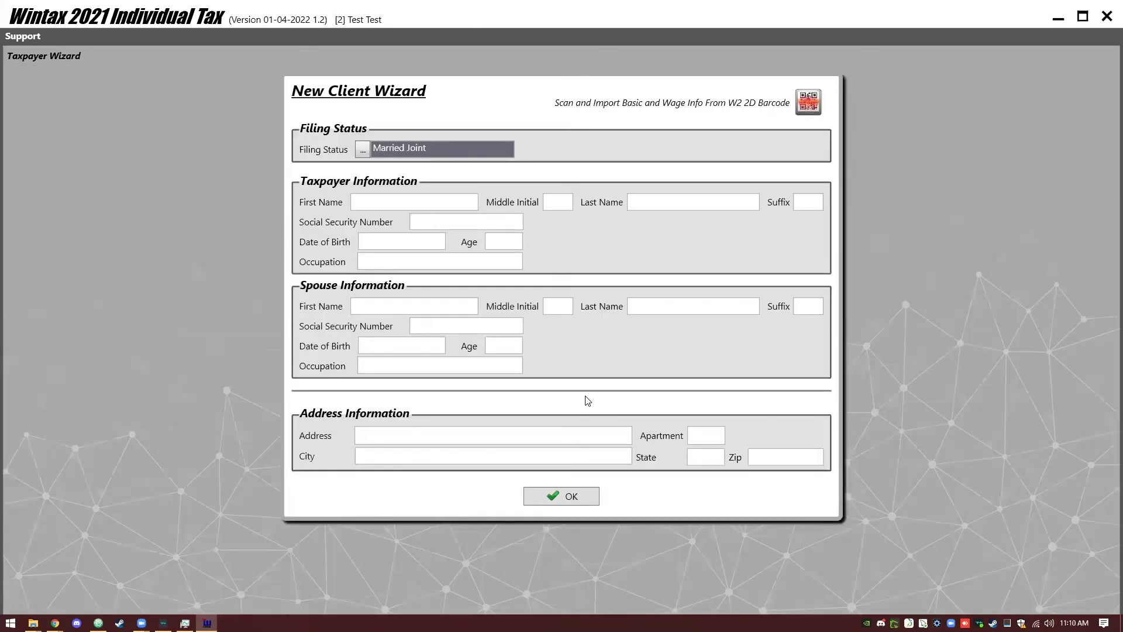
click(591, 502)
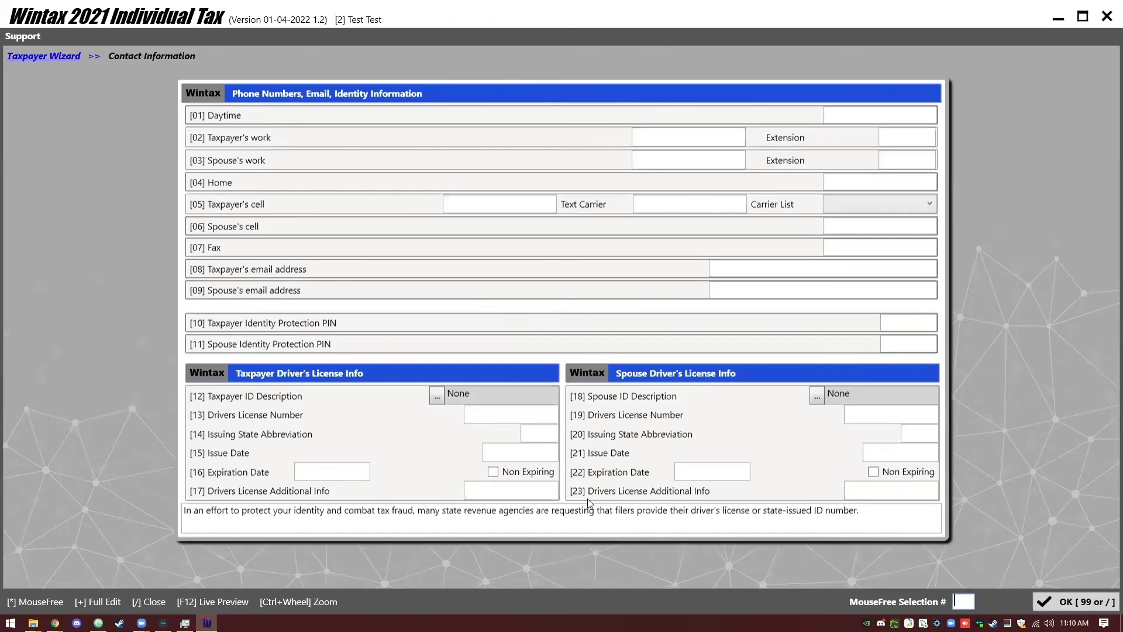
key(slash)
key(Right)
key(Return)
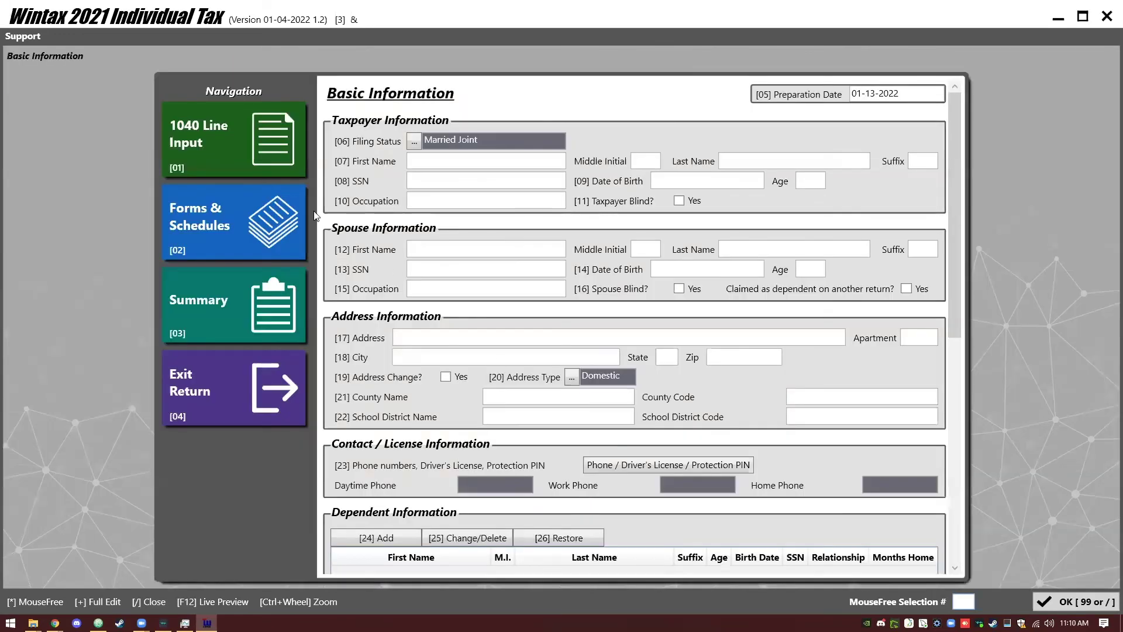
Step: Open Wages from Forms and Schedules, view a blank taxpayer W-2 entry and the W-2 barcode scan, and close both
click(282, 210)
text(8)
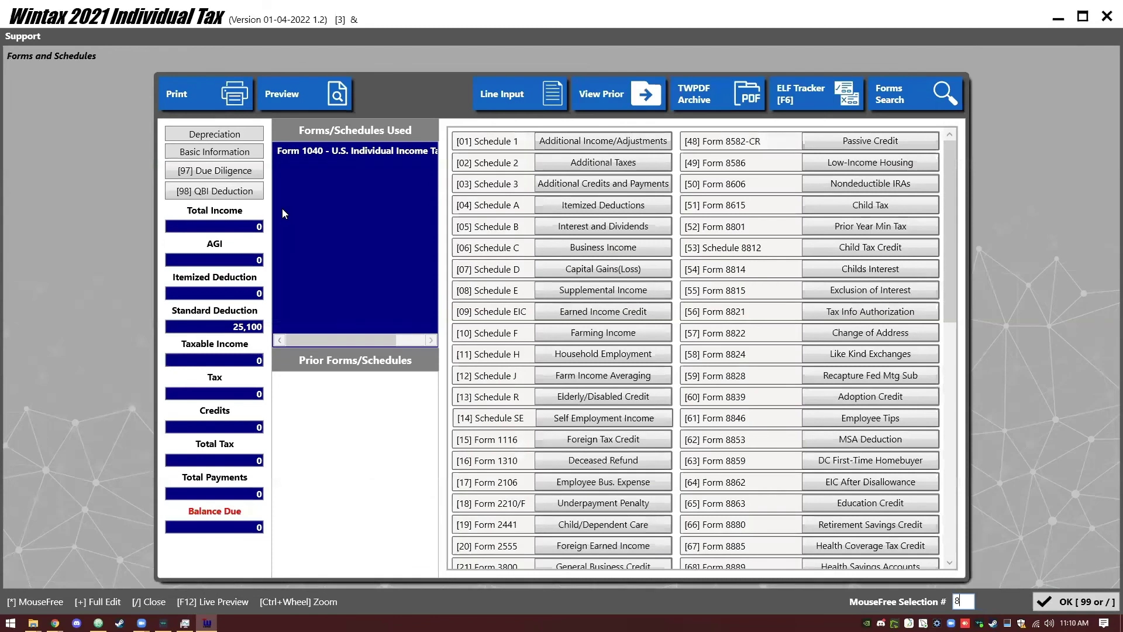
key(Return)
click(252, 115)
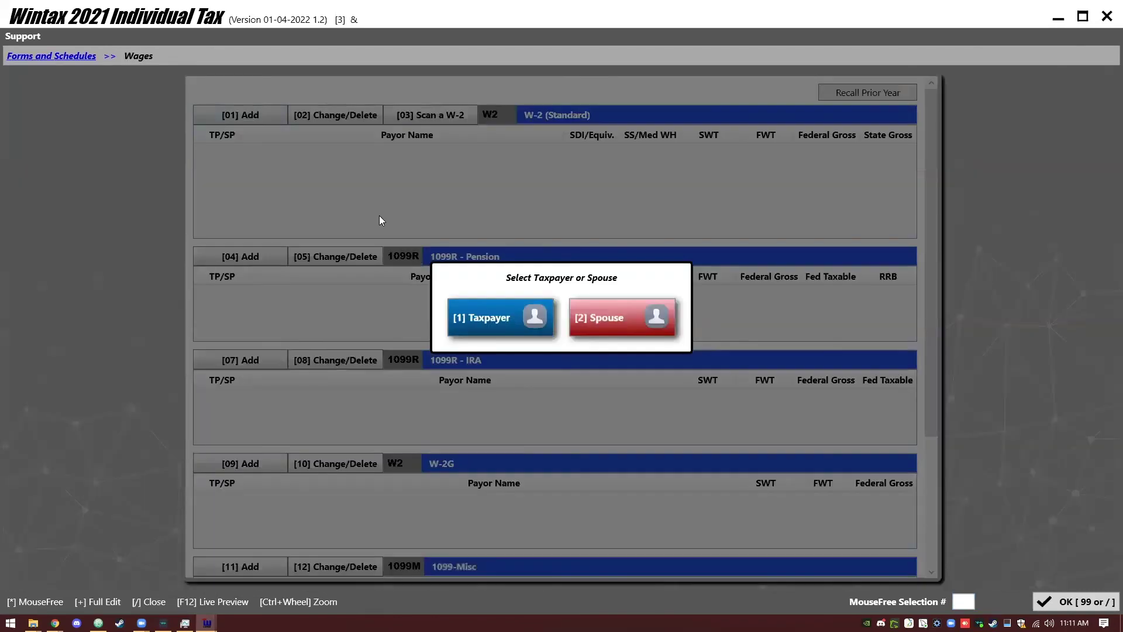
click(517, 320)
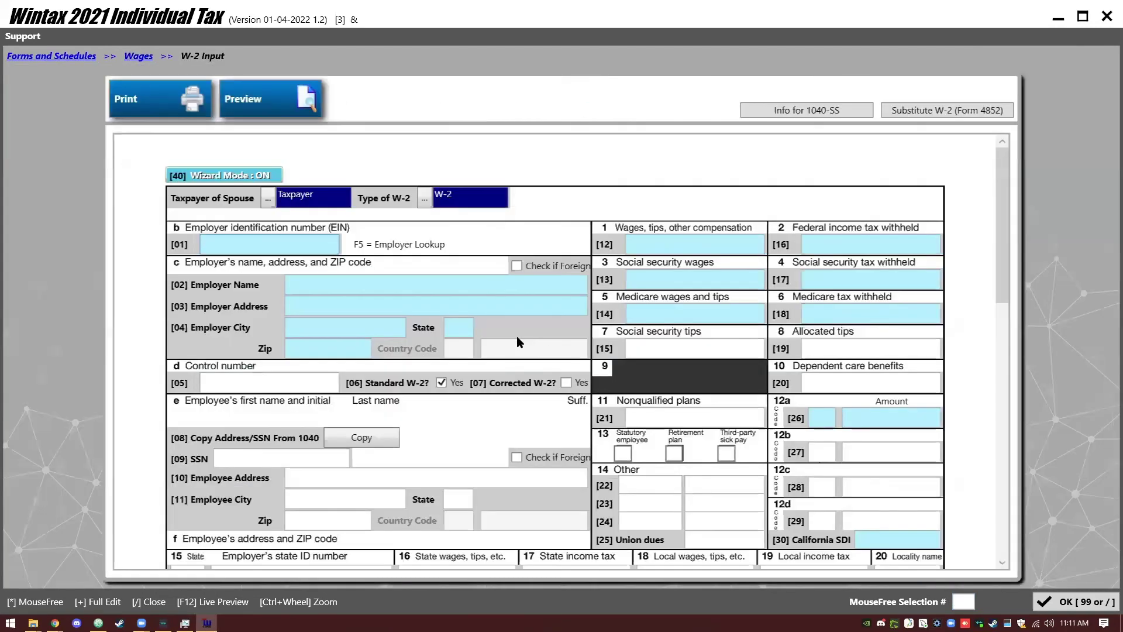
key(slash)
click(510, 151)
key(Delete)
key(Return)
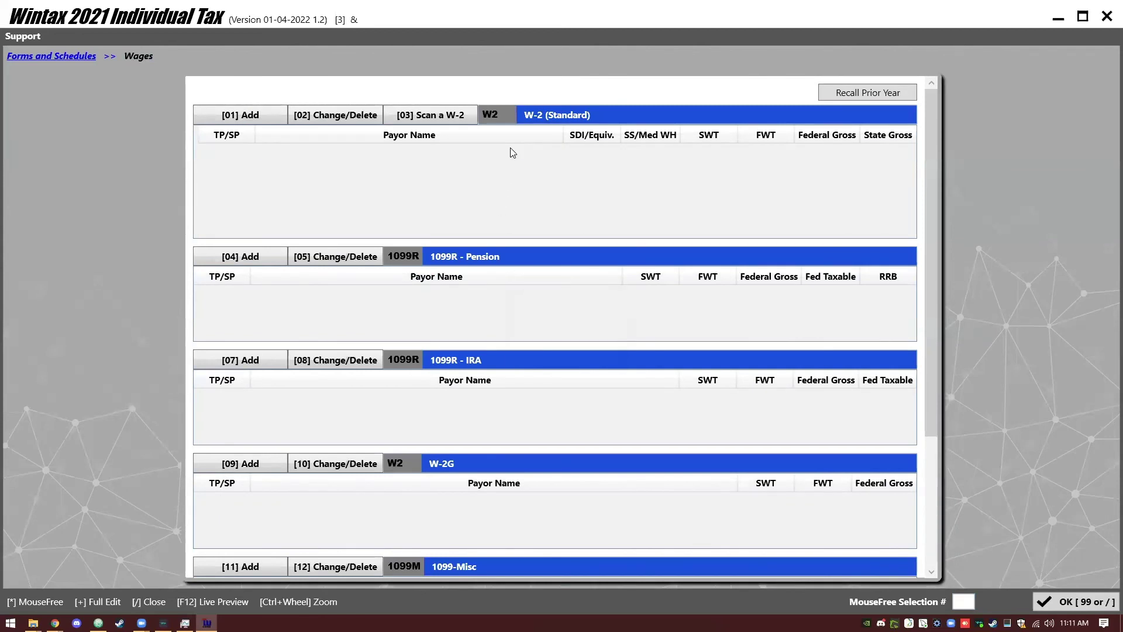
click(455, 122)
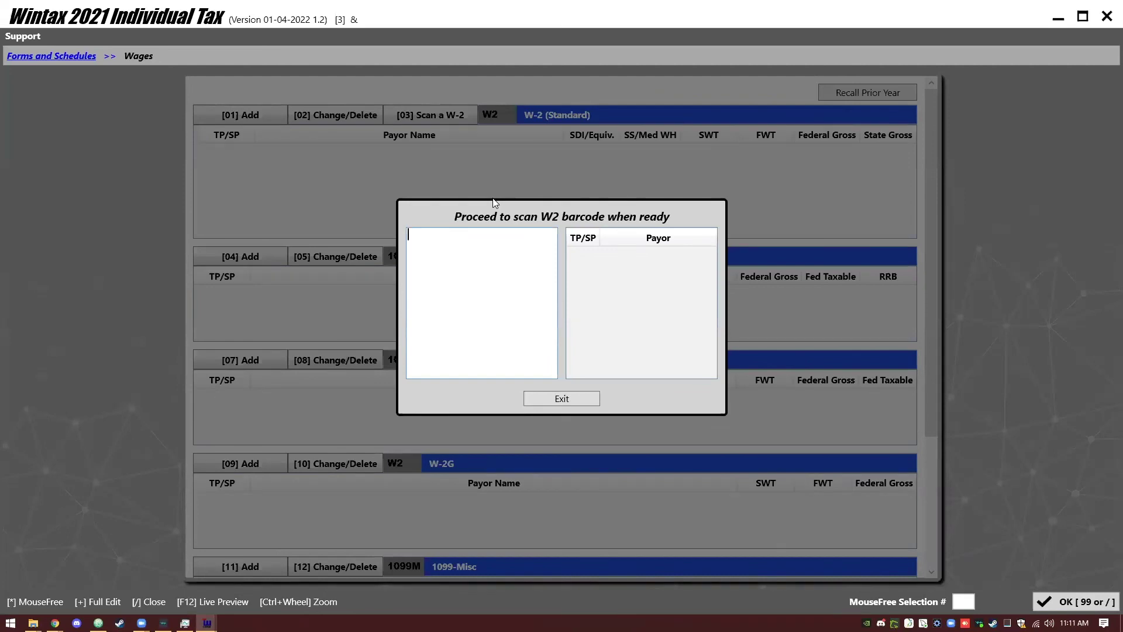
click(575, 397)
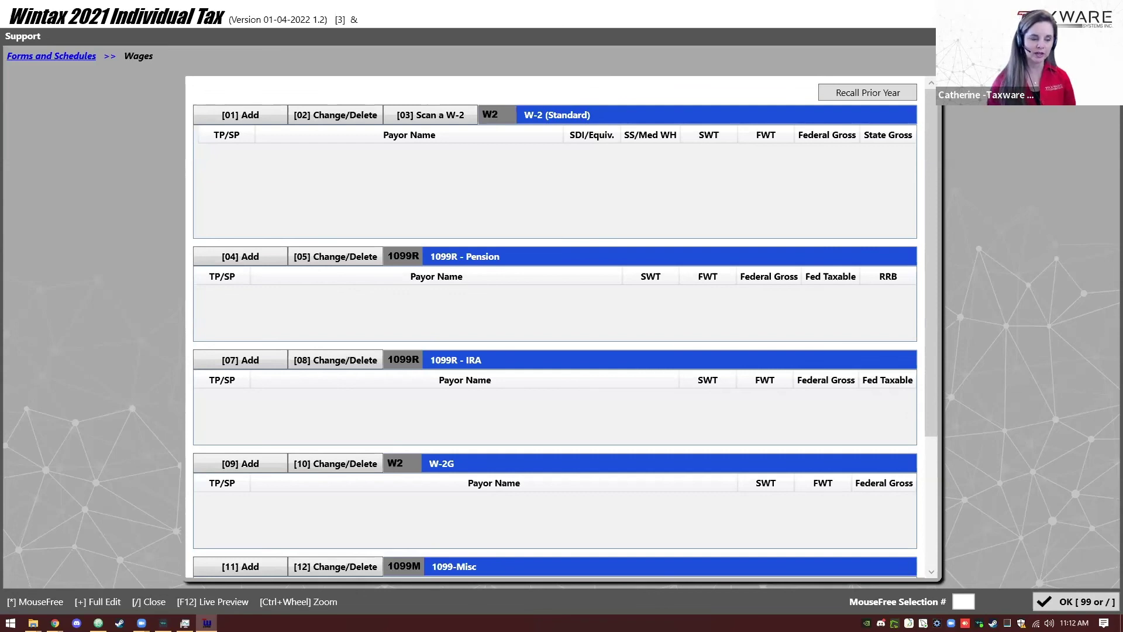
Step: Leave Wages and Forms and Schedules, accept the Economic Impact Payment #3 dialog without an amount, and exit the return to the main menu
click(1087, 602)
click(1086, 602)
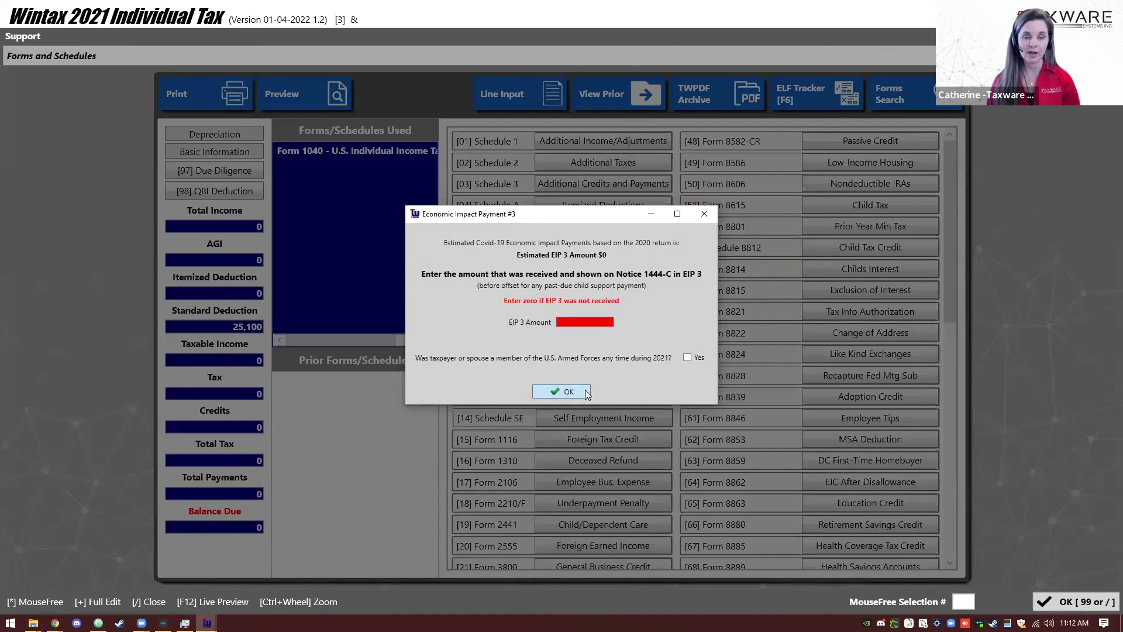
click(585, 389)
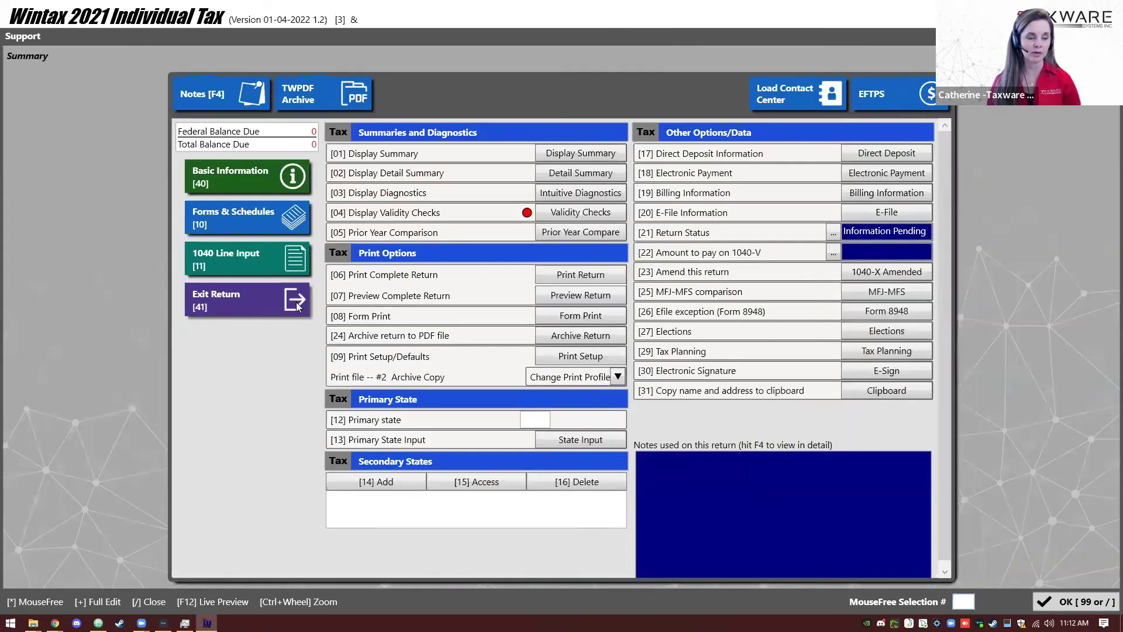
click(296, 302)
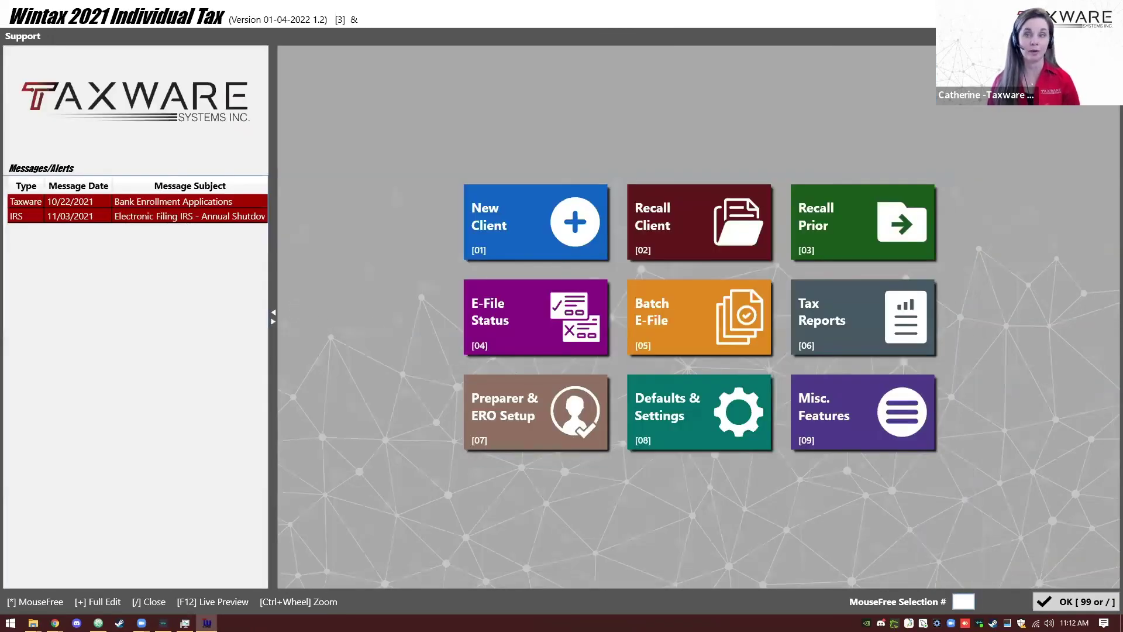